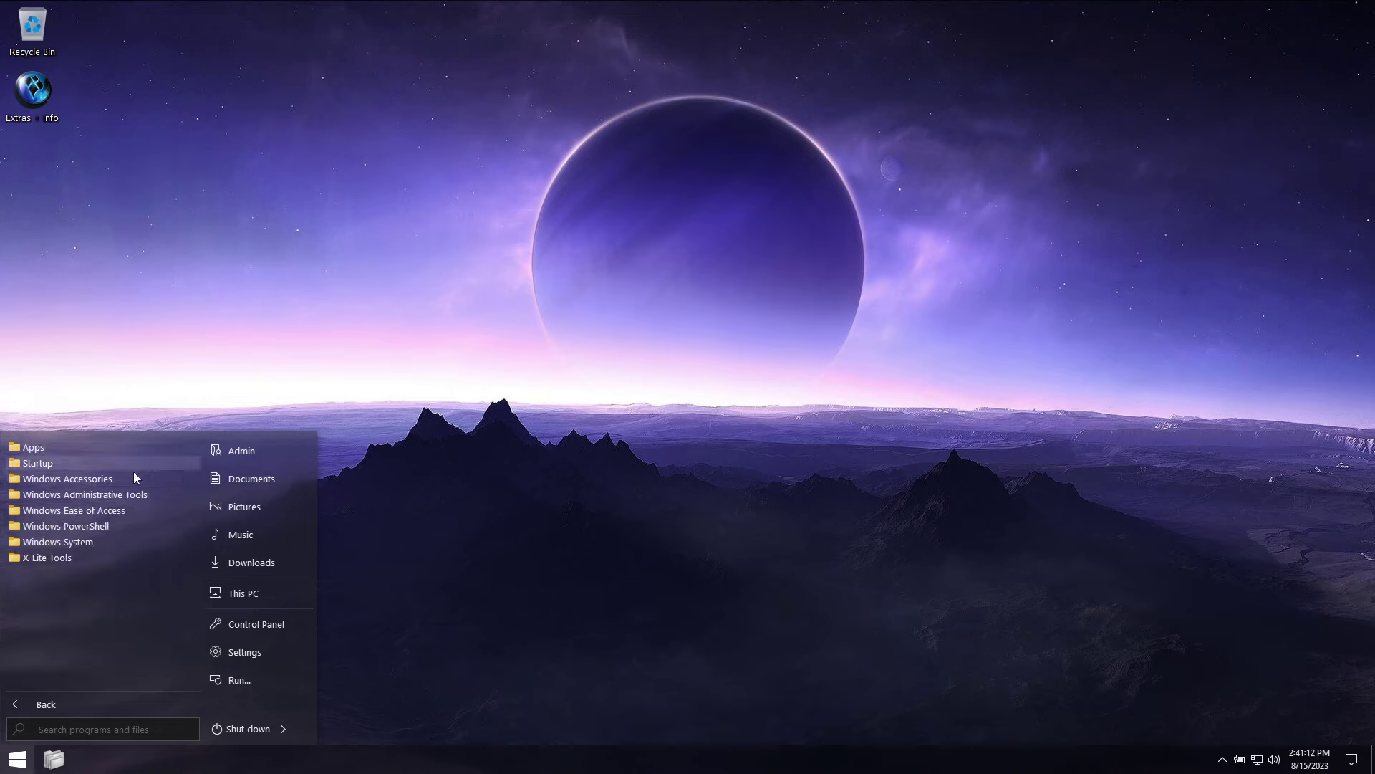
Step: Browse the Windows Administrative Tools, Ease of Access, PowerShell and System program folders to examine their contents
{"action": "left_click", "coordinate": [143, 493]}
{"action": "left_click_drag", "start_coordinate": [195, 484], "coordinate": [198, 448]}
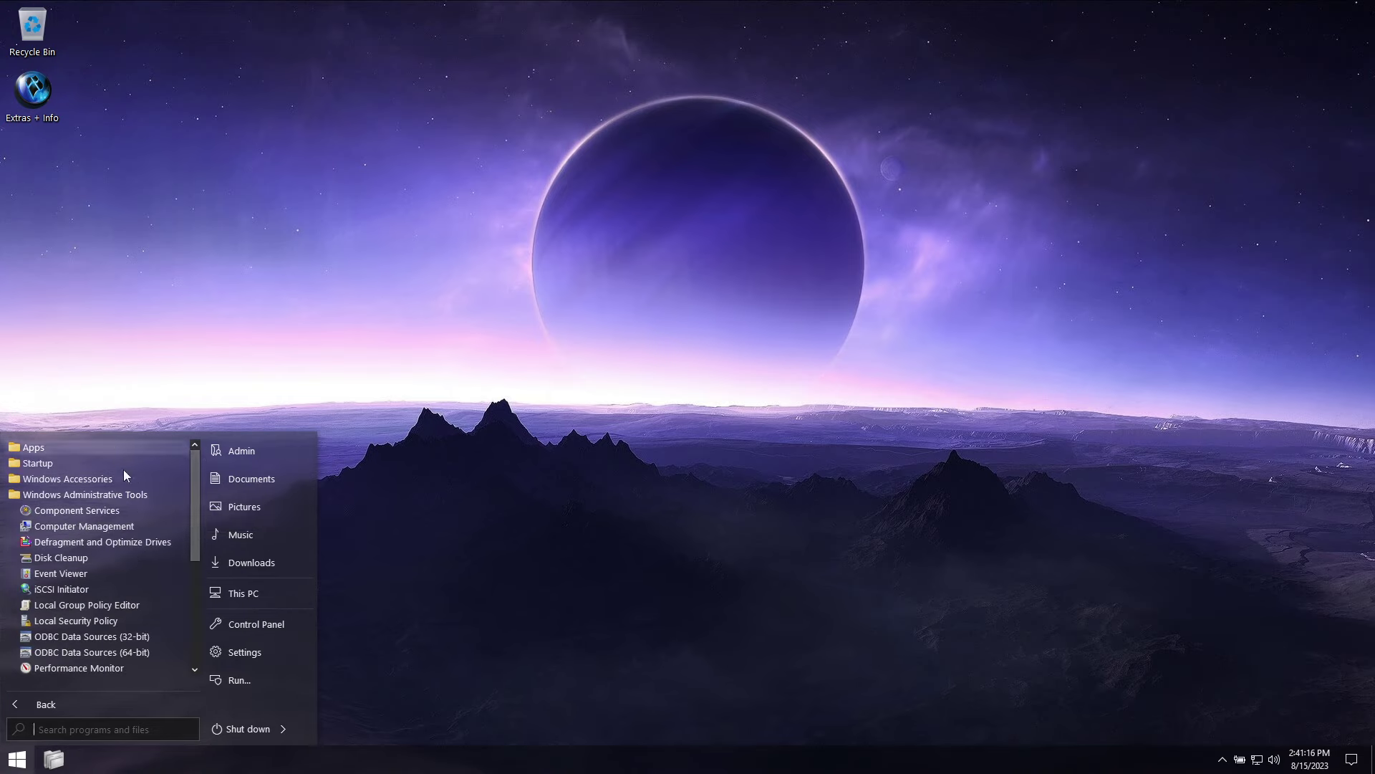
{"action": "left_click", "coordinate": [78, 494]}
{"action": "left_click", "coordinate": [99, 510]}
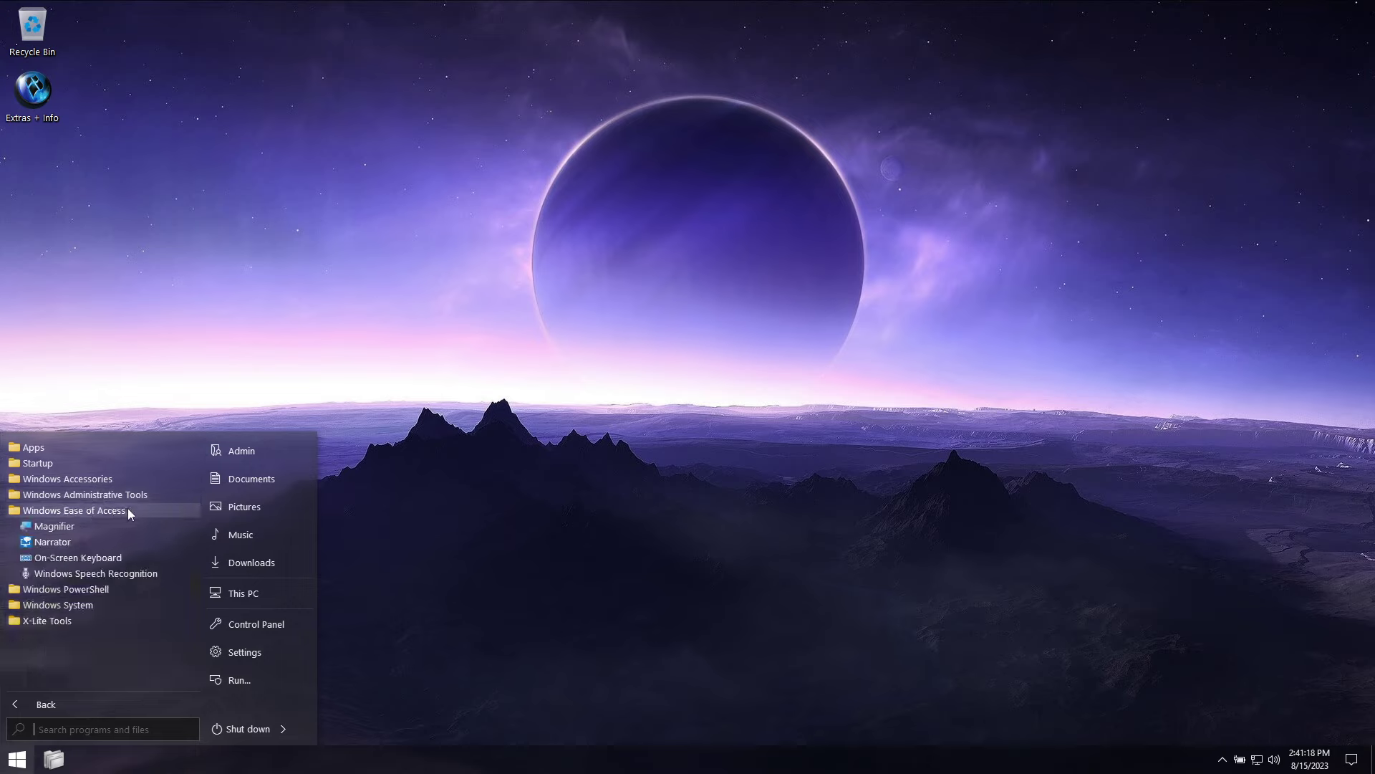
{"action": "left_click", "coordinate": [114, 512]}
{"action": "left_click", "coordinate": [91, 525]}
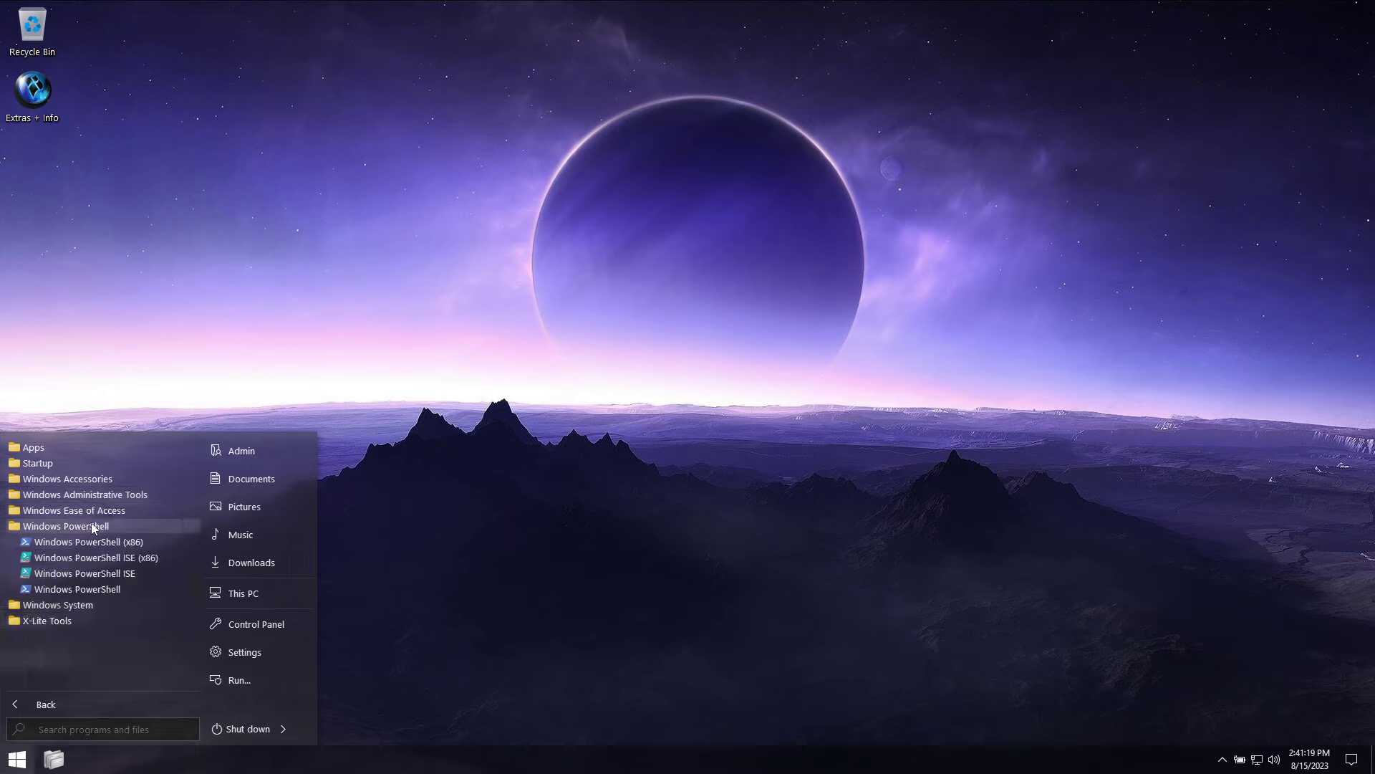
{"action": "left_click", "coordinate": [130, 527]}
{"action": "left_click", "coordinate": [154, 542]}
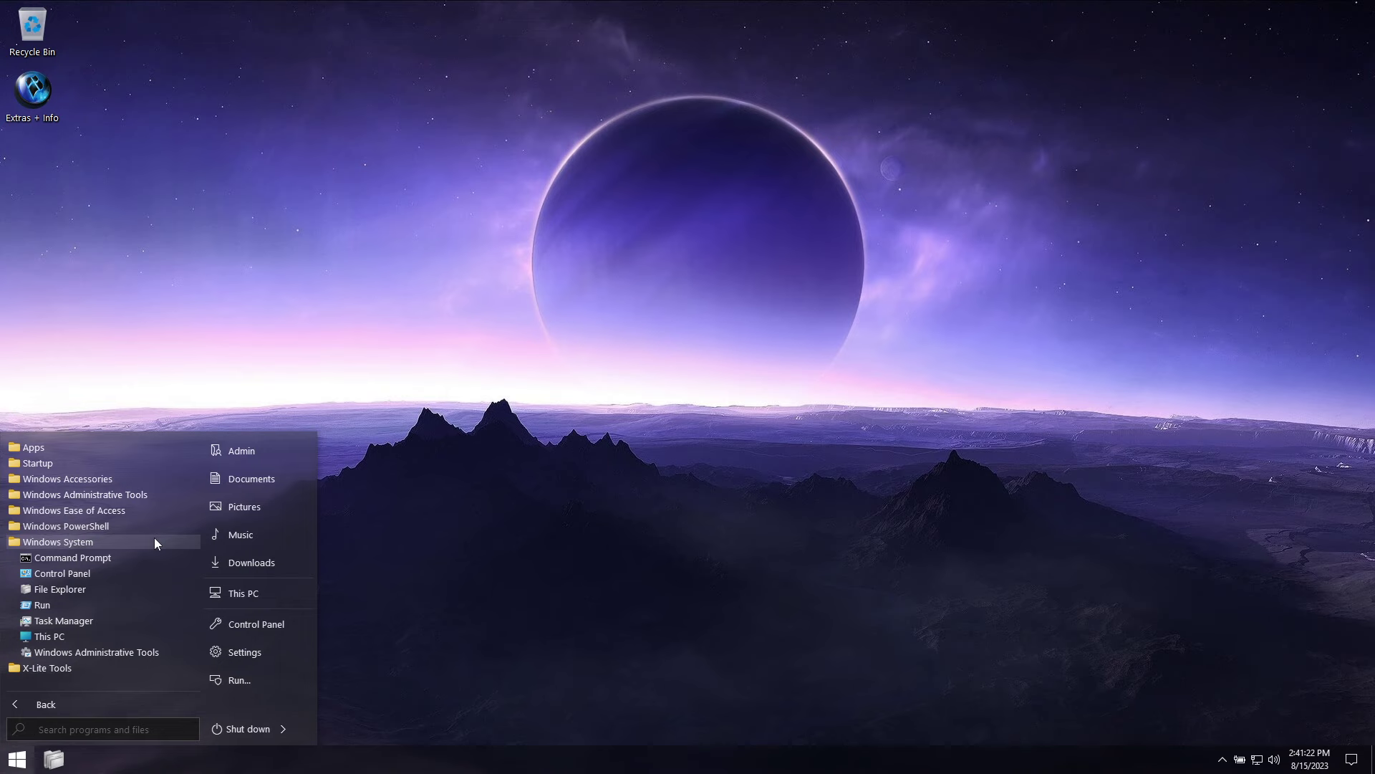
{"action": "left_click", "coordinate": [109, 542]}
Step: Open the Search tool from the X-Lite Tools folder and move its window slightly up and left
{"action": "left_click", "coordinate": [107, 558]}
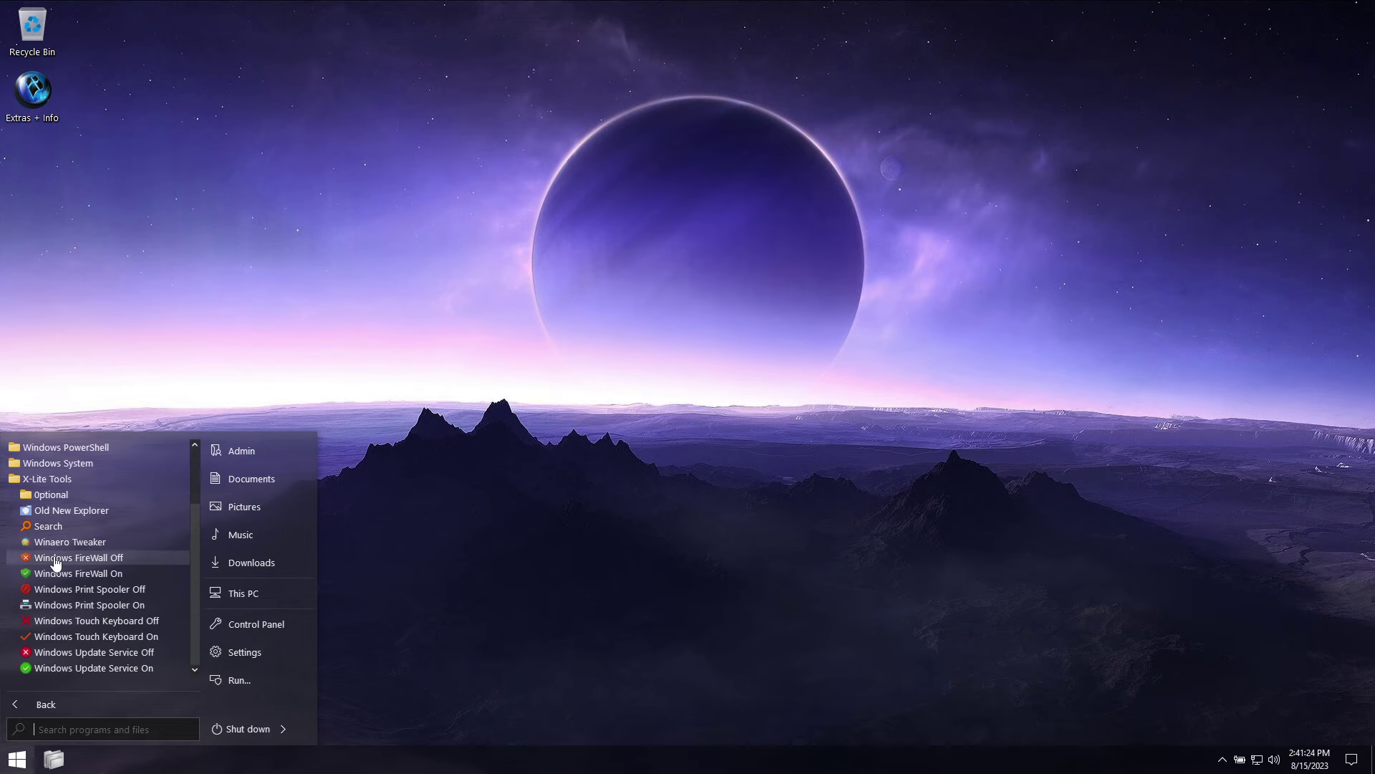
{"action": "left_click", "coordinate": [49, 527]}
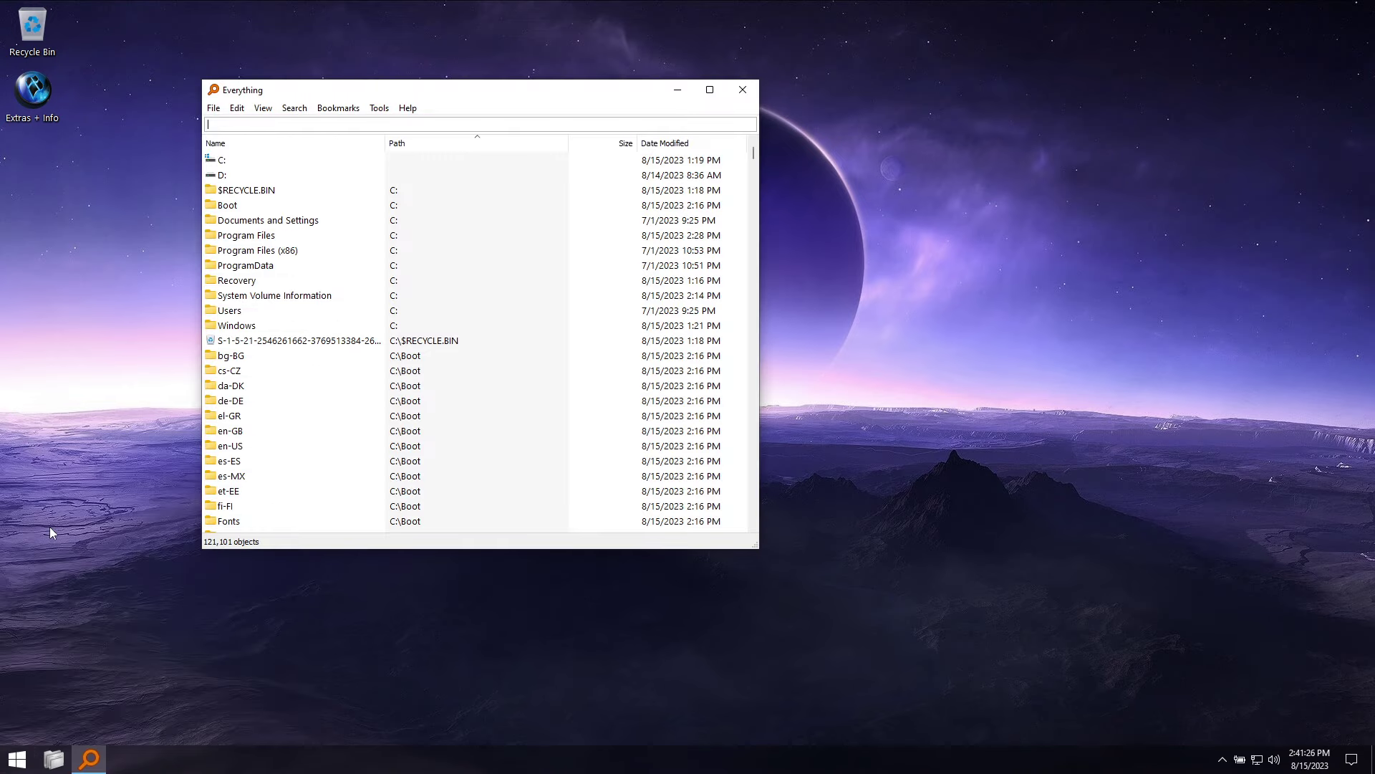
{"action": "left_click_drag", "start_coordinate": [459, 100], "coordinate": [439, 83]}
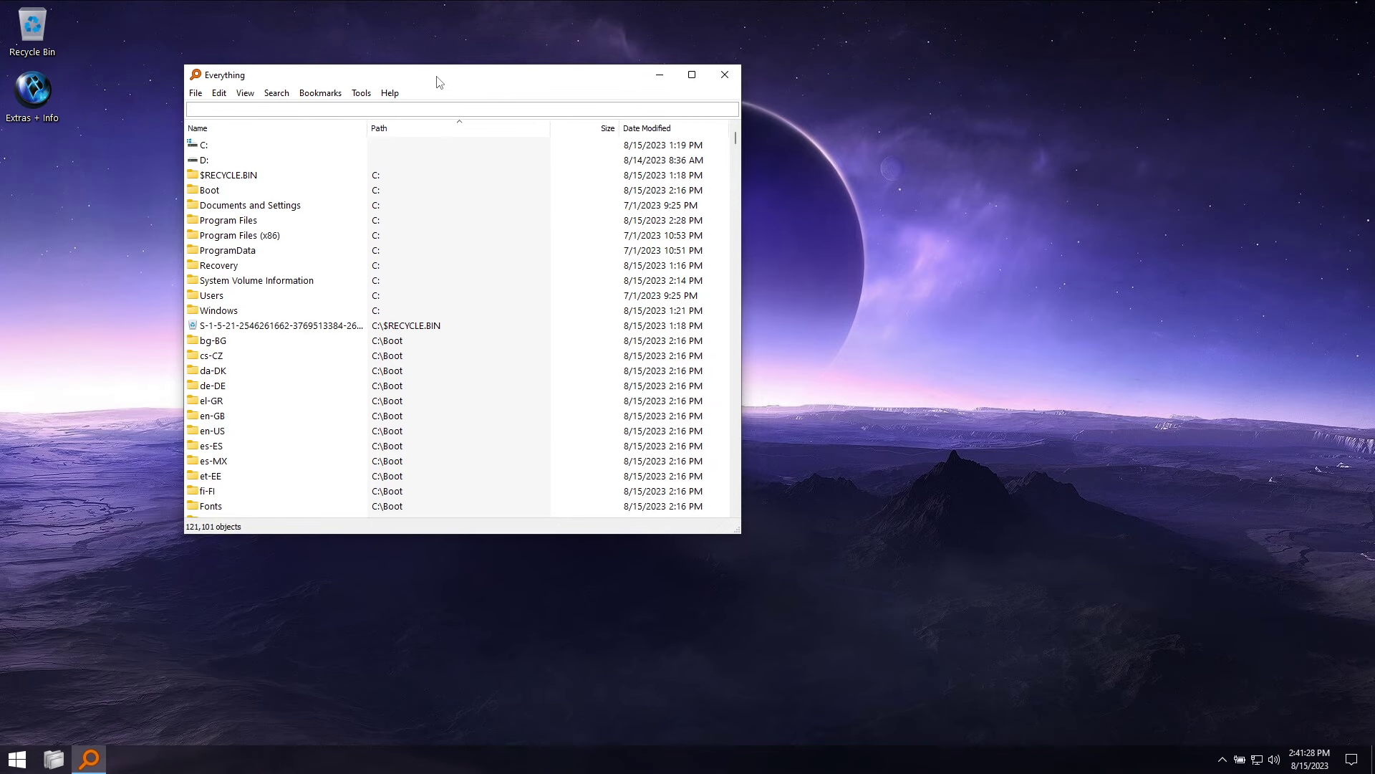
Step: Open Winaero Tweaker from the X-Lite Tools folder
{"action": "left_click", "coordinate": [11, 755]}
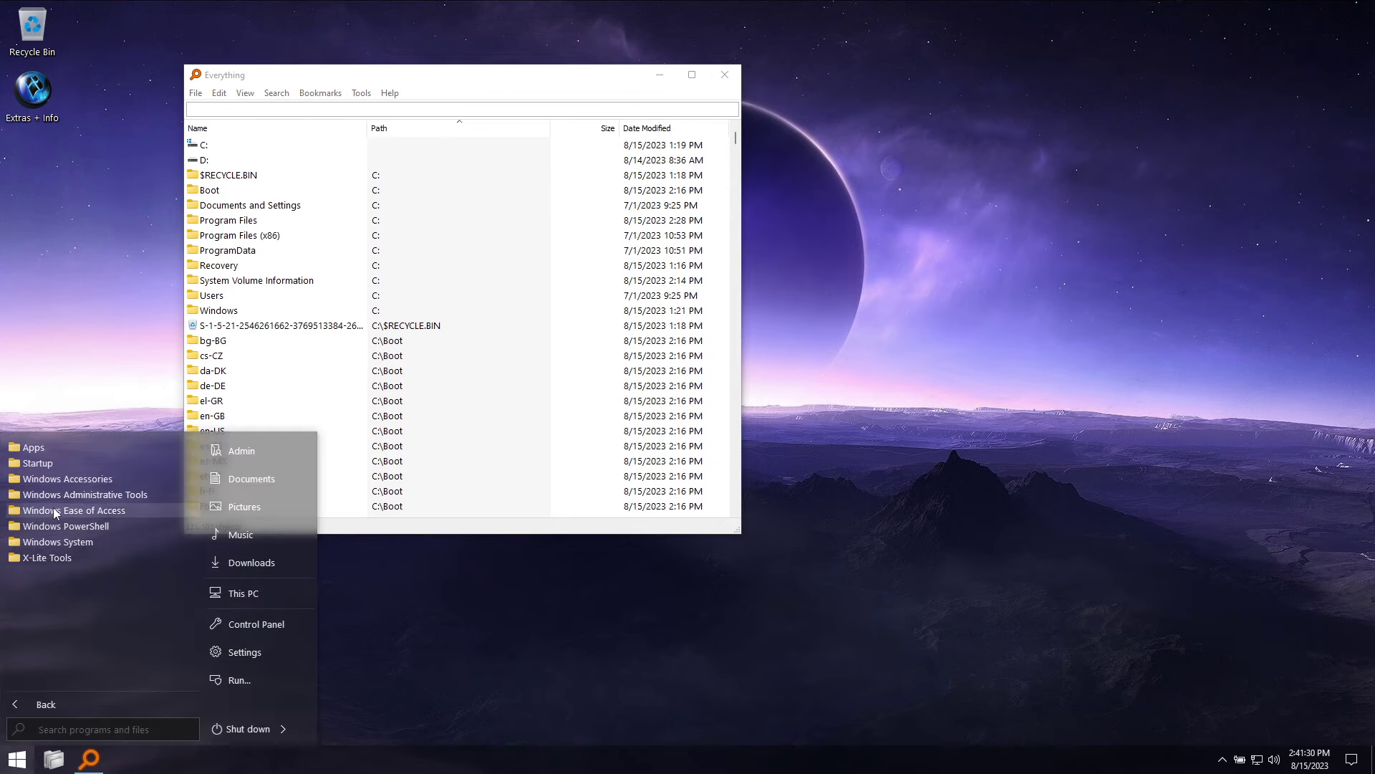
{"action": "left_click", "coordinate": [56, 550]}
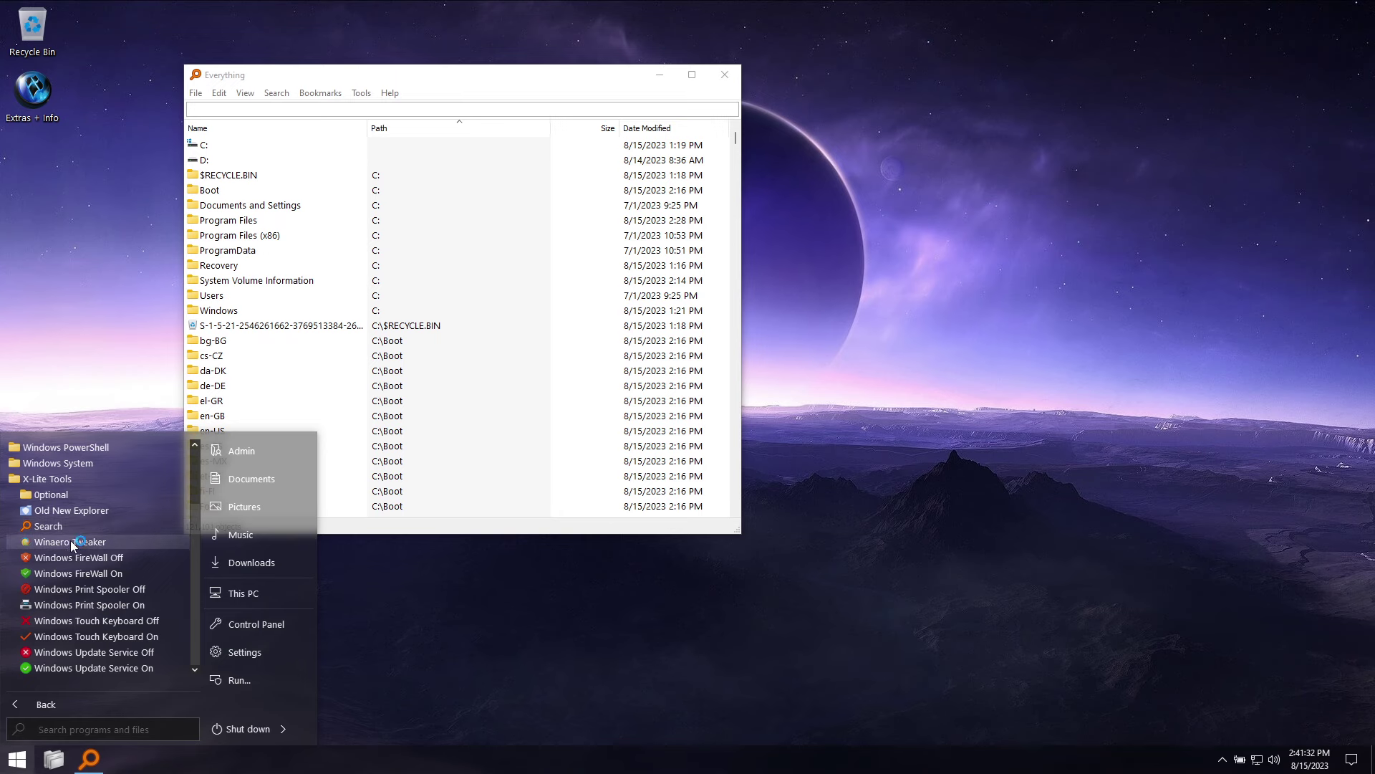
{"action": "left_click", "coordinate": [70, 540]}
Step: Open Old New Explorer from the X-Lite Tools folder and move its configuration window slightly down
{"action": "left_click", "coordinate": [17, 758]}
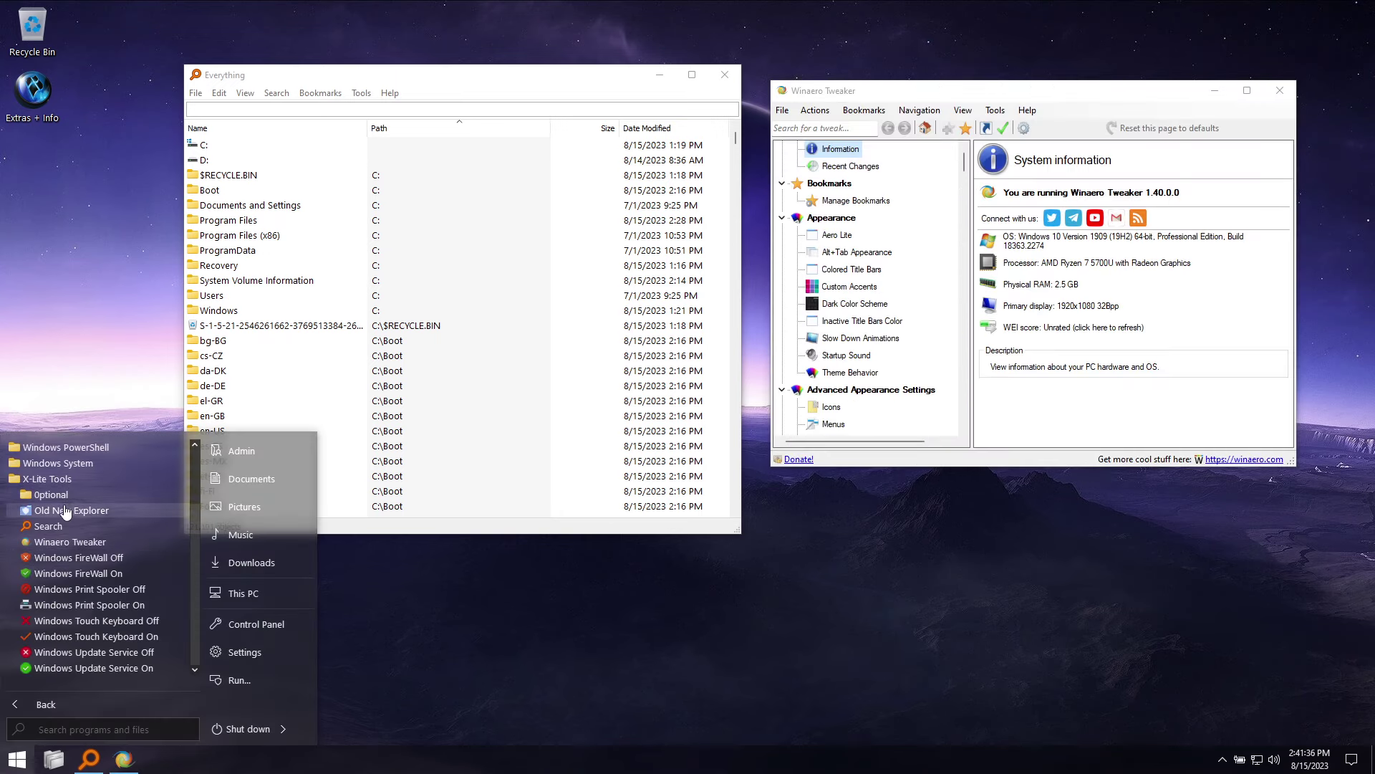
{"action": "left_click", "coordinate": [65, 511]}
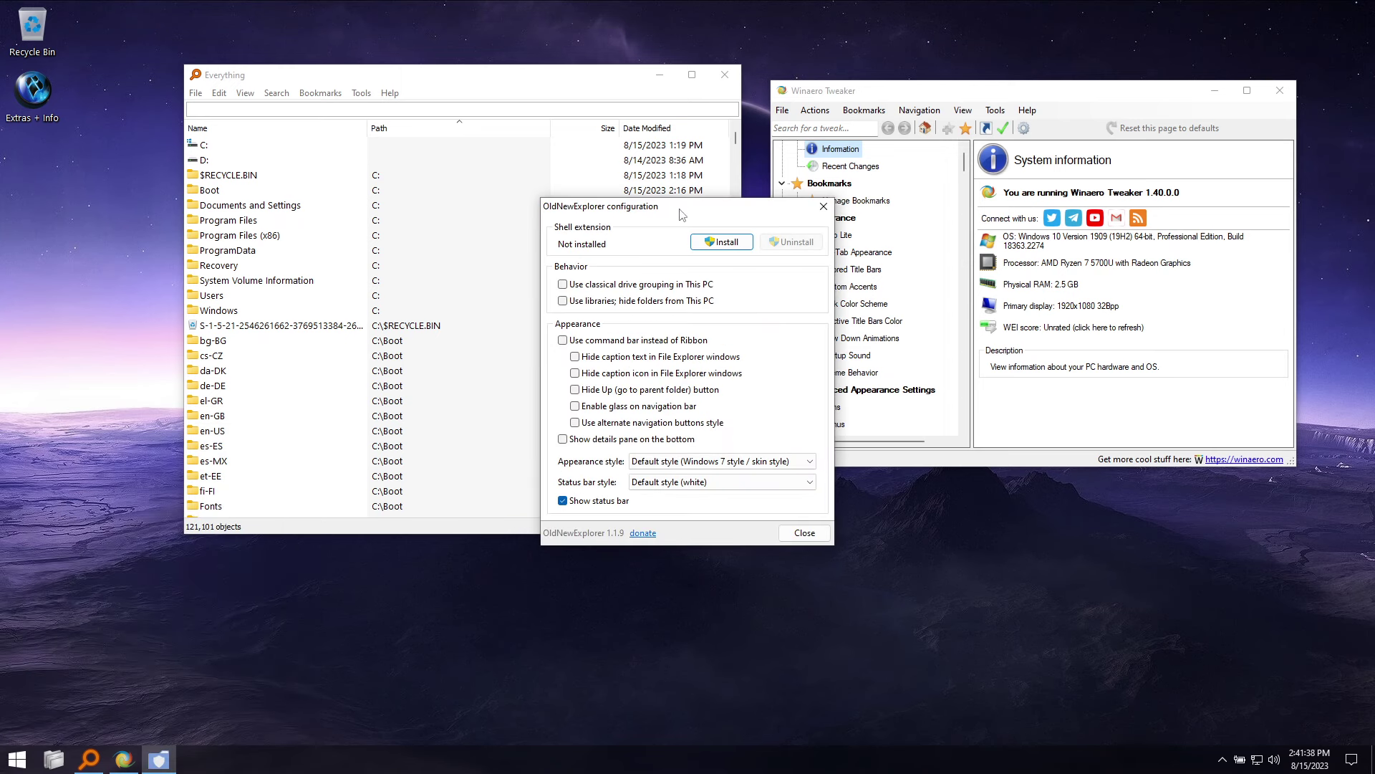
{"action": "left_click_drag", "start_coordinate": [681, 214], "coordinate": [676, 252]}
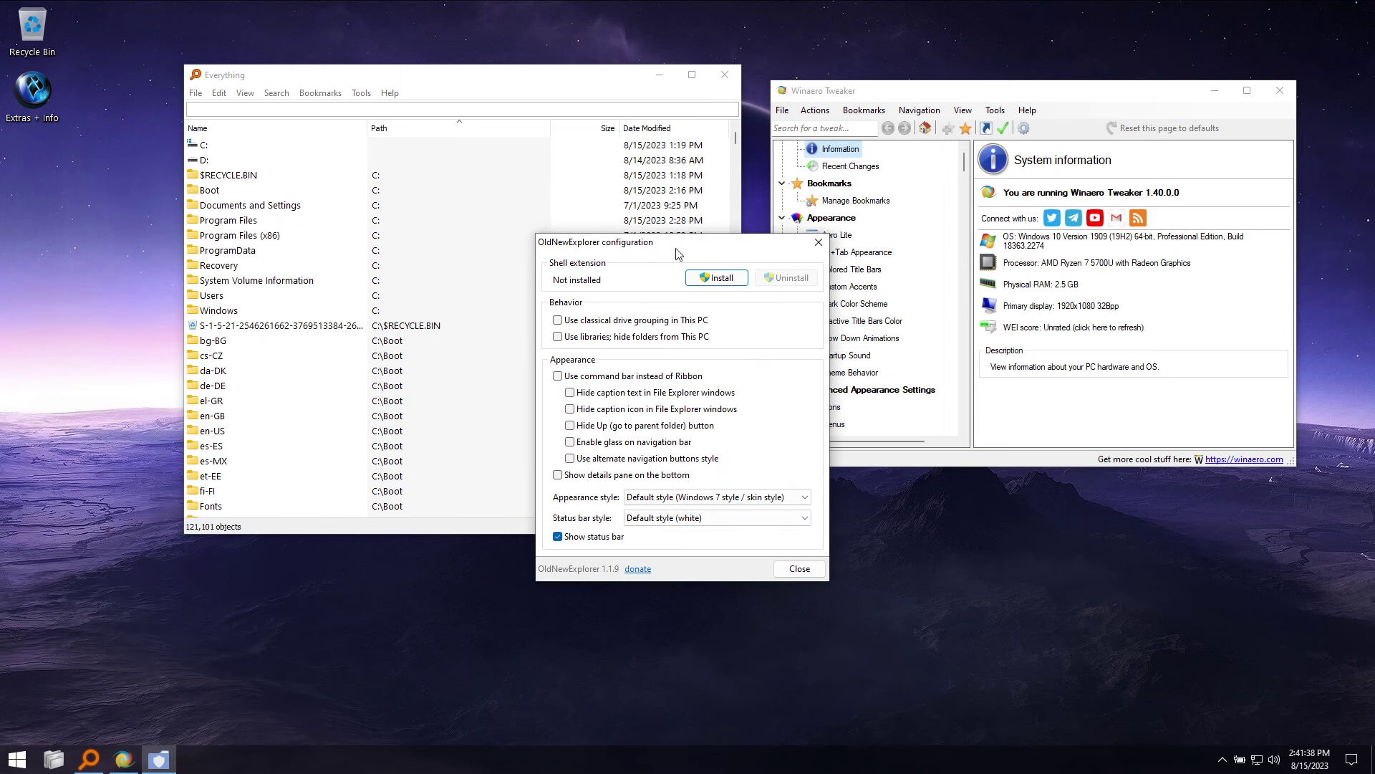
Step: Close the OldNewExplorer configuration, Winaero Tweaker and Everything windows
{"action": "left_click", "coordinate": [817, 246]}
{"action": "left_click", "coordinate": [1280, 91]}
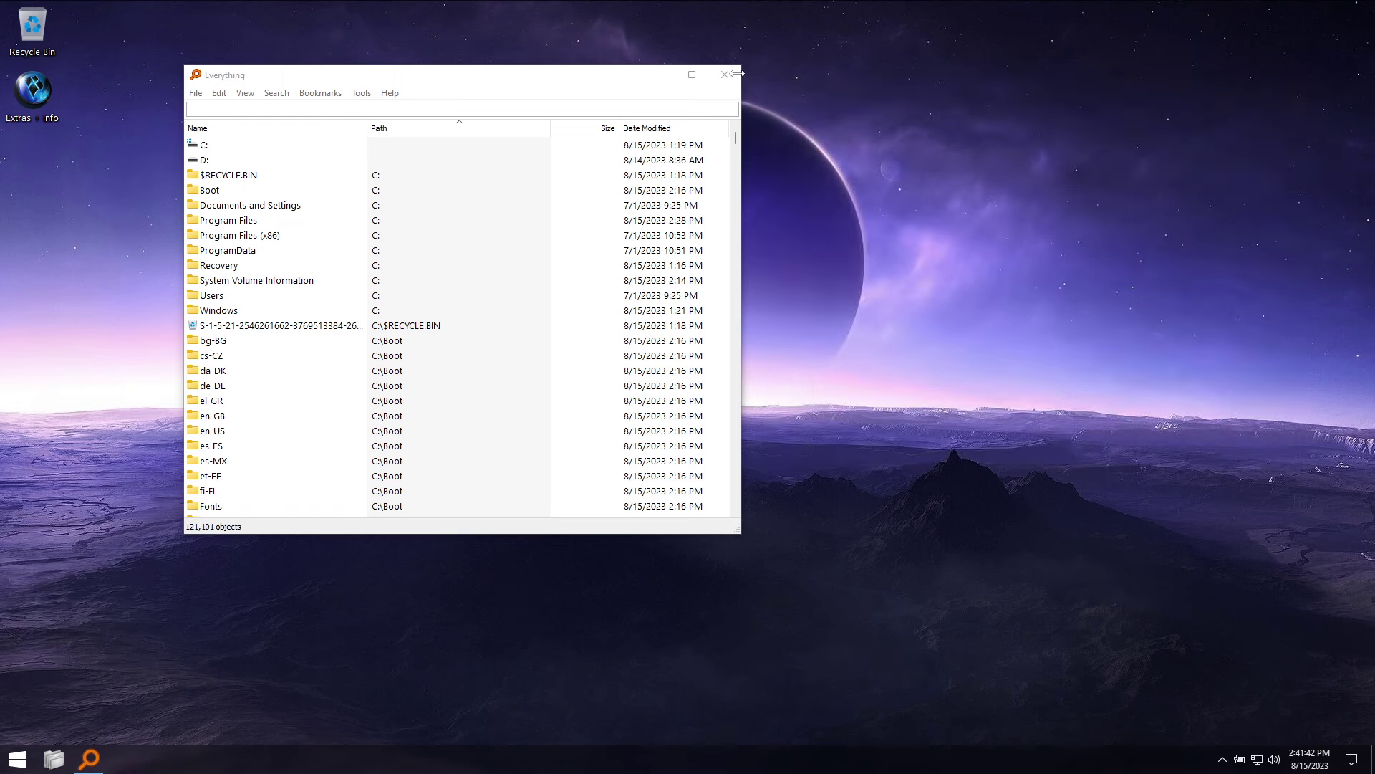
{"action": "left_click", "coordinate": [725, 75]}
Step: Turn on the Windows Touch Keyboard with its X-Lite Tools entry
{"action": "left_click", "coordinate": [7, 760]}
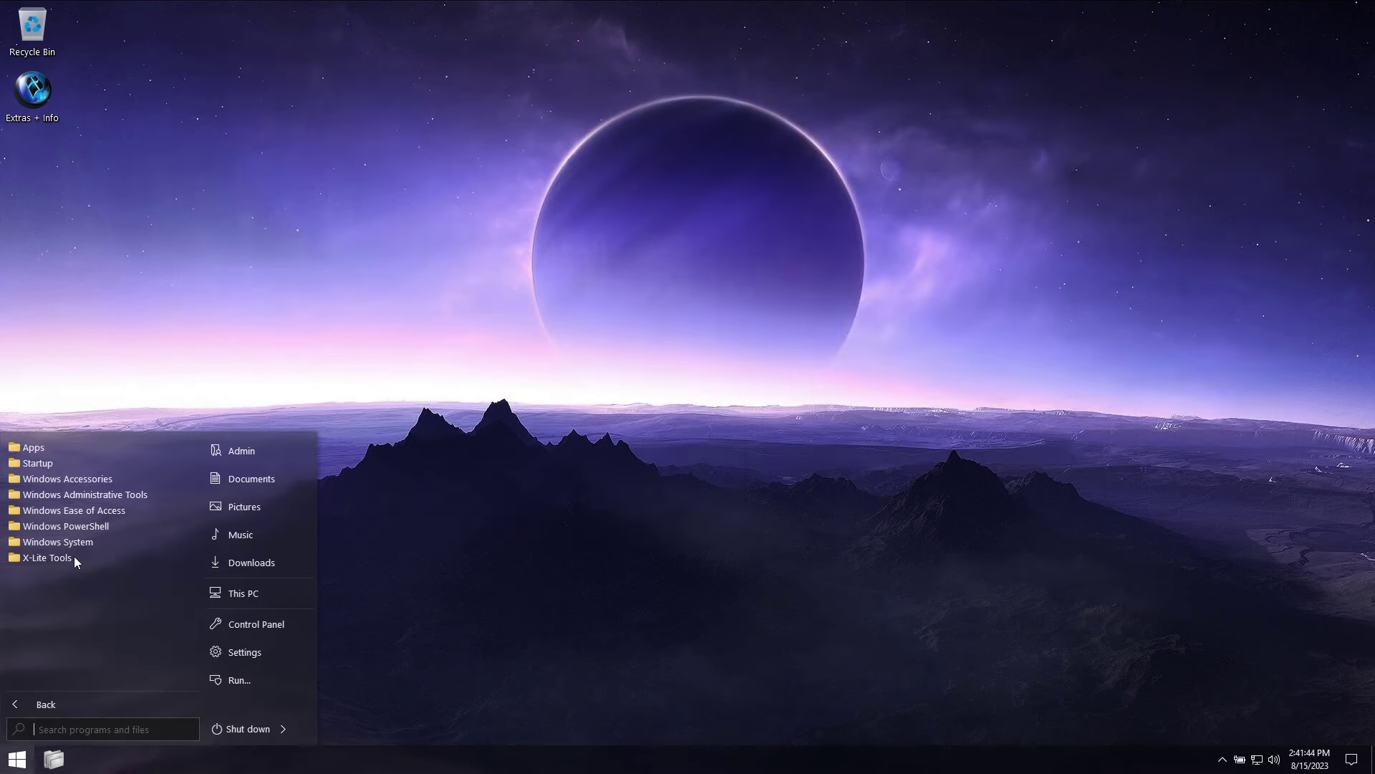
{"action": "left_click", "coordinate": [75, 556]}
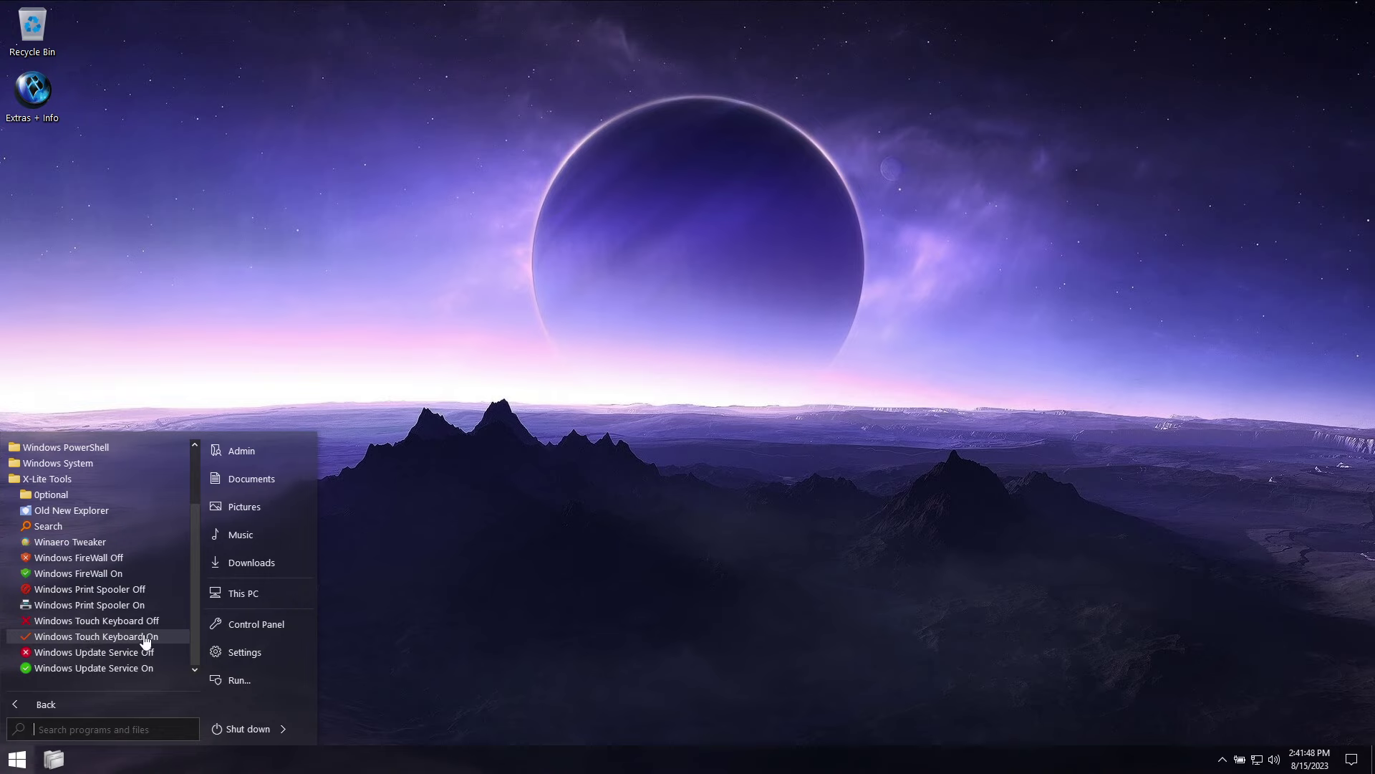
{"action": "left_click", "coordinate": [117, 637]}
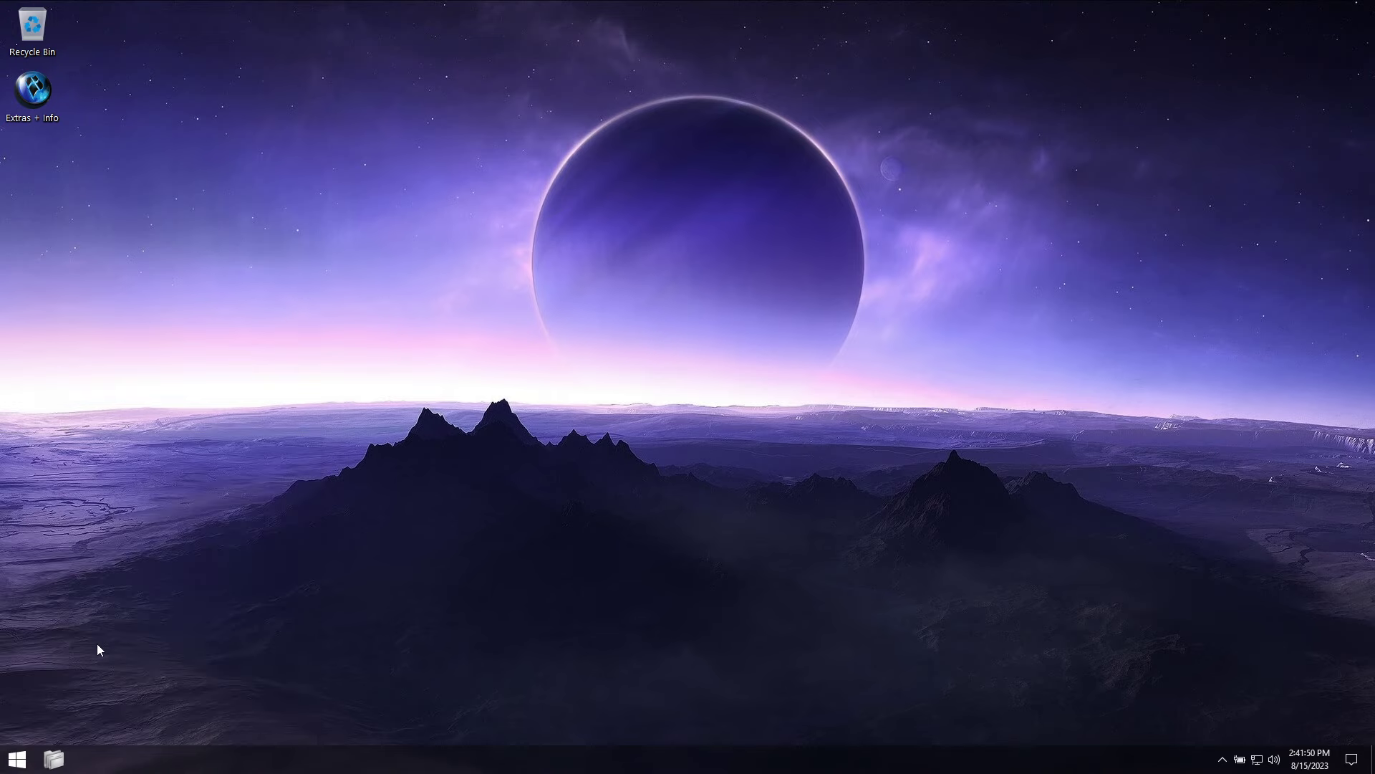
Step: Turn on the Windows Update Service with its X-Lite Tools entry
{"action": "left_click", "coordinate": [18, 752]}
{"action": "left_click", "coordinate": [66, 564]}
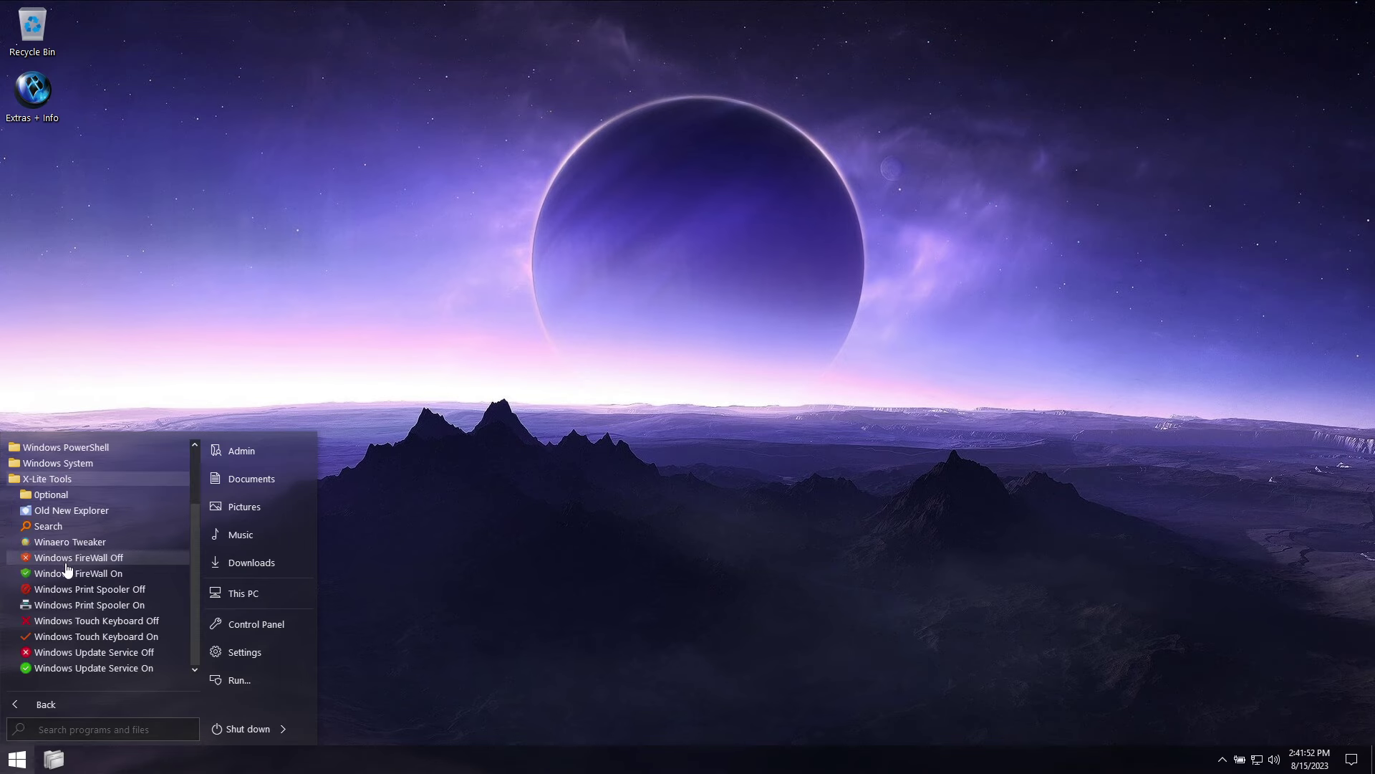
{"action": "left_click", "coordinate": [105, 665]}
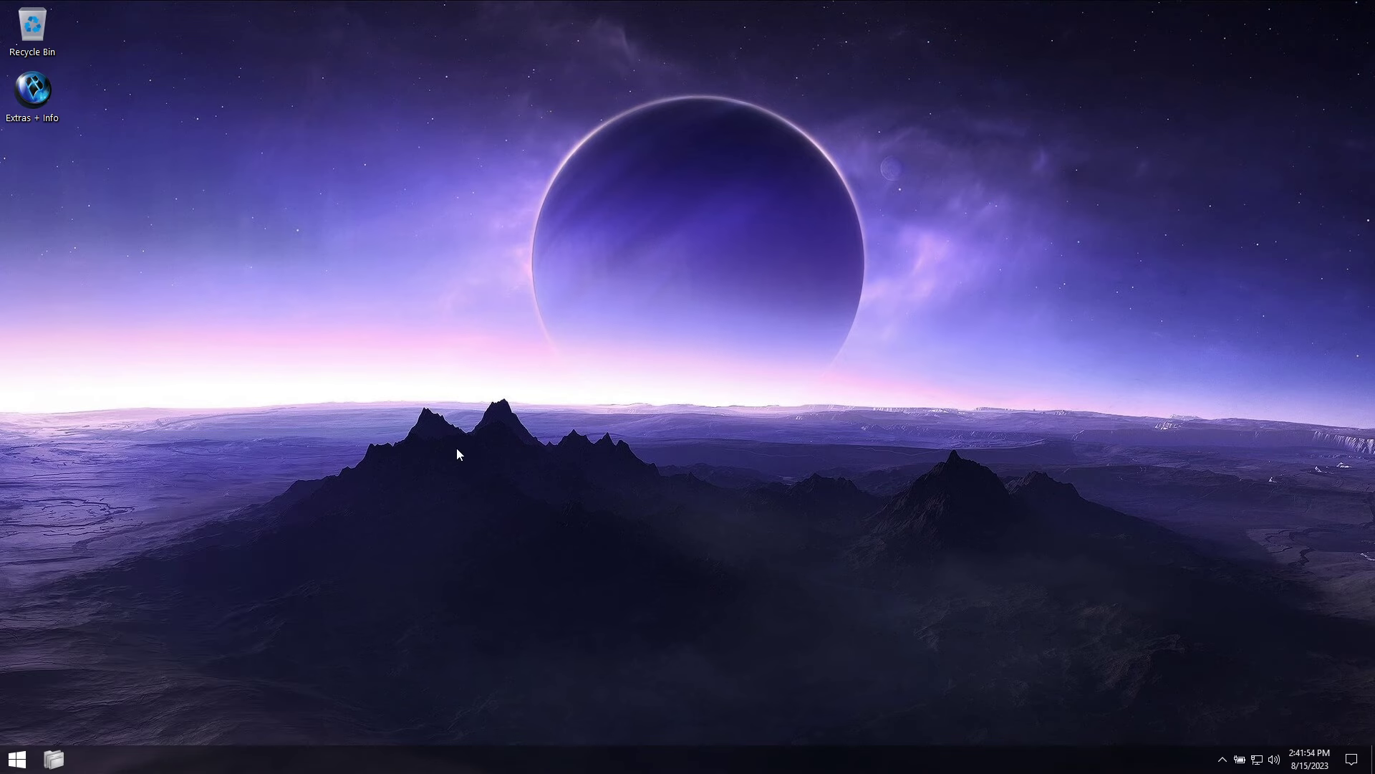
Step: Show the touch keyboard button on the taskbar, and use it to open the touch keyboard before closing it again
{"action": "right_click", "coordinate": [1195, 765]}
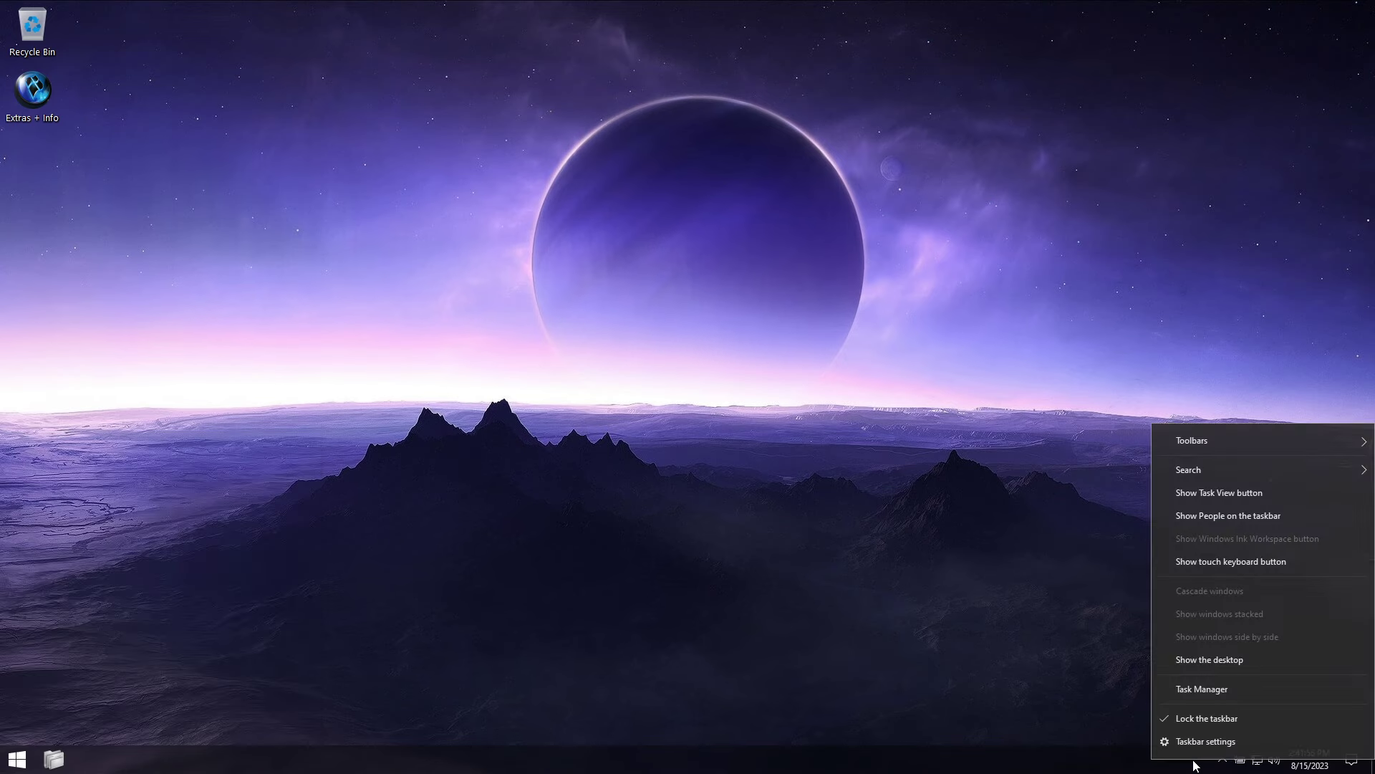
{"action": "left_click", "coordinate": [1240, 565]}
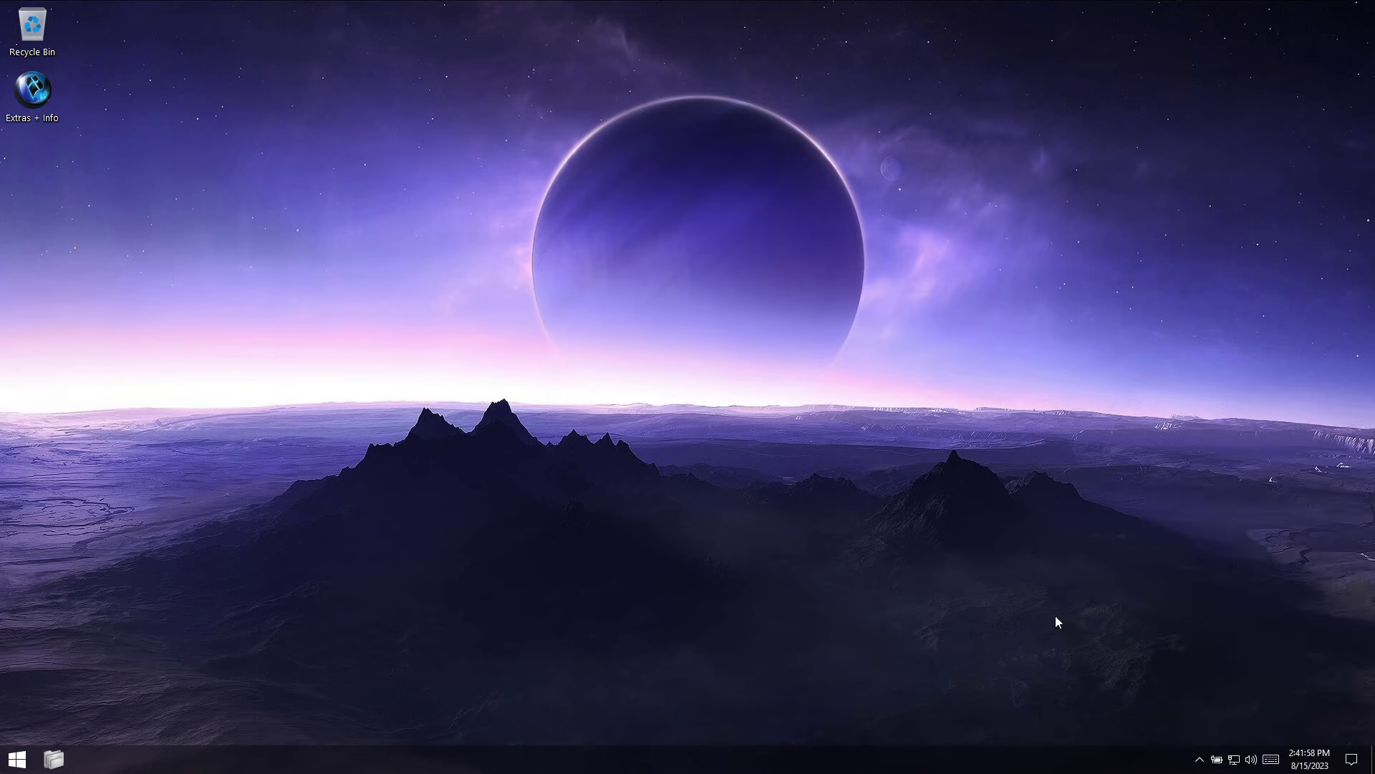
{"action": "left_click", "coordinate": [1272, 760]}
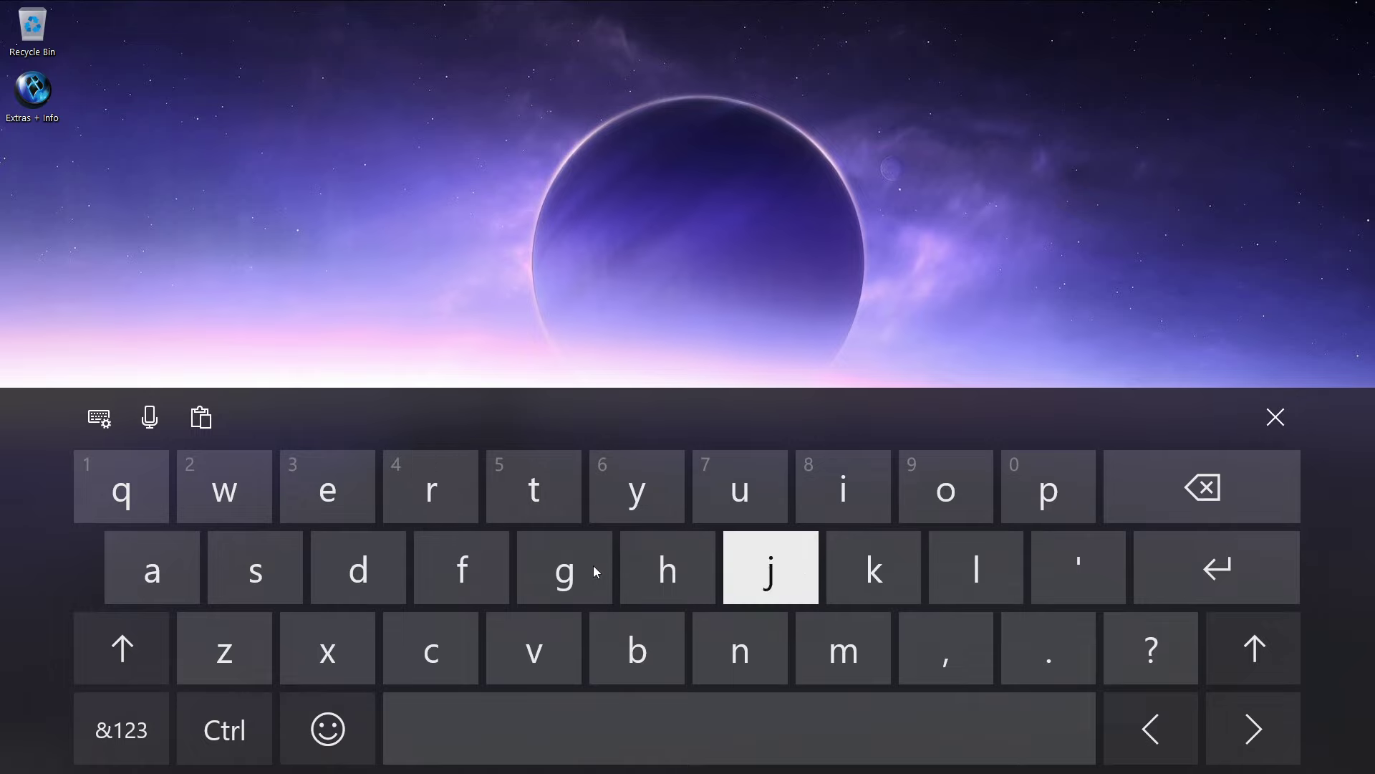
{"action": "left_click", "coordinate": [1275, 418]}
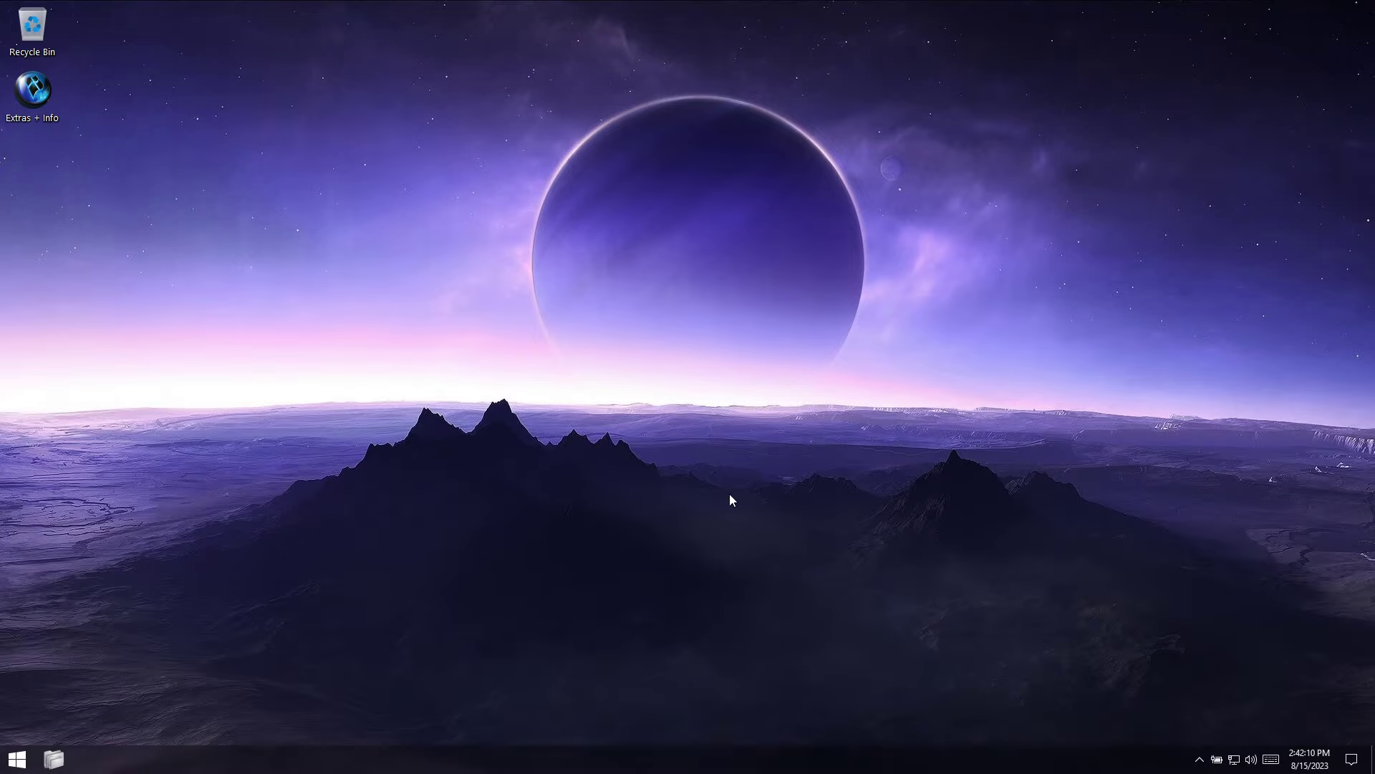
Step: Open Notepad from the Windows Accessories folder and move its window to the upper part of the desktop
{"action": "left_click", "coordinate": [17, 759]}
{"action": "left_click", "coordinate": [45, 480]}
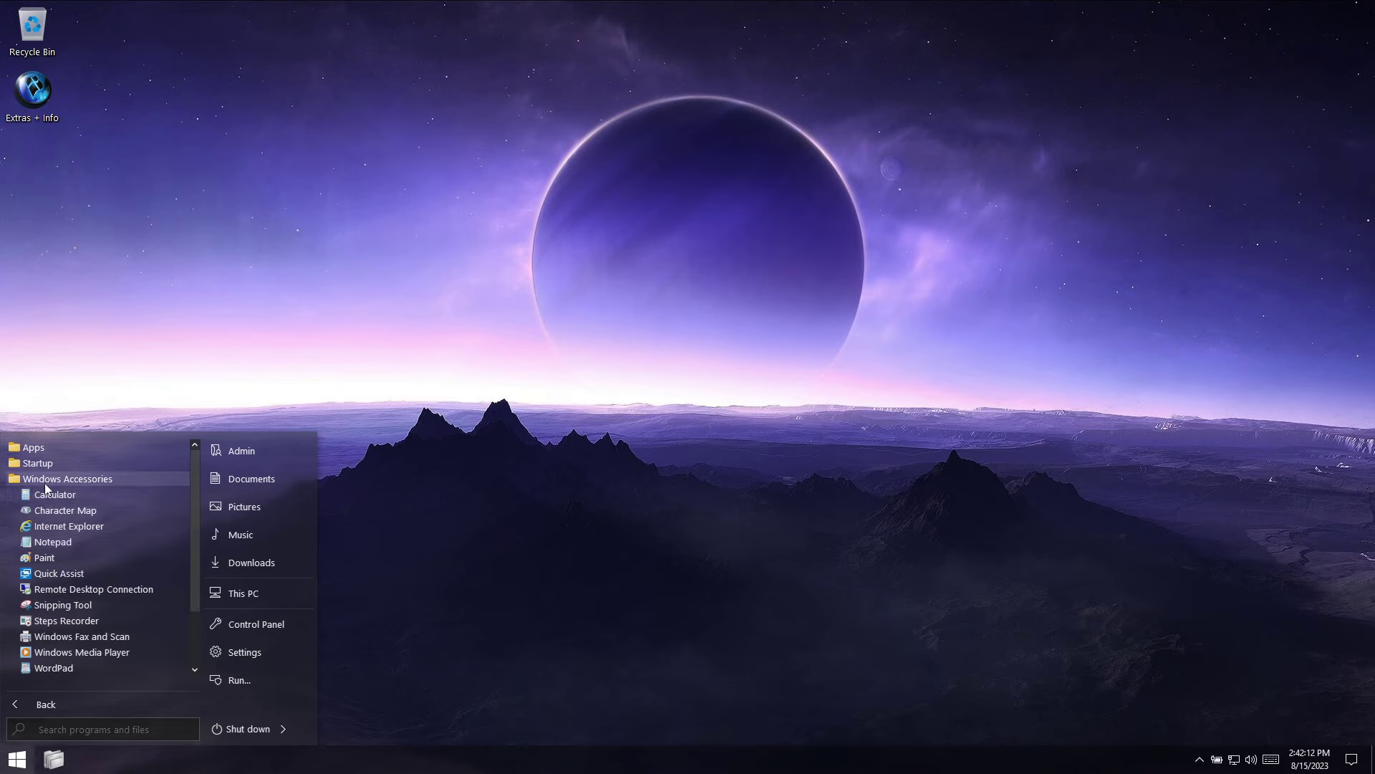
{"action": "left_click", "coordinate": [53, 542]}
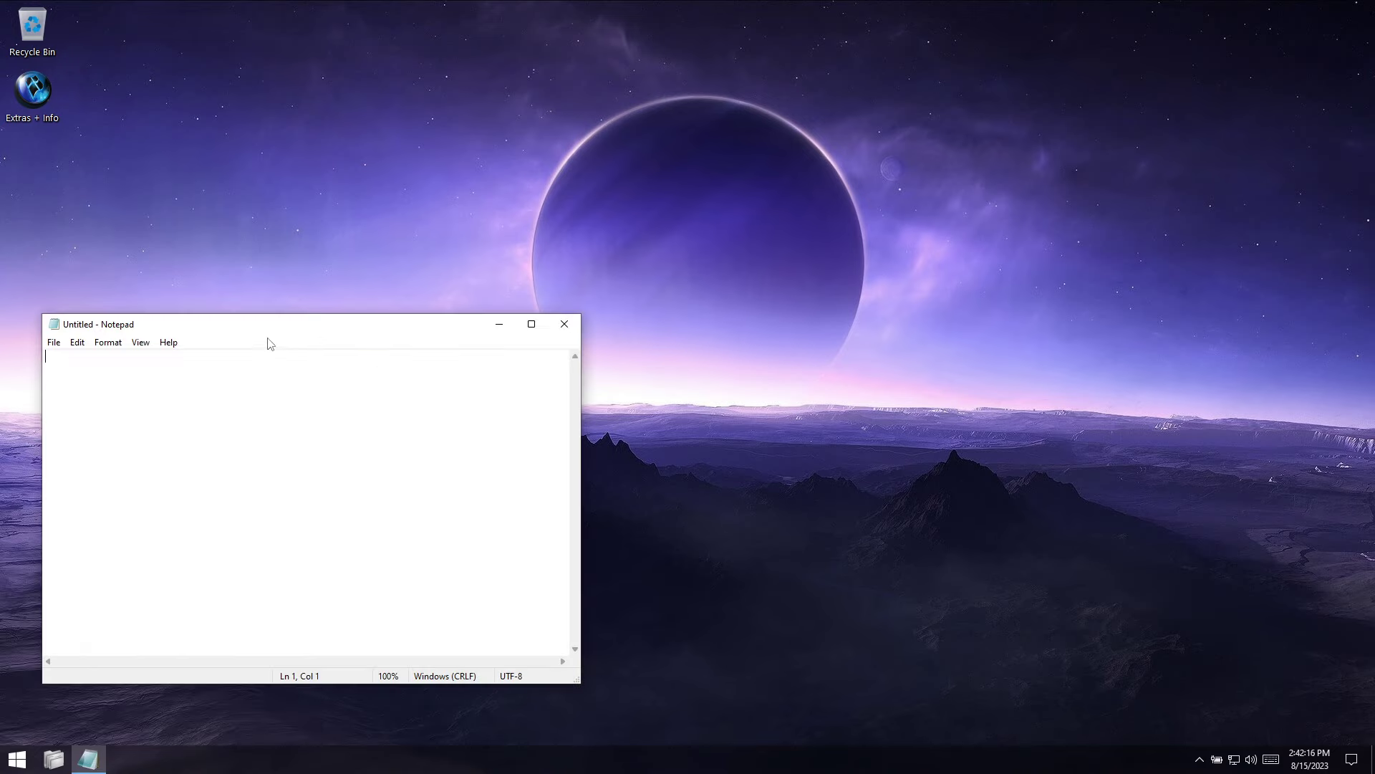
{"action": "left_click_drag", "start_coordinate": [269, 329], "coordinate": [668, 32]}
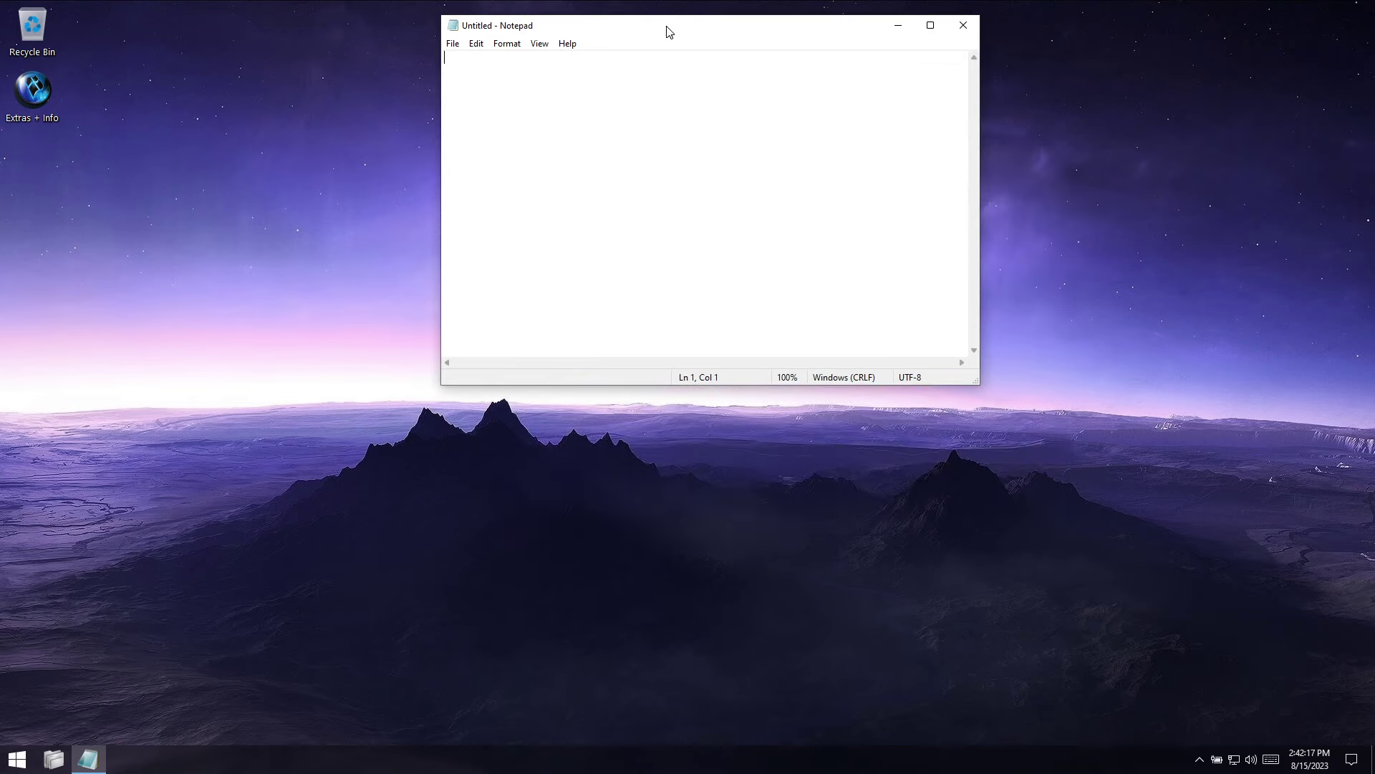
Step: Enter "U r awesome" in the Notepad document with the touch keyboard, and close the keyboard
{"action": "left_click", "coordinate": [1268, 757]}
{"action": "left_click", "coordinate": [740, 487]}
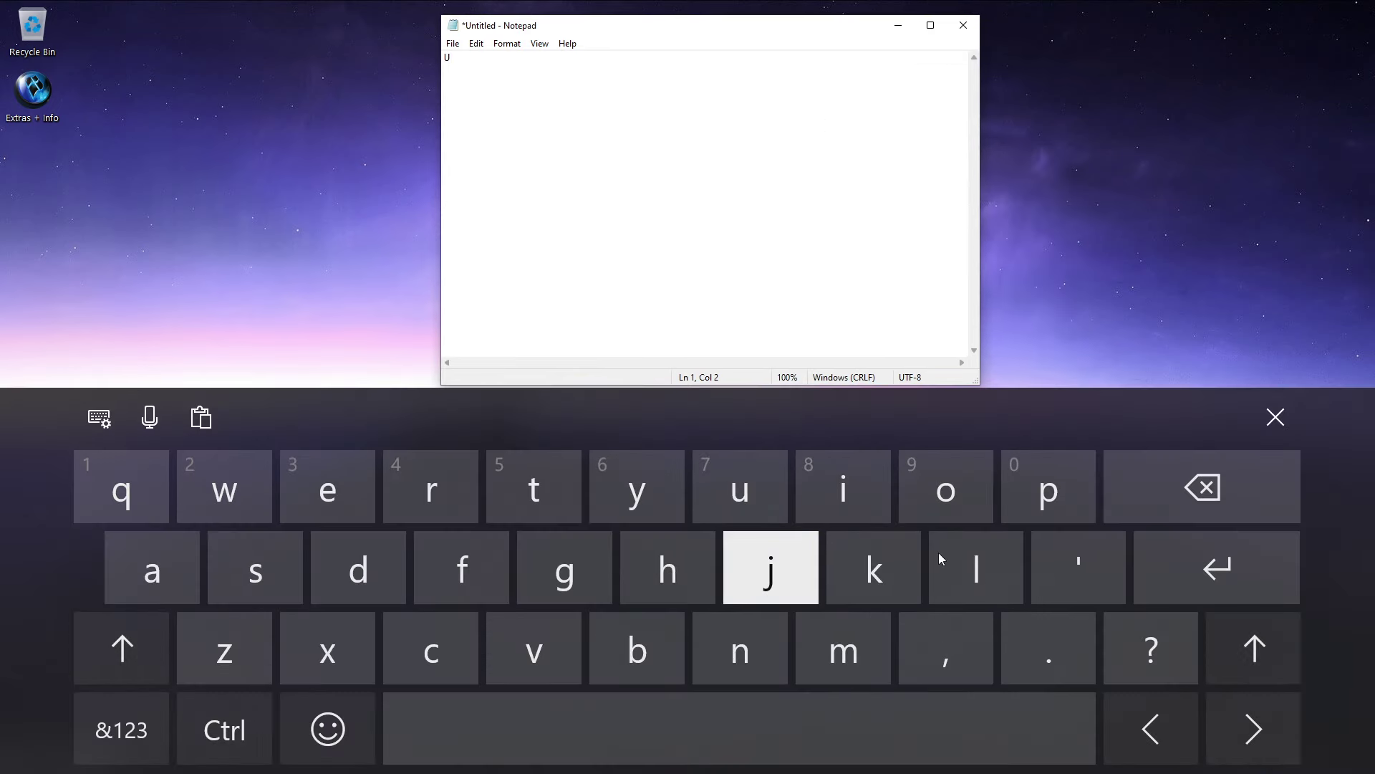
{"action": "left_click", "coordinate": [853, 746]}
{"action": "left_click", "coordinate": [451, 502]}
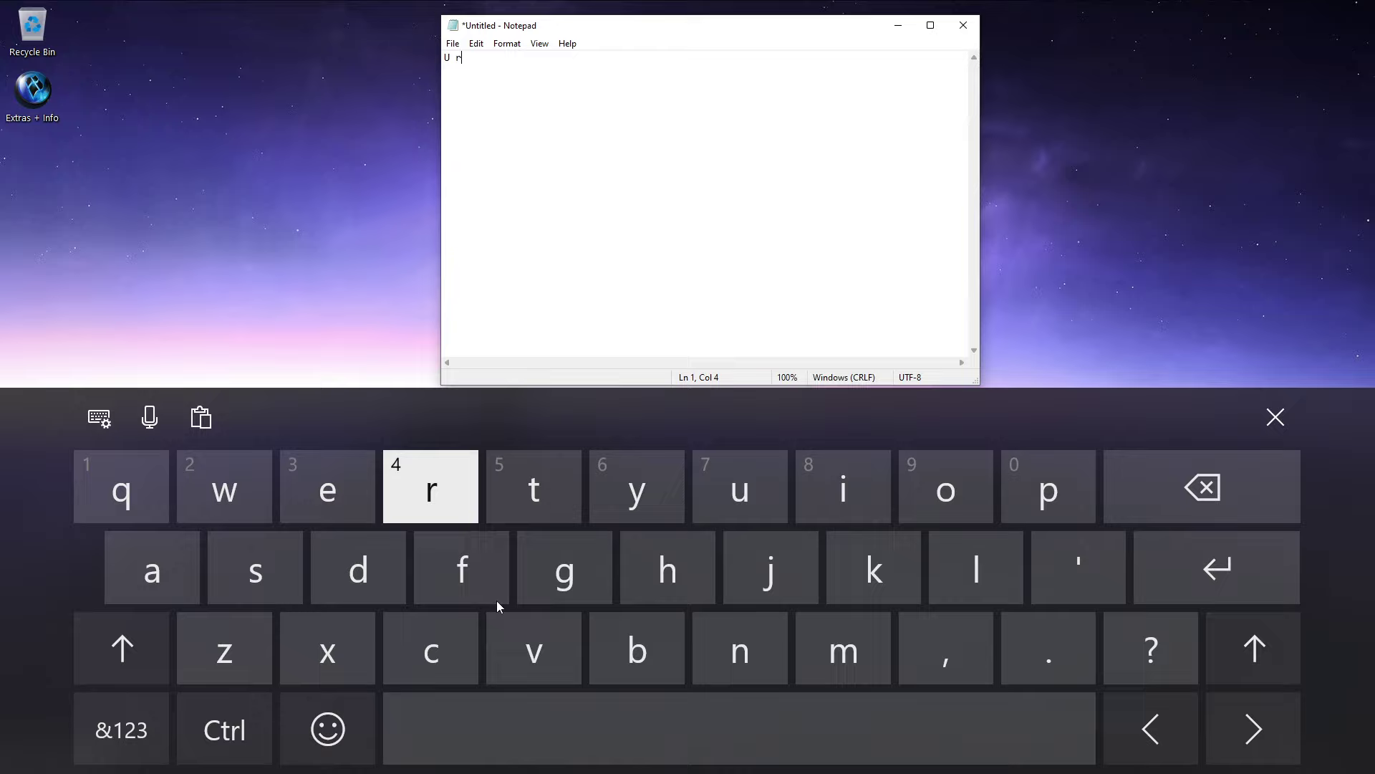
{"action": "left_click", "coordinate": [580, 715]}
{"action": "left_click", "coordinate": [152, 569]}
{"action": "left_click", "coordinate": [224, 491]}
{"action": "left_click", "coordinate": [327, 490]}
{"action": "left_click", "coordinate": [255, 569]}
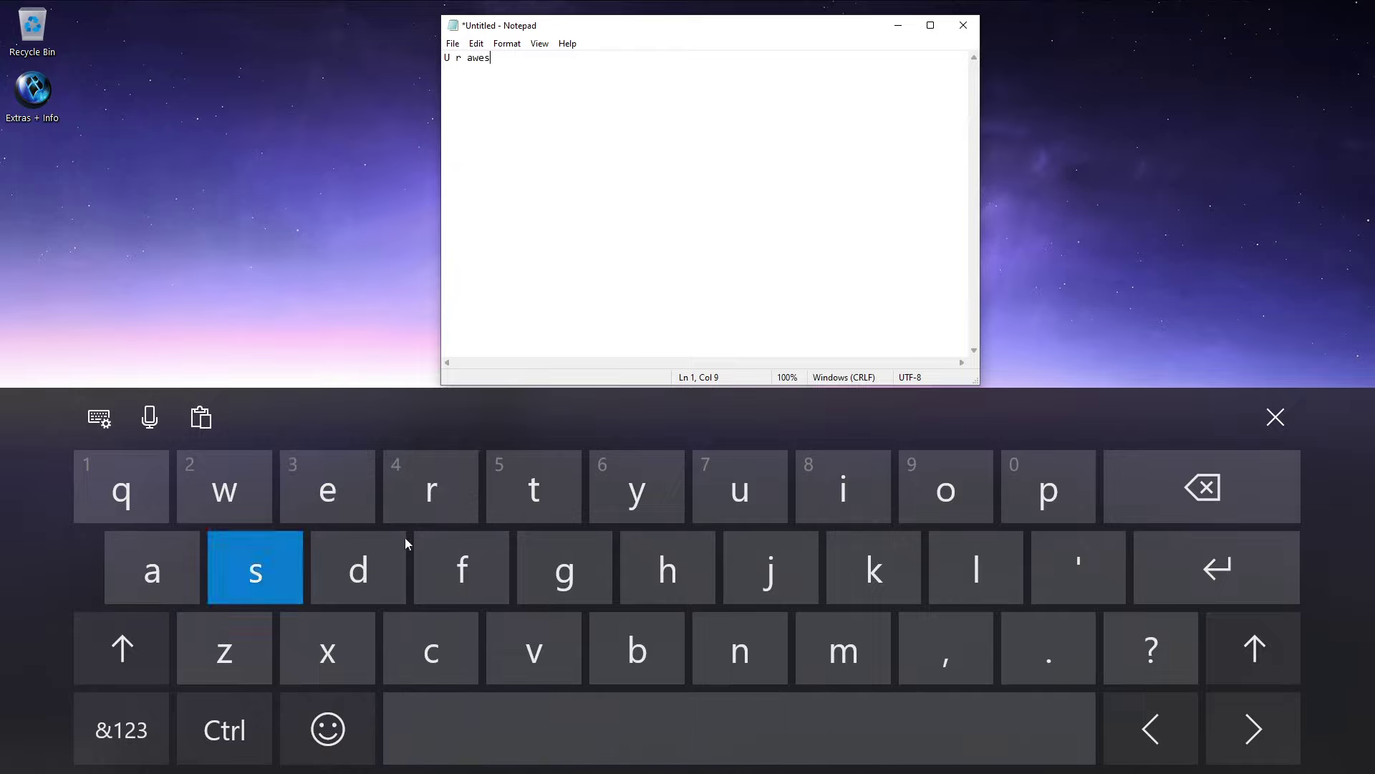
{"action": "left_click", "coordinate": [946, 490]}
{"action": "left_click", "coordinate": [843, 648]}
{"action": "left_click", "coordinate": [327, 490]}
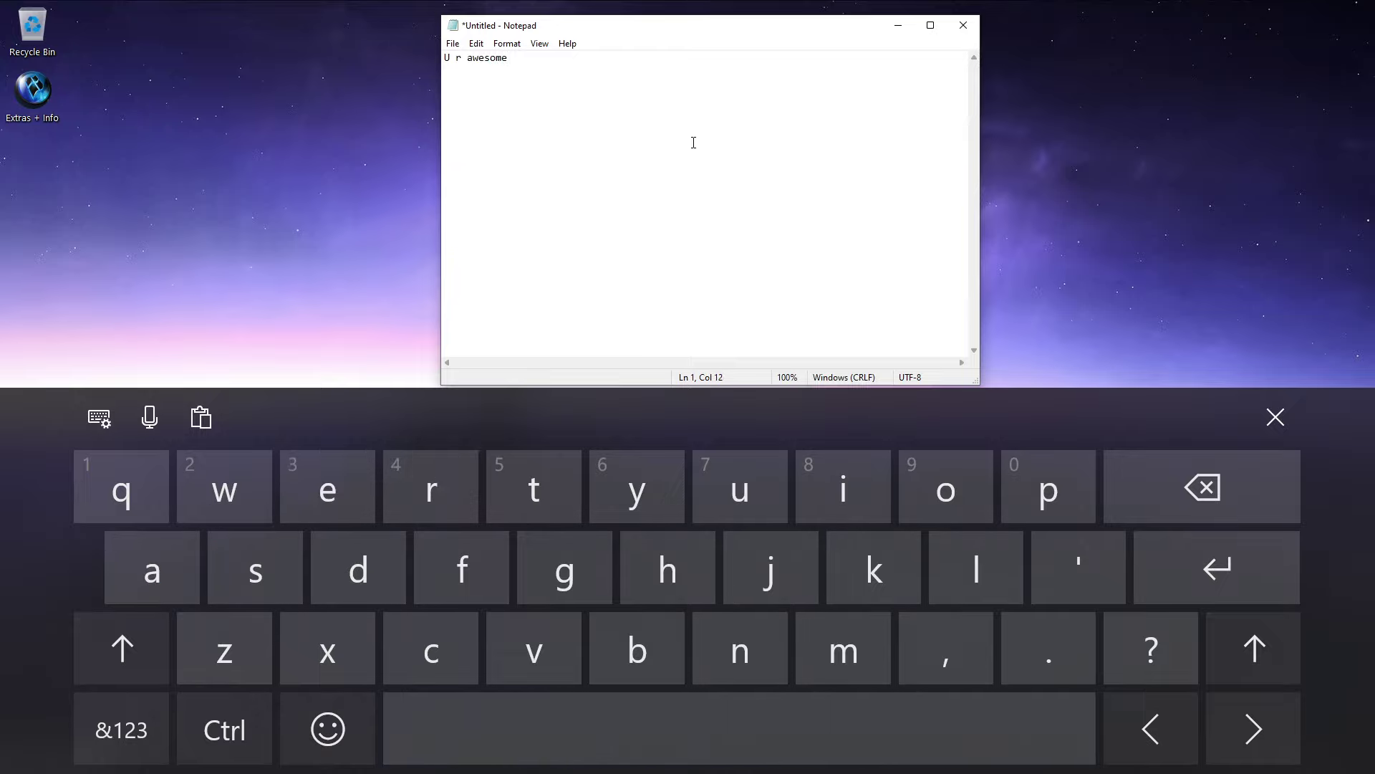
{"action": "left_click", "coordinate": [1286, 419]}
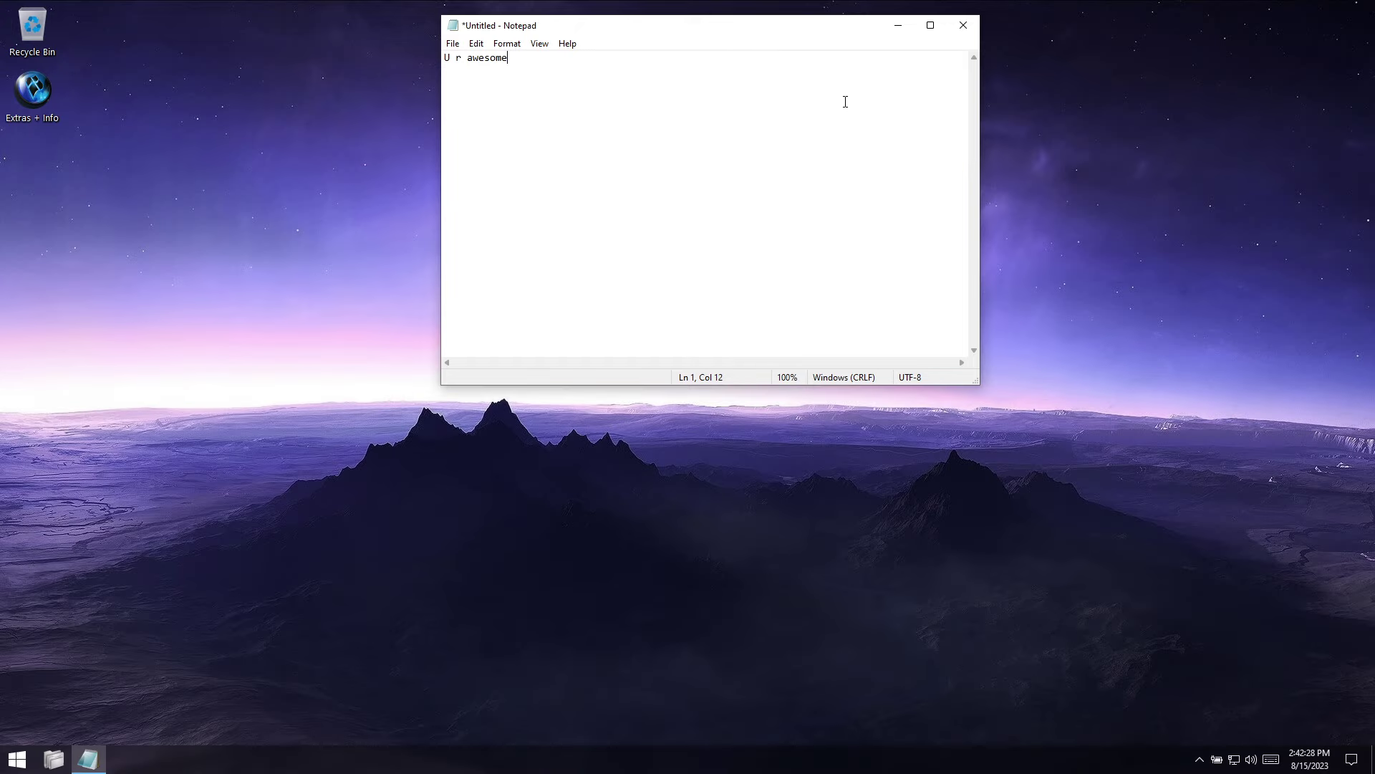
Step: Move the Notepad window down and left on the desktop, and close it without saving the document
{"action": "left_click_drag", "start_coordinate": [800, 35], "coordinate": [433, 198]}
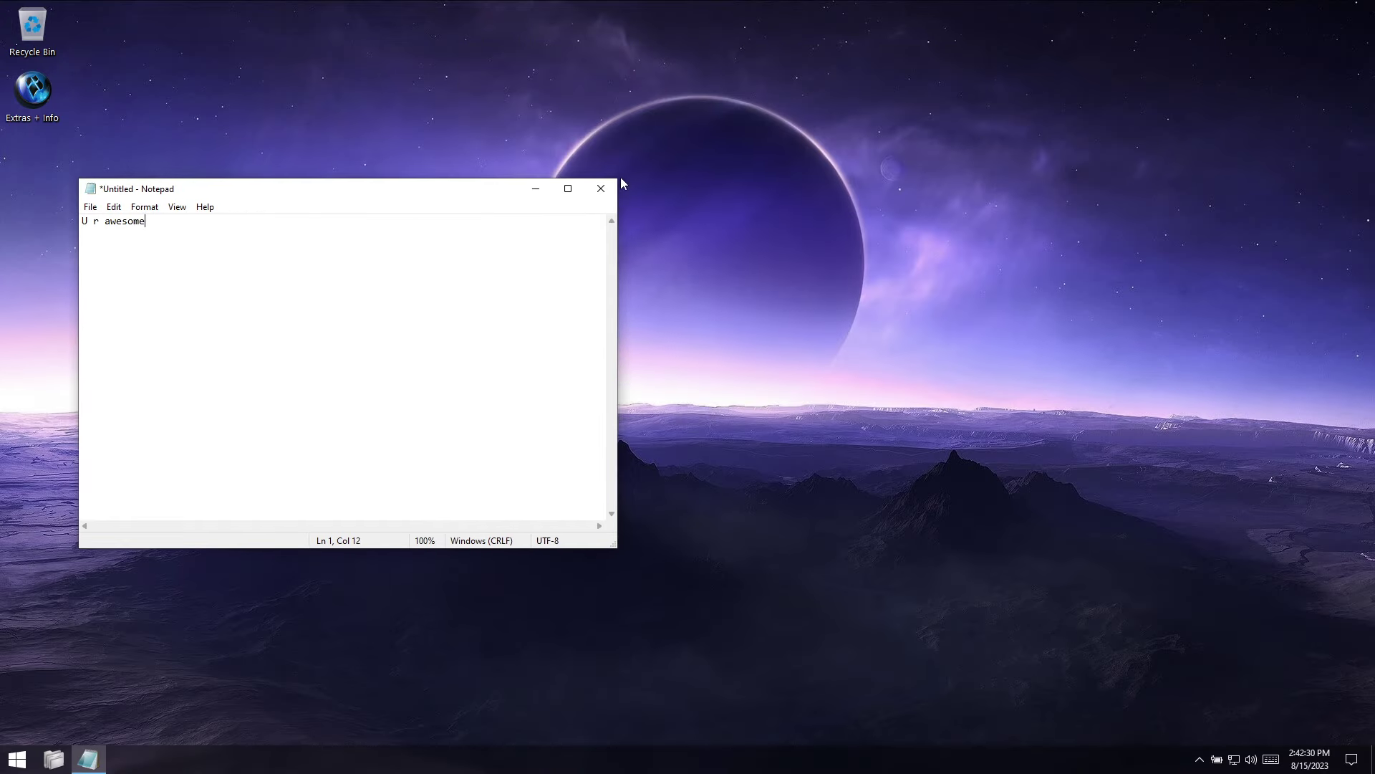
{"action": "left_click", "coordinate": [601, 189]}
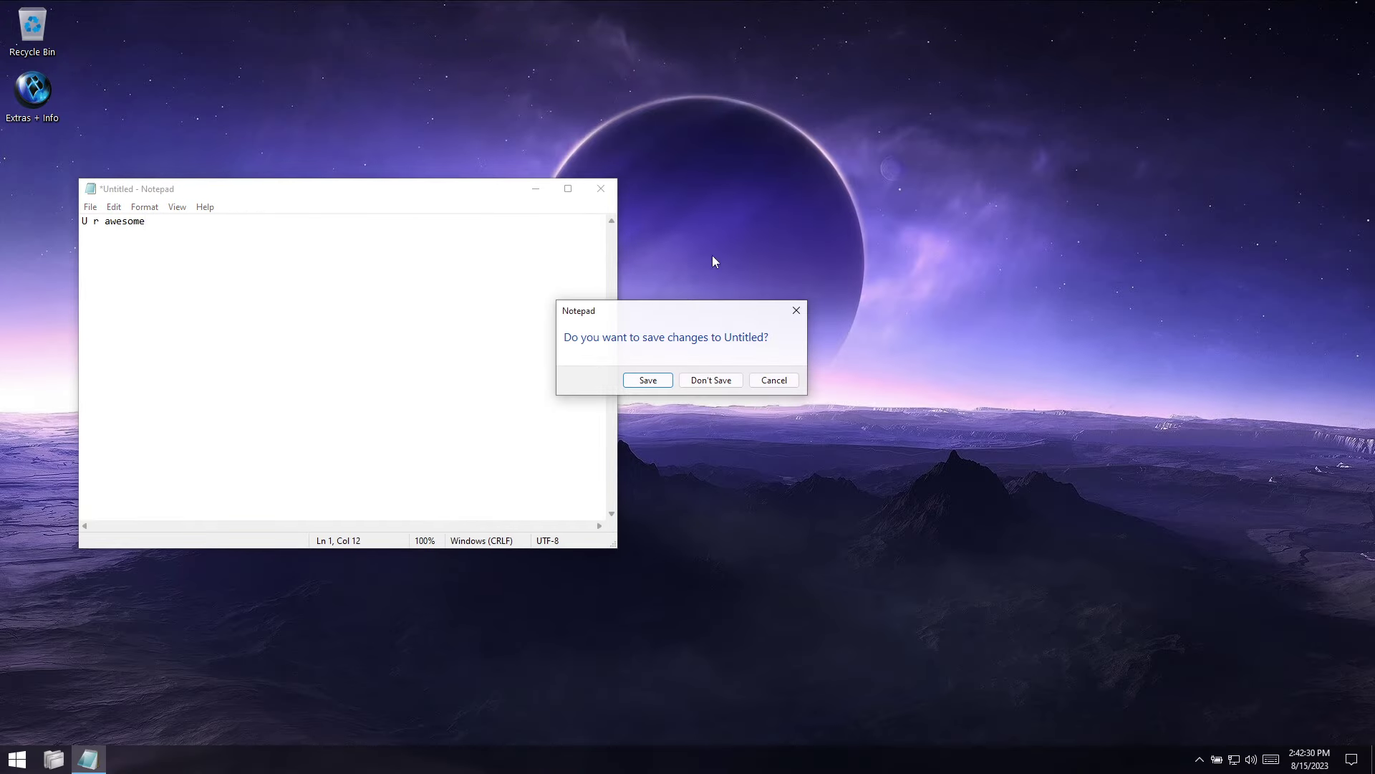
{"action": "left_click", "coordinate": [712, 381]}
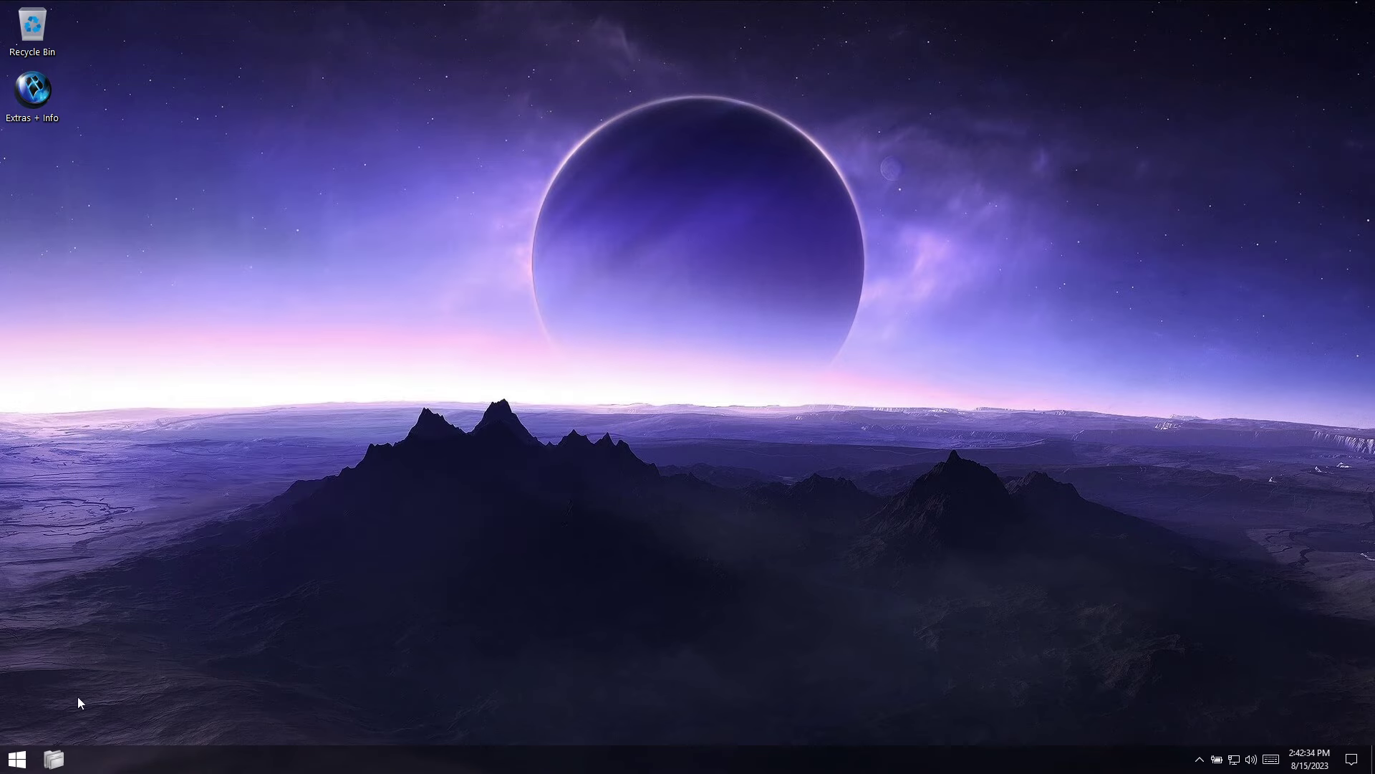
Step: Open Windows Settings
{"action": "left_click", "coordinate": [28, 758]}
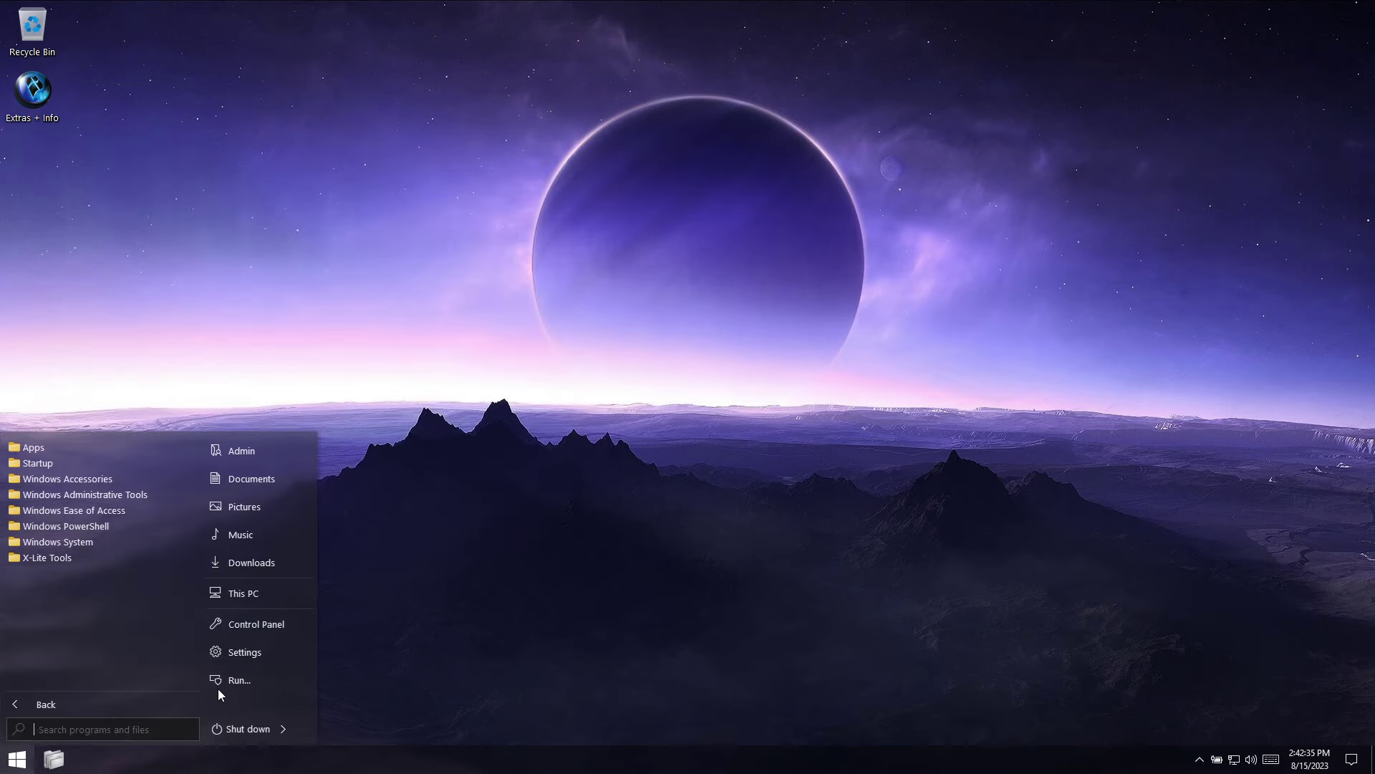
{"action": "left_click", "coordinate": [271, 658]}
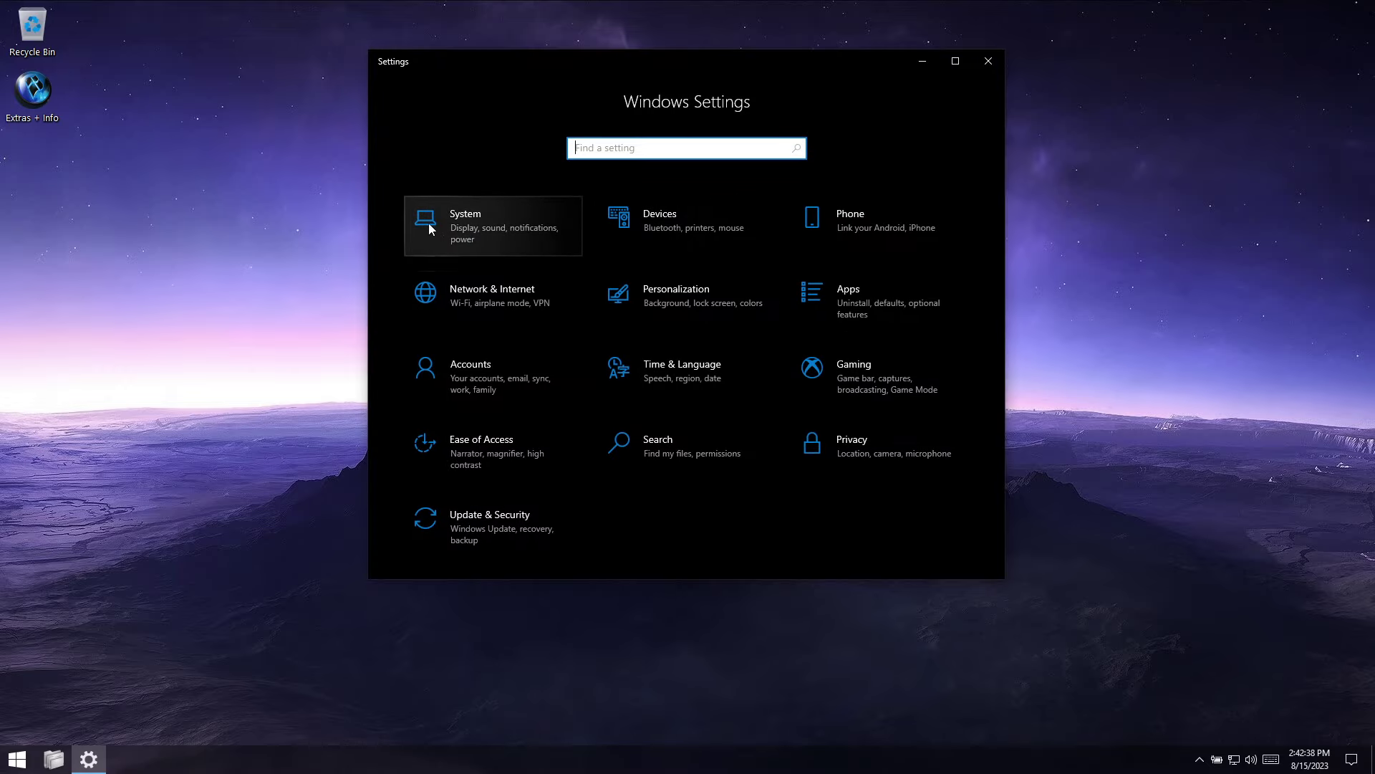
Step: View the System display settings and the AutoPlay page under Devices, and return to the Settings home page
{"action": "left_click", "coordinate": [552, 231]}
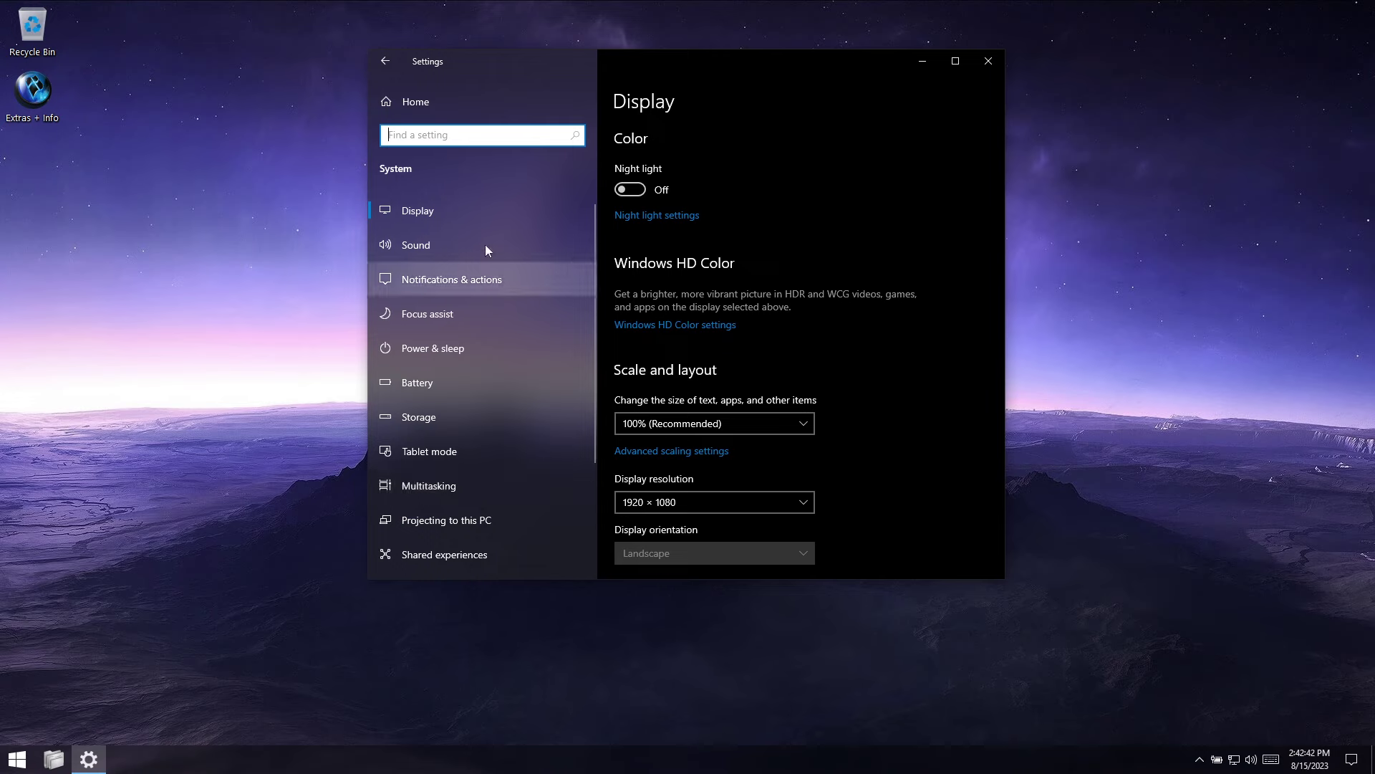
{"action": "left_click", "coordinate": [384, 63]}
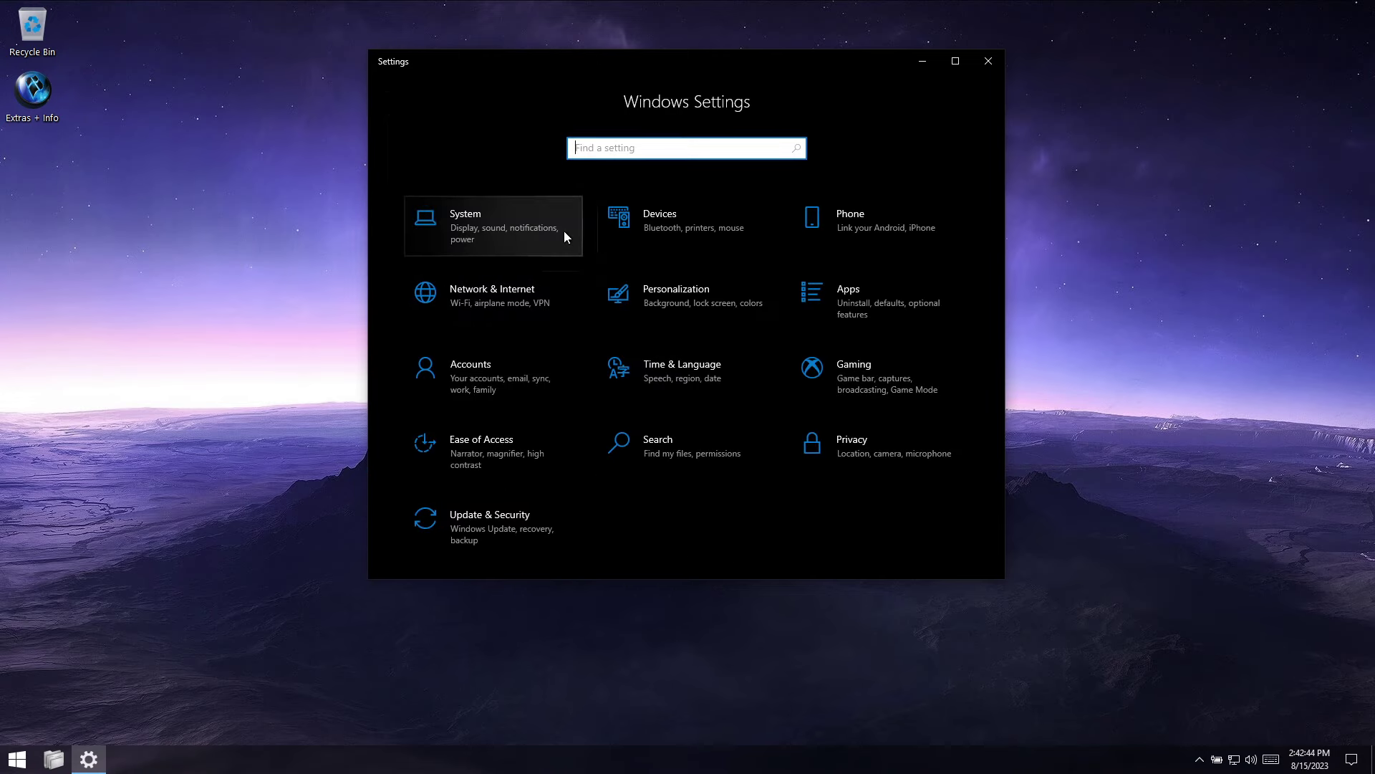
{"action": "left_click", "coordinate": [730, 226]}
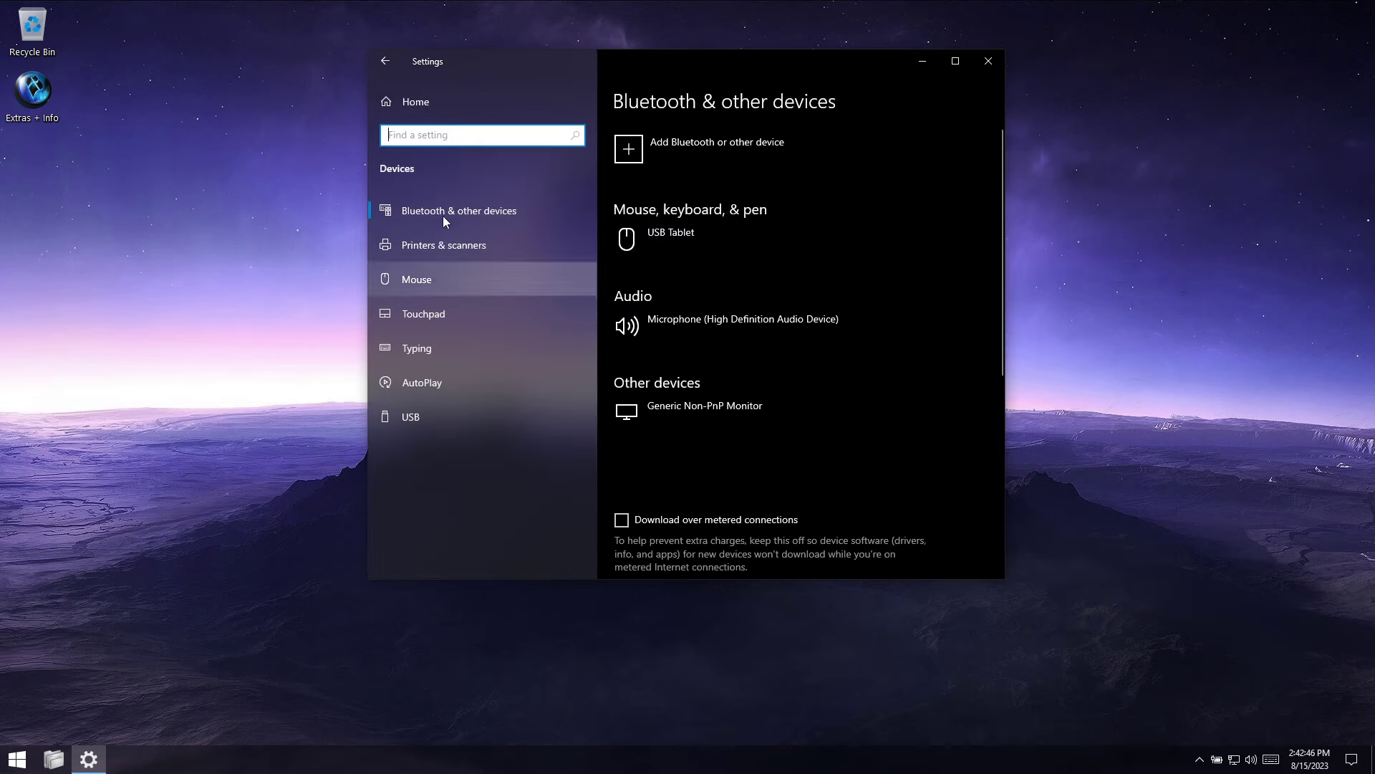
{"action": "left_click", "coordinate": [423, 381]}
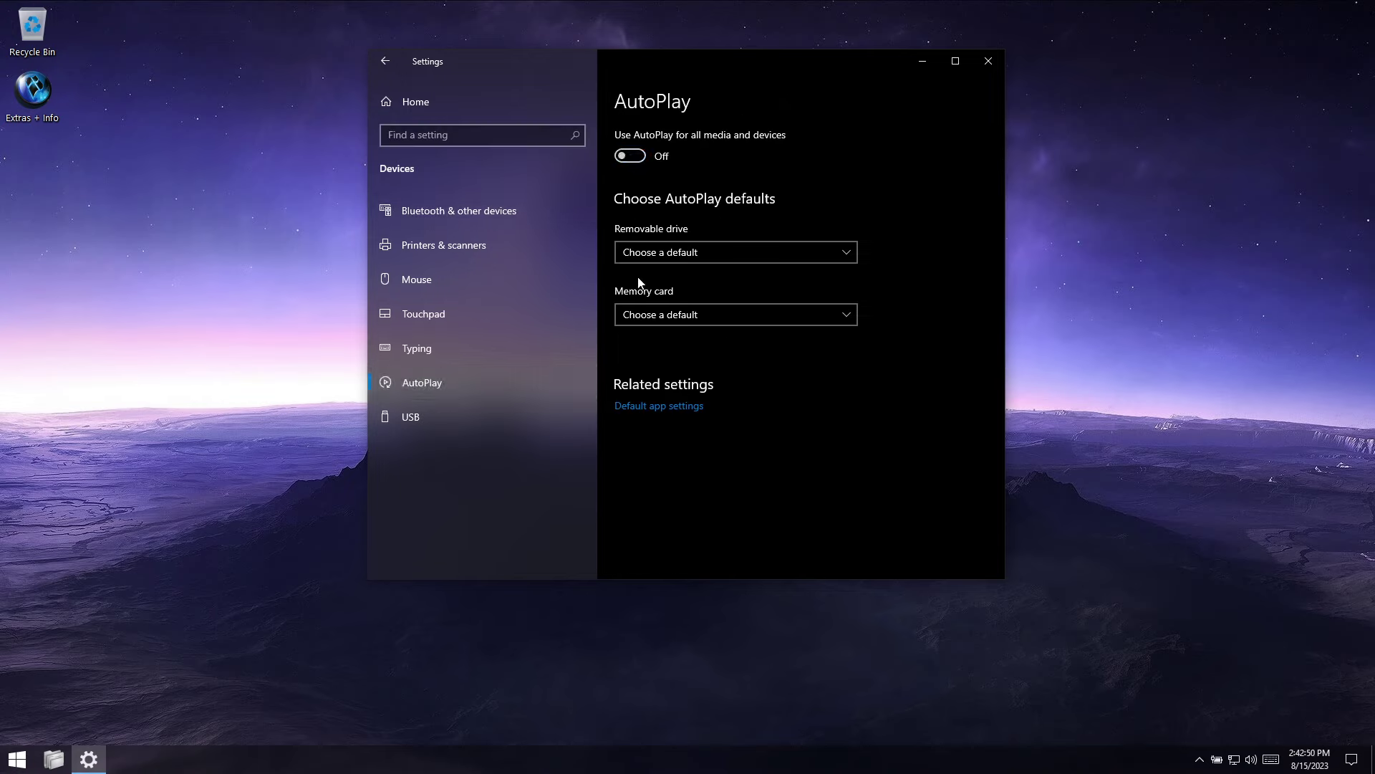
{"action": "left_click", "coordinate": [385, 61]}
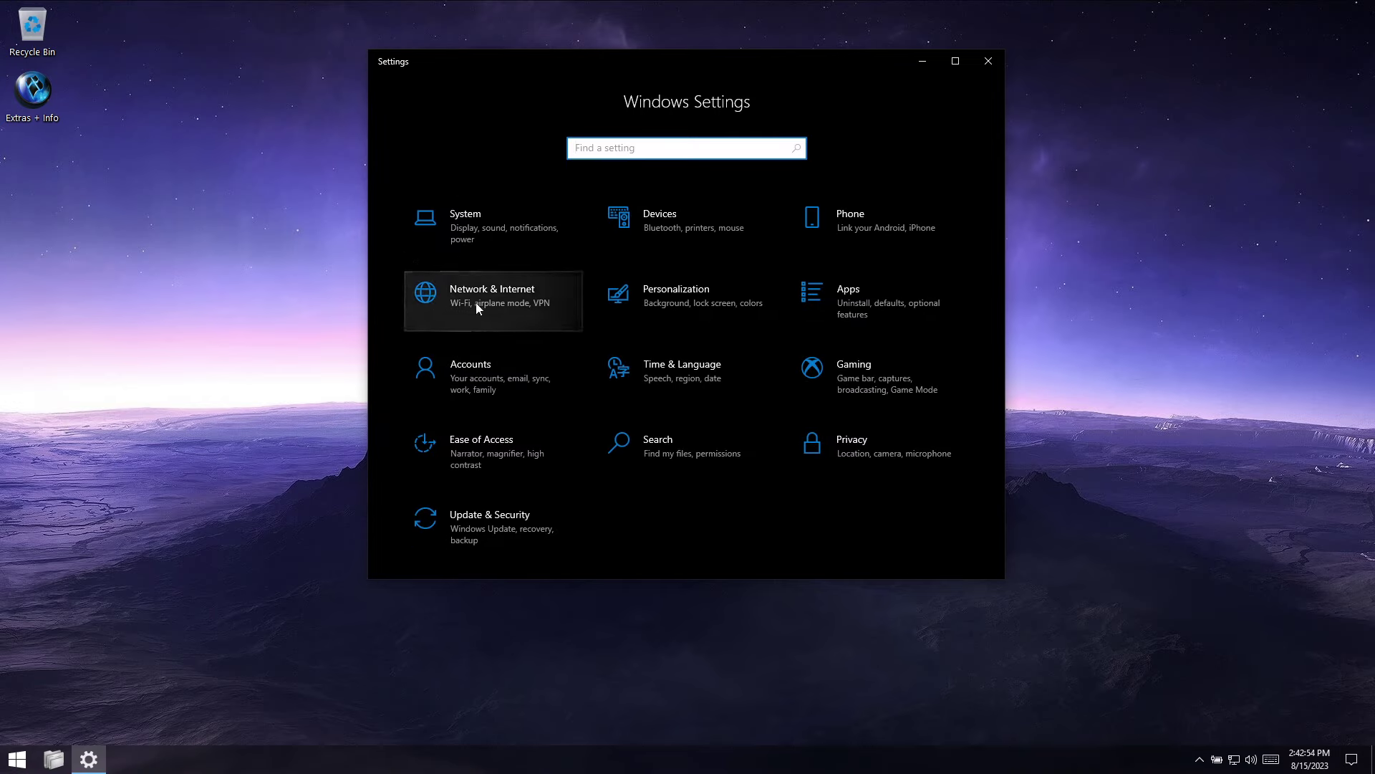
Step: Review the Status and Ethernet pages of the Network & Internet settings
{"action": "left_click", "coordinate": [538, 298]}
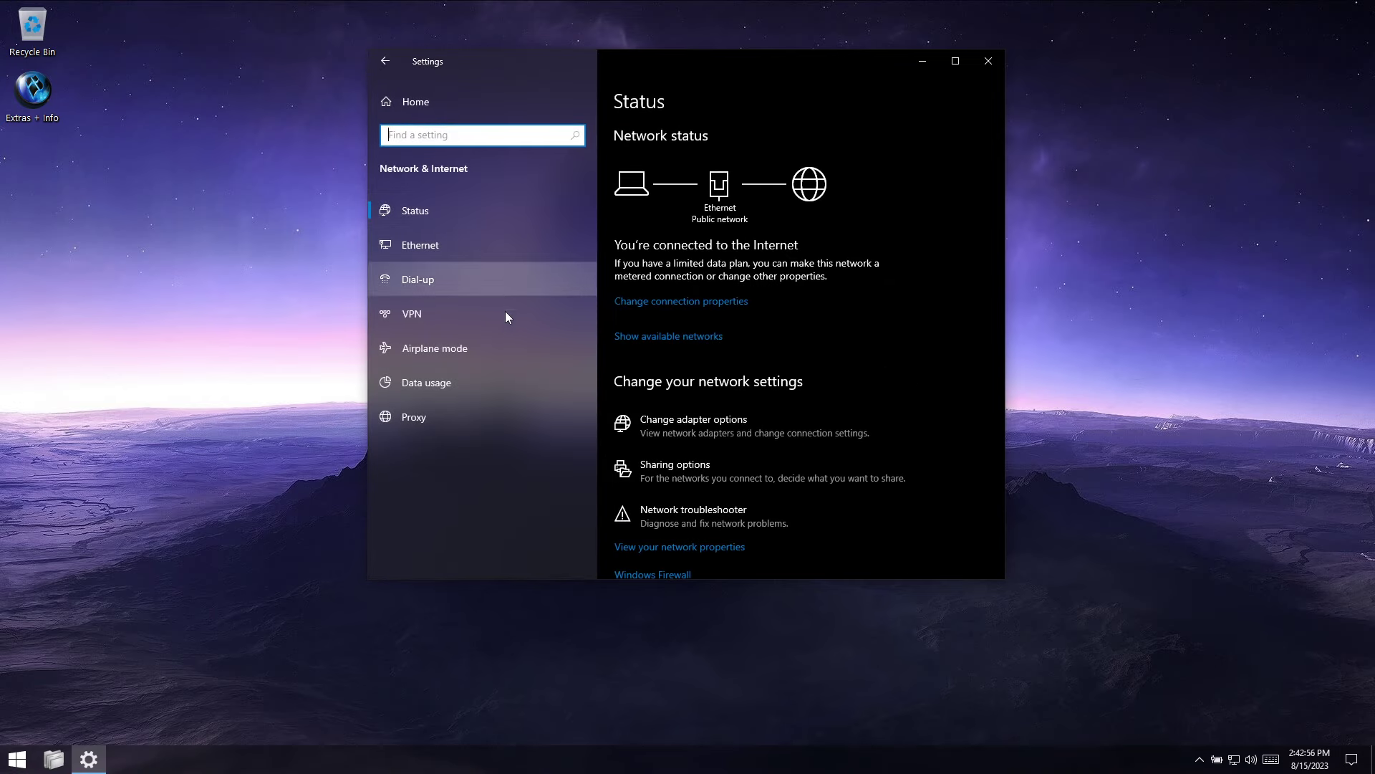
{"action": "left_click", "coordinate": [457, 245]}
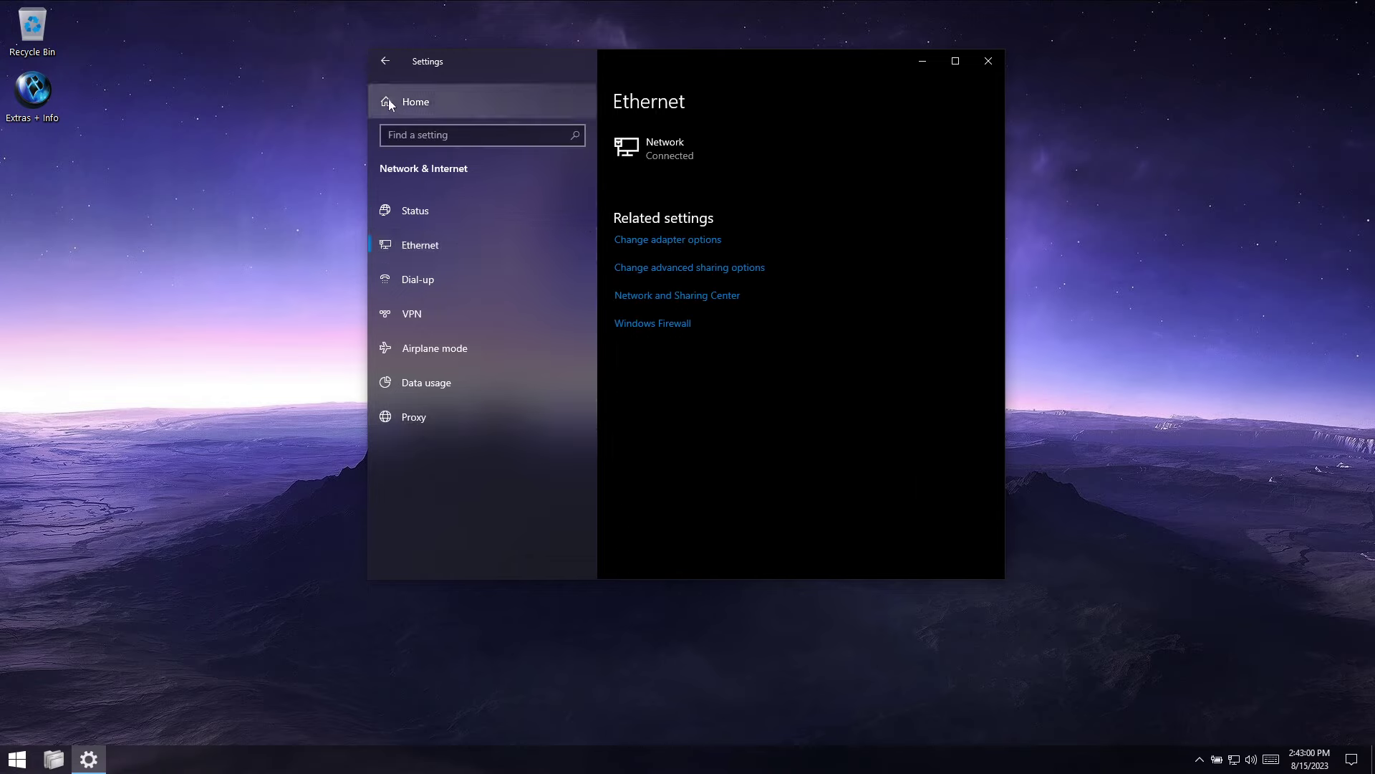
{"action": "left_click", "coordinate": [408, 209]}
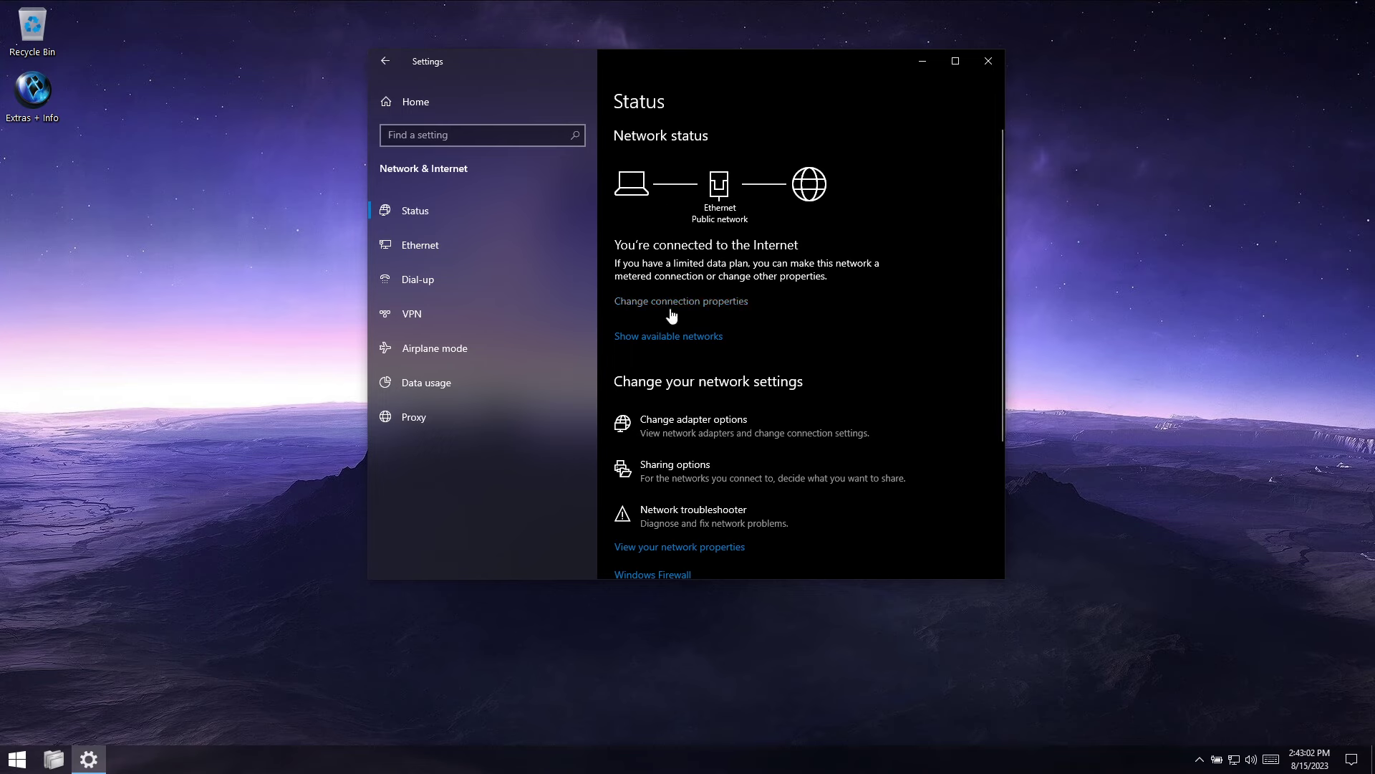
Step: Turn off the metered connection option in the Ethernet network's connection properties, and return to the Settings home page
{"action": "left_click", "coordinate": [699, 302]}
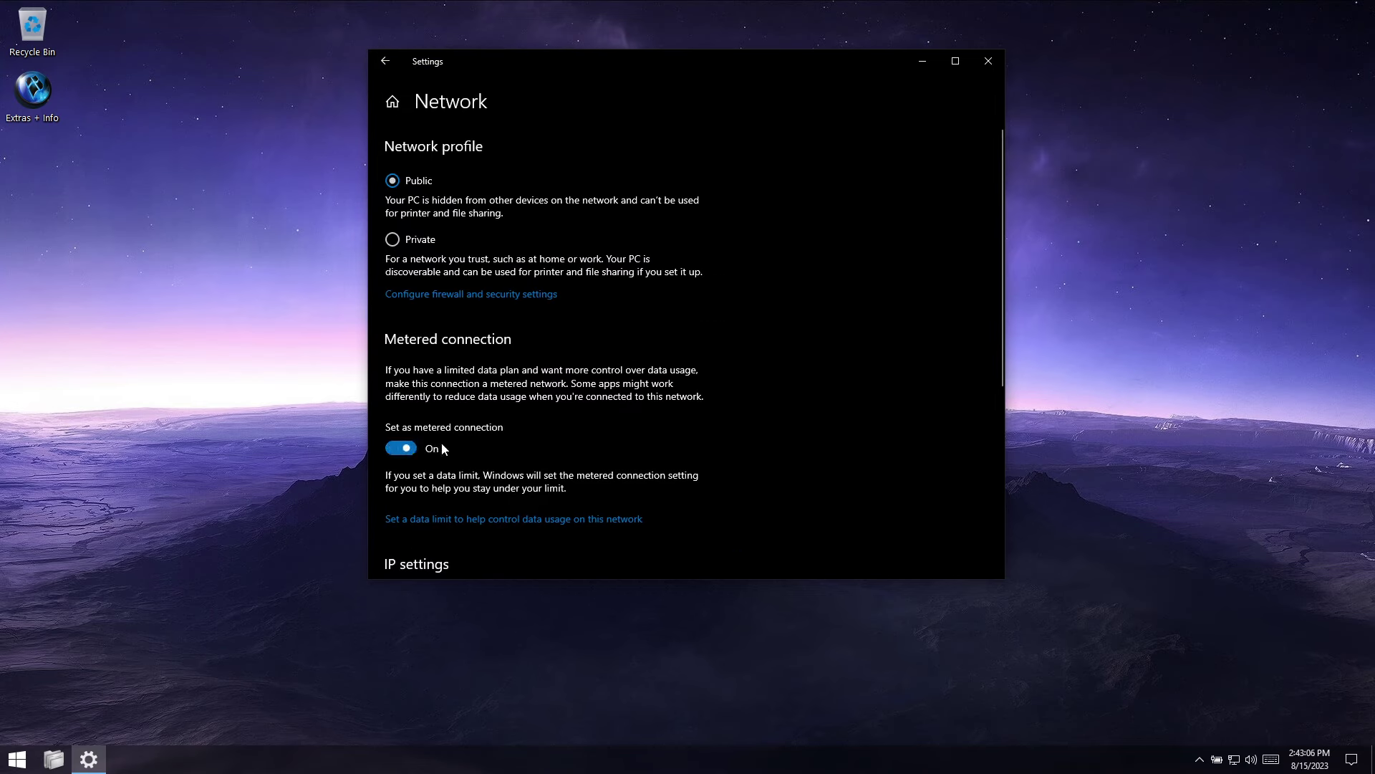
{"action": "left_click", "coordinate": [396, 451]}
{"action": "left_click_drag", "start_coordinate": [1003, 204], "coordinate": [1004, 153]}
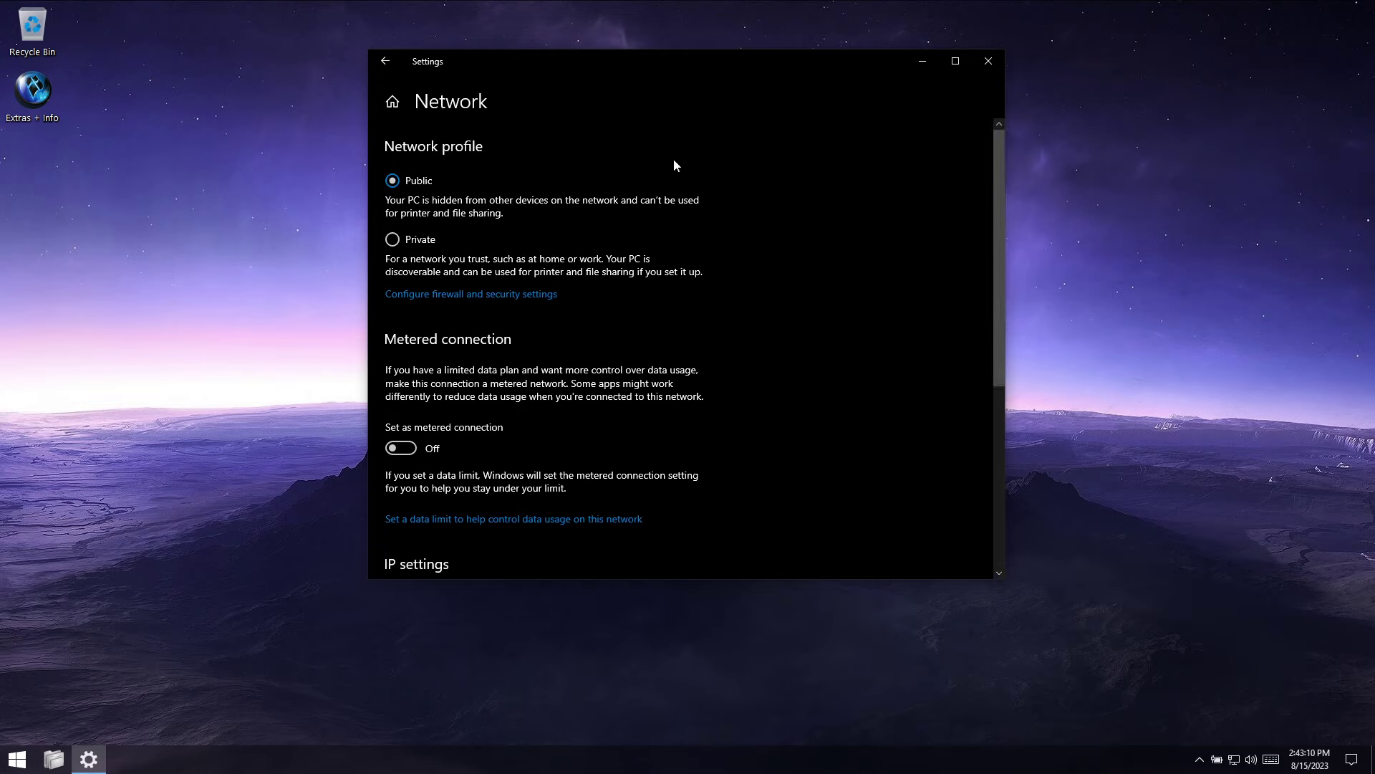
{"action": "left_click", "coordinate": [386, 61]}
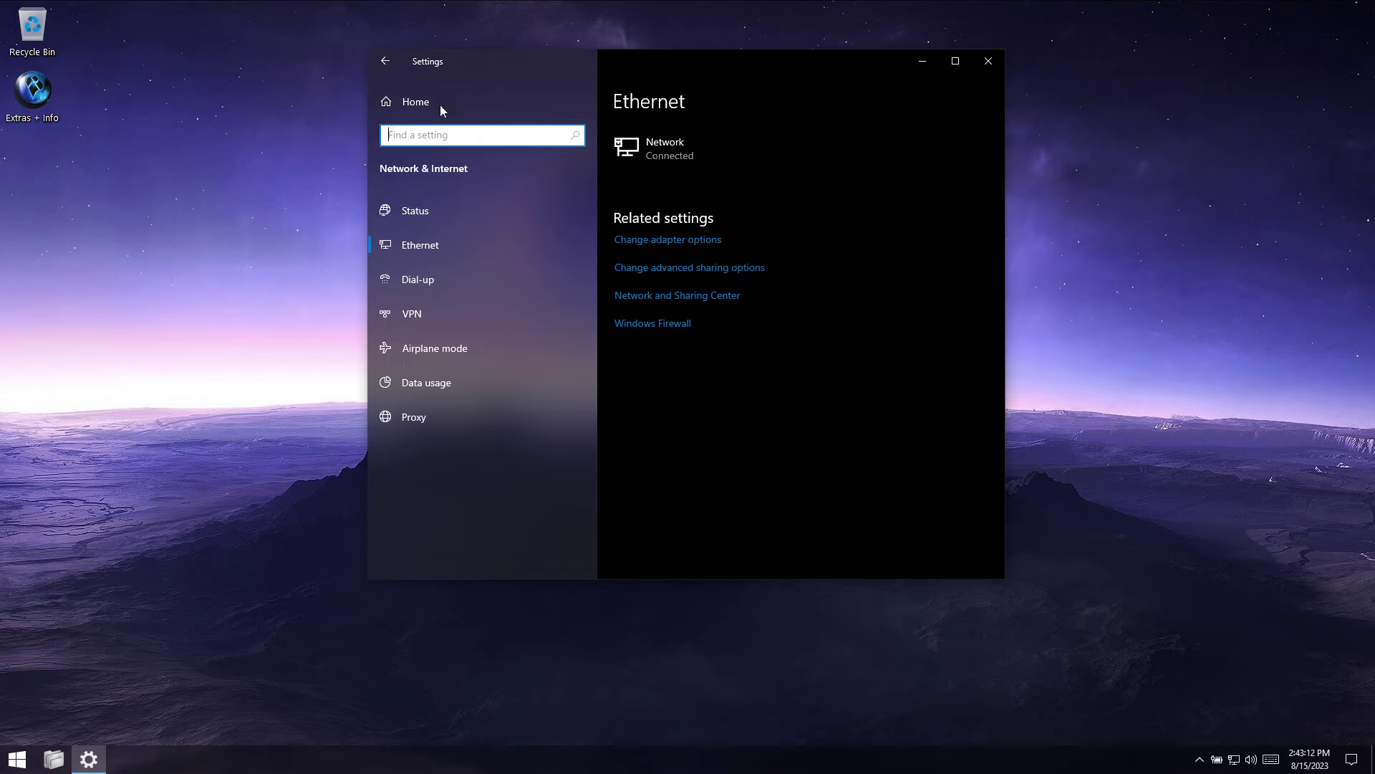
{"action": "left_click", "coordinate": [380, 74]}
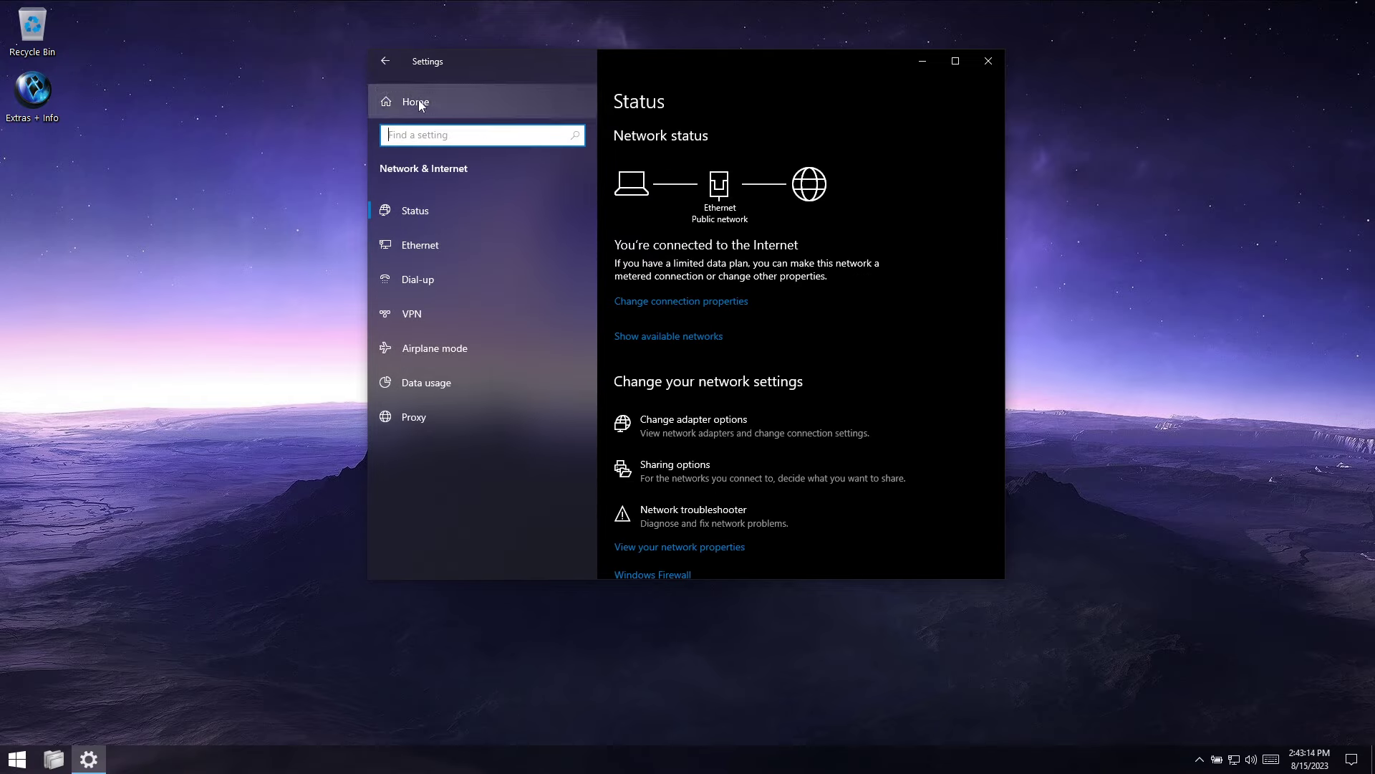
{"action": "left_click", "coordinate": [401, 102]}
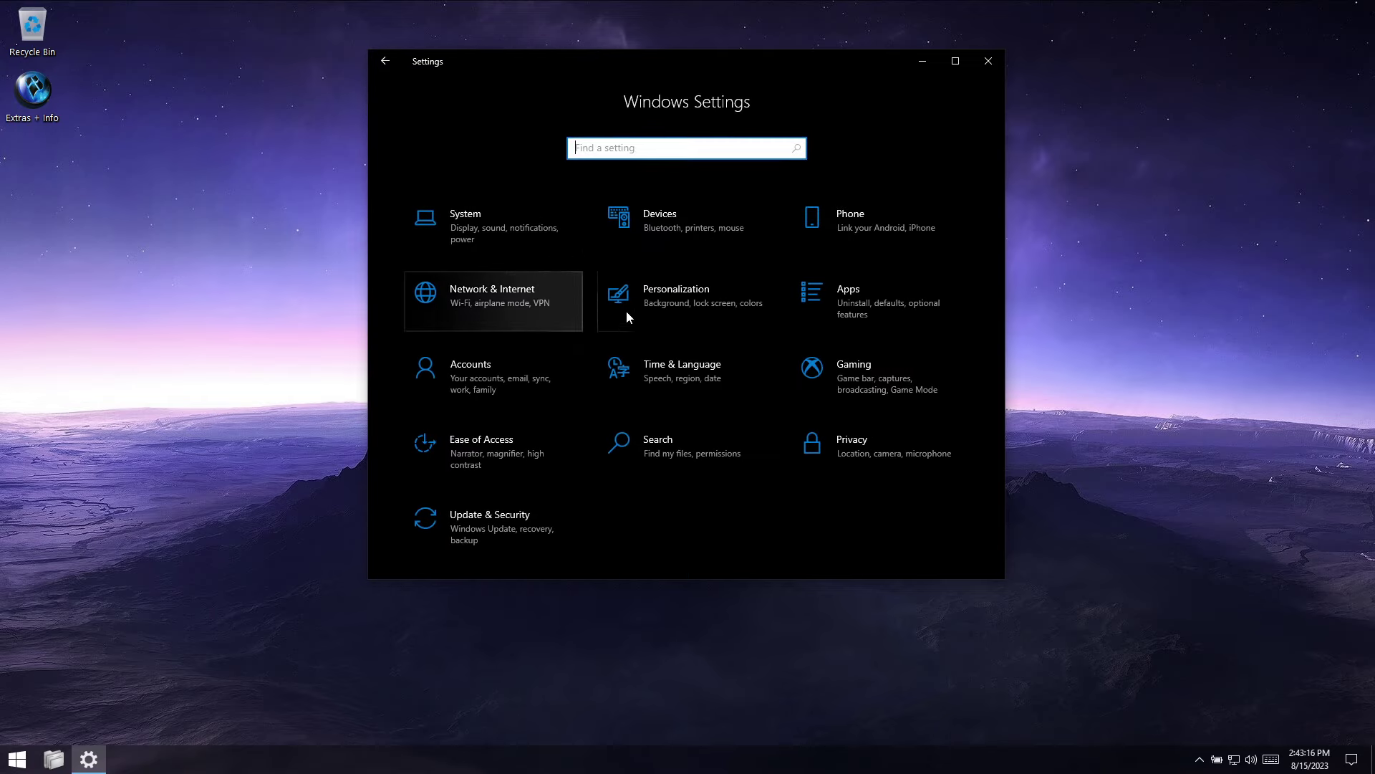
Step: Examine the installed programs in Apps & features and the assigned programs in Default apps
{"action": "left_click", "coordinate": [815, 296]}
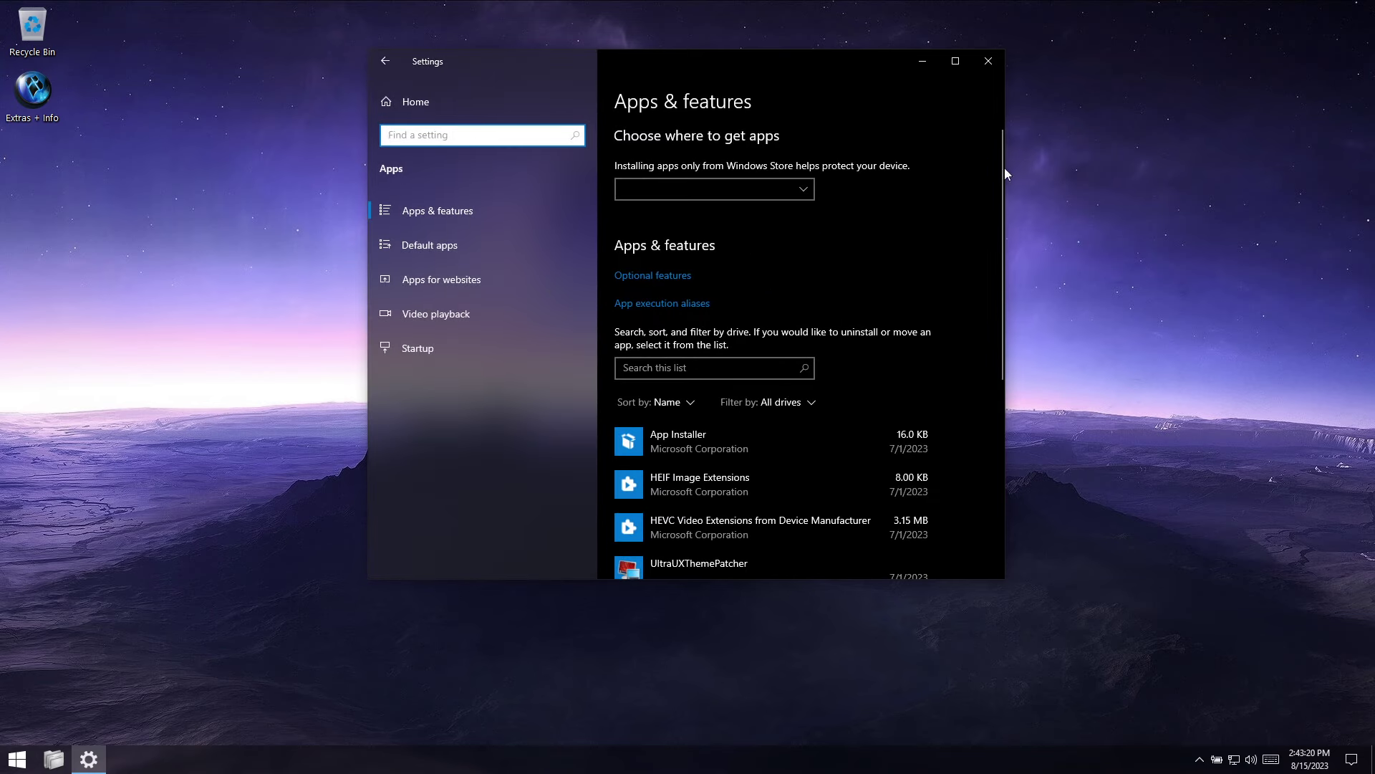
{"action": "left_click_drag", "start_coordinate": [1003, 166], "coordinate": [1004, 311]}
{"action": "scroll", "coordinate": [736, 187], "scroll_direction": "up", "scroll_amount": 5}
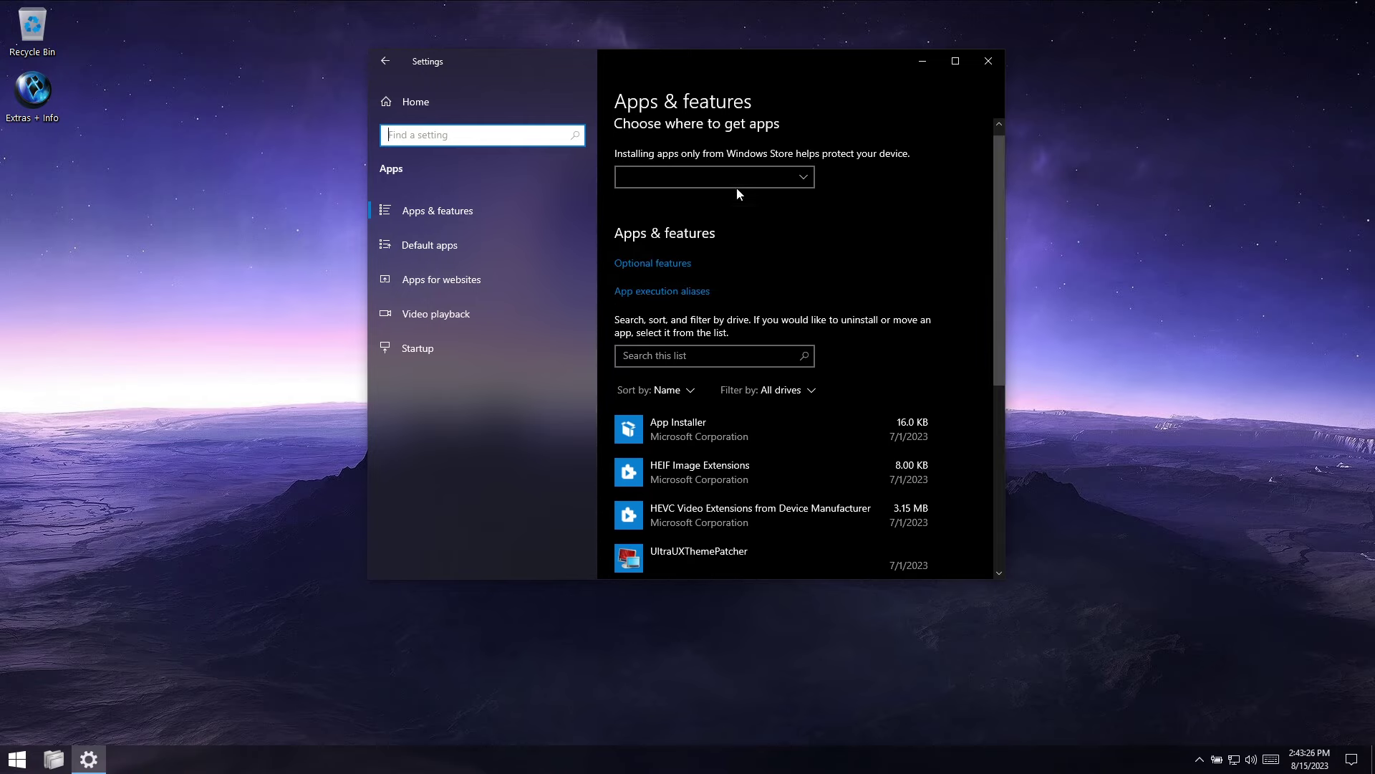
{"action": "left_click", "coordinate": [430, 245]}
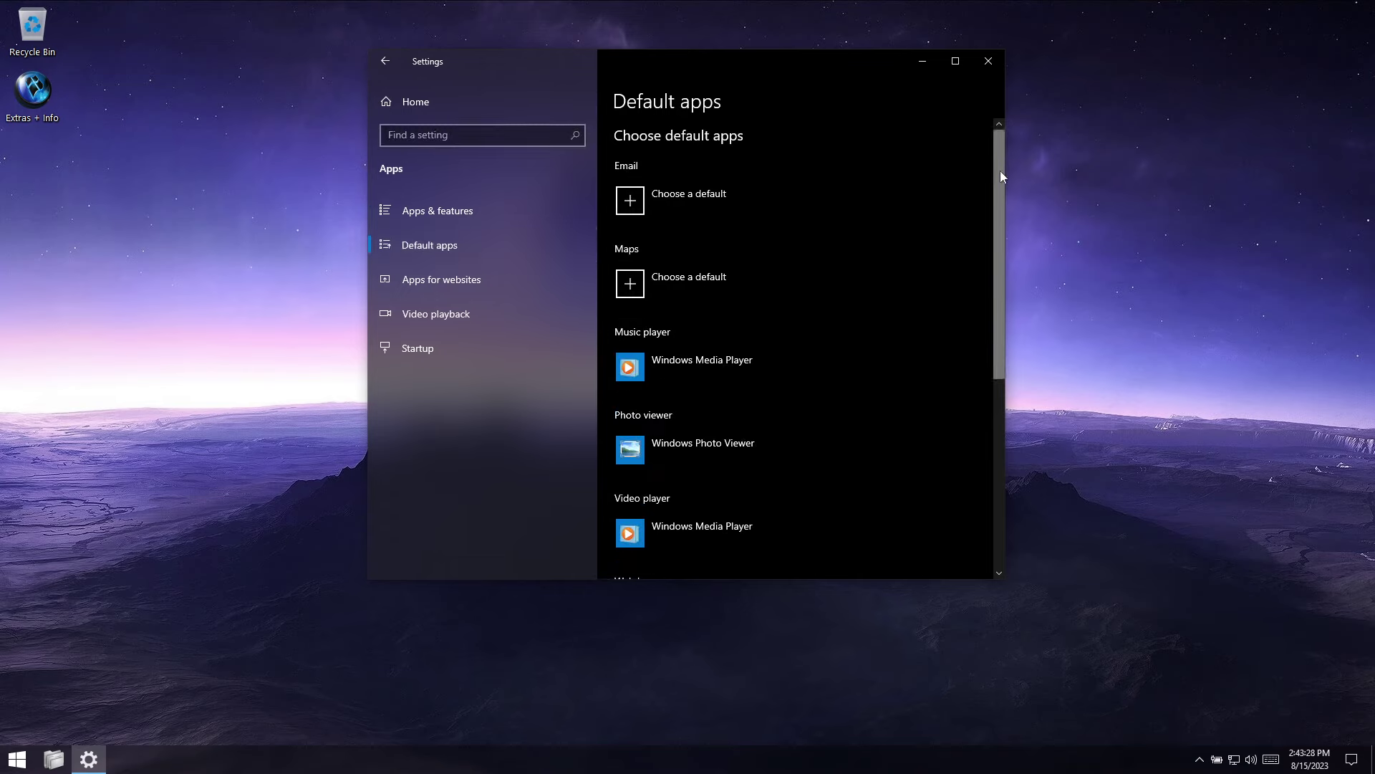
{"action": "mouse_move", "coordinate": [1001, 176]}
{"action": "left_mouse_down"}
{"action": "mouse_move", "coordinate": [1010, 240]}
{"action": "mouse_move", "coordinate": [1005, 172]}
{"action": "left_mouse_up"}
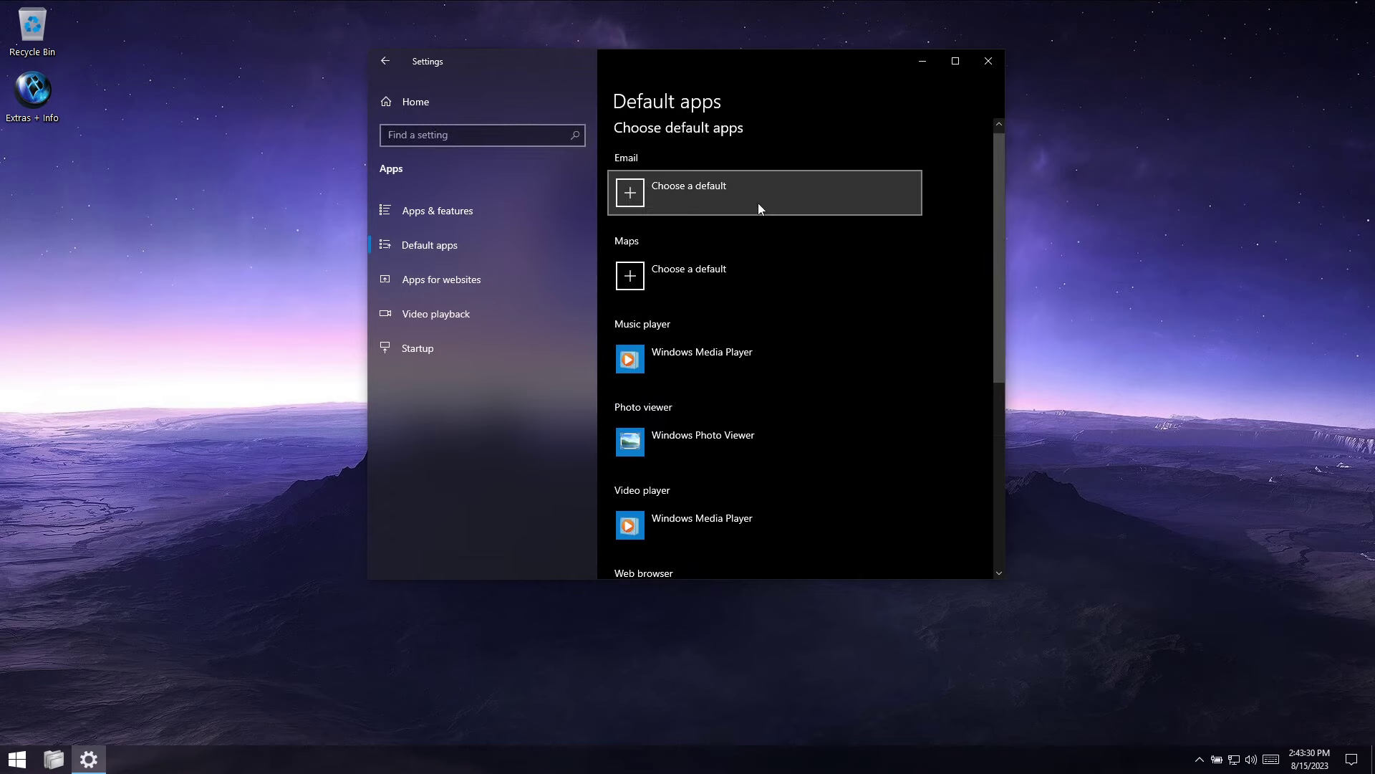
Step: Review the installed optional features and the list of features available to add, and return to the Settings home page
{"action": "left_click", "coordinate": [434, 210]}
{"action": "left_click", "coordinate": [666, 278]}
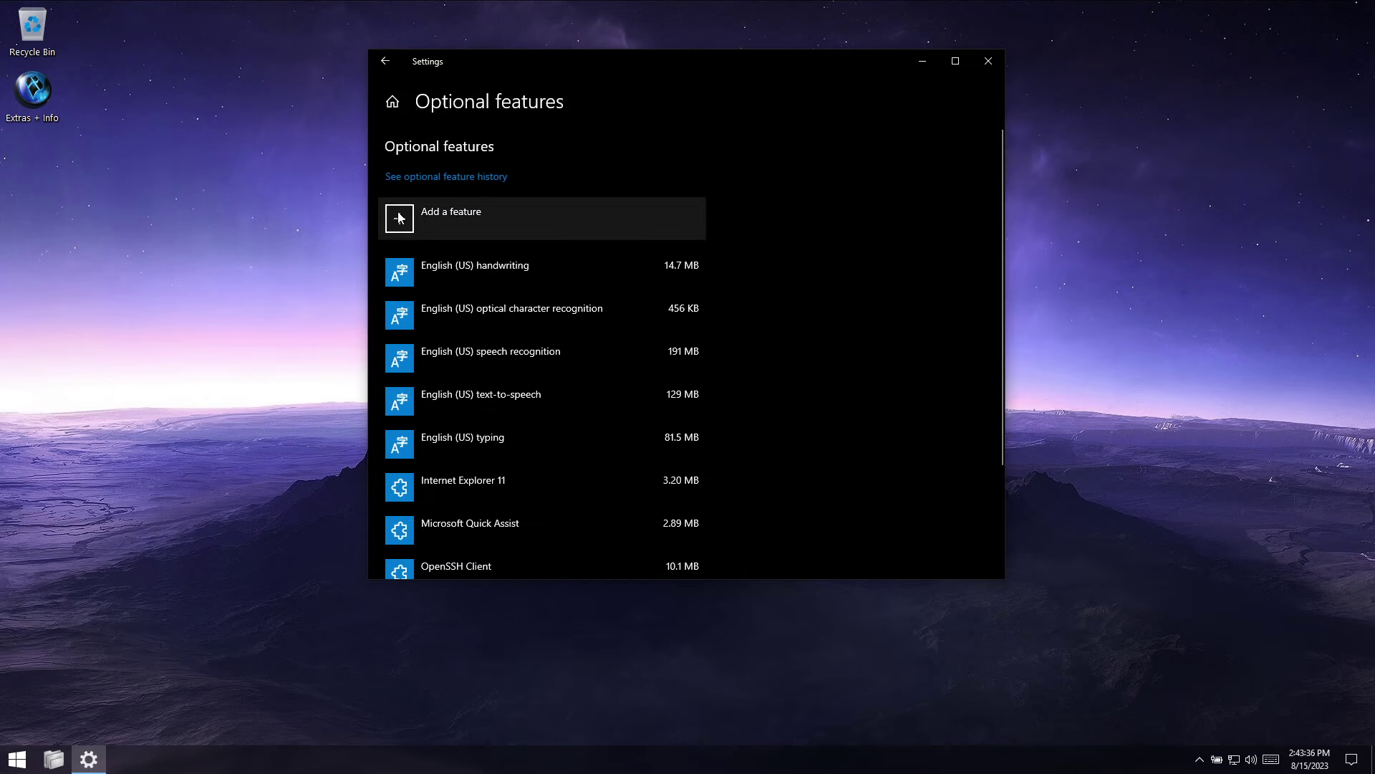
{"action": "scroll", "coordinate": [1008, 264], "scroll_direction": "down", "scroll_amount": 2}
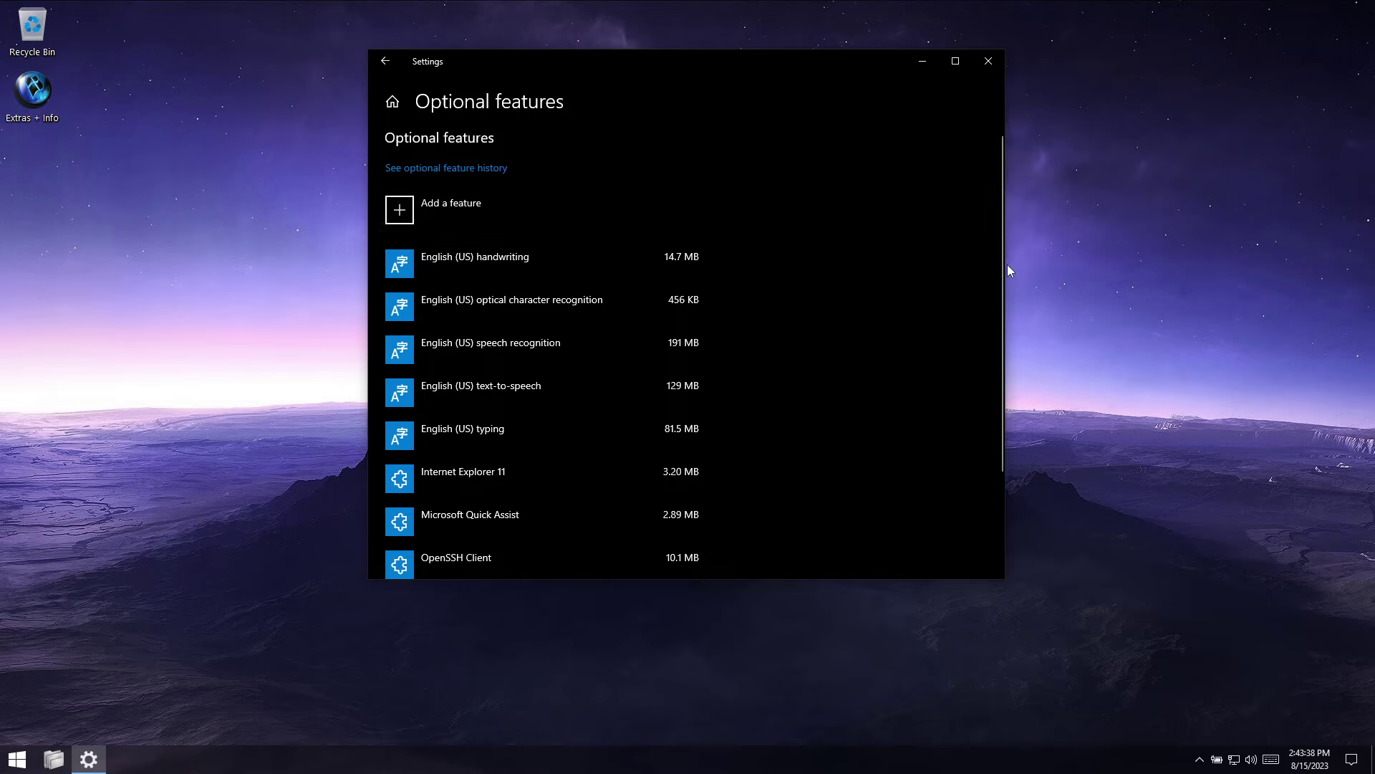
{"action": "left_click", "coordinate": [404, 159]}
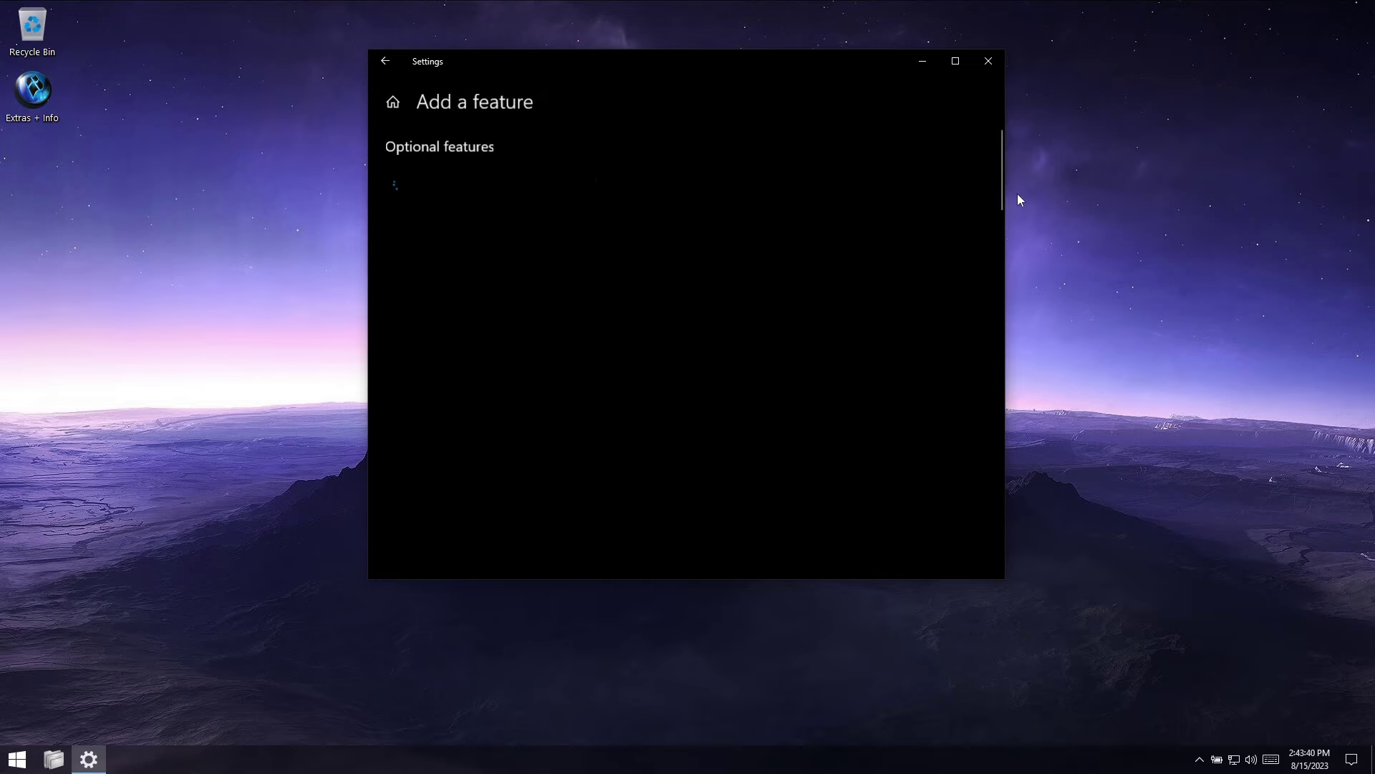
{"action": "left_click_drag", "start_coordinate": [999, 158], "coordinate": [665, 58]}
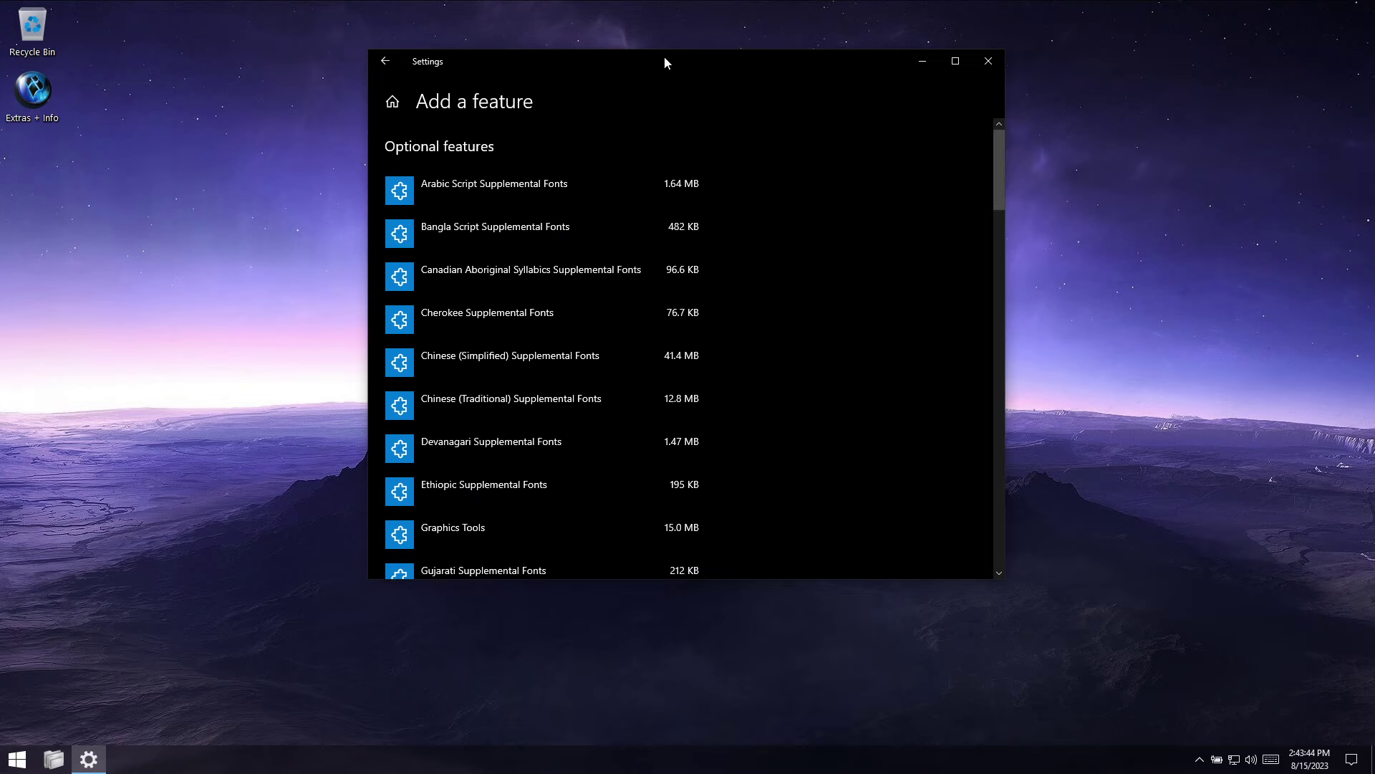
{"action": "left_click", "coordinate": [392, 101]}
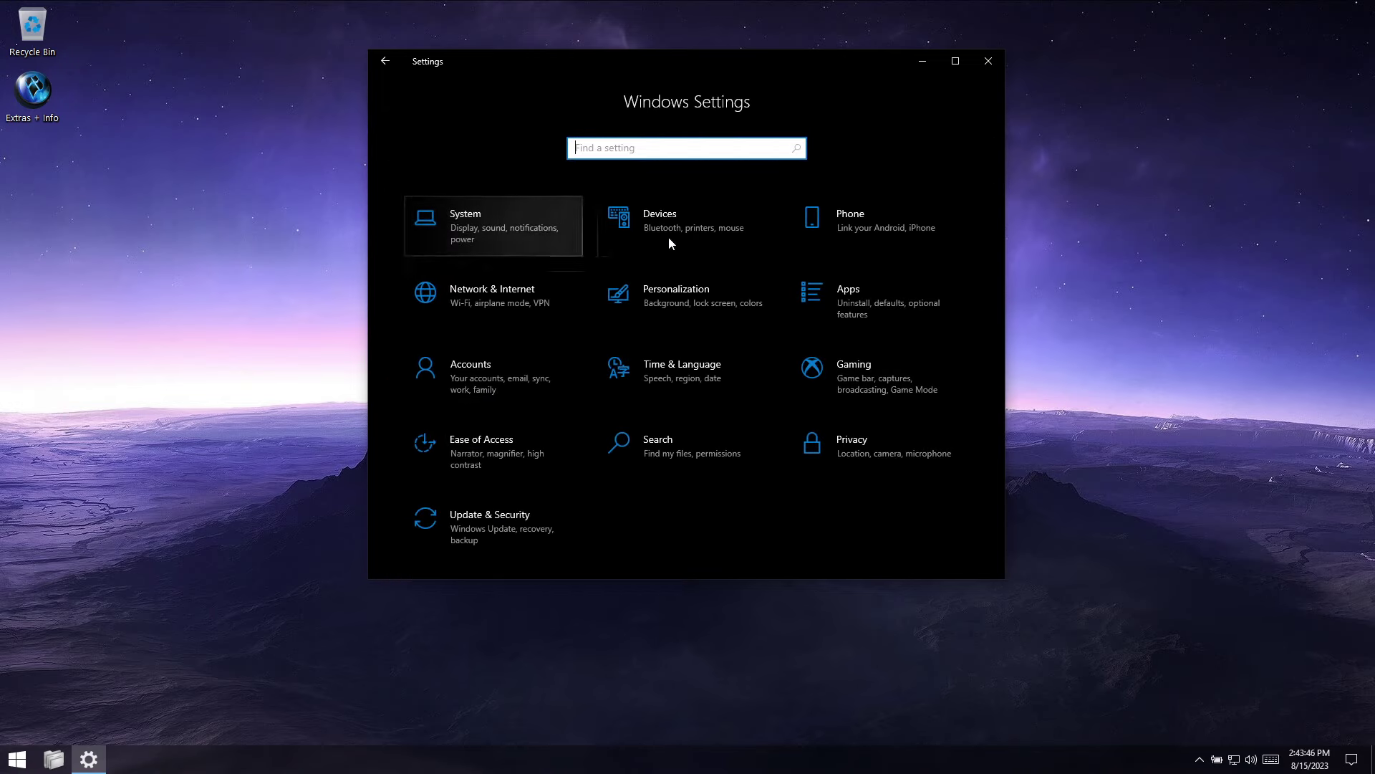
Step: Look through the Accounts sign-in options down to the related settings, and return to the Settings home page
{"action": "left_click", "coordinate": [522, 377]}
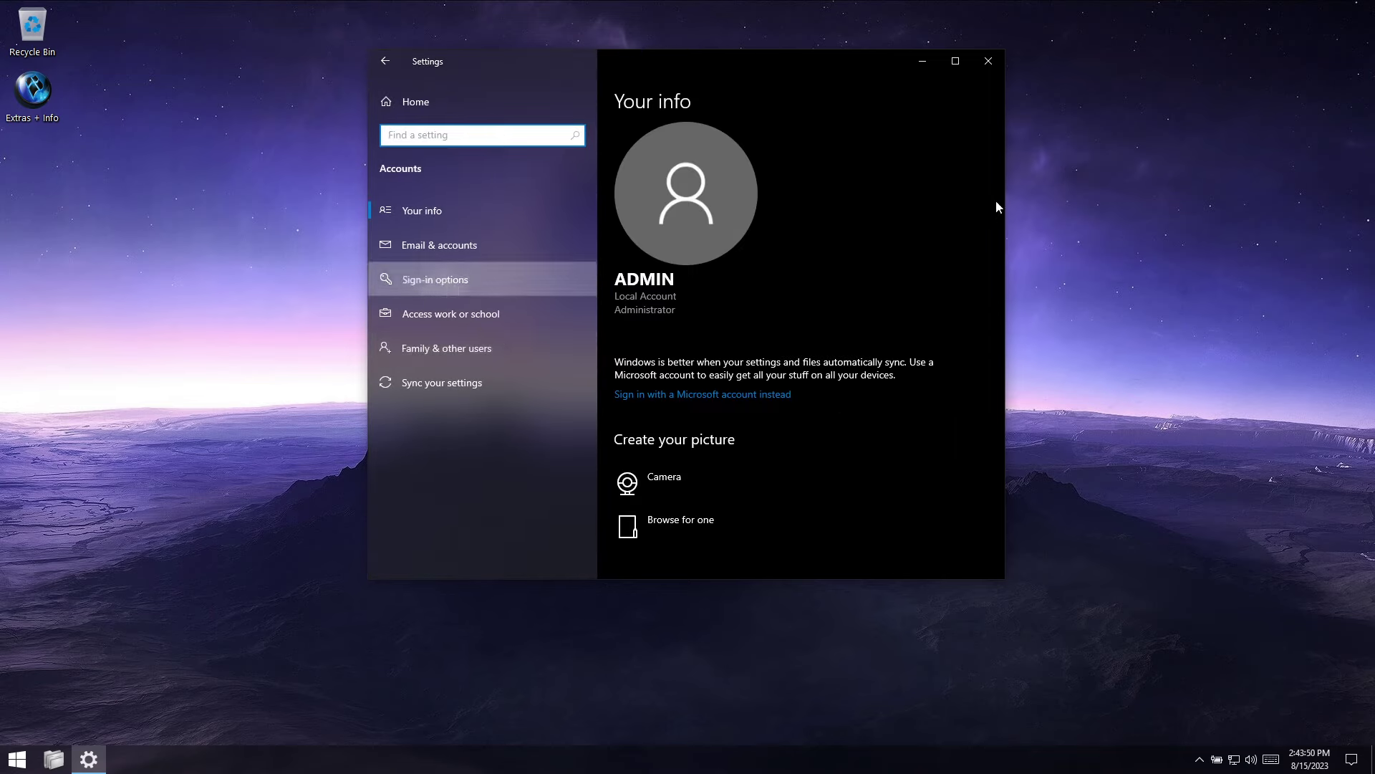
{"action": "scroll", "coordinate": [1000, 162], "scroll_direction": "down", "scroll_amount": 3}
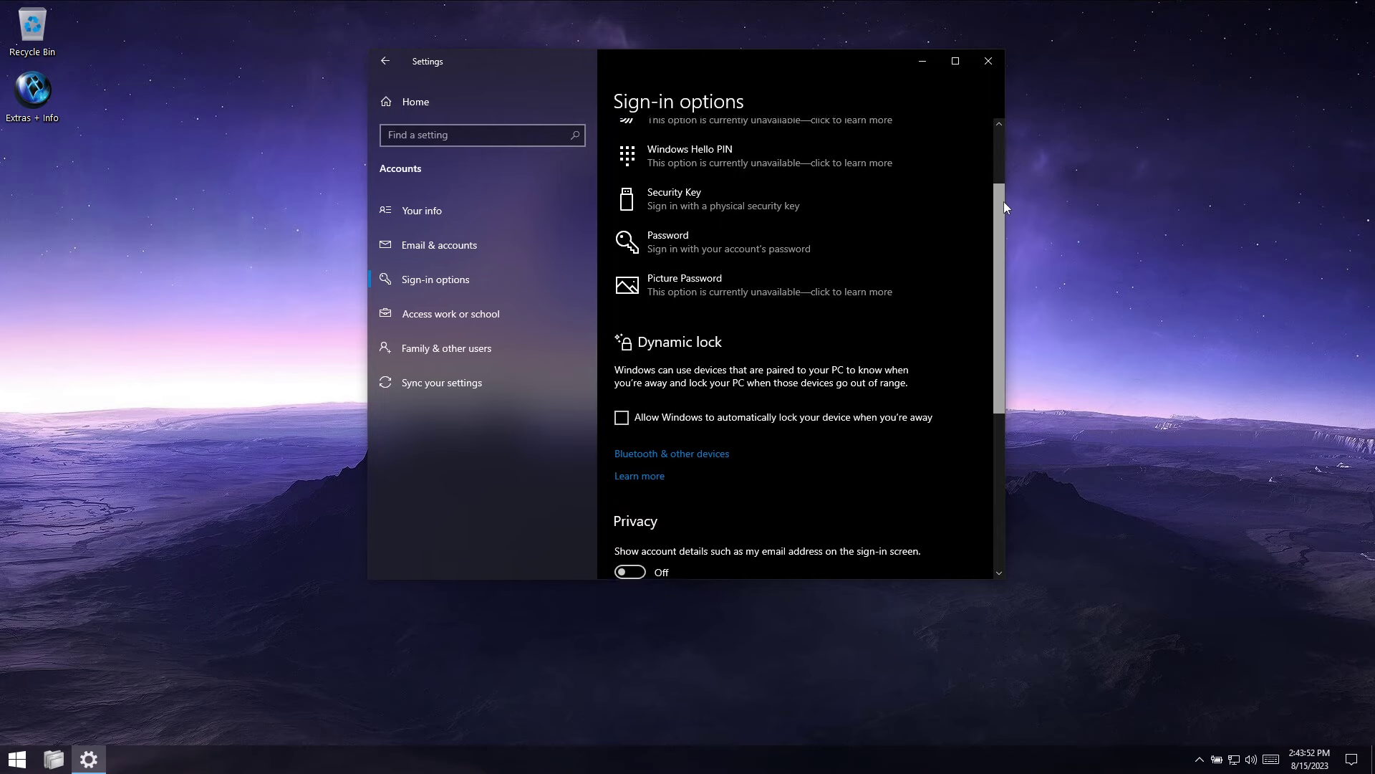
{"action": "left_click_drag", "start_coordinate": [1004, 207], "coordinate": [995, 361]}
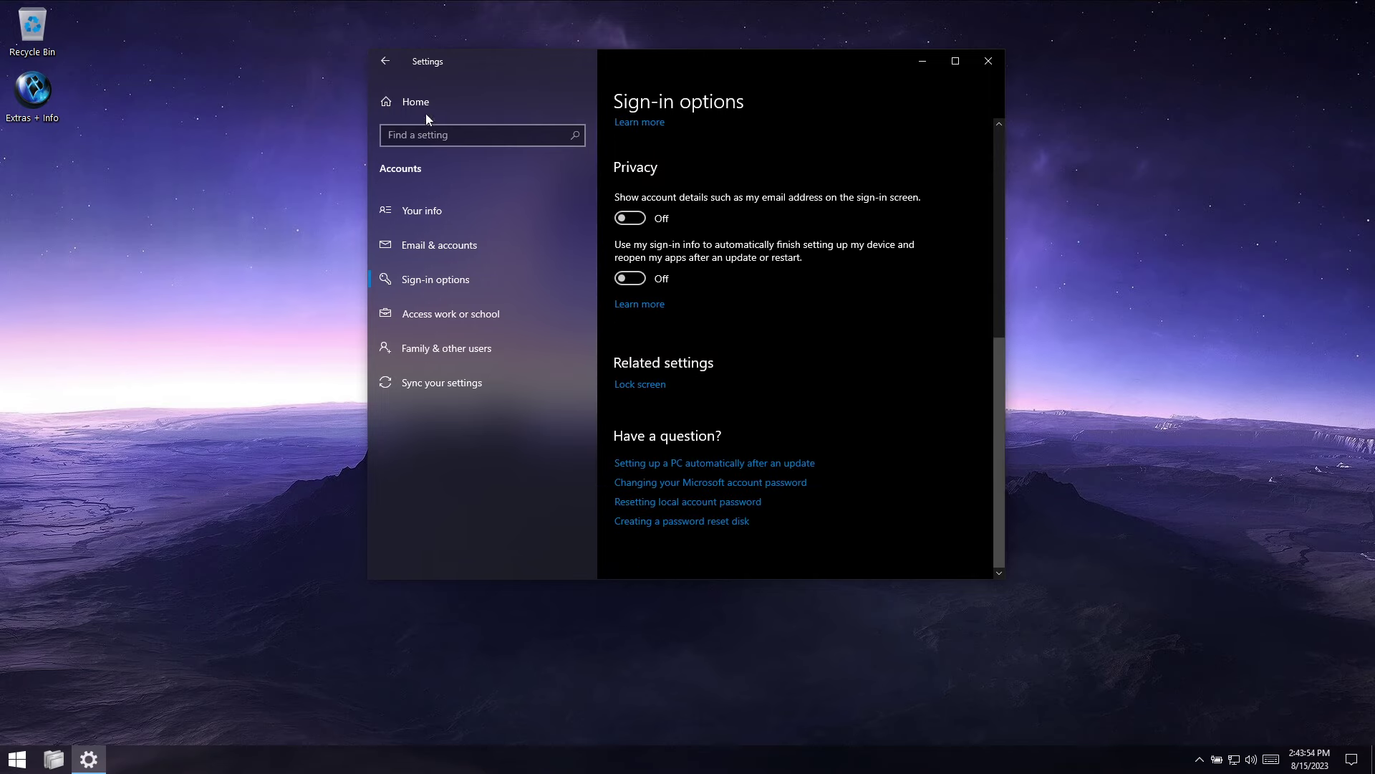
{"action": "left_click", "coordinate": [390, 104]}
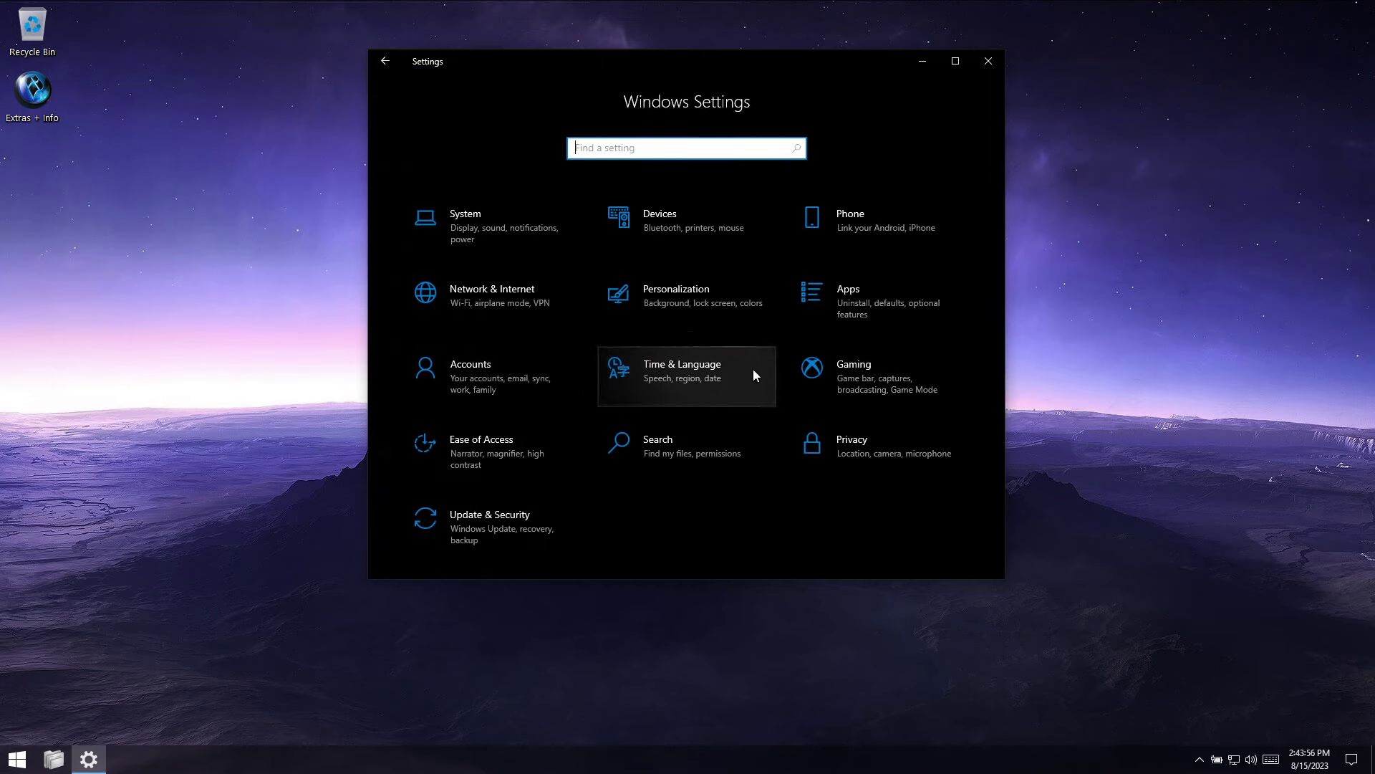
Step: View the Gaming settings for Game bar and the Ease of Access categories, and return to the Settings home page
{"action": "left_click", "coordinate": [852, 367]}
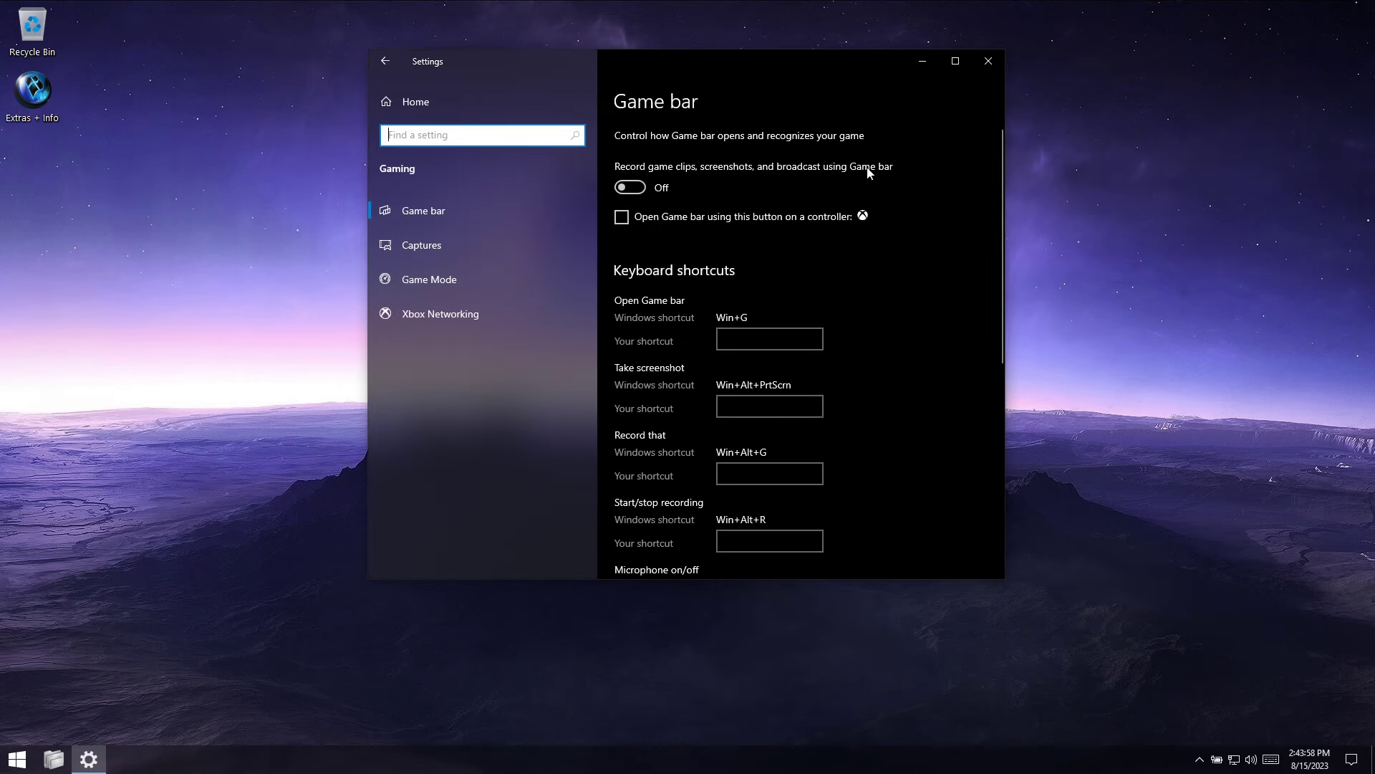
{"action": "left_click", "coordinate": [388, 63]}
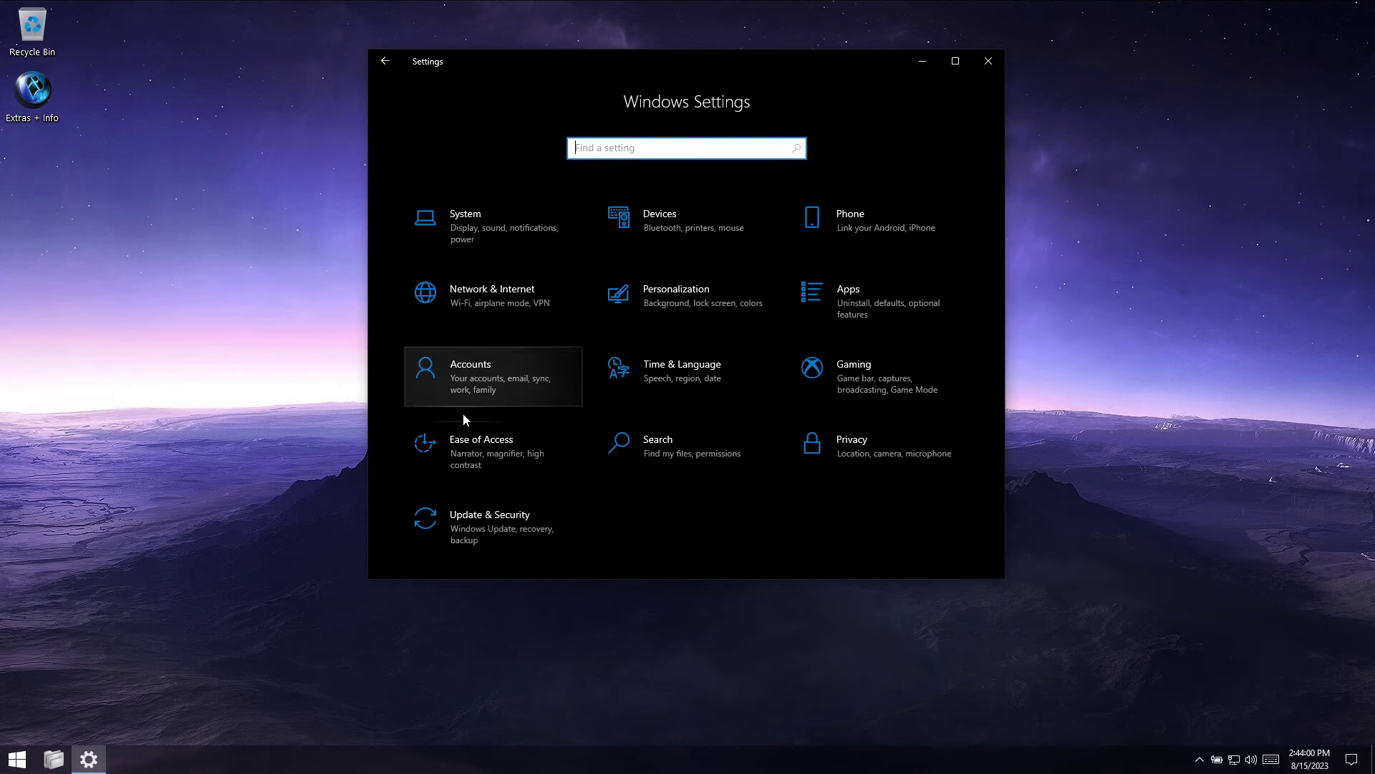
{"action": "left_click", "coordinate": [553, 458]}
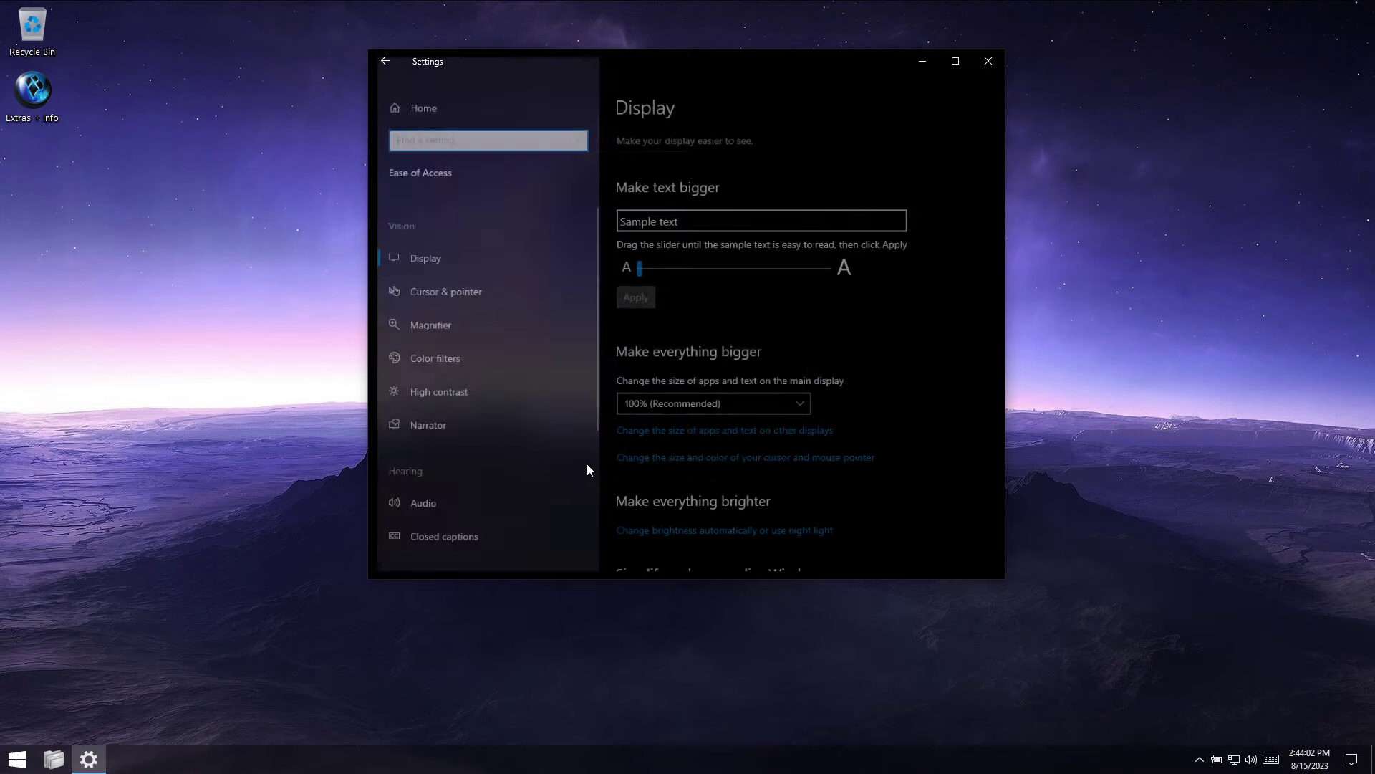
{"action": "scroll", "coordinate": [469, 401], "scroll_direction": "down", "scroll_amount": 3}
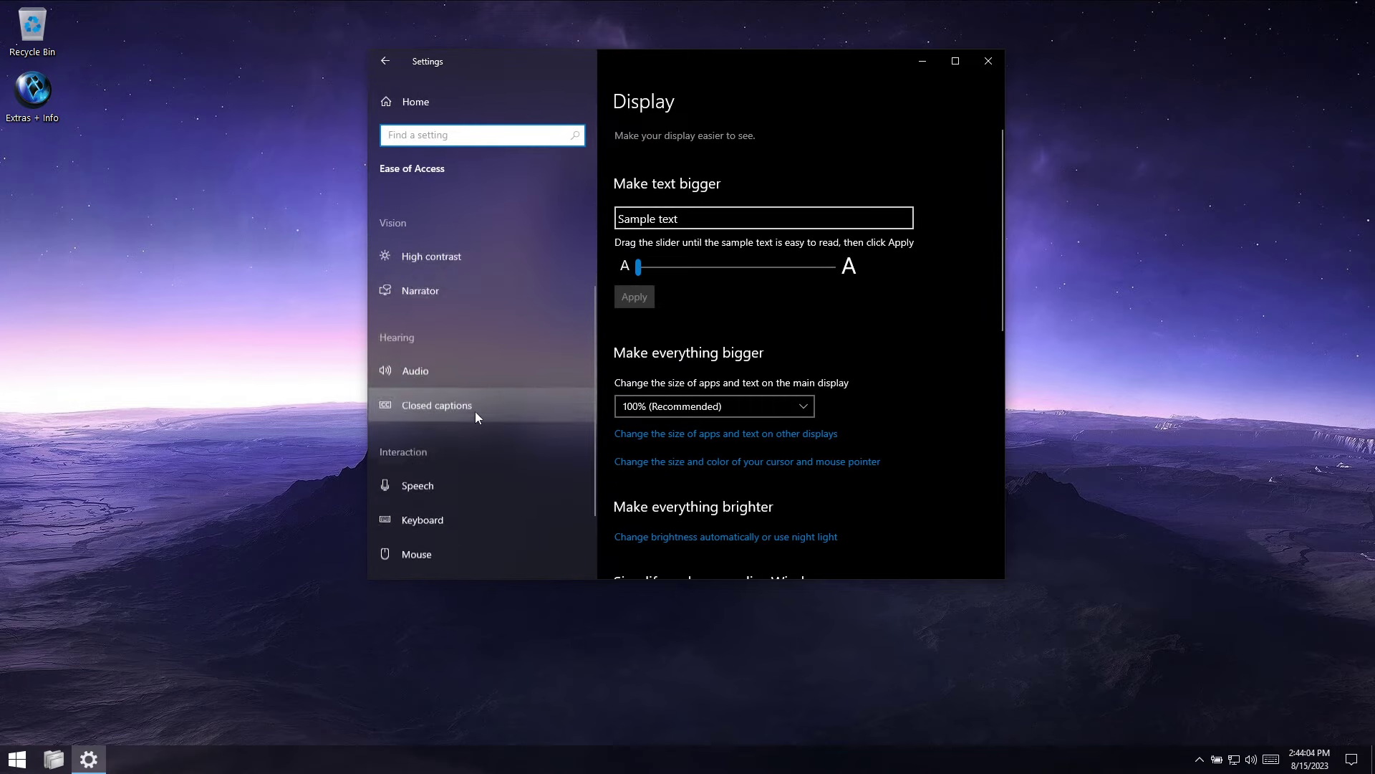
{"action": "left_click", "coordinate": [385, 104]}
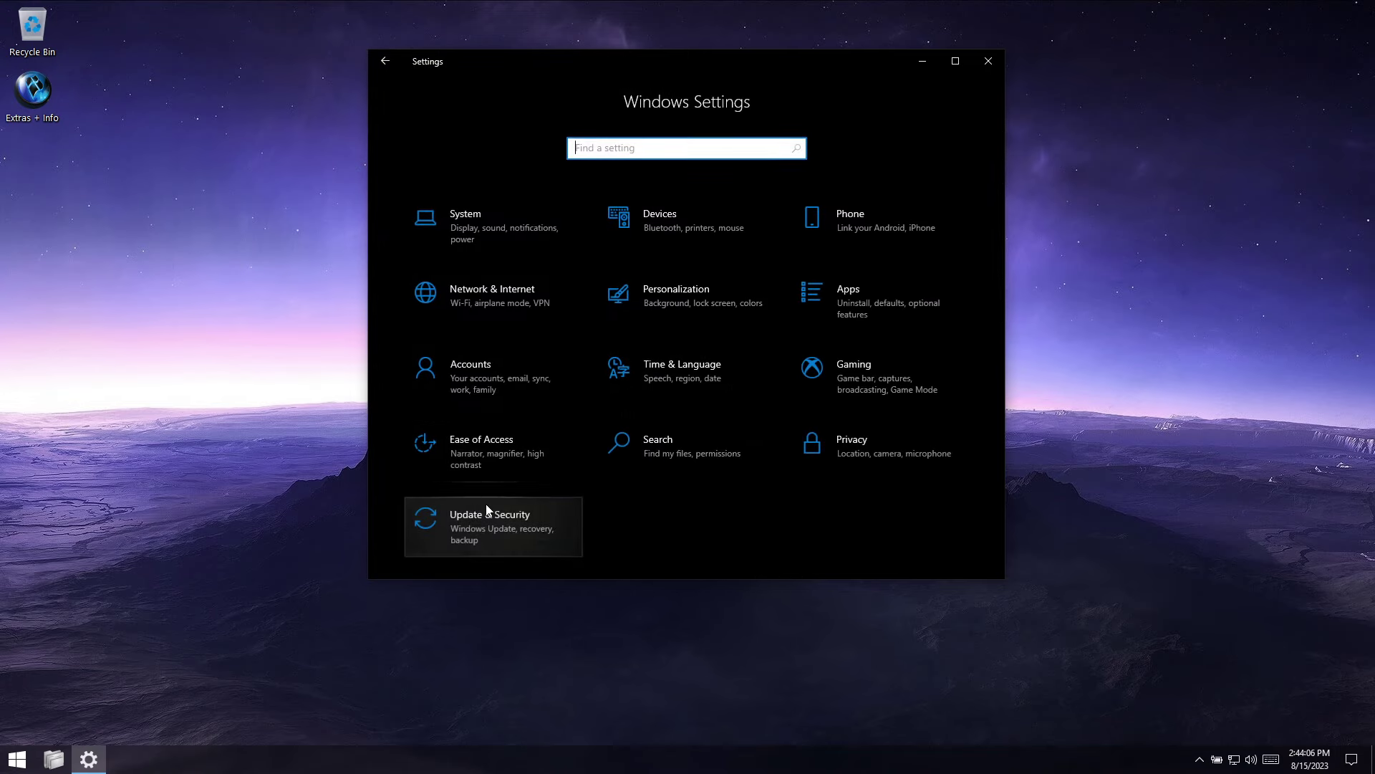
Step: View the Windows Update and For developers pages under Update & Security, and return to the Settings home page
{"action": "left_click", "coordinate": [460, 513]}
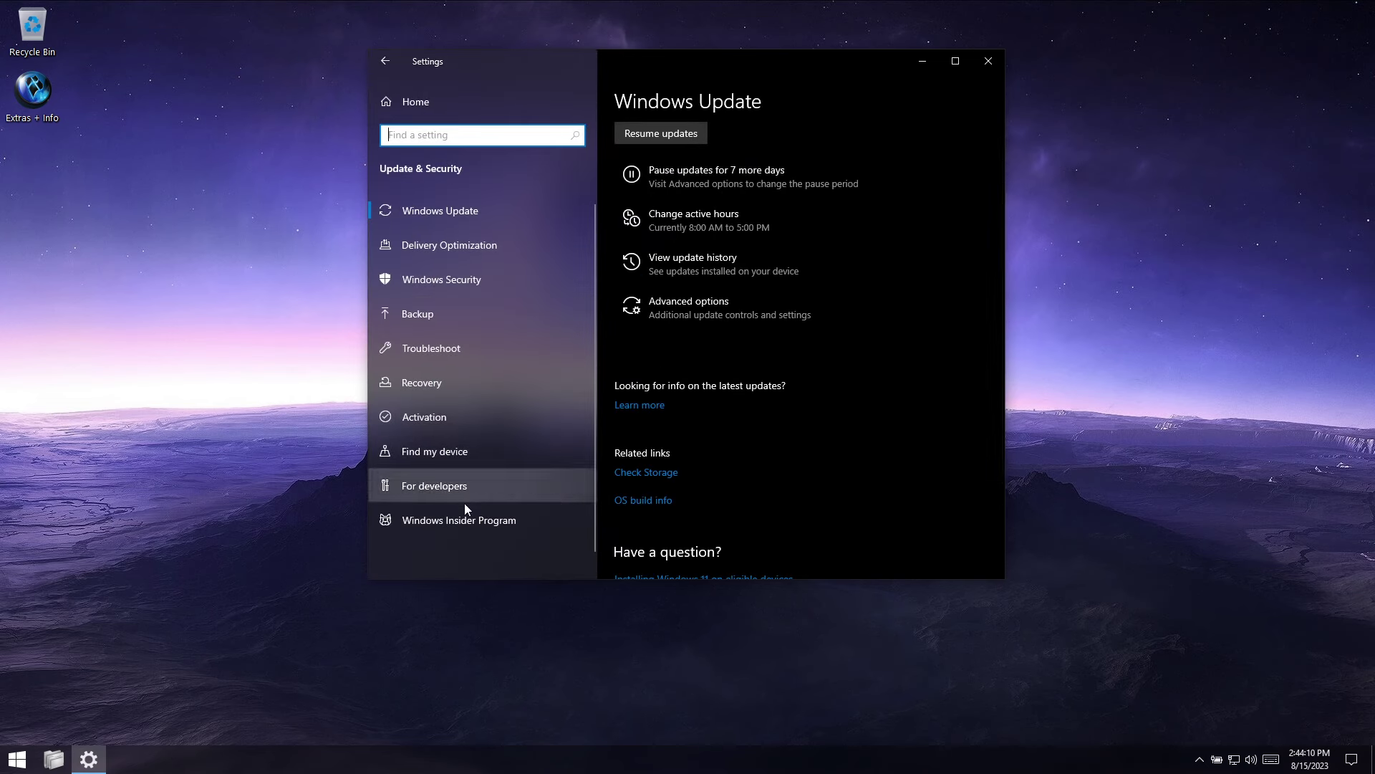
{"action": "left_click", "coordinate": [453, 479]}
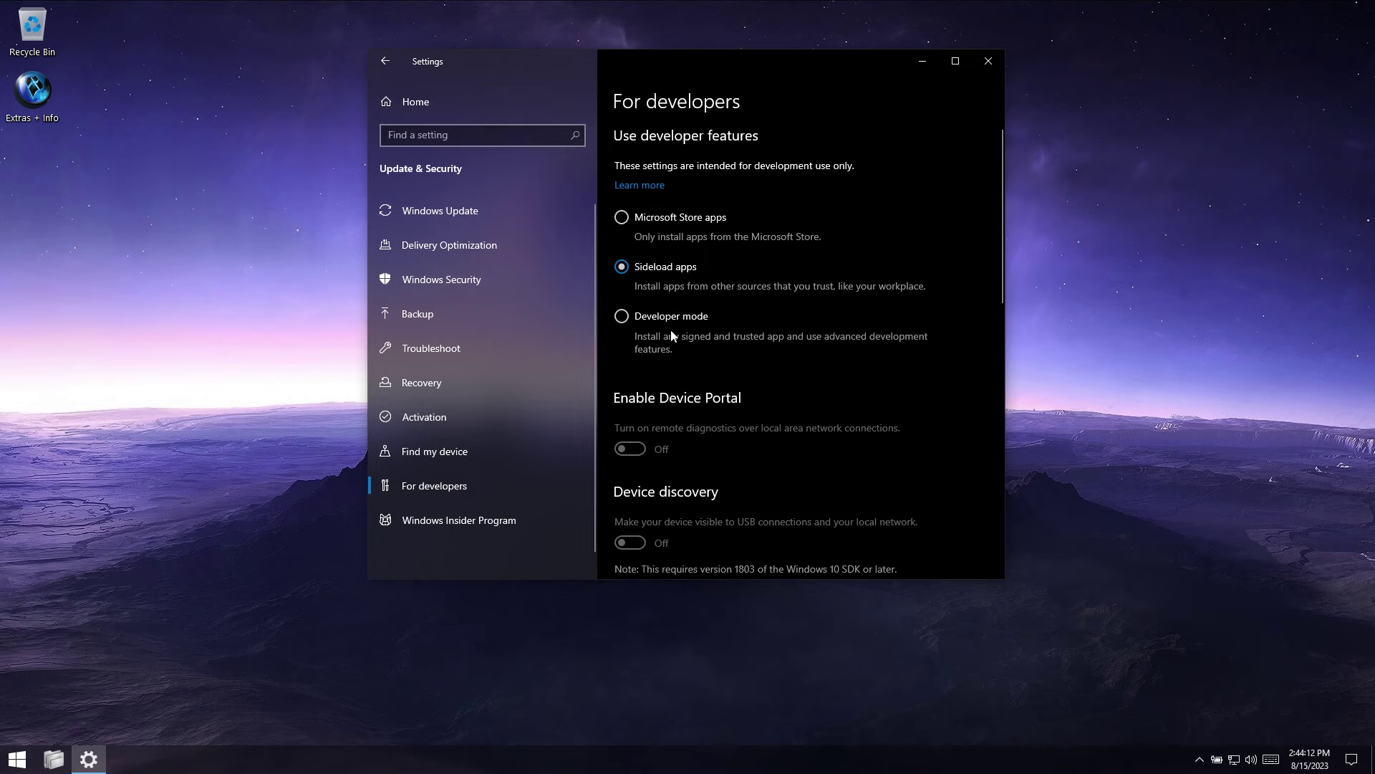
{"action": "left_click", "coordinate": [415, 101]}
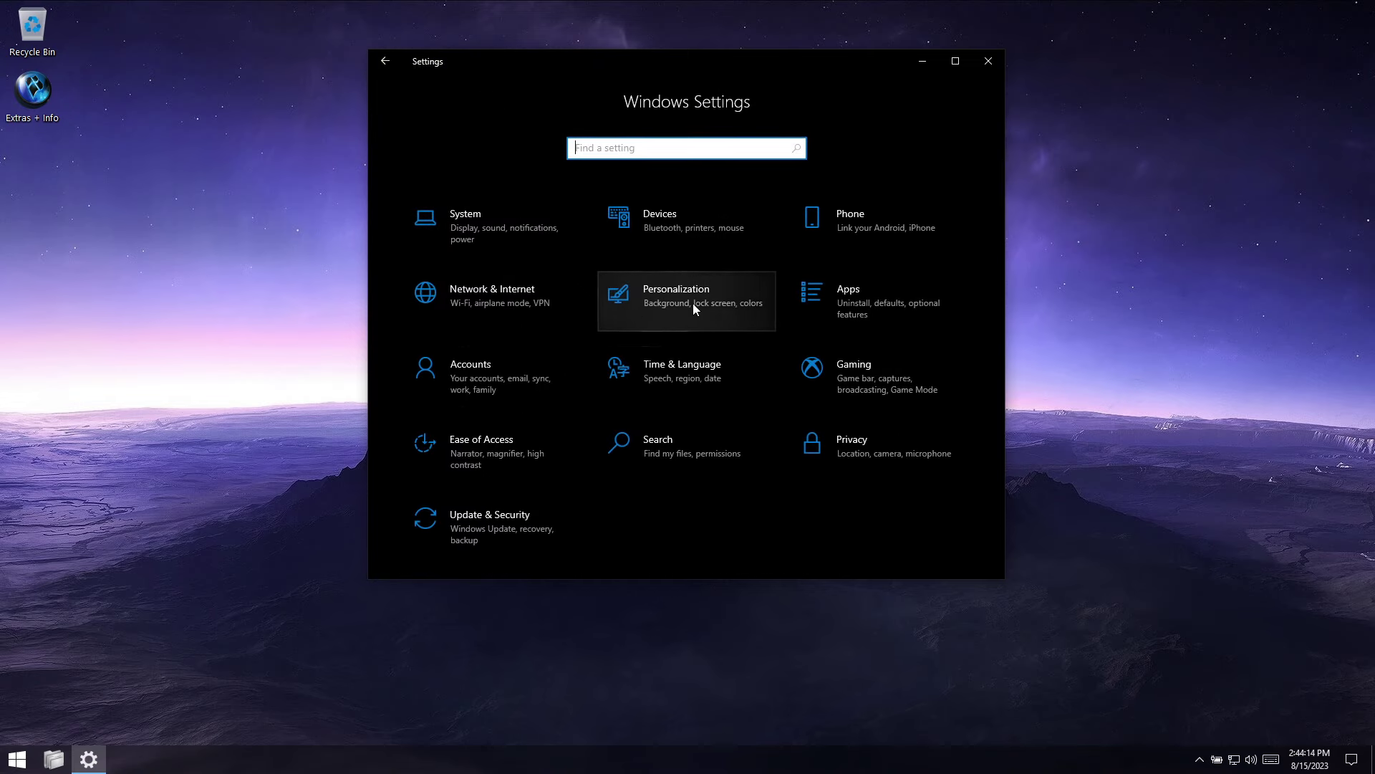
Step: Open the Lock screen settings under Personalization and start browsing for a different background picture
{"action": "left_click", "coordinate": [761, 307]}
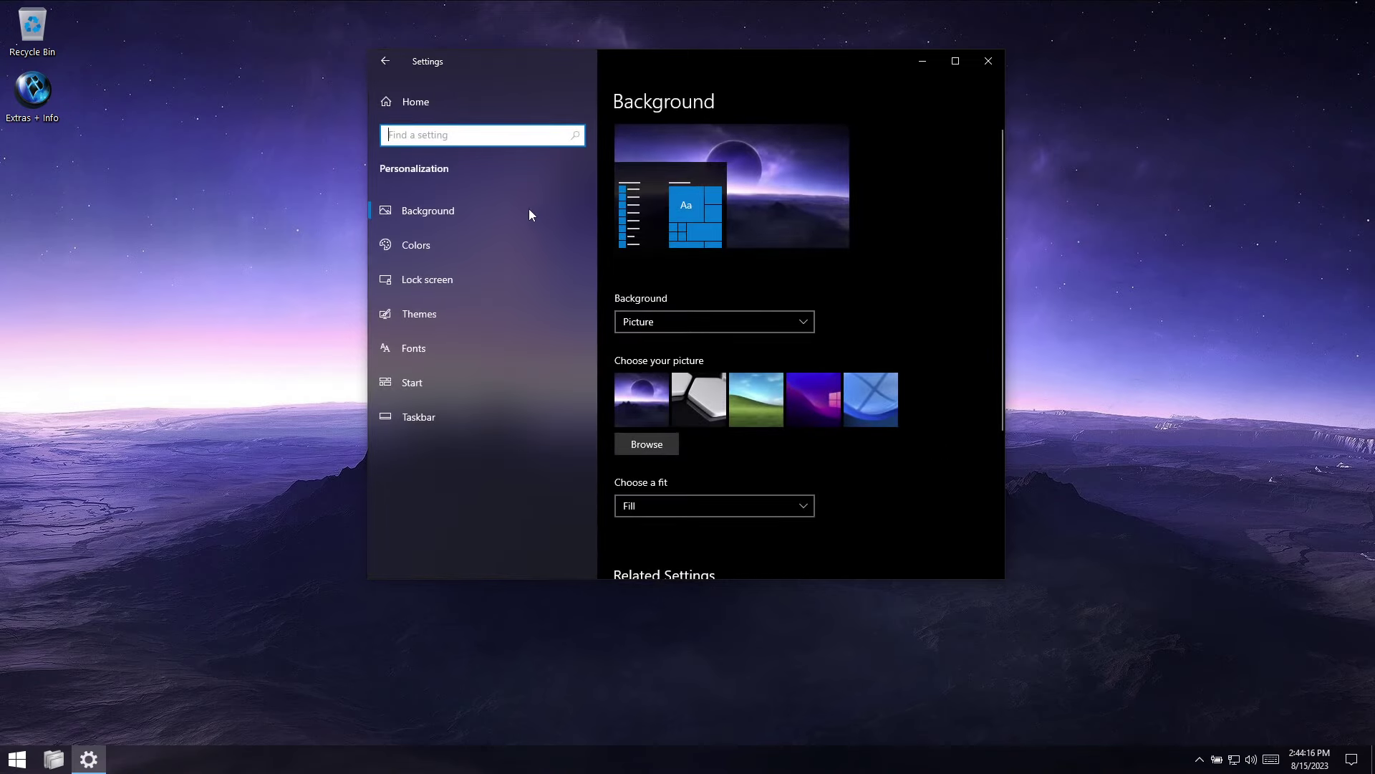
{"action": "left_click", "coordinate": [428, 278]}
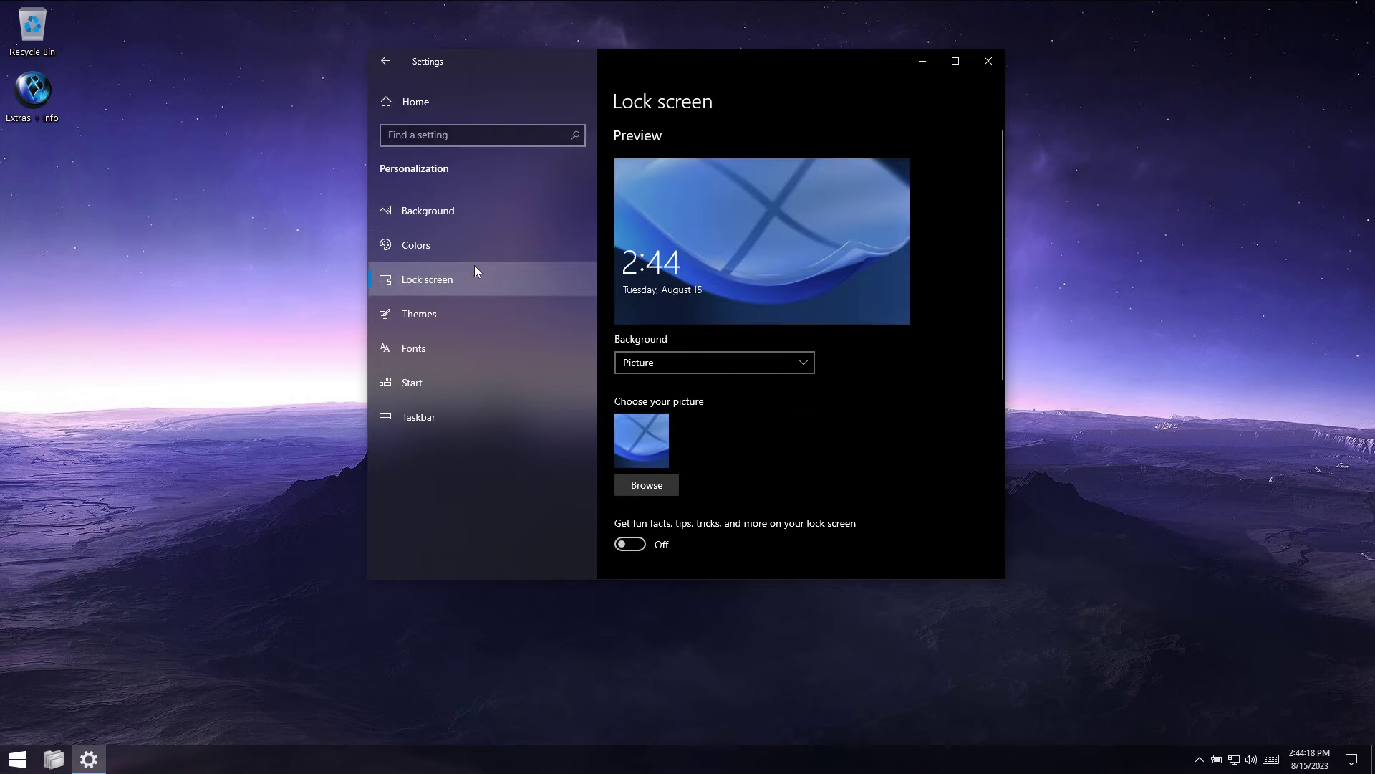
{"action": "scroll", "coordinate": [802, 301], "scroll_direction": "down", "scroll_amount": 1}
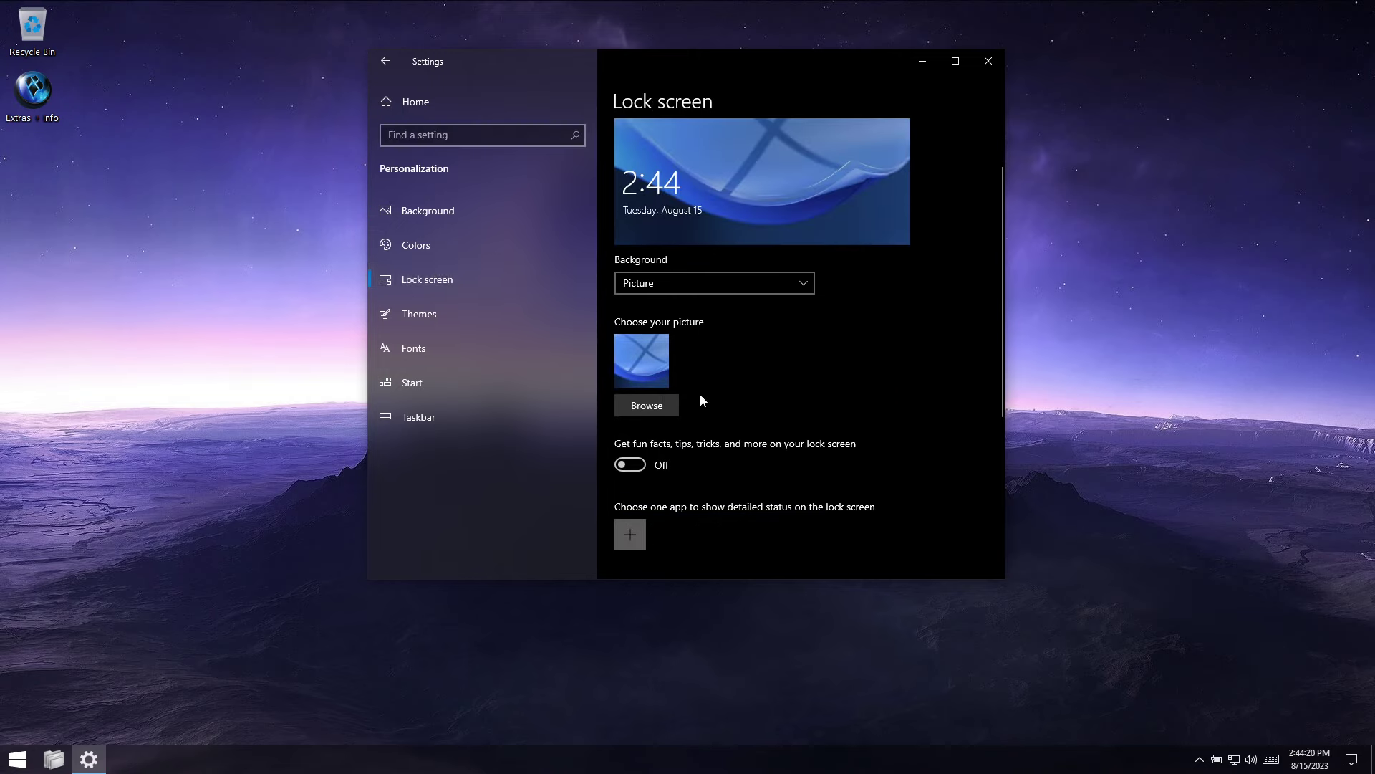
{"action": "left_click", "coordinate": [660, 405]}
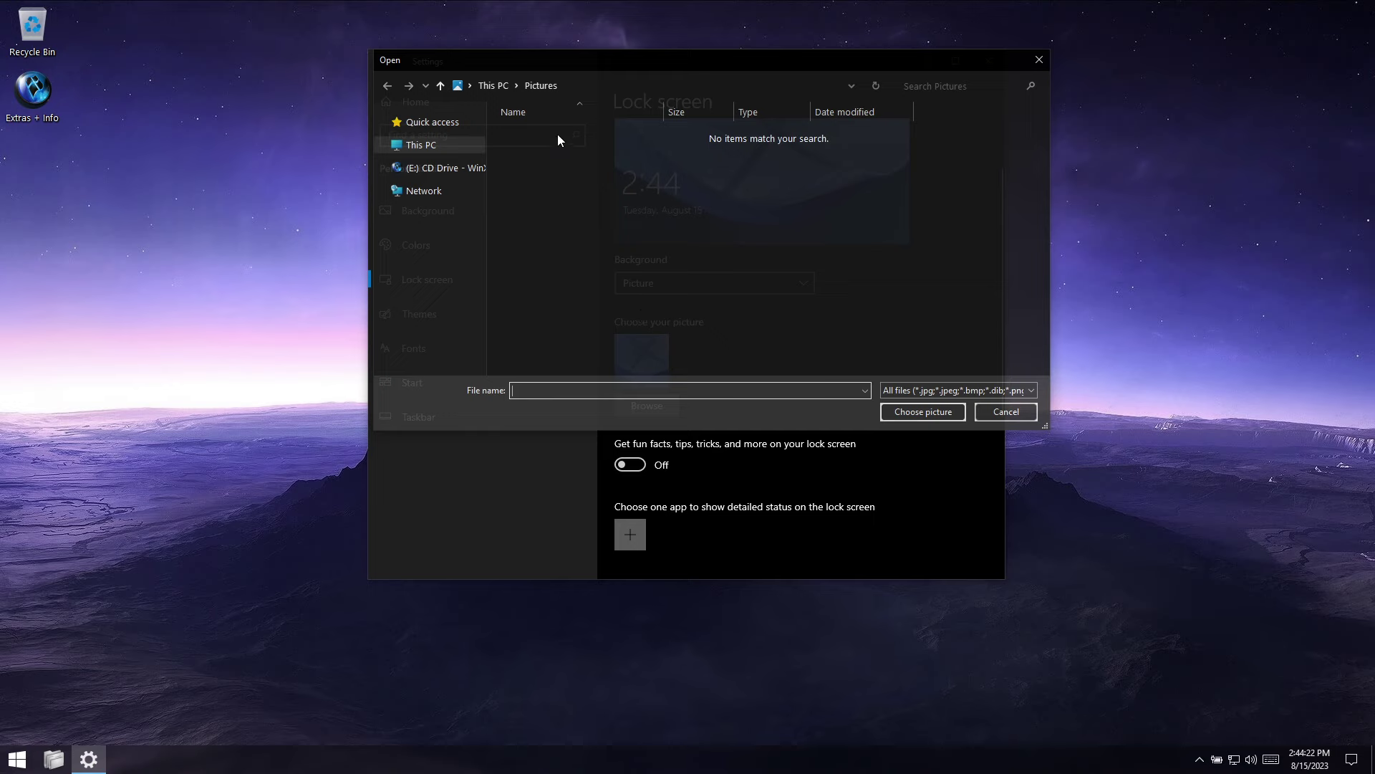
Step: Navigate the picture browser to the Windows\Web\Wallpaper\Windows folder on drive C
{"action": "left_click", "coordinate": [415, 145]}
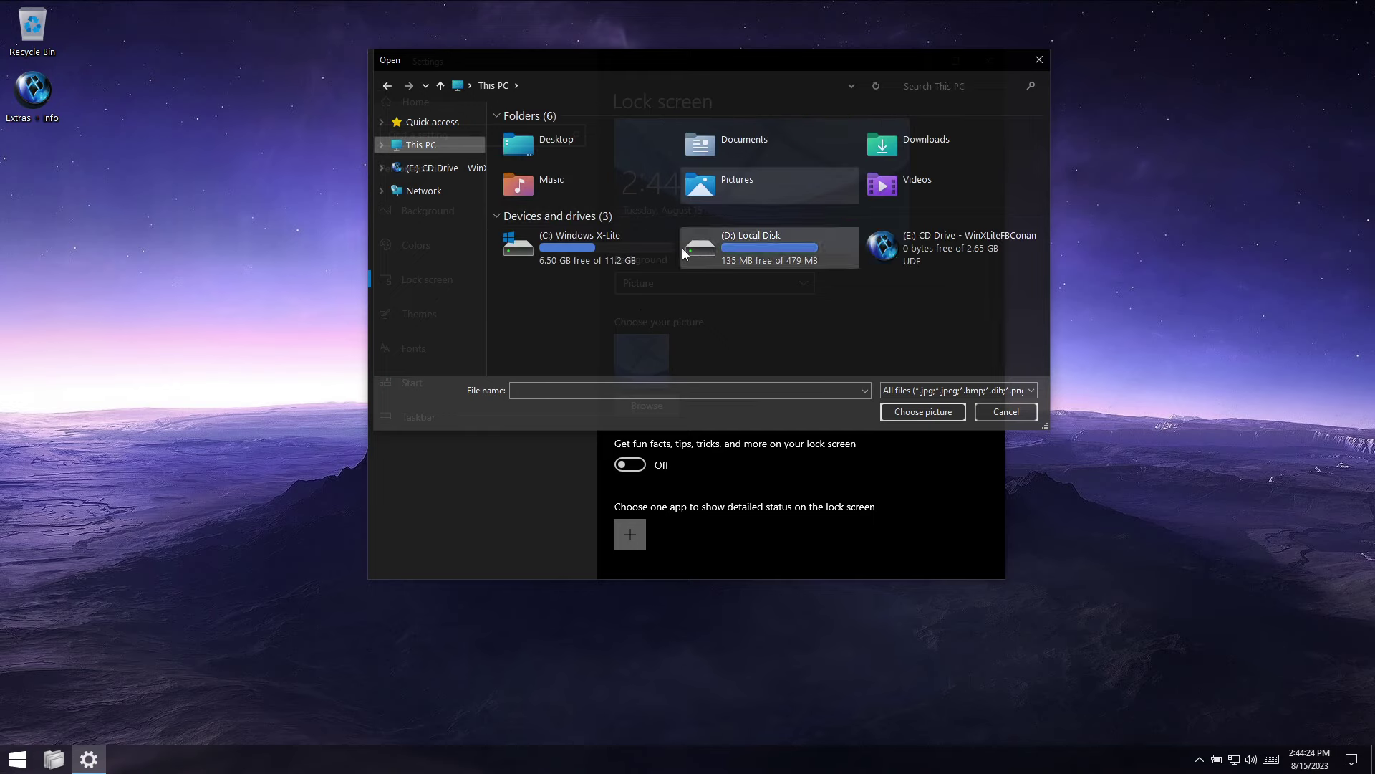
{"action": "double_click", "coordinate": [605, 245]}
{"action": "double_click", "coordinate": [544, 193]}
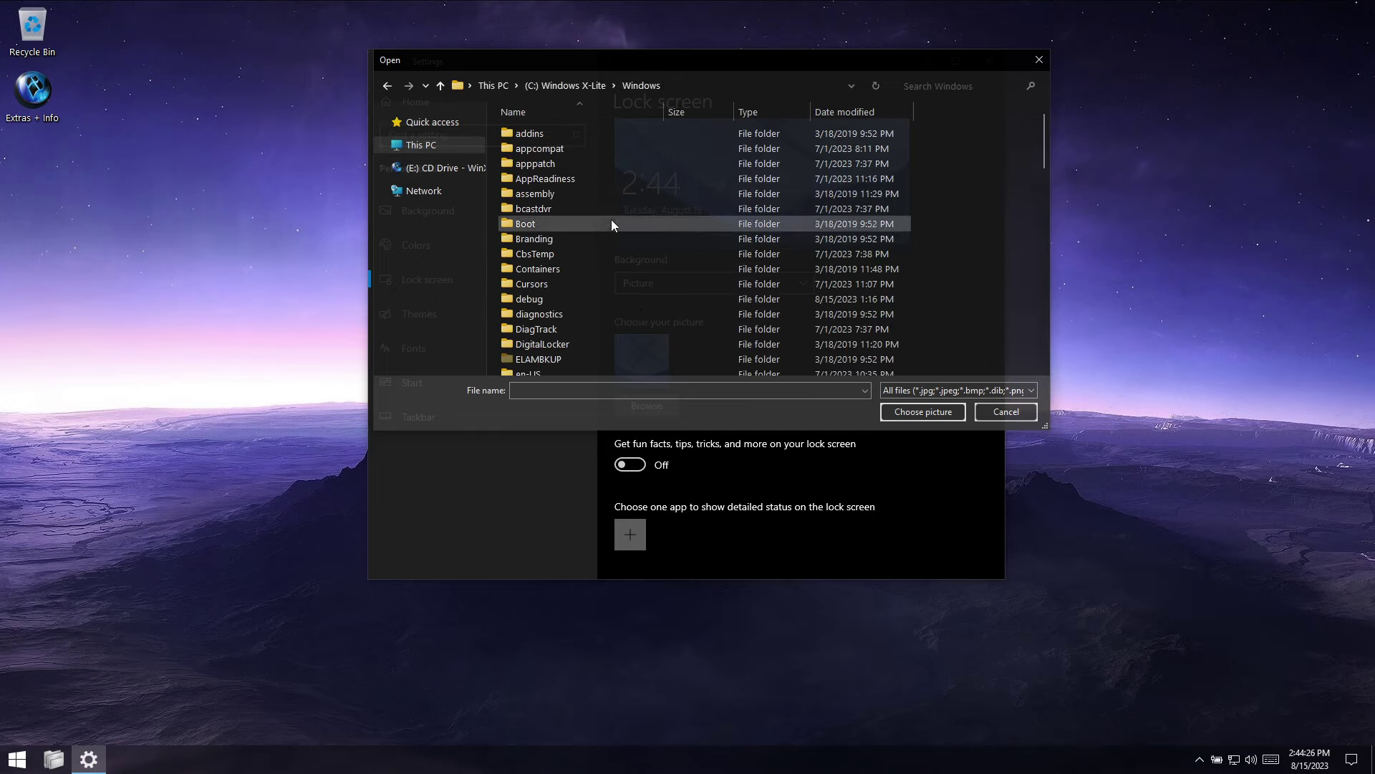
{"action": "scroll", "coordinate": [580, 287], "scroll_direction": "down", "scroll_amount": 15}
{"action": "double_click", "coordinate": [510, 354]}
{"action": "double_click", "coordinate": [527, 149]}
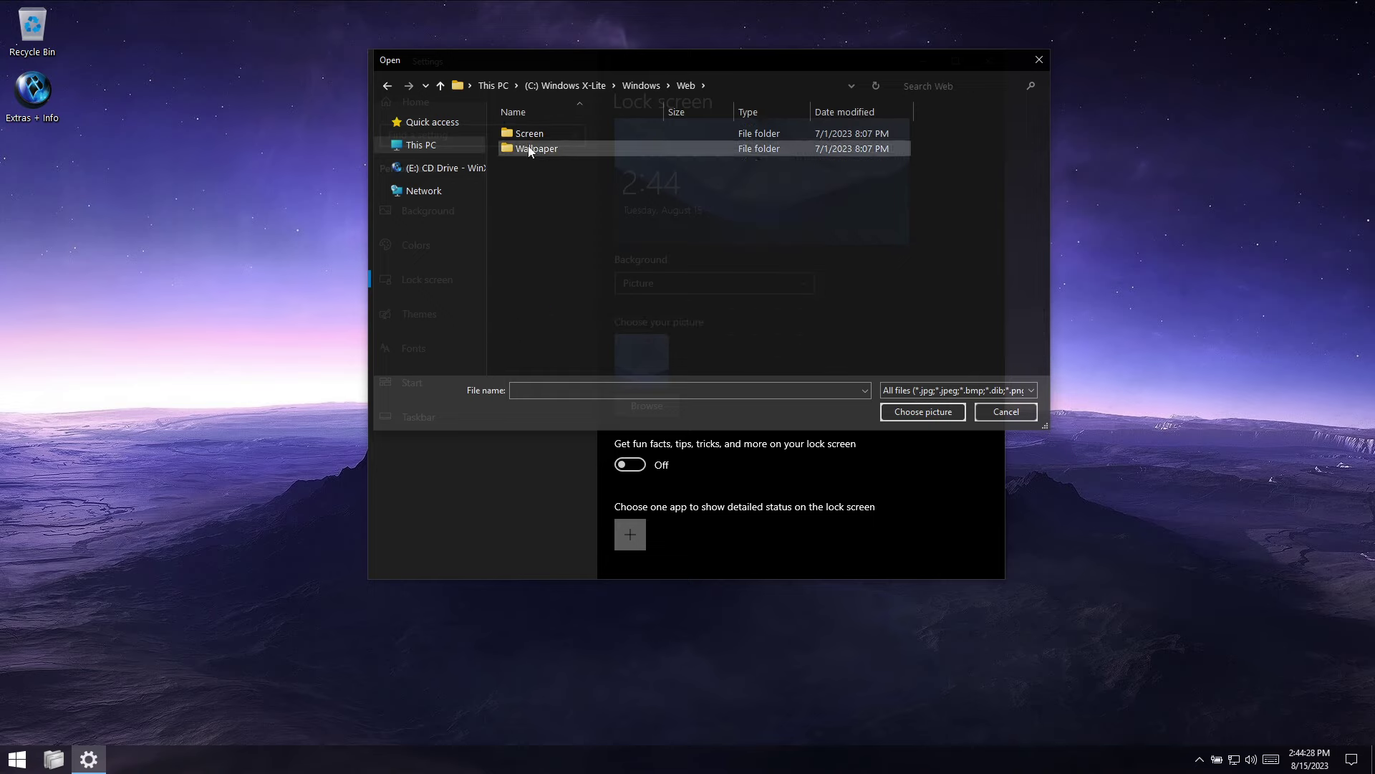
{"action": "double_click", "coordinate": [535, 136]}
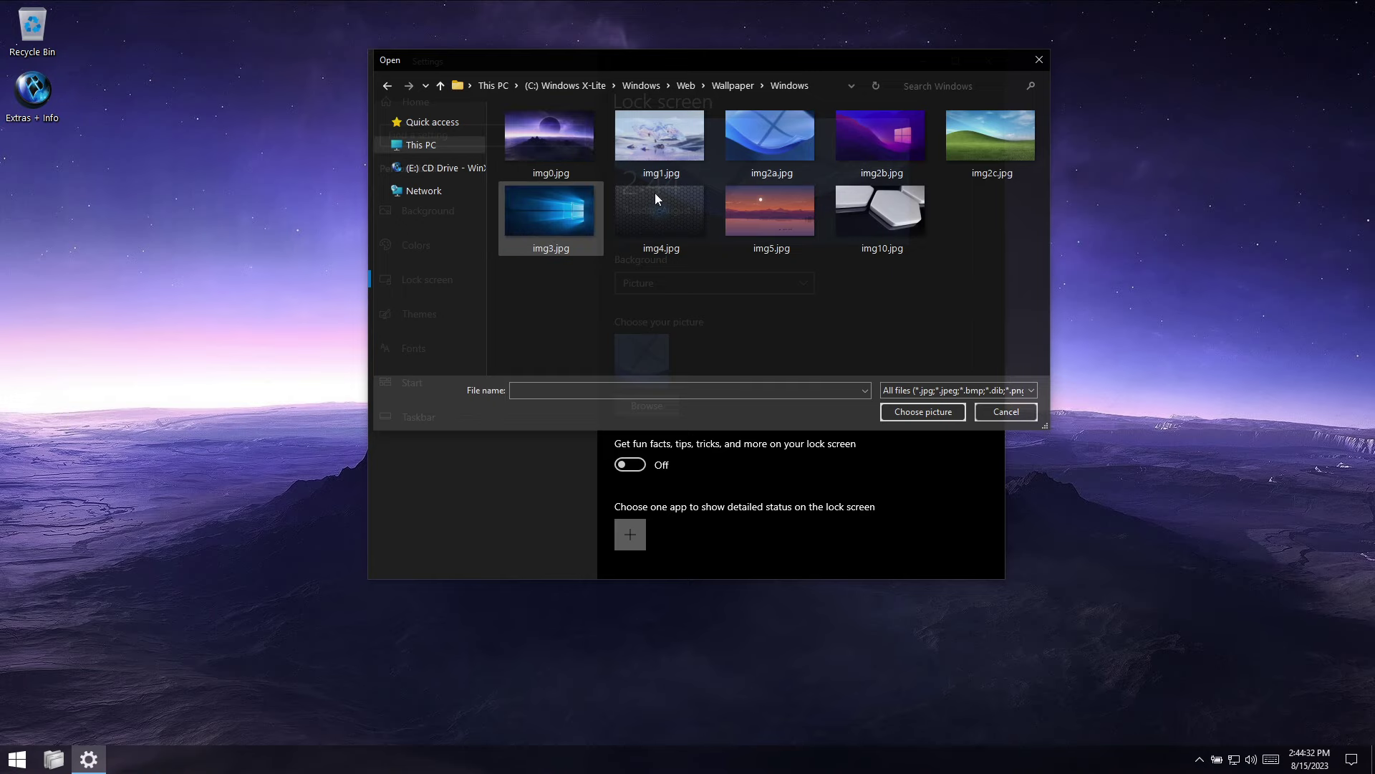
Step: Set img2c.jpg as the lock screen picture, return to the Settings home page, and close Settings
{"action": "left_click", "coordinate": [982, 140]}
{"action": "left_click", "coordinate": [923, 412]}
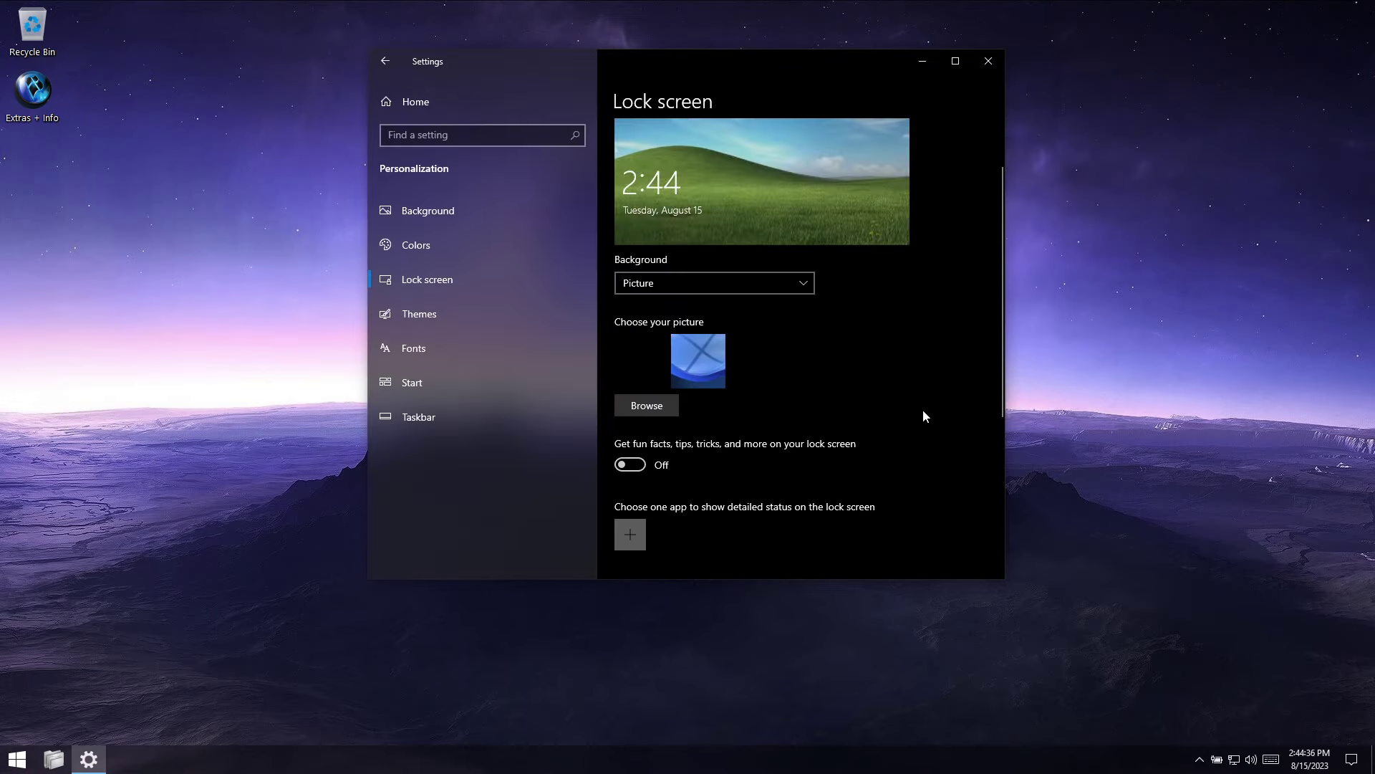
{"action": "left_click", "coordinate": [384, 66]}
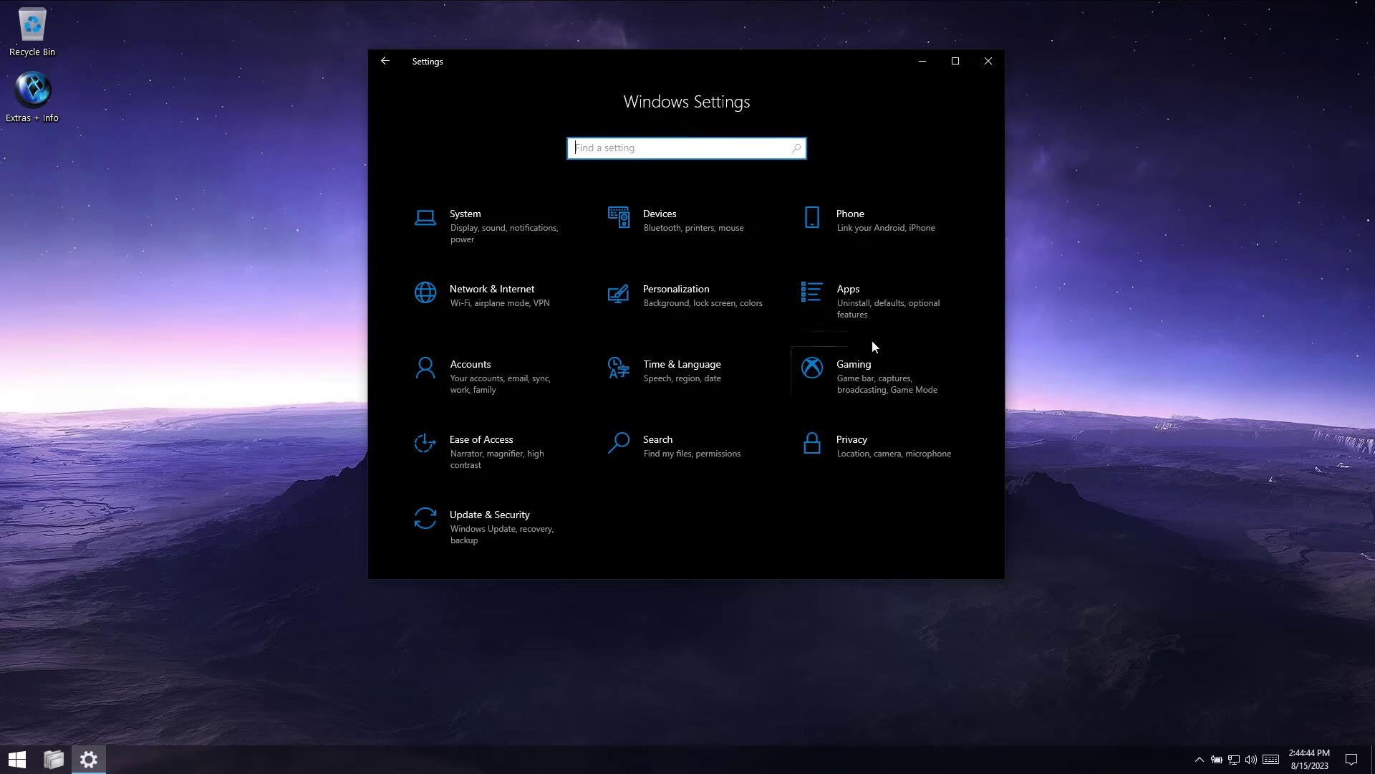
{"action": "left_click", "coordinate": [990, 62]}
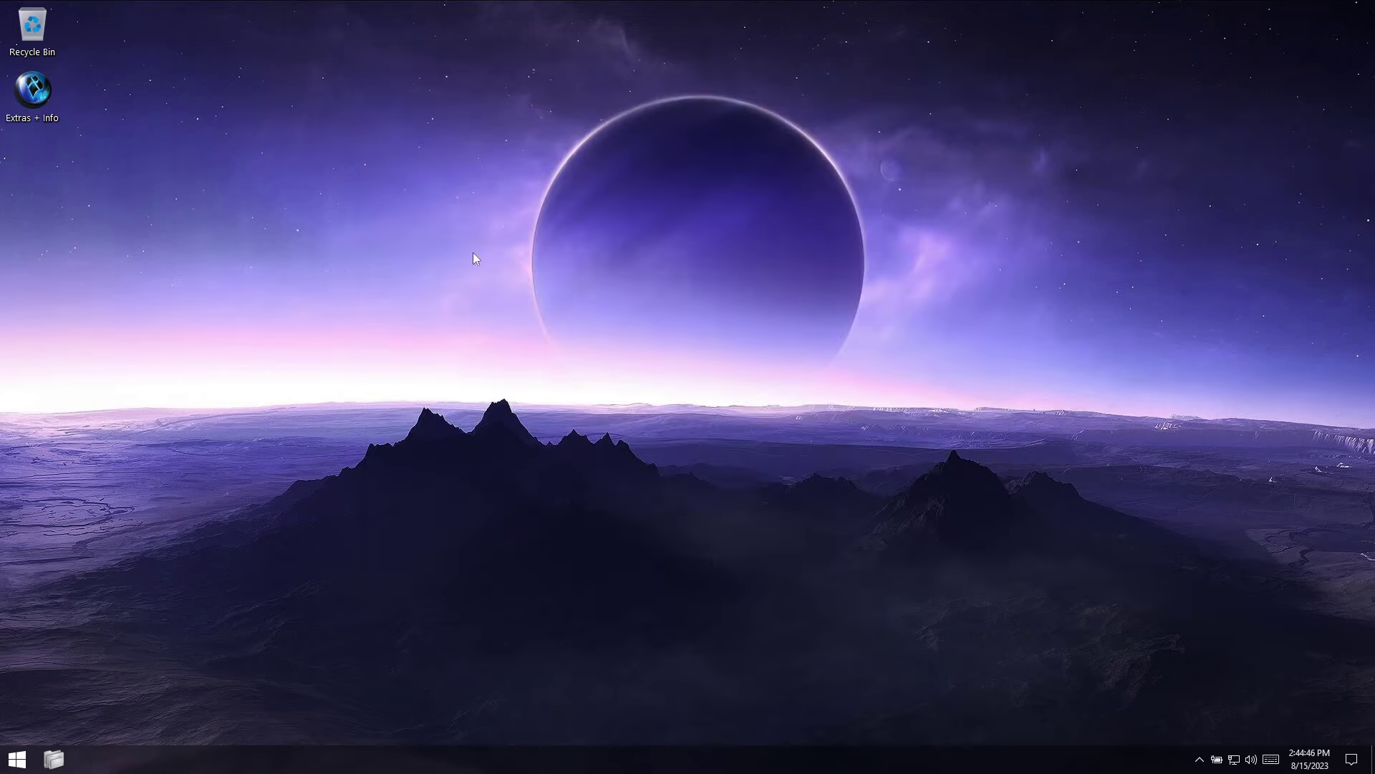
Step: Open the Extras + Info folder from the desktop and arrange its window side by side with a newly opened Settings window
{"action": "double_click", "coordinate": [29, 95]}
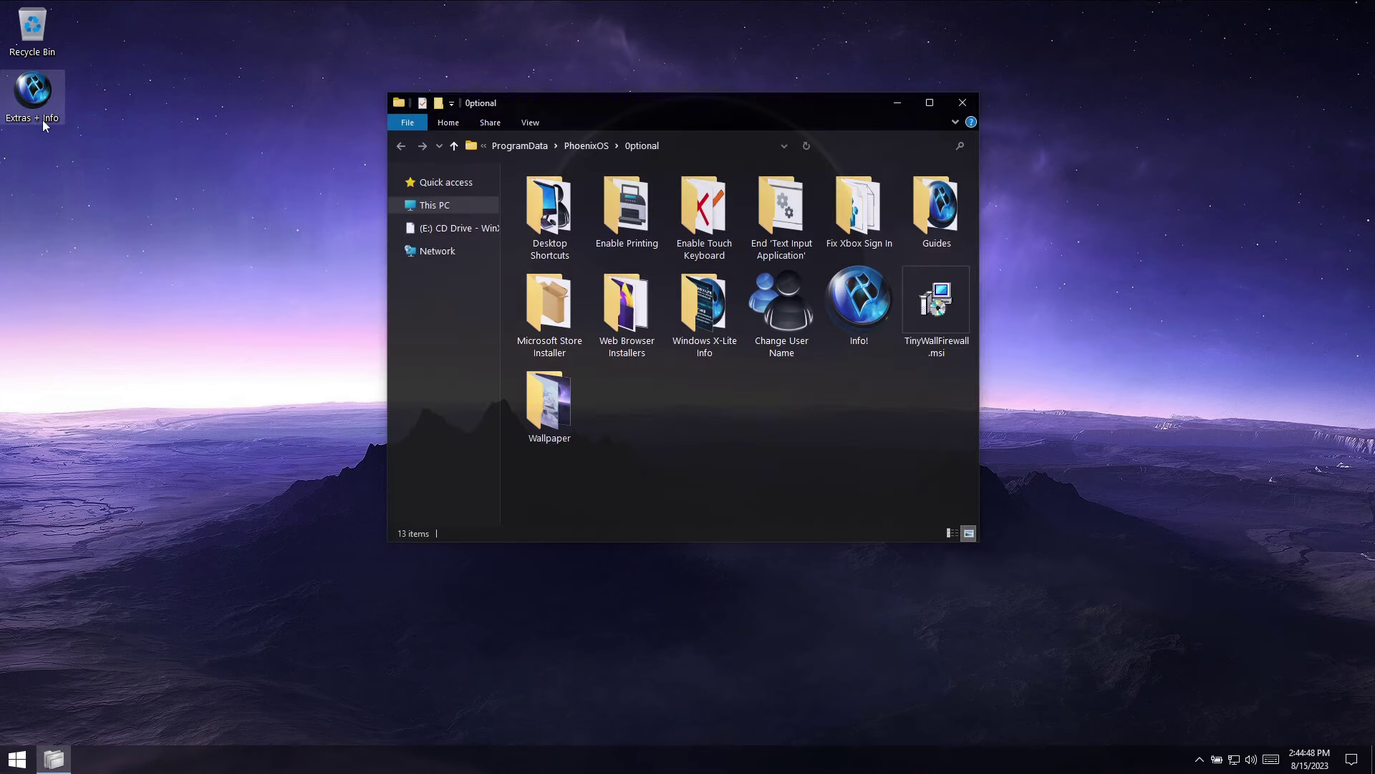
{"action": "left_click_drag", "start_coordinate": [805, 103], "coordinate": [424, 184]}
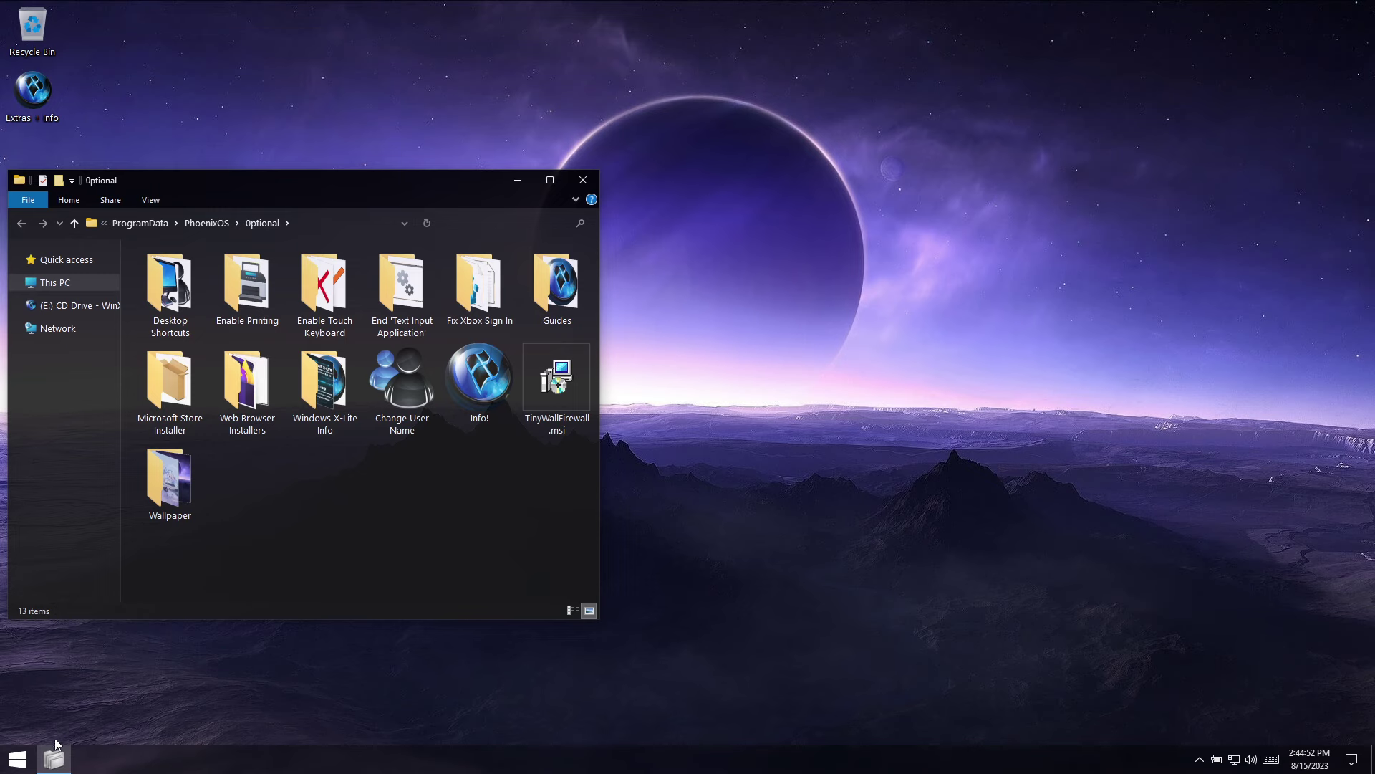
{"action": "left_click", "coordinate": [17, 758]}
{"action": "left_click", "coordinate": [281, 648]}
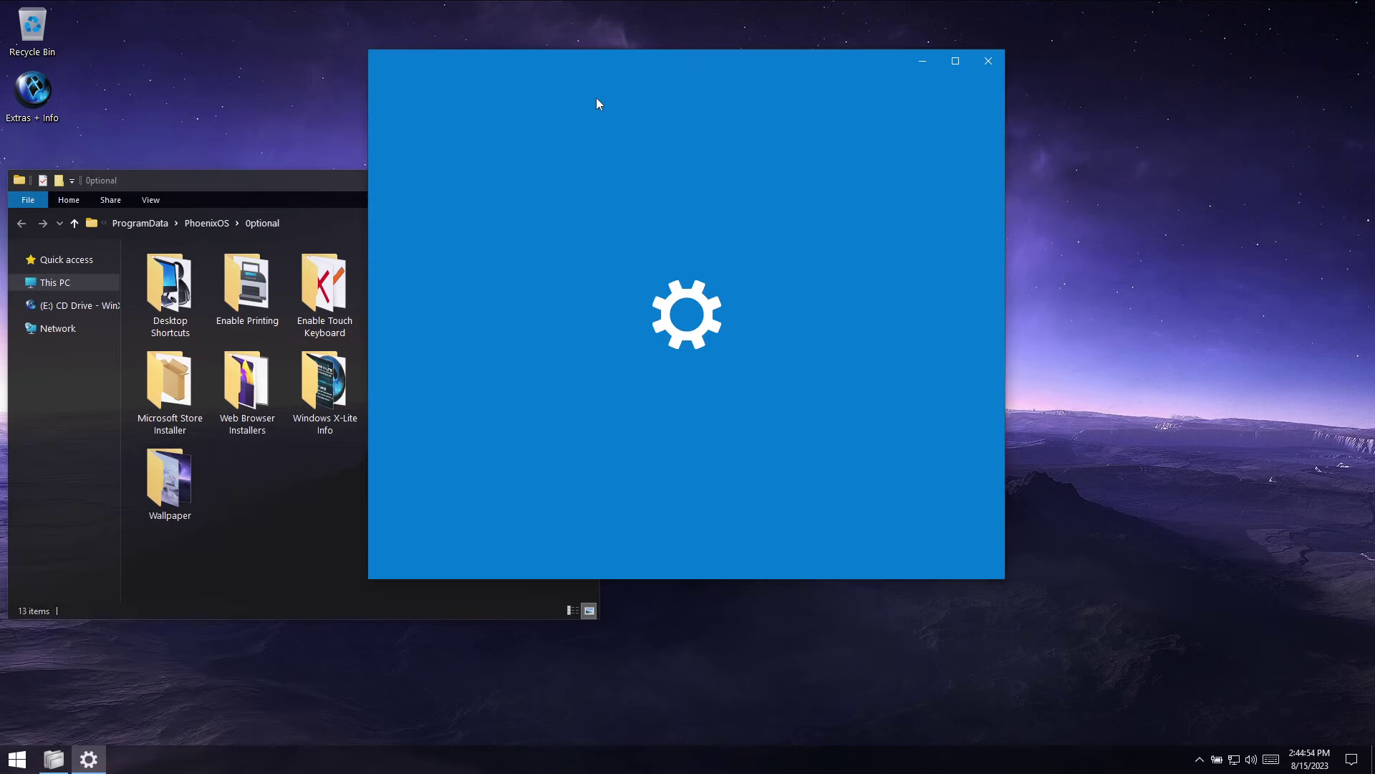
{"action": "left_click_drag", "start_coordinate": [603, 62], "coordinate": [941, 39]}
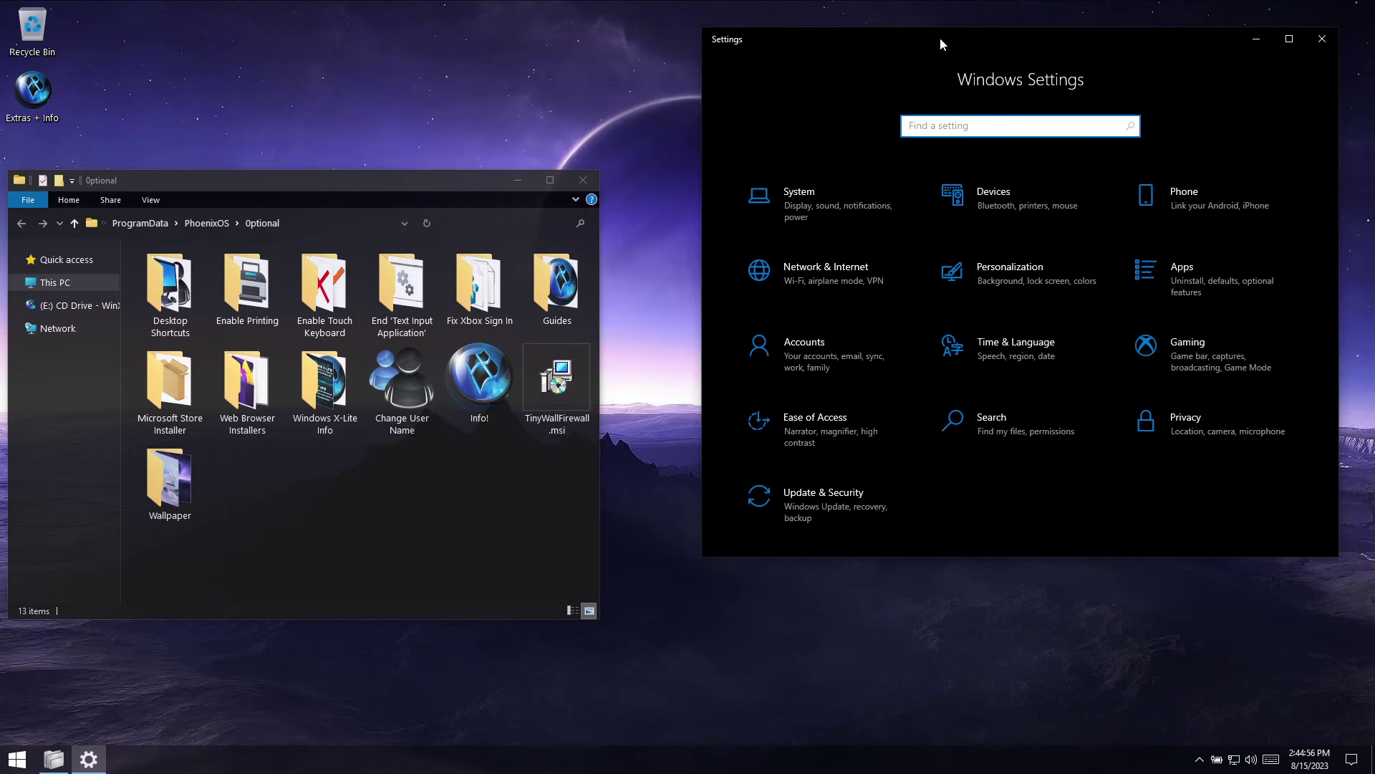
Step: Open the Themes page under Personalization and apply the Dark Crystal theme
{"action": "left_click", "coordinate": [1020, 277]}
{"action": "left_click", "coordinate": [745, 292]}
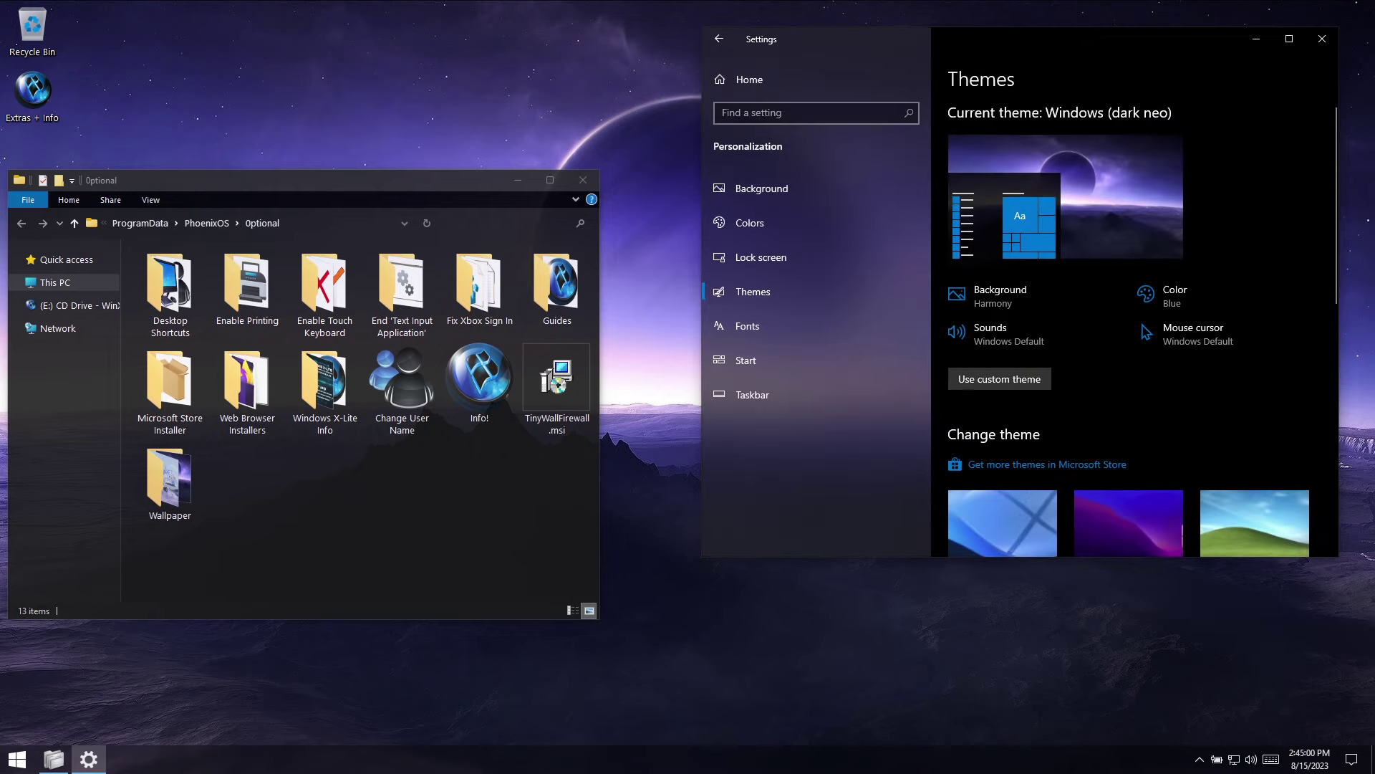
{"action": "left_click_drag", "start_coordinate": [1092, 43], "coordinate": [1123, 34]}
{"action": "scroll", "coordinate": [1176, 315], "scroll_direction": "down", "scroll_amount": 3}
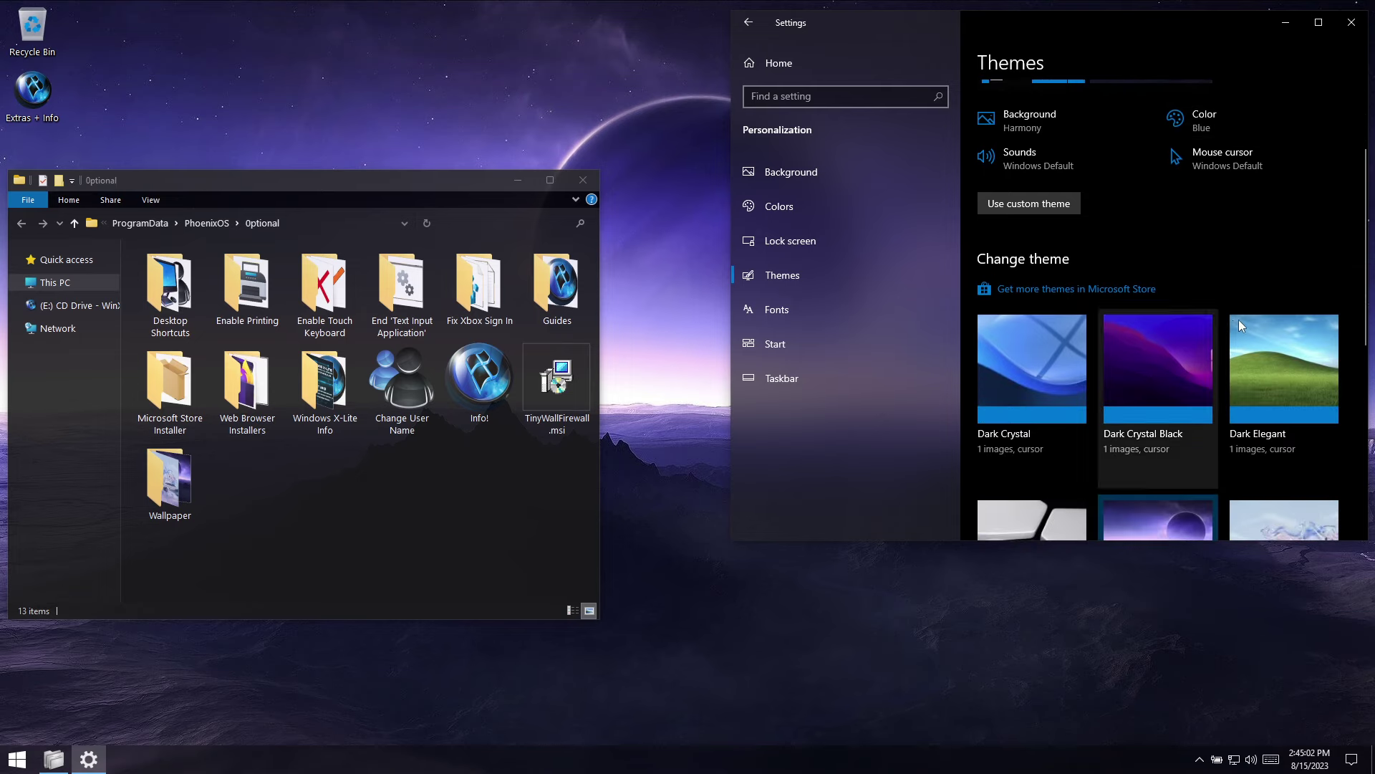
{"action": "left_click", "coordinate": [1043, 289]}
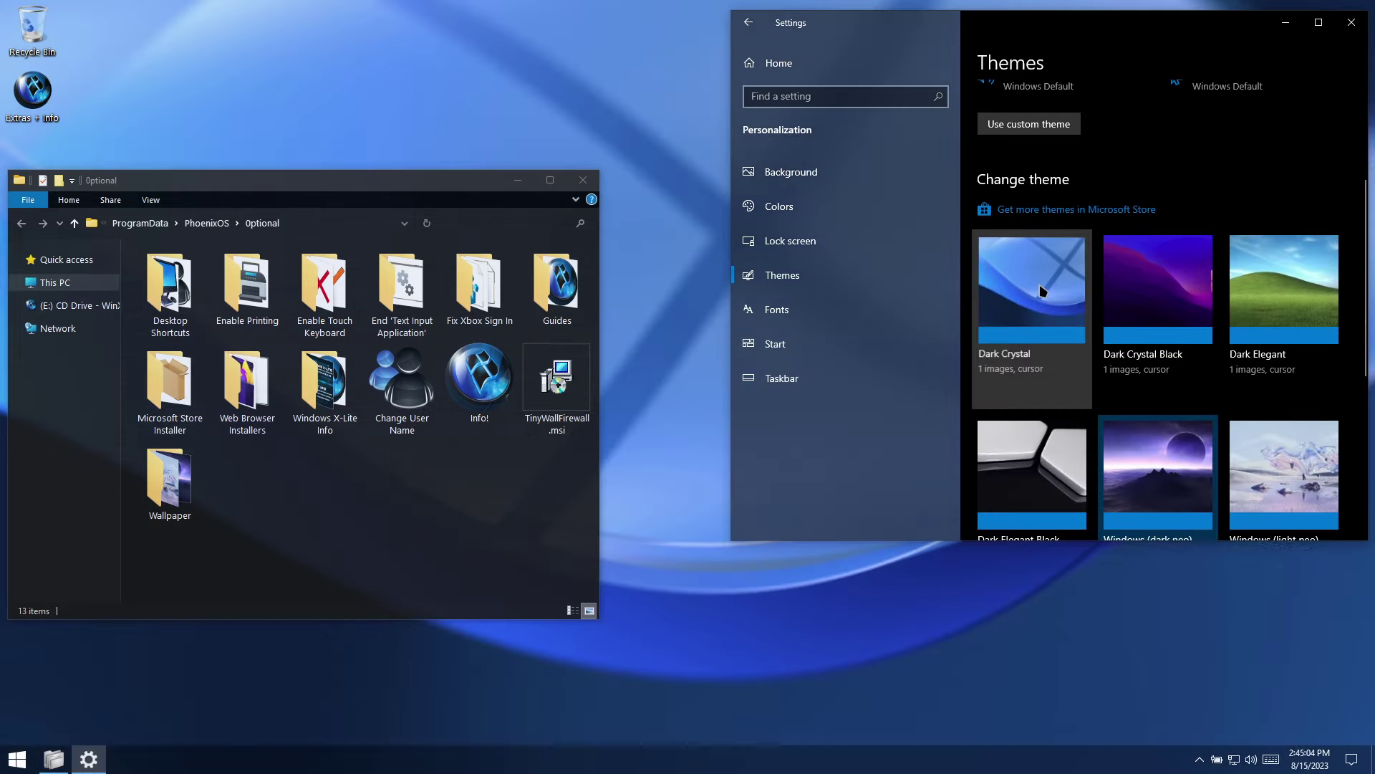
Step: View This PC in the File Explorer window under the new theme, and minimize the window
{"action": "left_click_drag", "start_coordinate": [493, 184], "coordinate": [490, 293]}
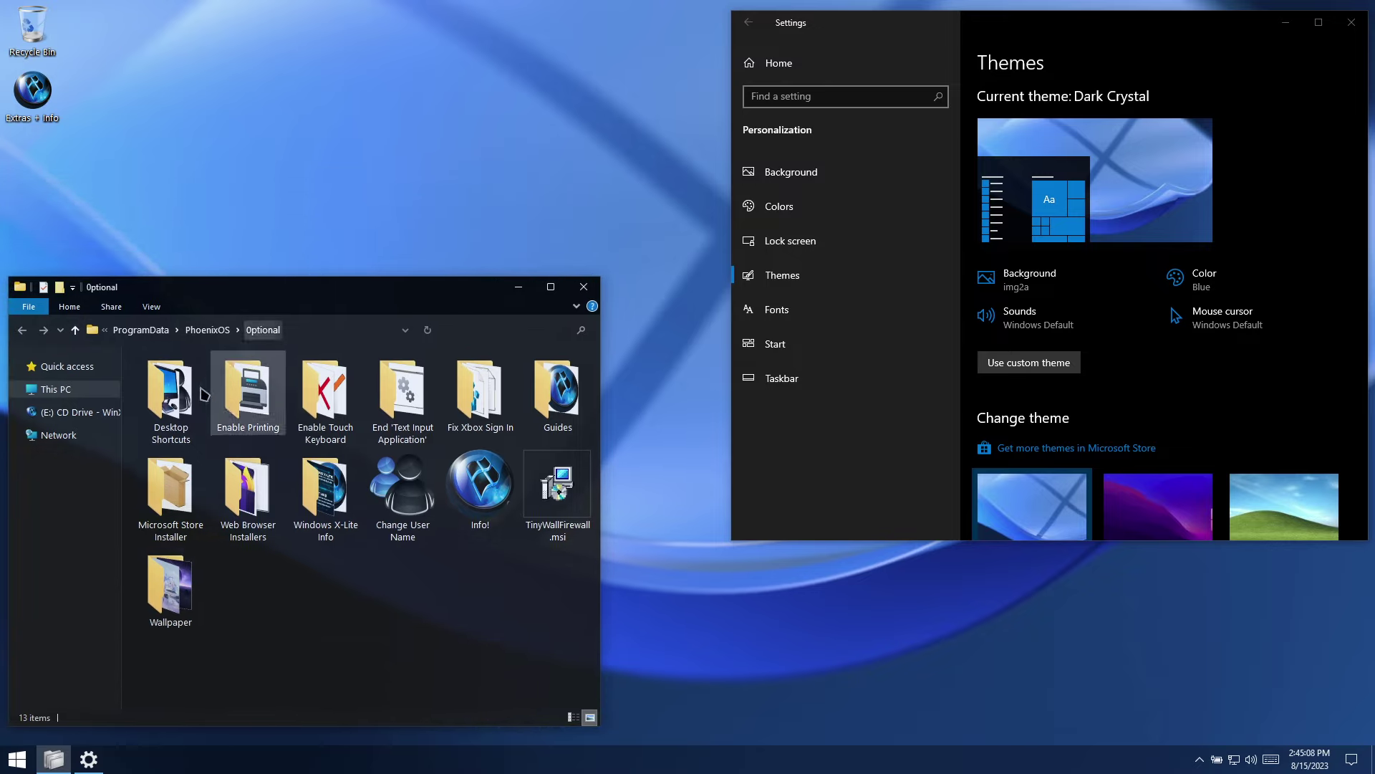
{"action": "left_click", "coordinate": [61, 389]}
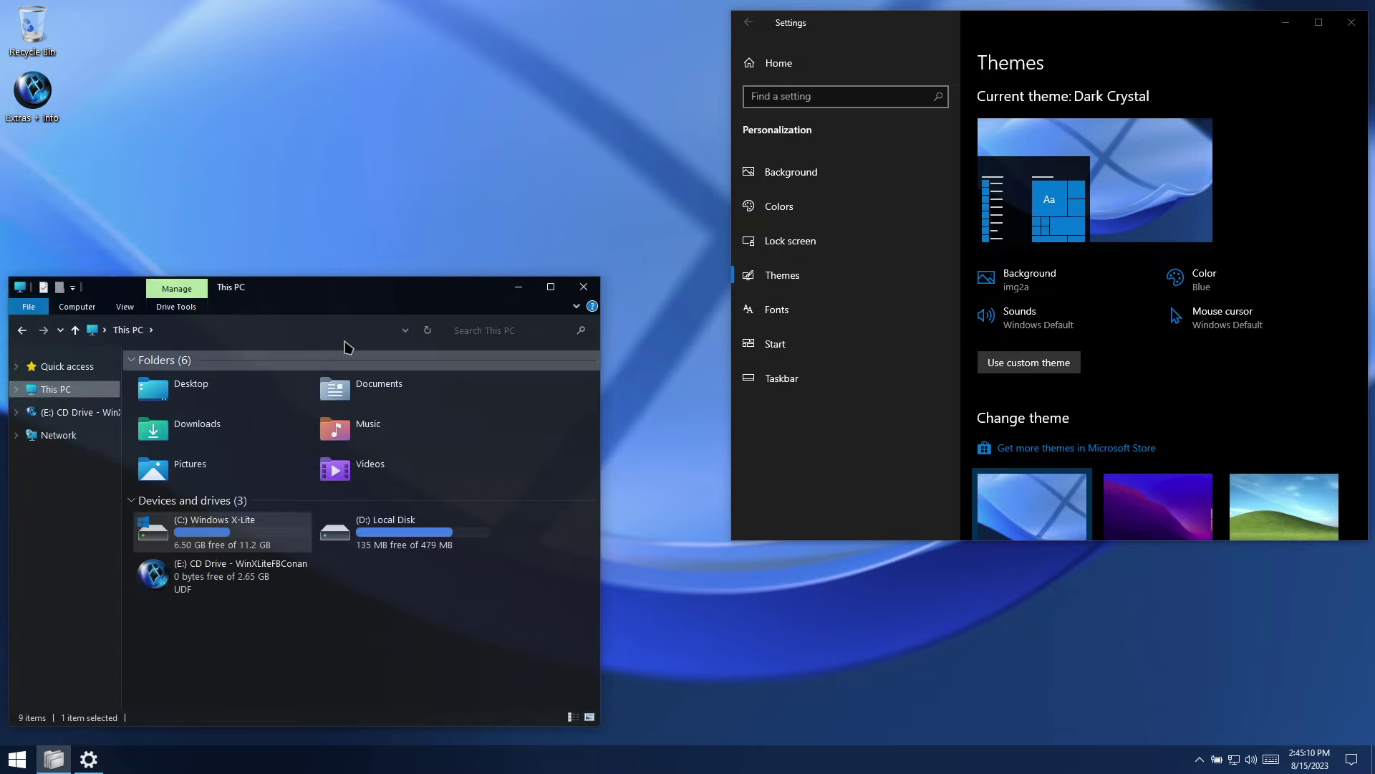
{"action": "left_click", "coordinate": [524, 289]}
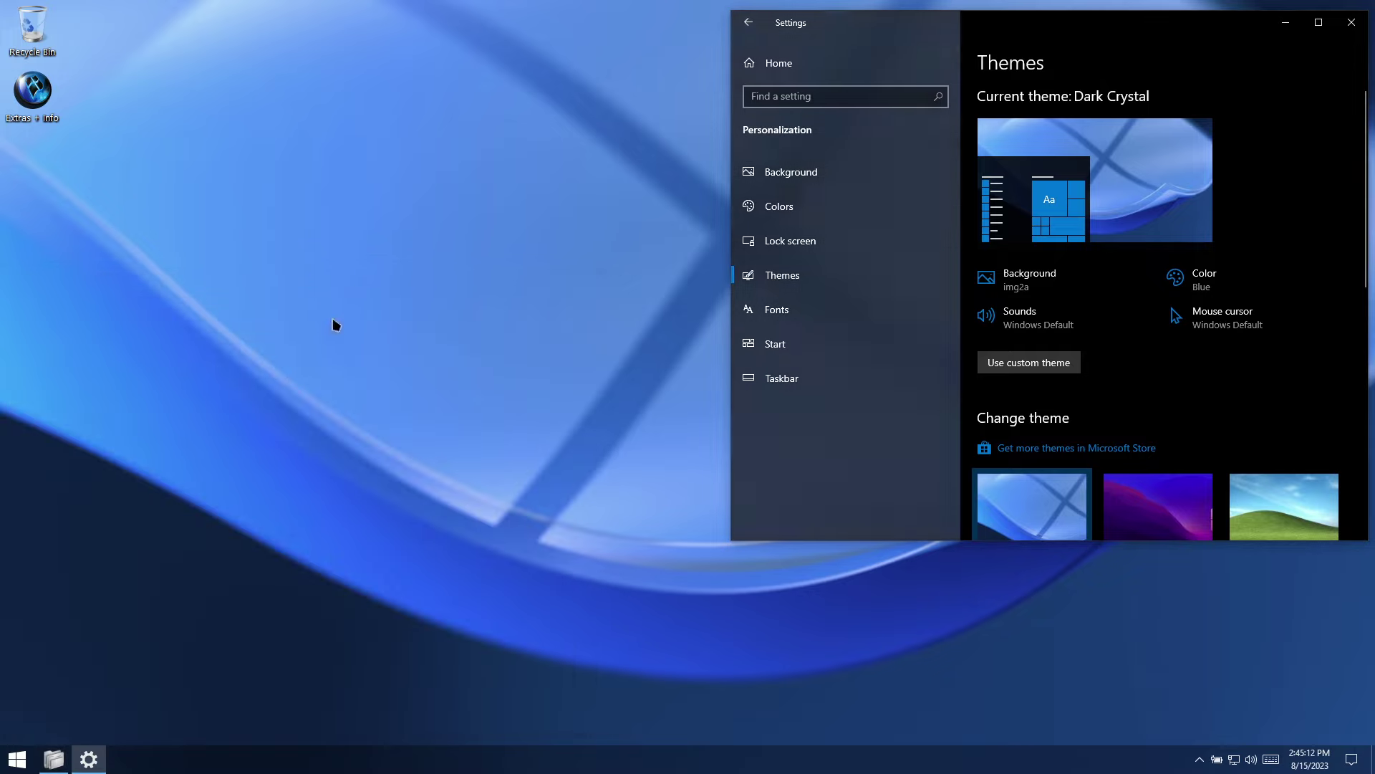
Step: Move the Settings window to the other side of the desktop and apply the Dark Crystal Black theme
{"action": "left_click_drag", "start_coordinate": [1247, 30], "coordinate": [526, 204]}
{"action": "scroll", "coordinate": [493, 434], "scroll_direction": "down", "scroll_amount": 3}
{"action": "scroll", "coordinate": [494, 431], "scroll_direction": "down", "scroll_amount": 3}
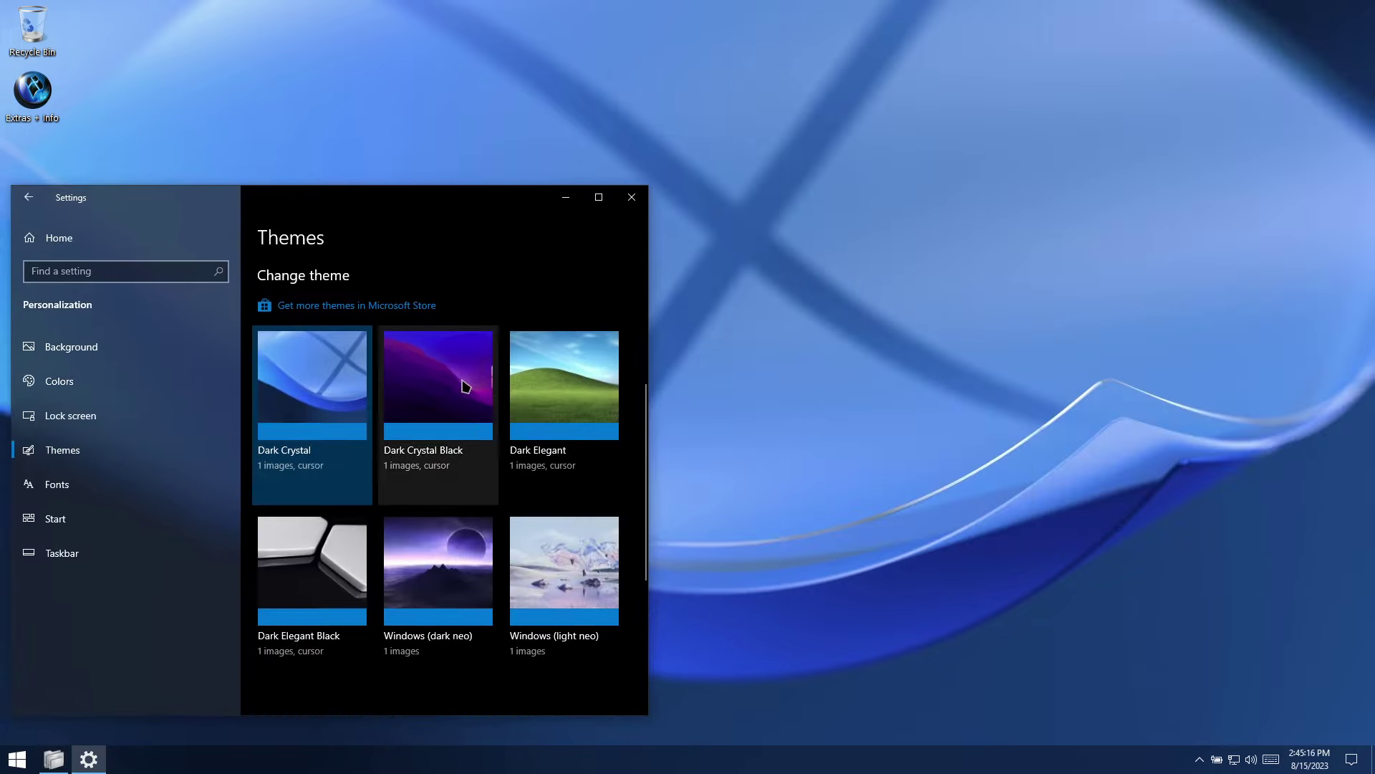
{"action": "left_click", "coordinate": [460, 380]}
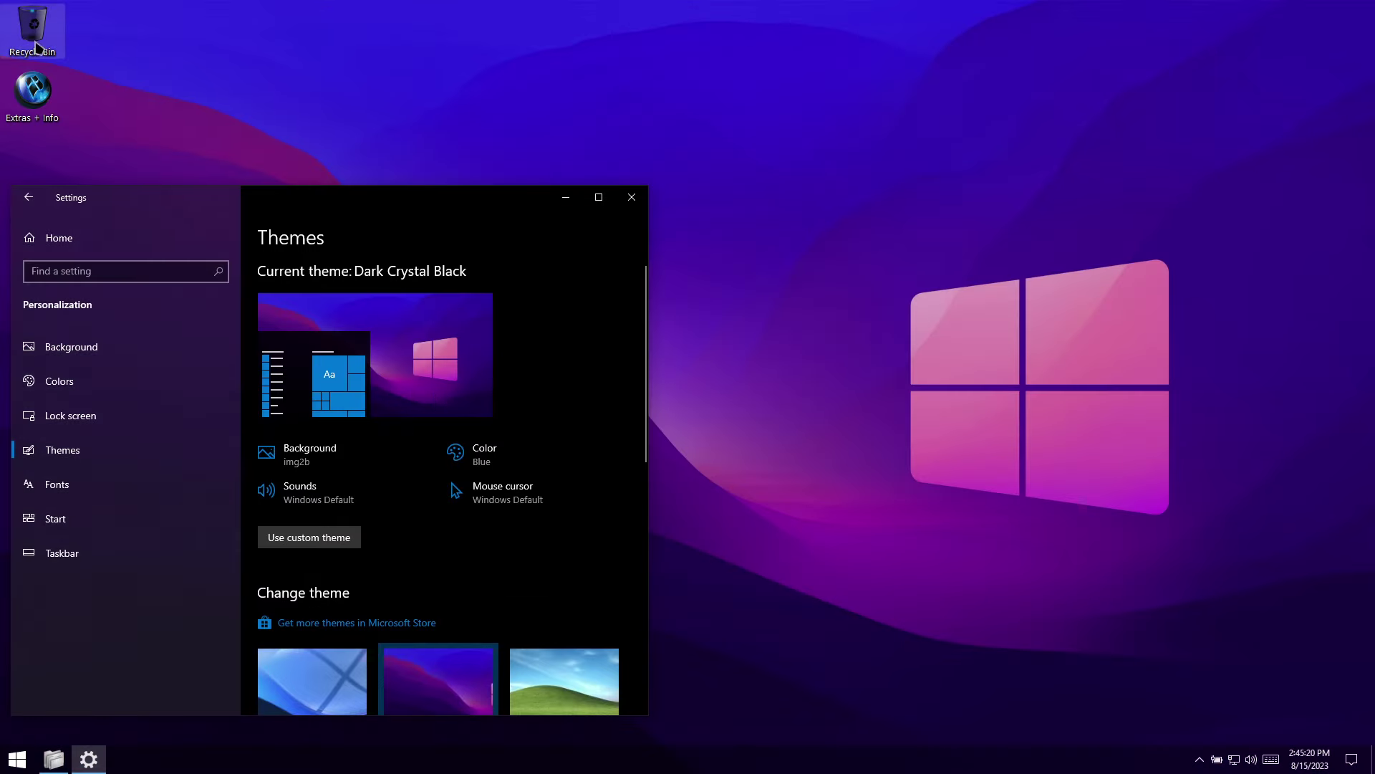
Step: Apply the Dark Elegant theme, followed by the Dark Elegant Black theme
{"action": "scroll", "coordinate": [402, 466], "scroll_direction": "down", "scroll_amount": 2}
{"action": "left_click", "coordinate": [584, 552]}
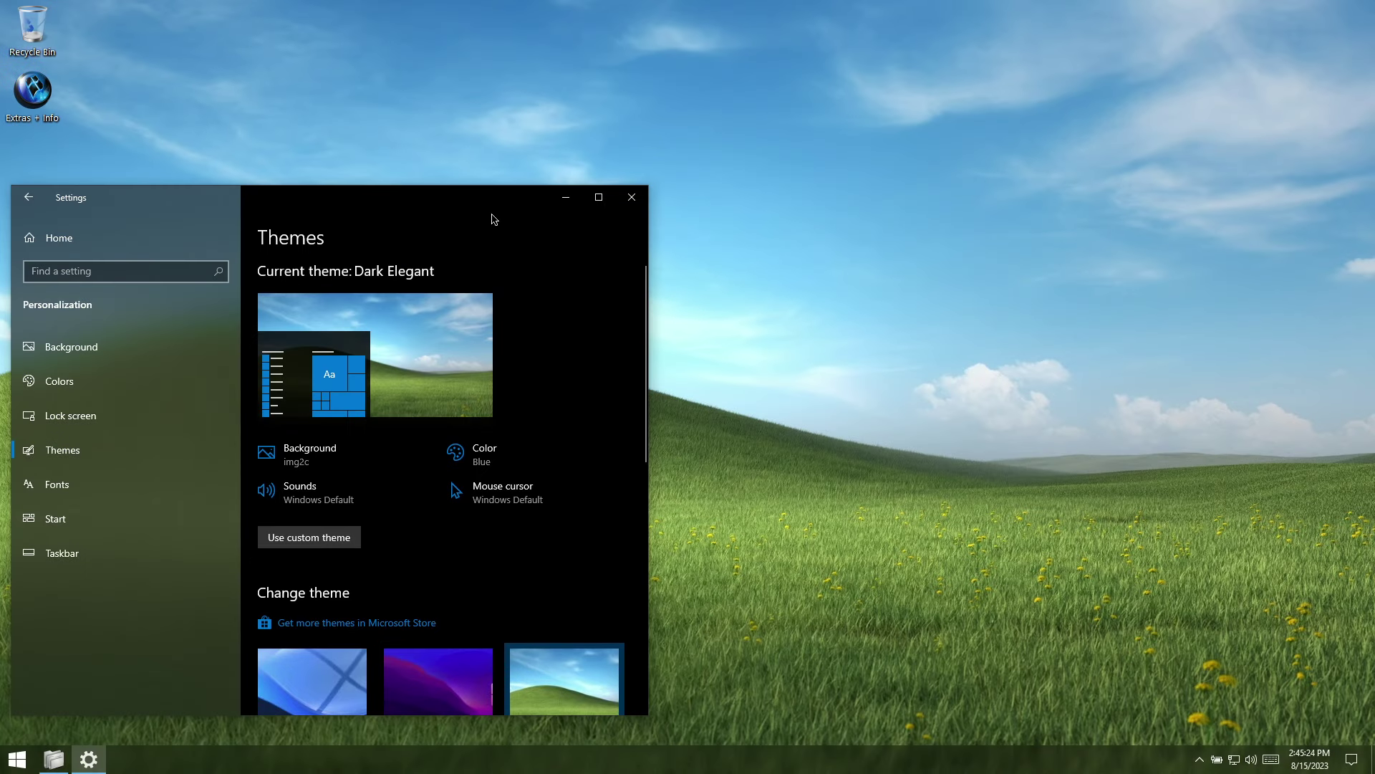
{"action": "scroll", "coordinate": [476, 540], "scroll_direction": "down", "scroll_amount": 4}
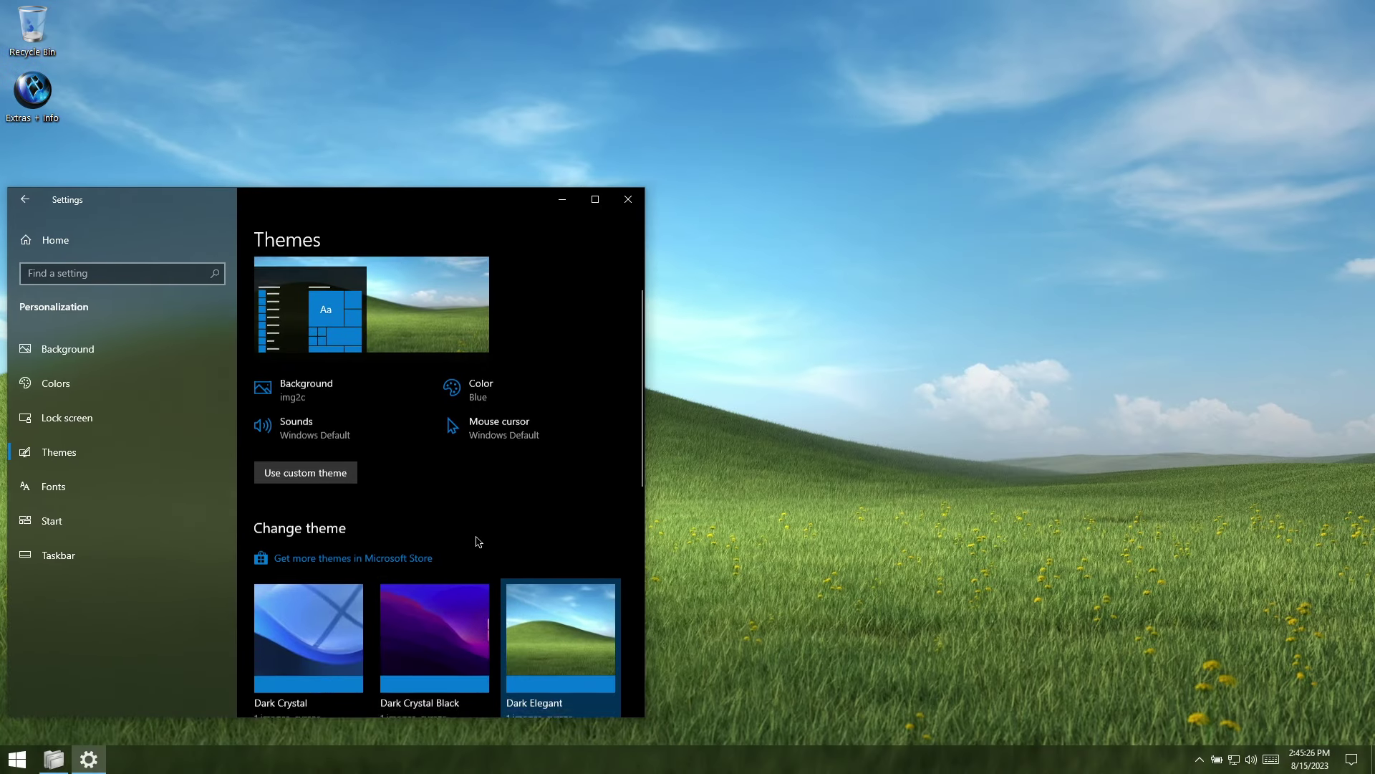
{"action": "left_click", "coordinate": [338, 567]}
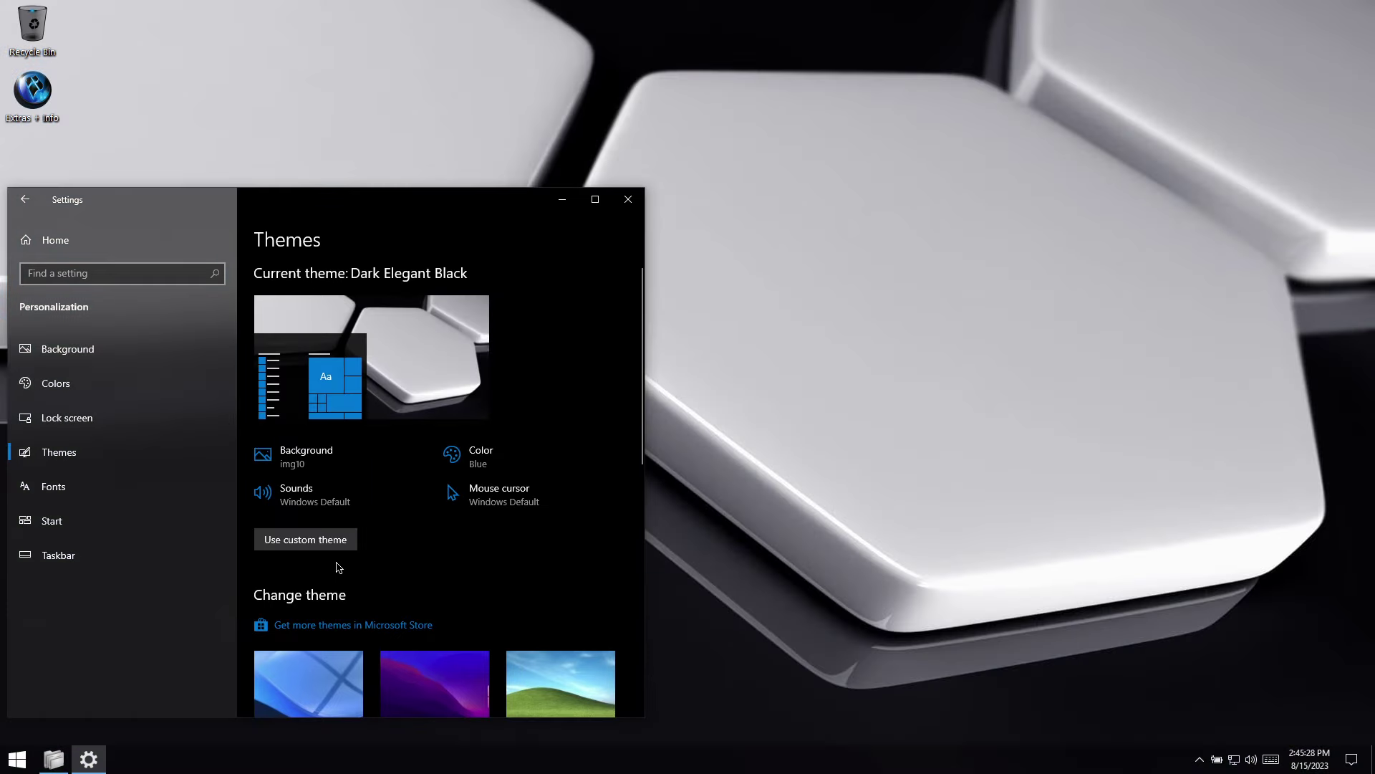
Step: Apply the Windows (dark neo) theme, switch to the Windows (light neo) theme, and close Settings
{"action": "scroll", "coordinate": [436, 571], "scroll_direction": "down", "scroll_amount": 4}
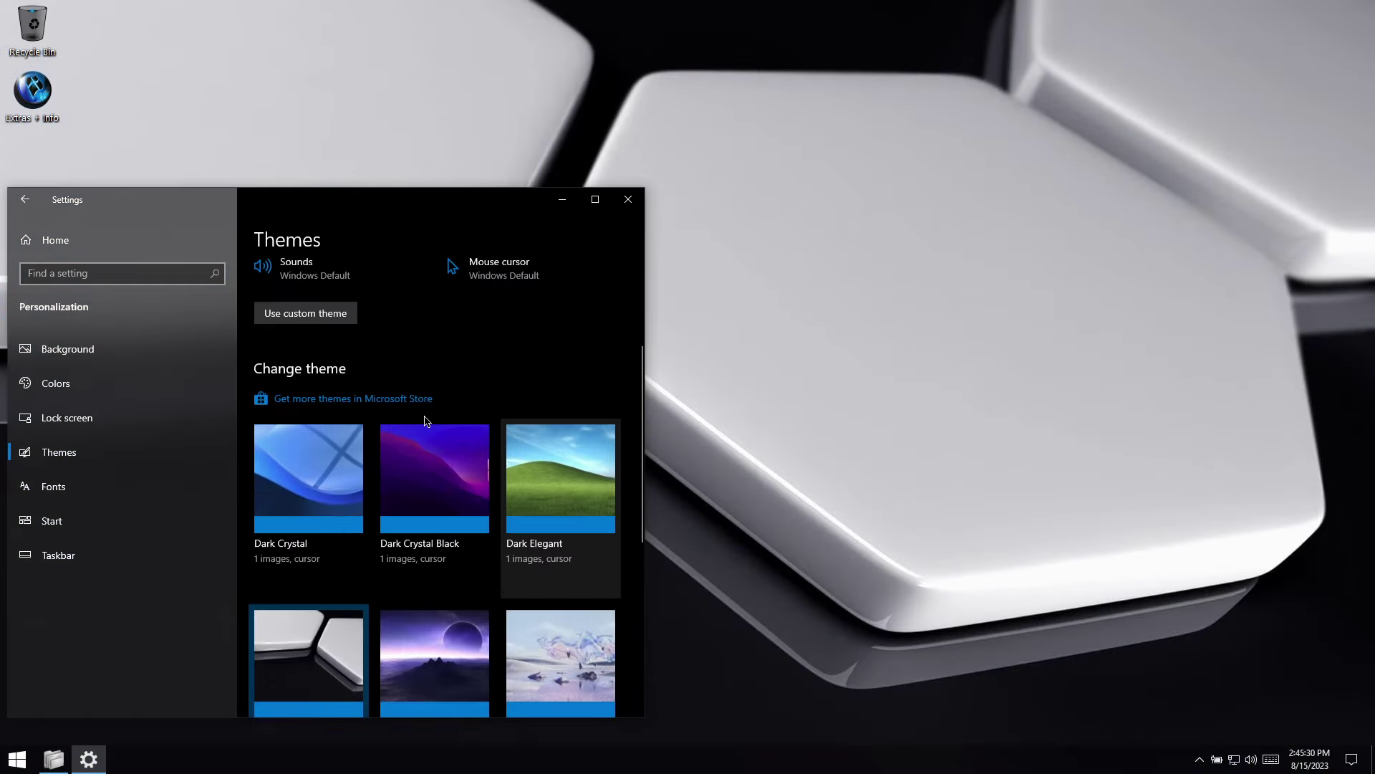
{"action": "left_click", "coordinate": [483, 548]}
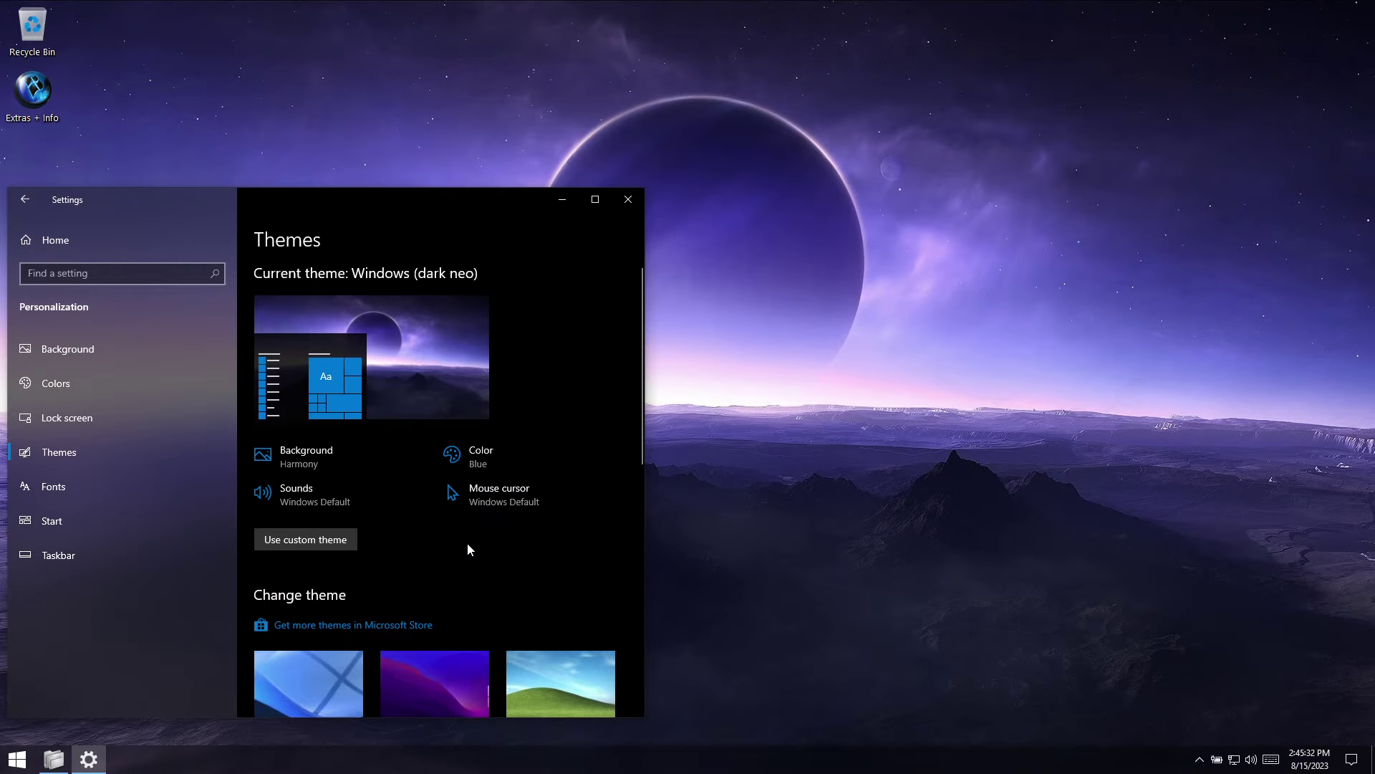
{"action": "scroll", "coordinate": [415, 371], "scroll_direction": "down", "scroll_amount": 3}
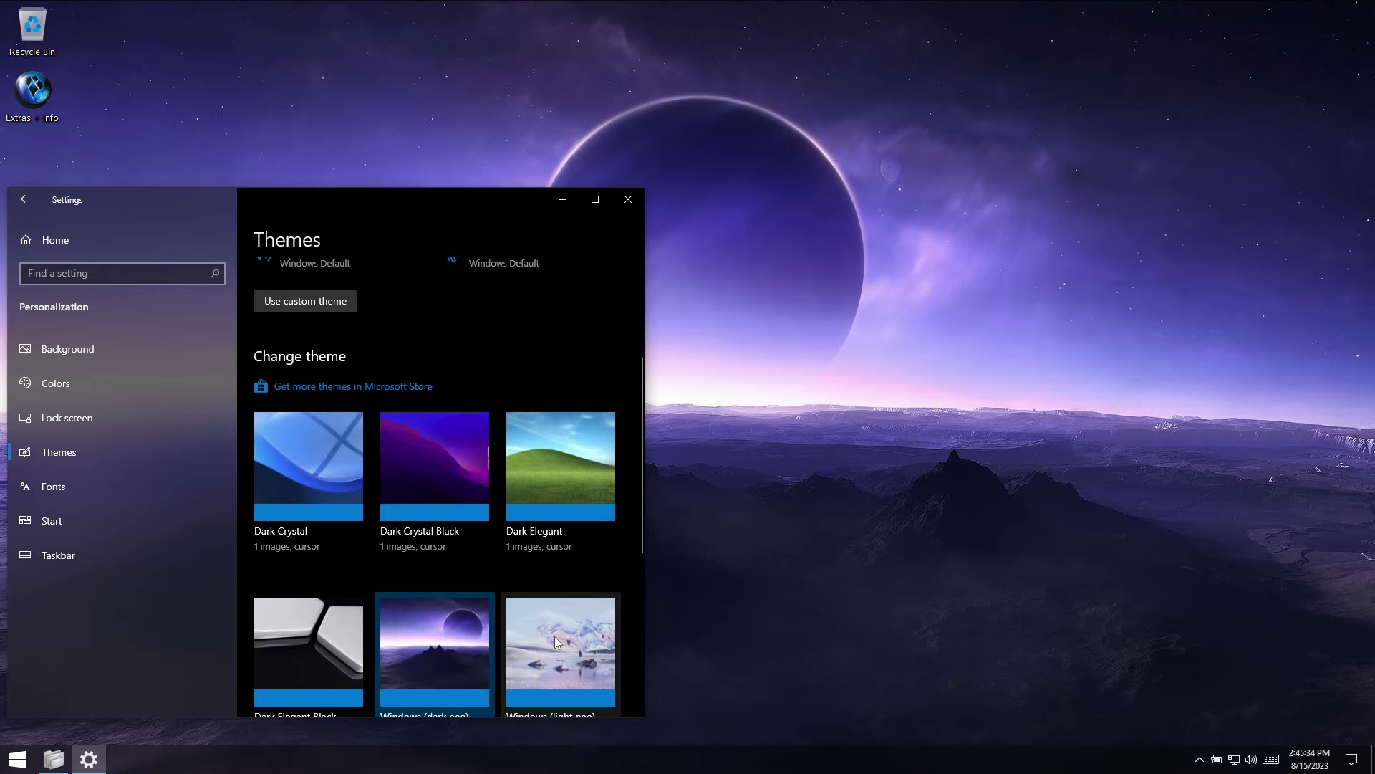
{"action": "scroll", "coordinate": [550, 638], "scroll_direction": "down", "scroll_amount": 1}
{"action": "left_click", "coordinate": [581, 563]}
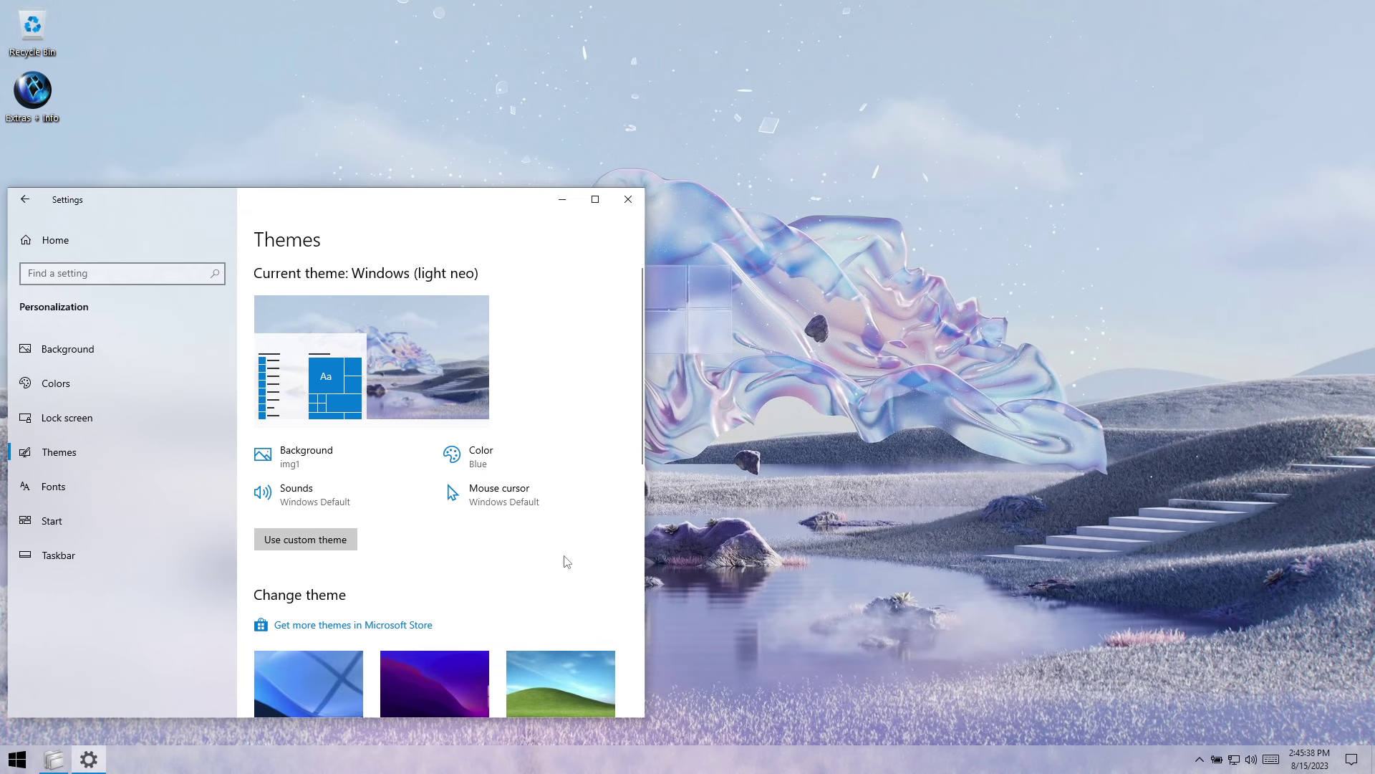
{"action": "left_click", "coordinate": [627, 204]}
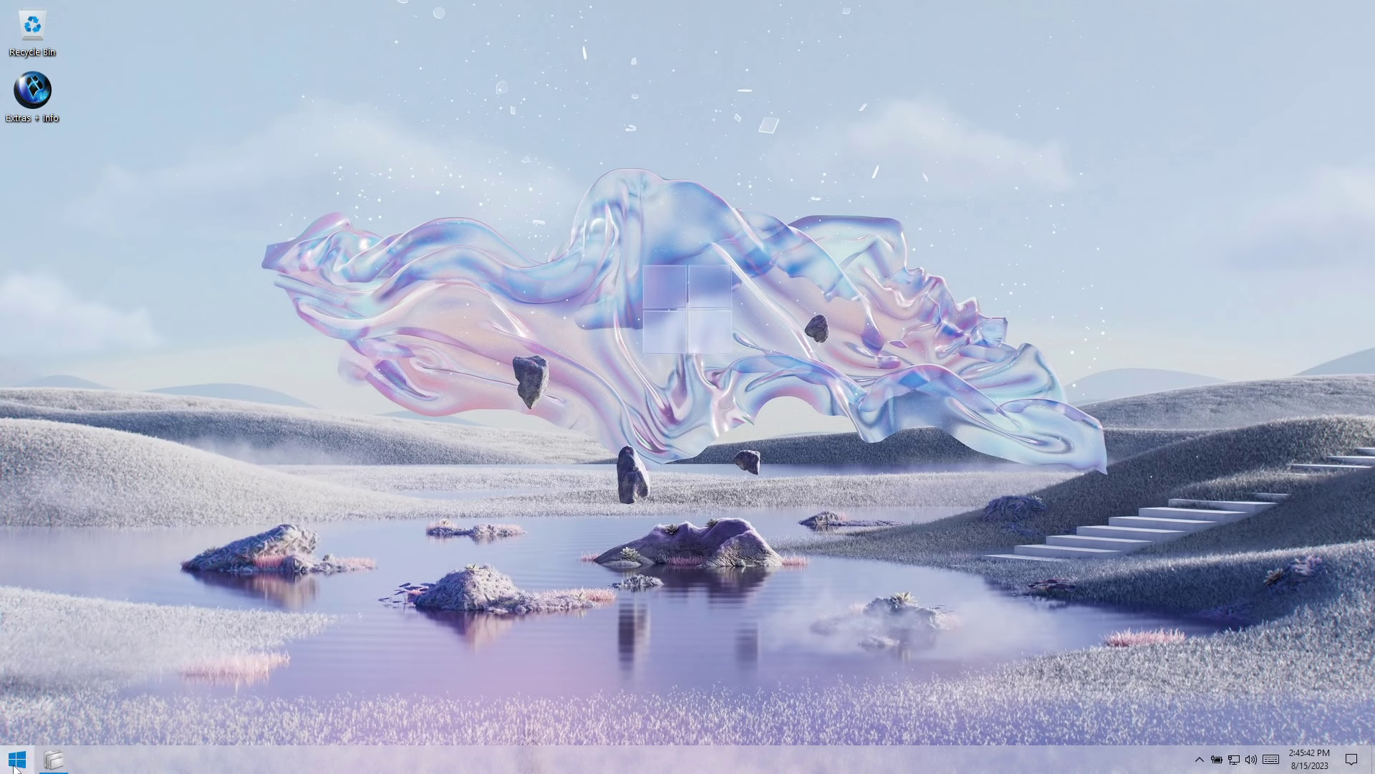
Step: Run winver to view the Windows version and build information, and move the About Windows dialog around the desktop
{"action": "left_click", "coordinate": [17, 759]}
{"action": "left_click", "coordinate": [222, 681]}
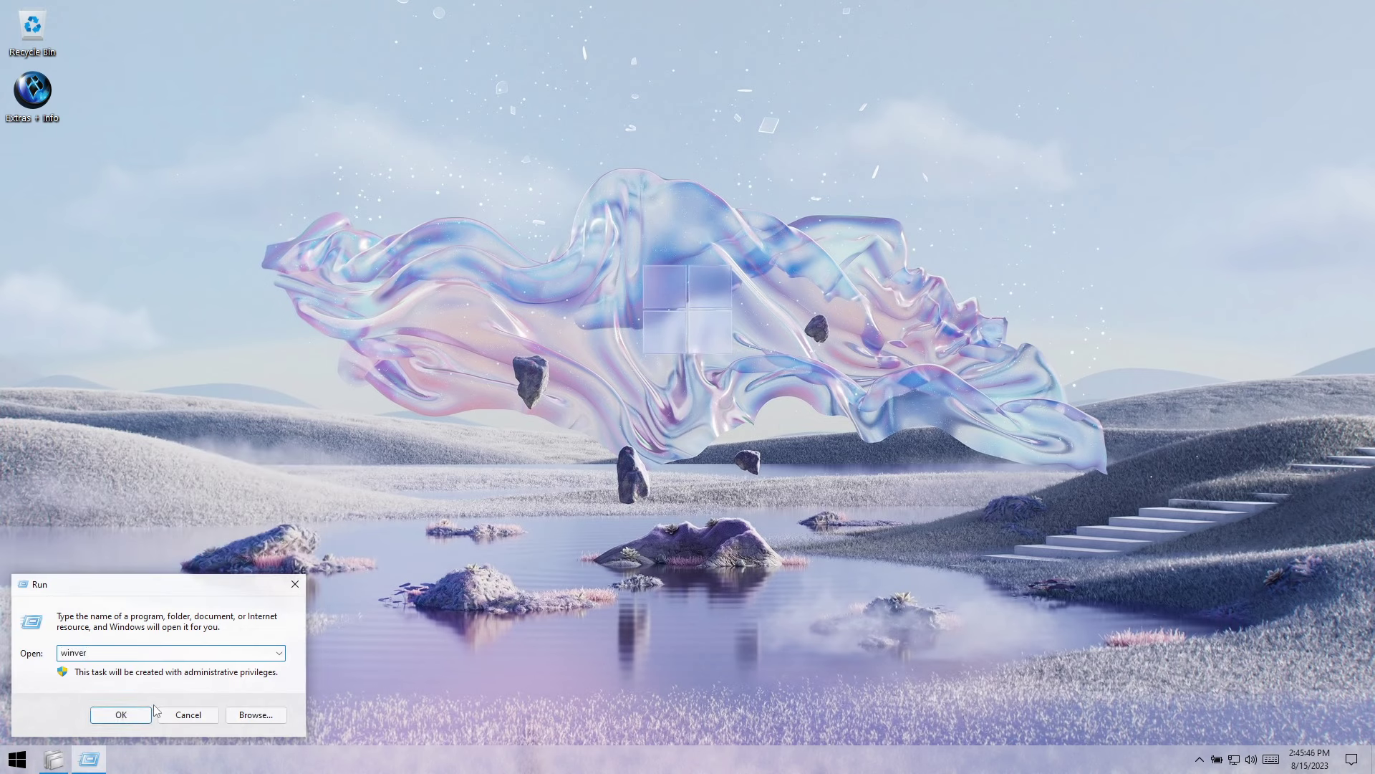
{"action": "left_click", "coordinate": [137, 715]}
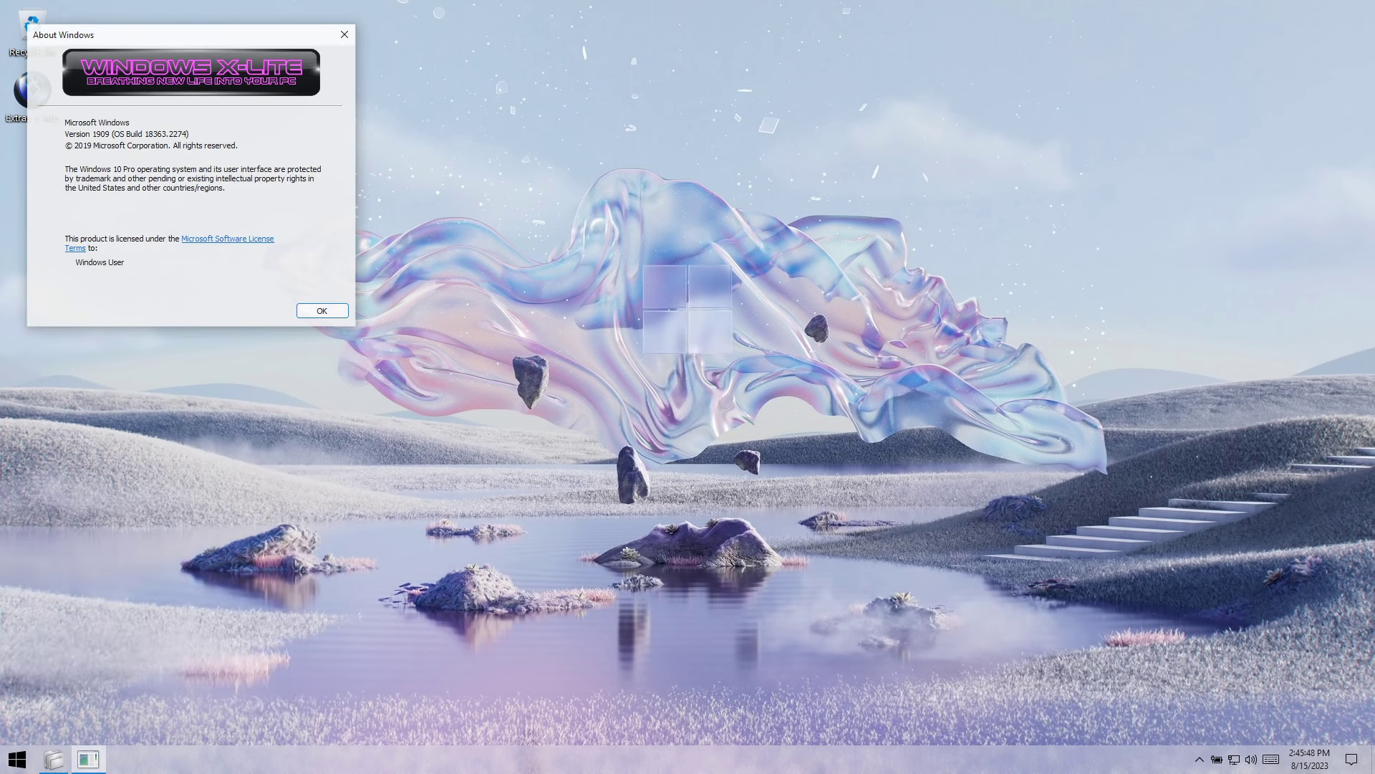
{"action": "left_click_drag", "start_coordinate": [243, 35], "coordinate": [746, 147]}
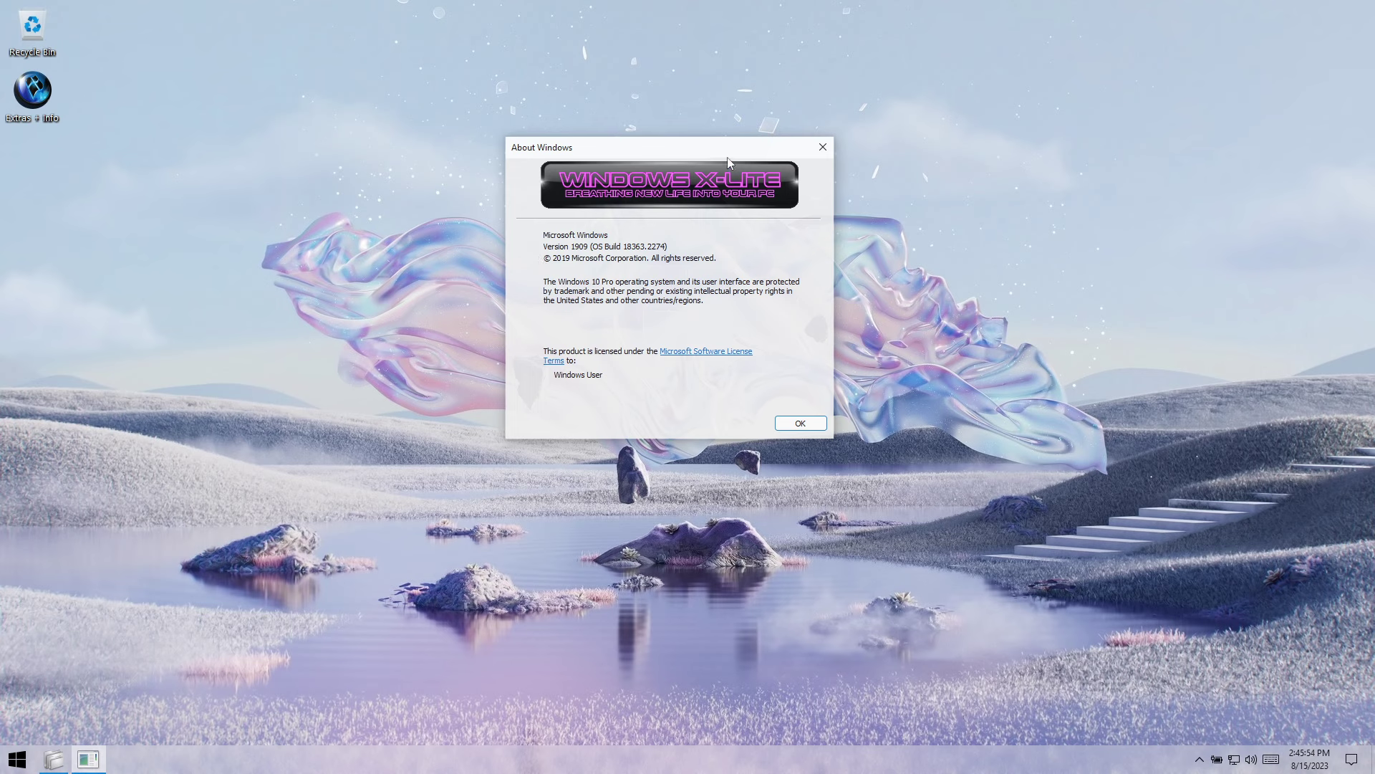
{"action": "left_click_drag", "start_coordinate": [728, 158], "coordinate": [245, 156]}
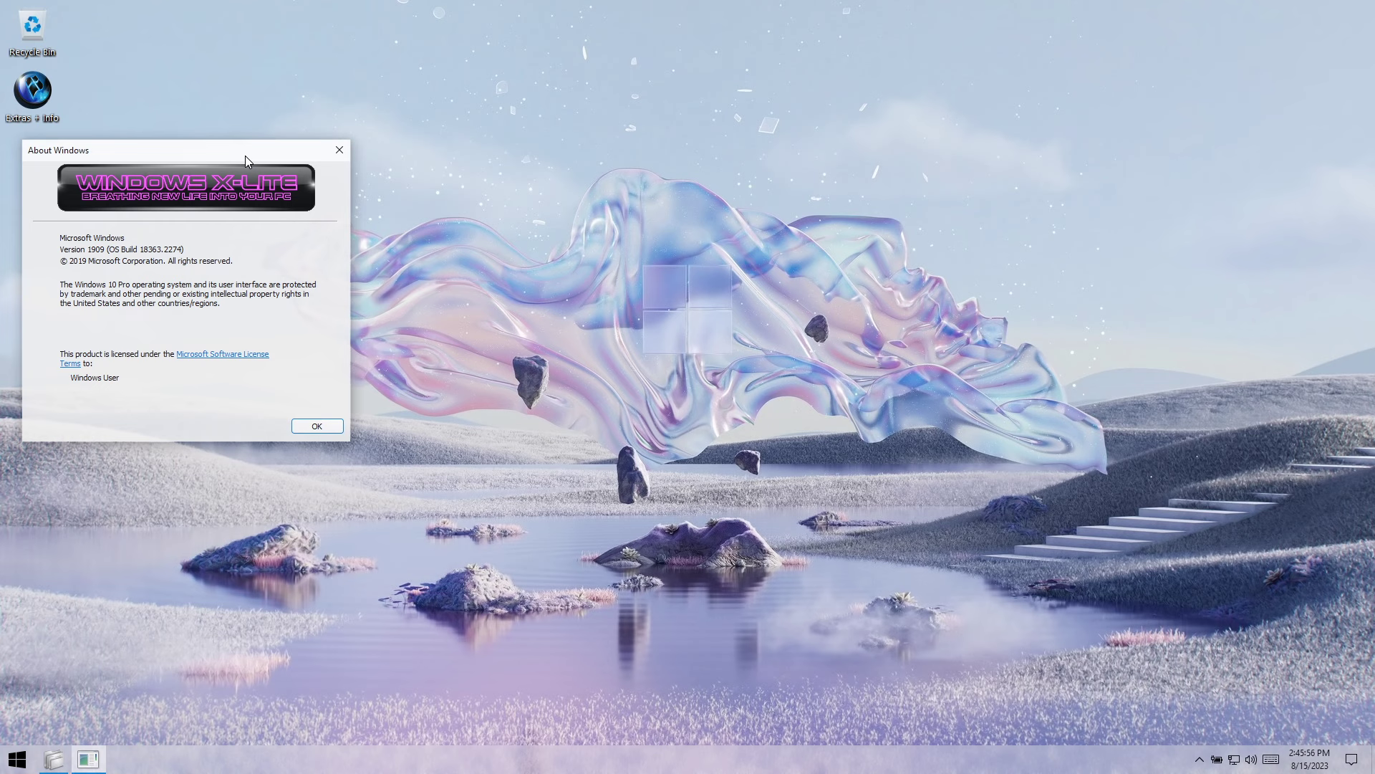
Step: Open the Extras + Info folder from the desktop and move its window clear of the About Windows dialog
{"action": "double_click", "coordinate": [44, 93]}
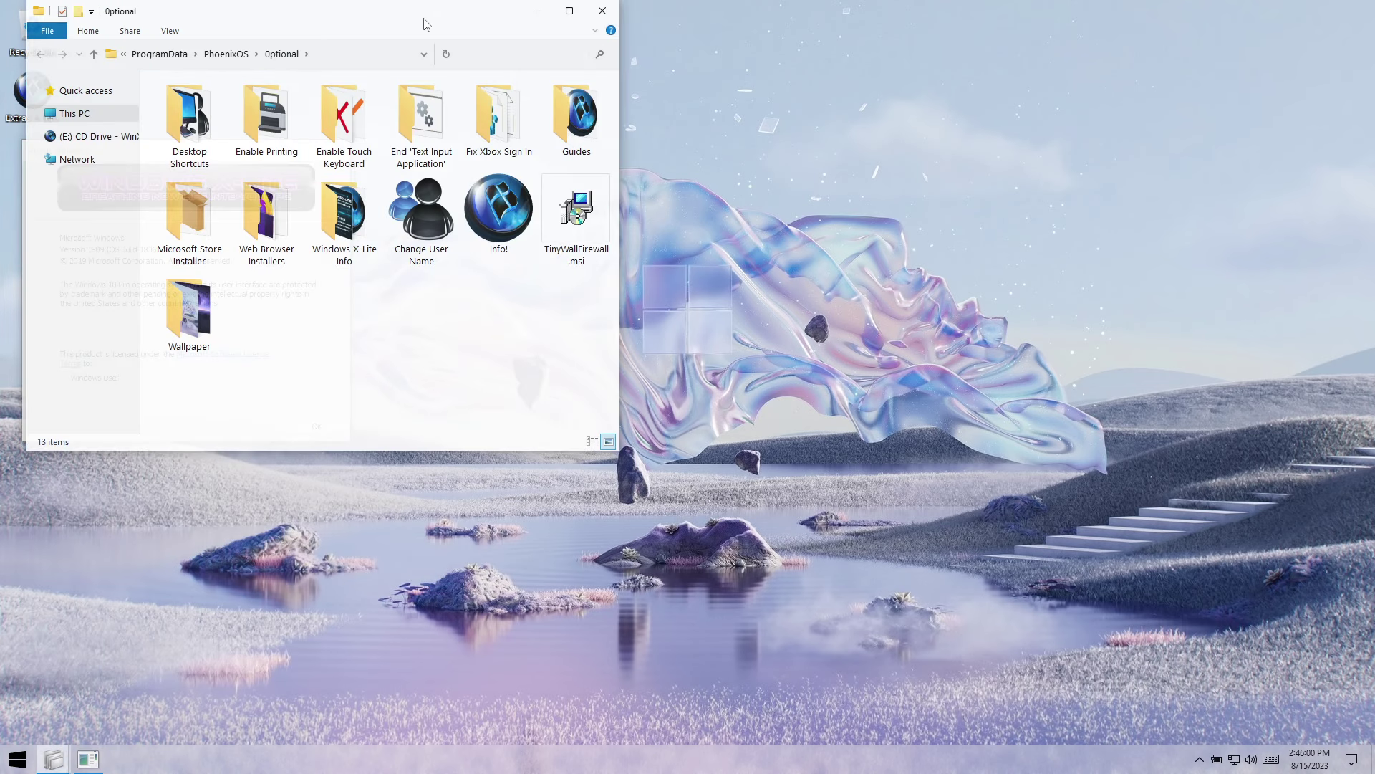
{"action": "left_click_drag", "start_coordinate": [427, 25], "coordinate": [718, 235]}
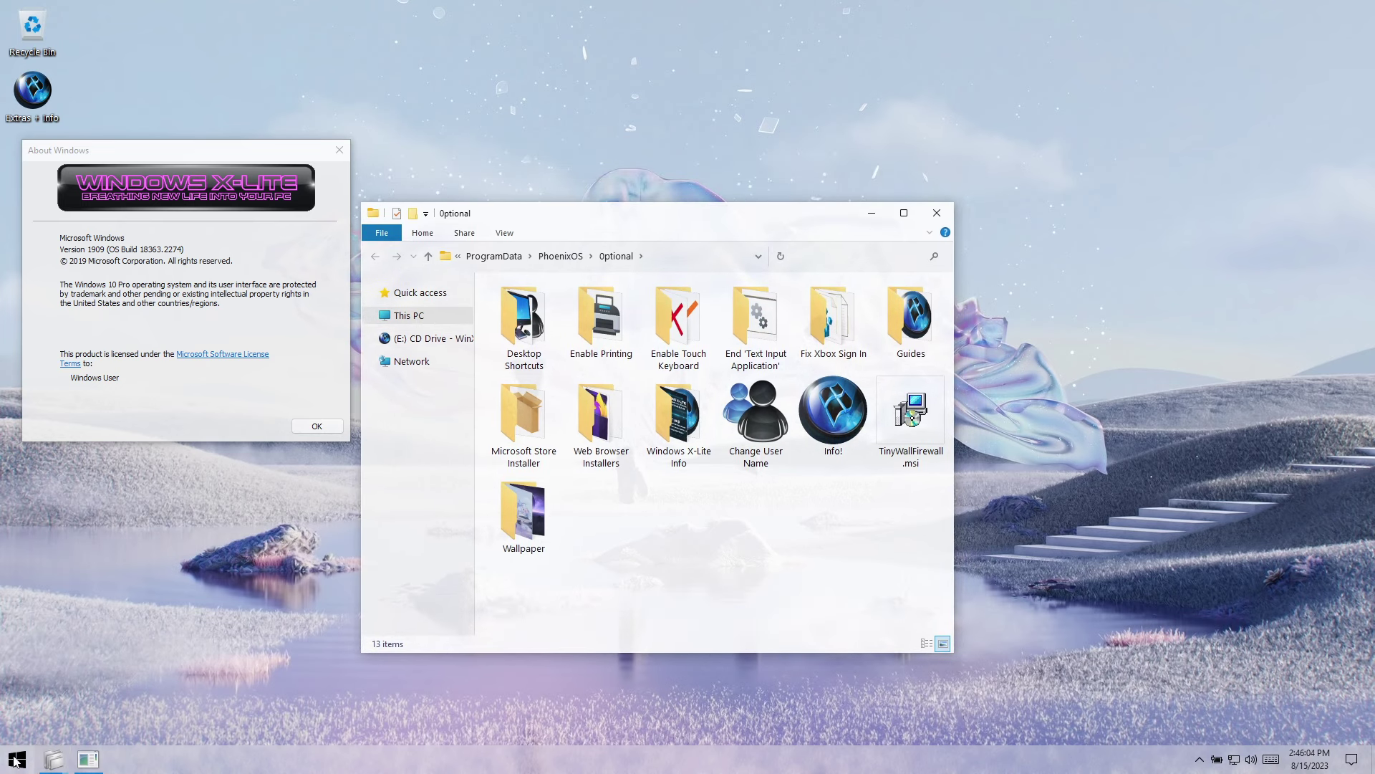
Step: In the Personalization settings, apply the Dark Crystal theme and switch to the Windows (dark neo) theme
{"action": "left_click", "coordinate": [17, 759]}
{"action": "left_click", "coordinate": [265, 648]}
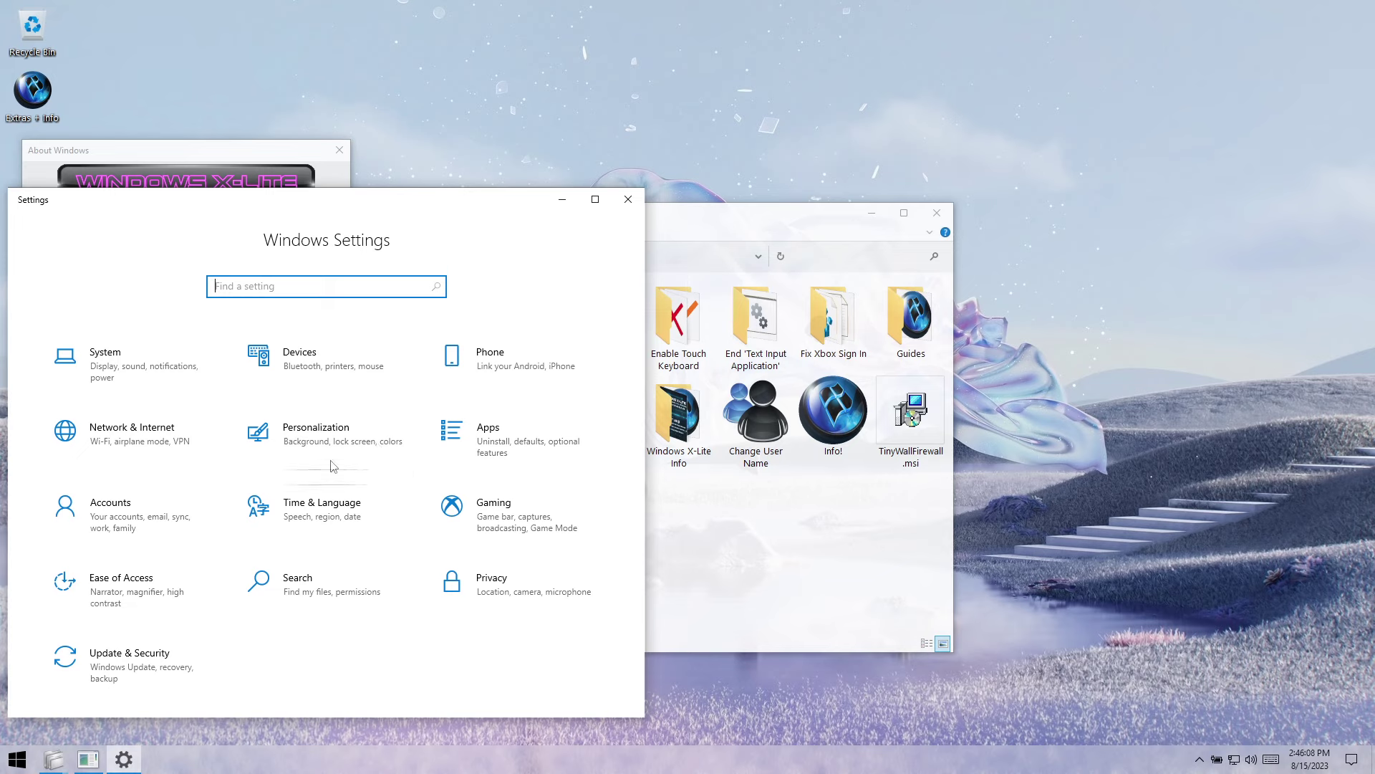
{"action": "left_click", "coordinate": [387, 439]}
{"action": "left_click", "coordinate": [106, 454]}
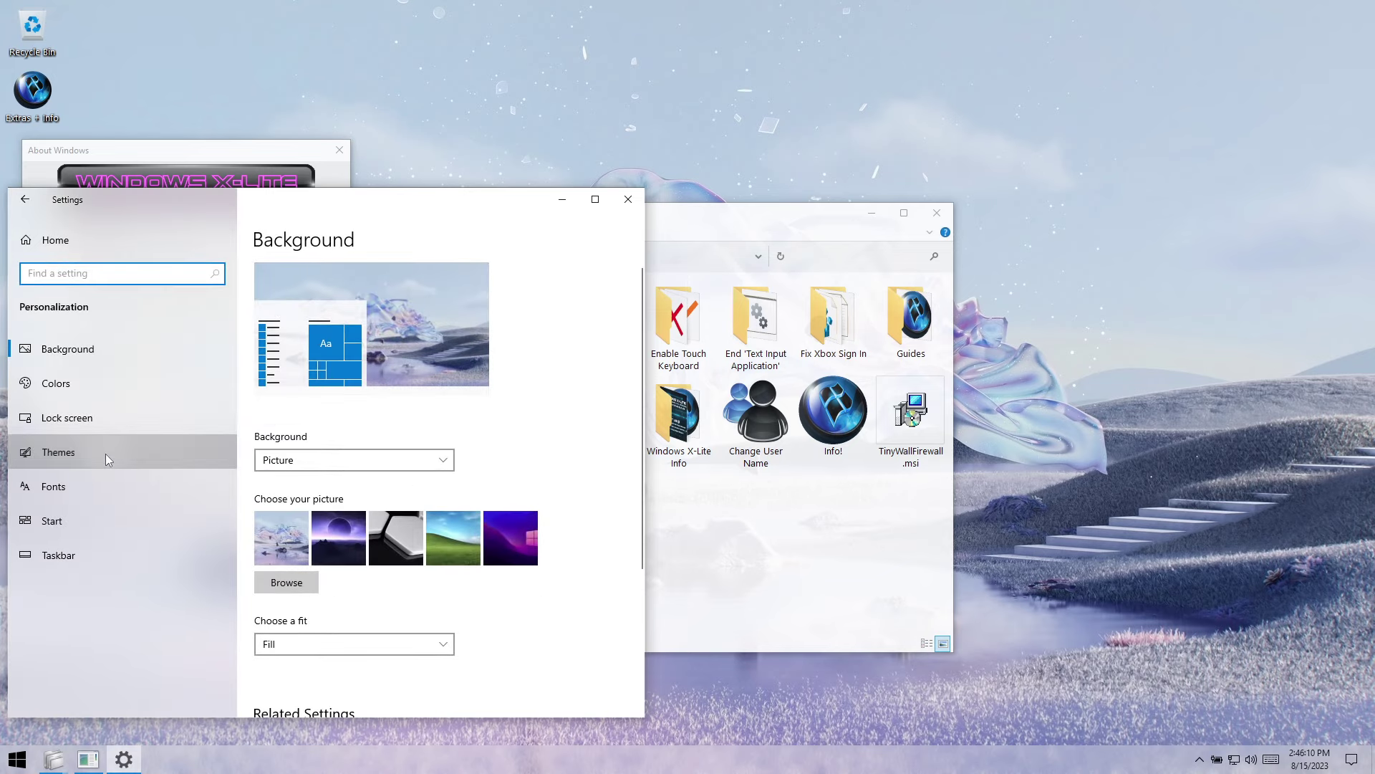
{"action": "scroll", "coordinate": [505, 494], "scroll_direction": "down", "scroll_amount": 5}
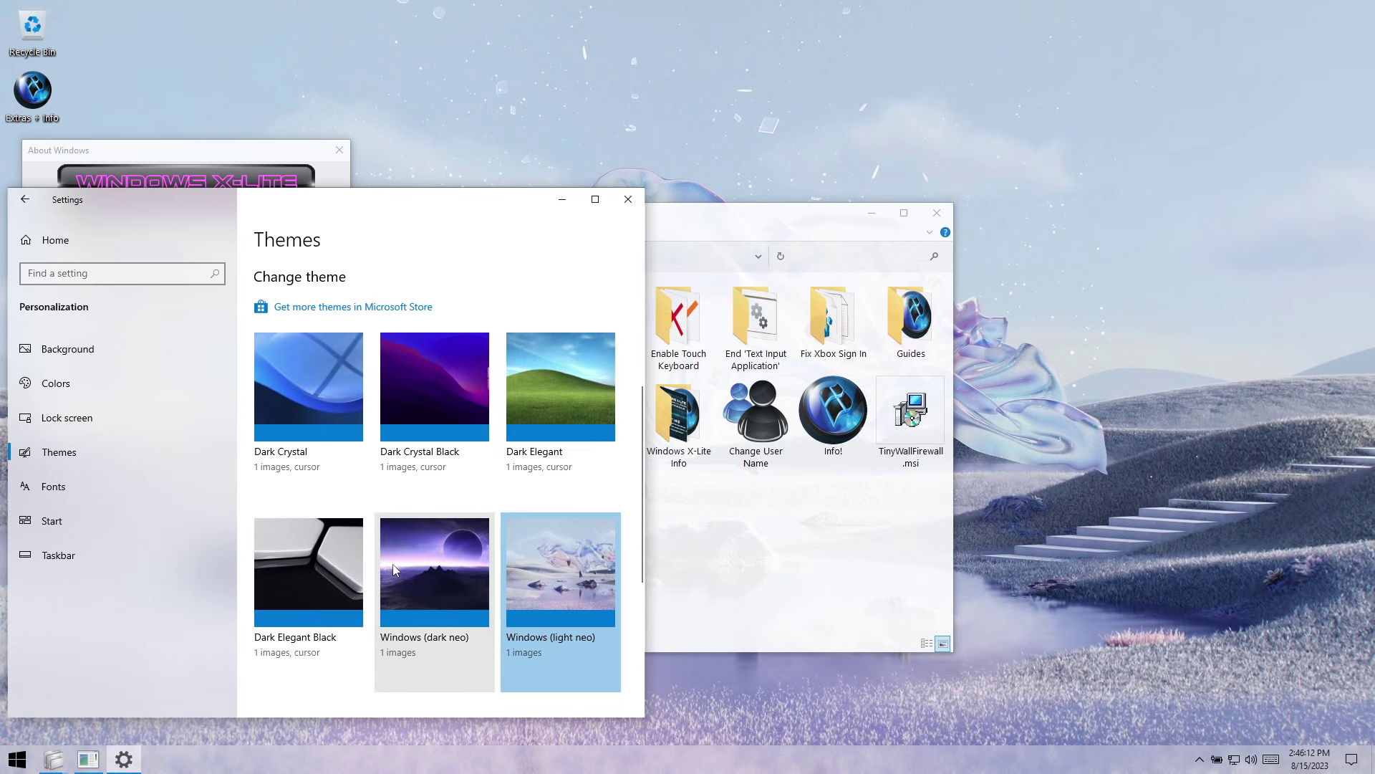
{"action": "left_click", "coordinate": [358, 415]}
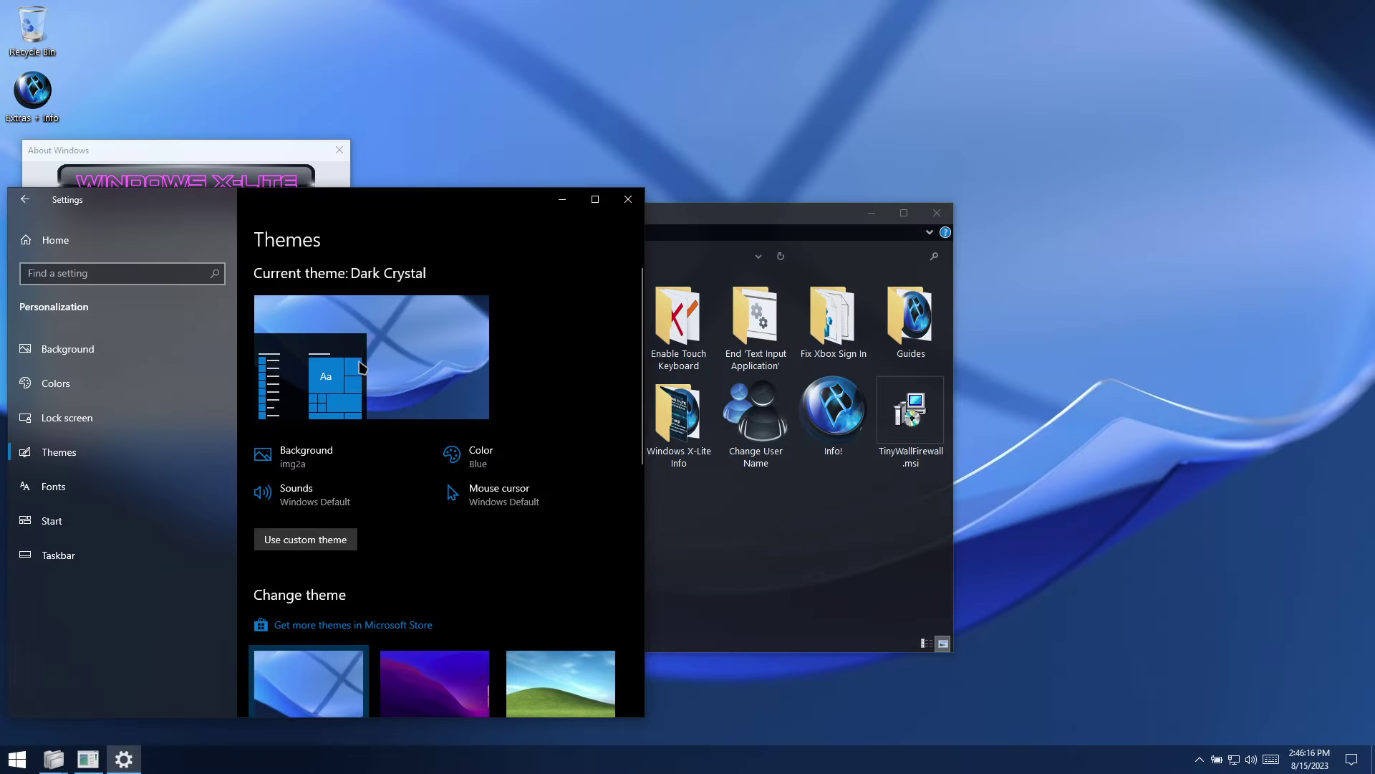
{"action": "scroll", "coordinate": [494, 376], "scroll_direction": "down", "scroll_amount": 5}
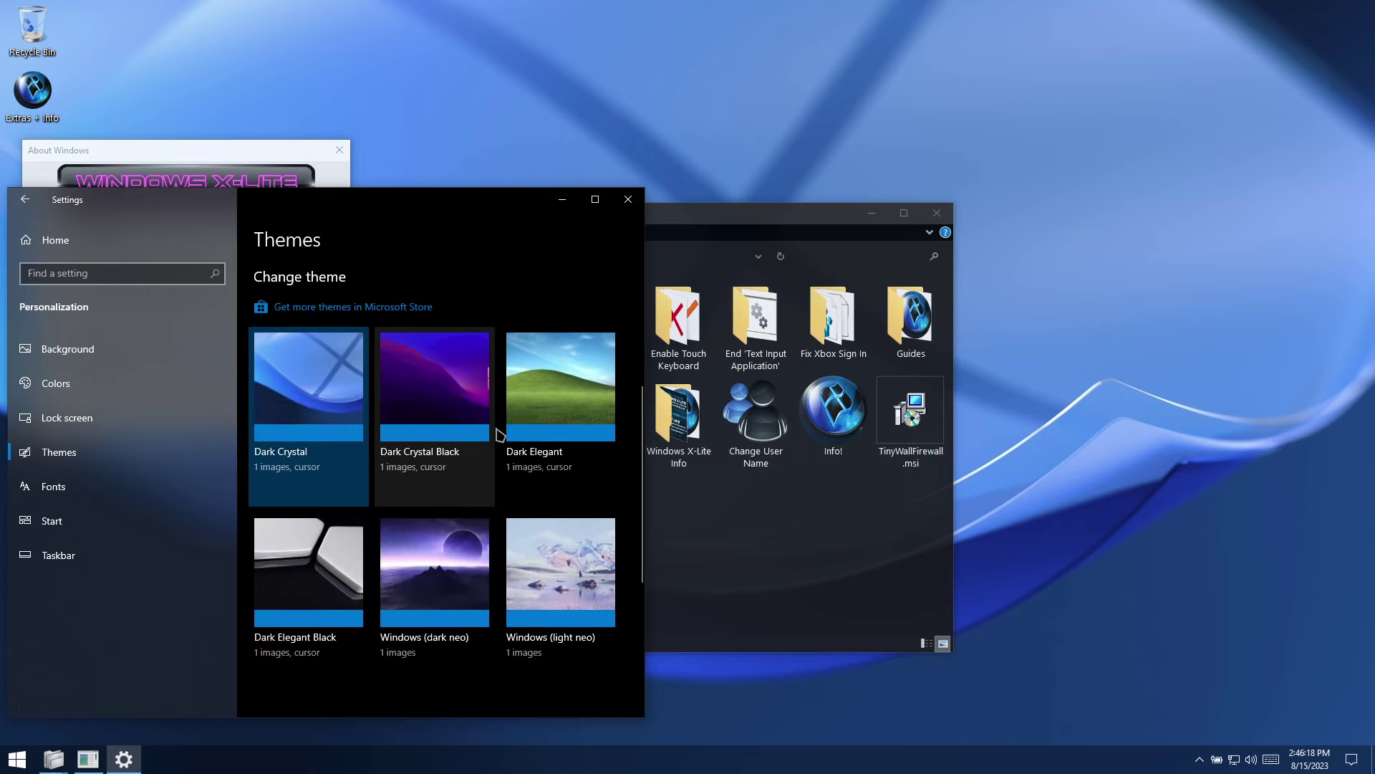
{"action": "left_click", "coordinate": [447, 570]}
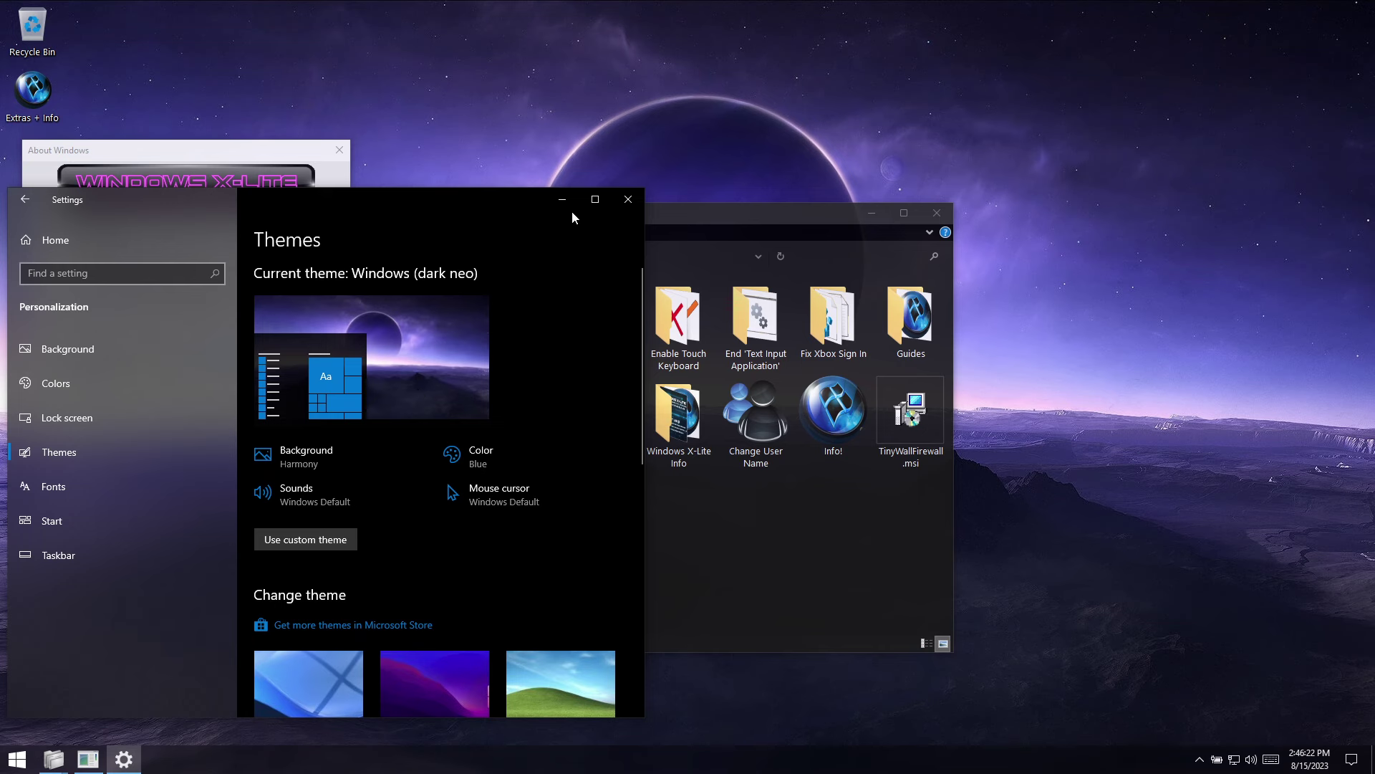
Step: Close Settings and the About Windows dialog, and move the Extras + Info folder window closer to the desktop icons
{"action": "left_click", "coordinate": [629, 199]}
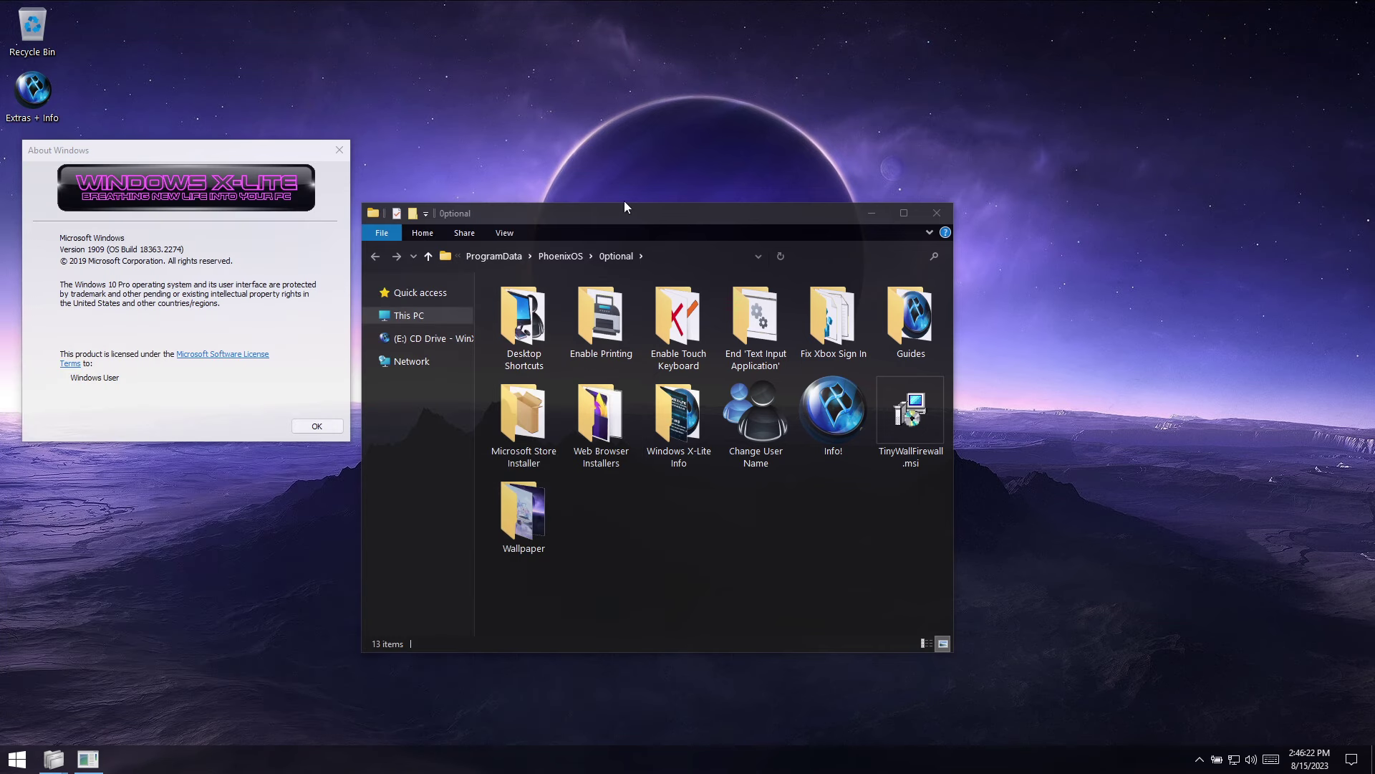
{"action": "left_click", "coordinate": [317, 426]}
{"action": "left_click_drag", "start_coordinate": [732, 213], "coordinate": [452, 146]}
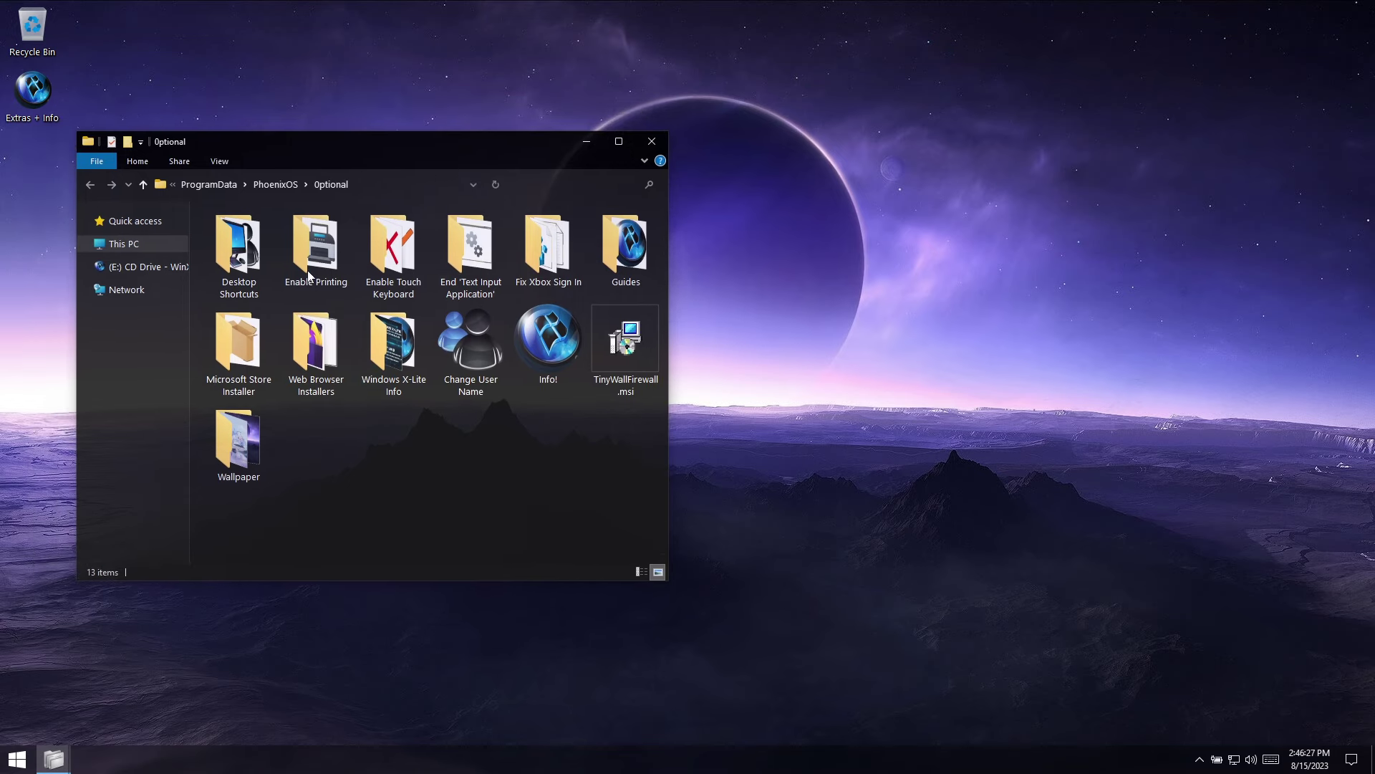
Step: Use the Change User Name shortcut in Desktop Shortcuts to rename the Admin account to "Peaches!", and close the account window
{"action": "double_click", "coordinate": [266, 265]}
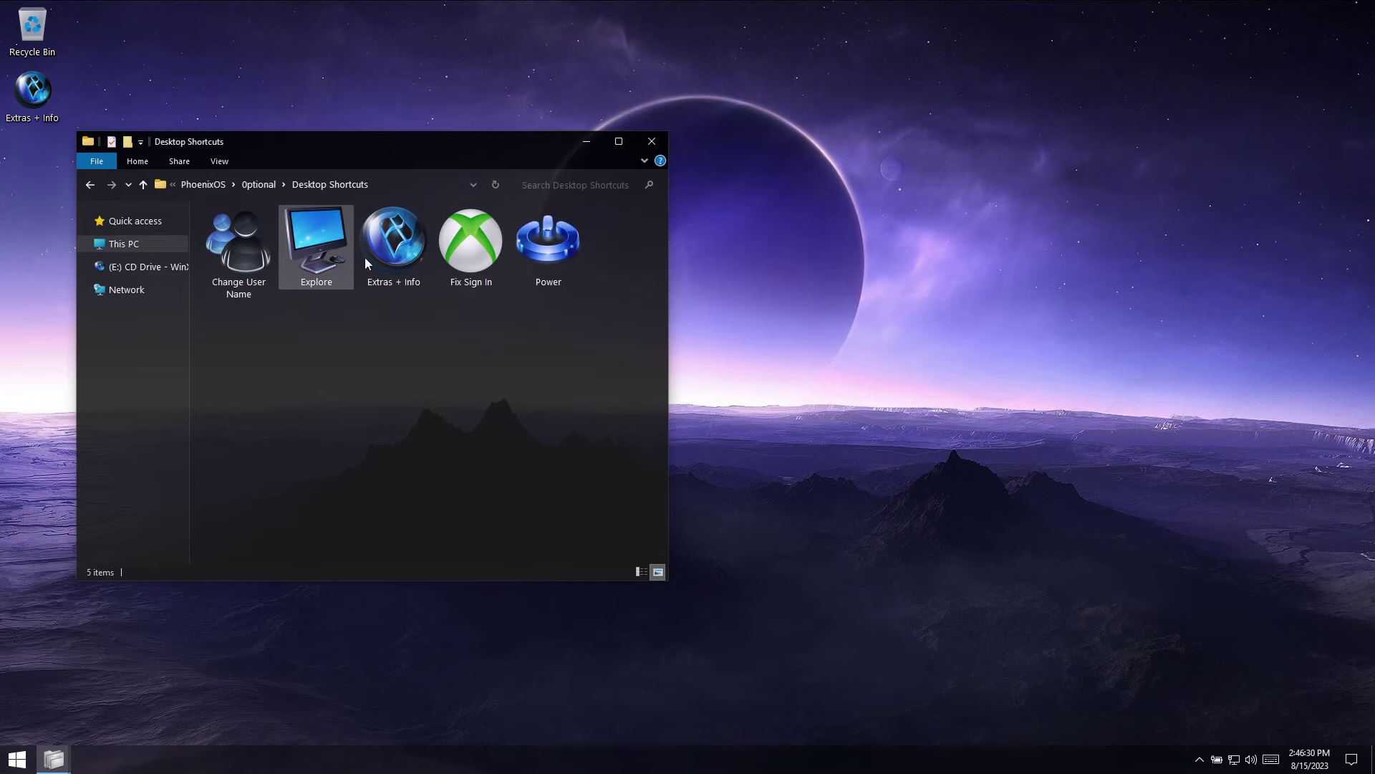
{"action": "double_click", "coordinate": [258, 252]}
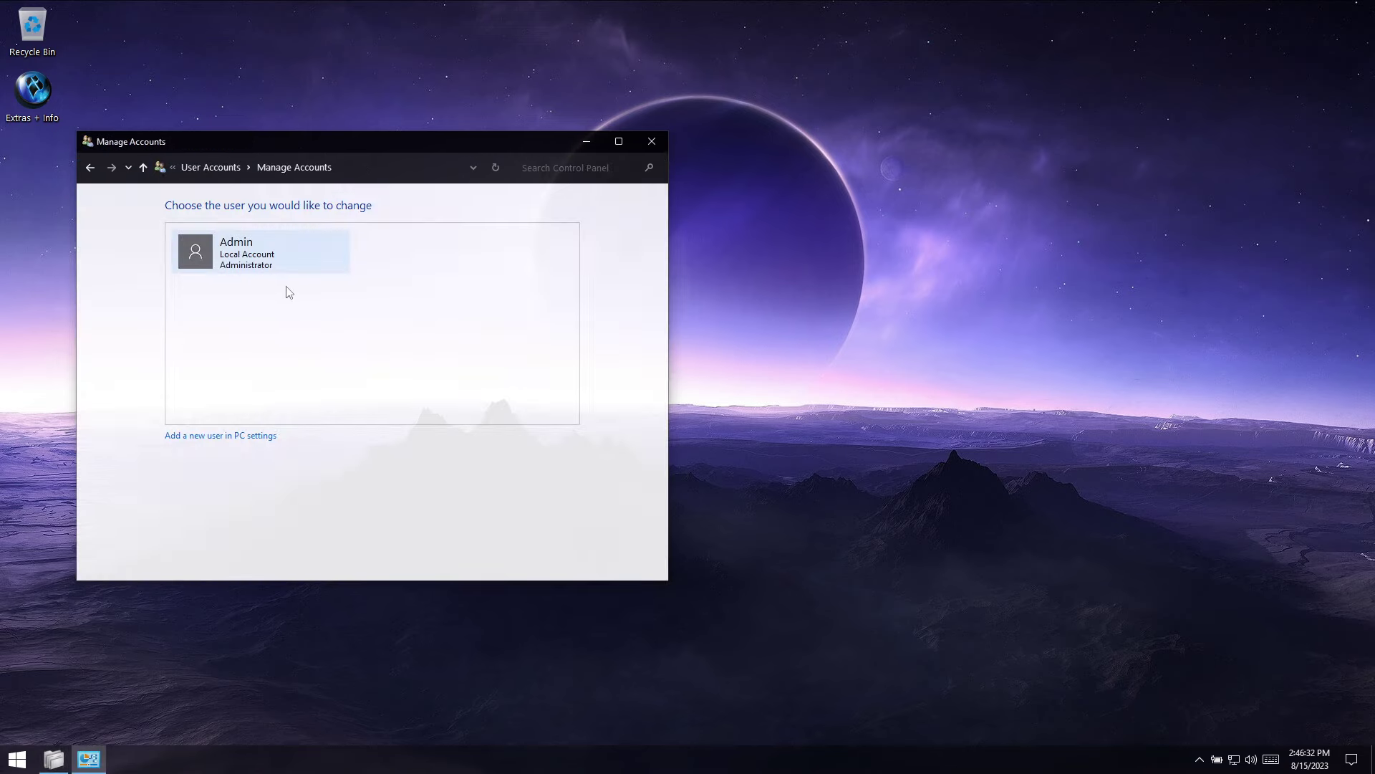
{"action": "left_click", "coordinate": [253, 249]}
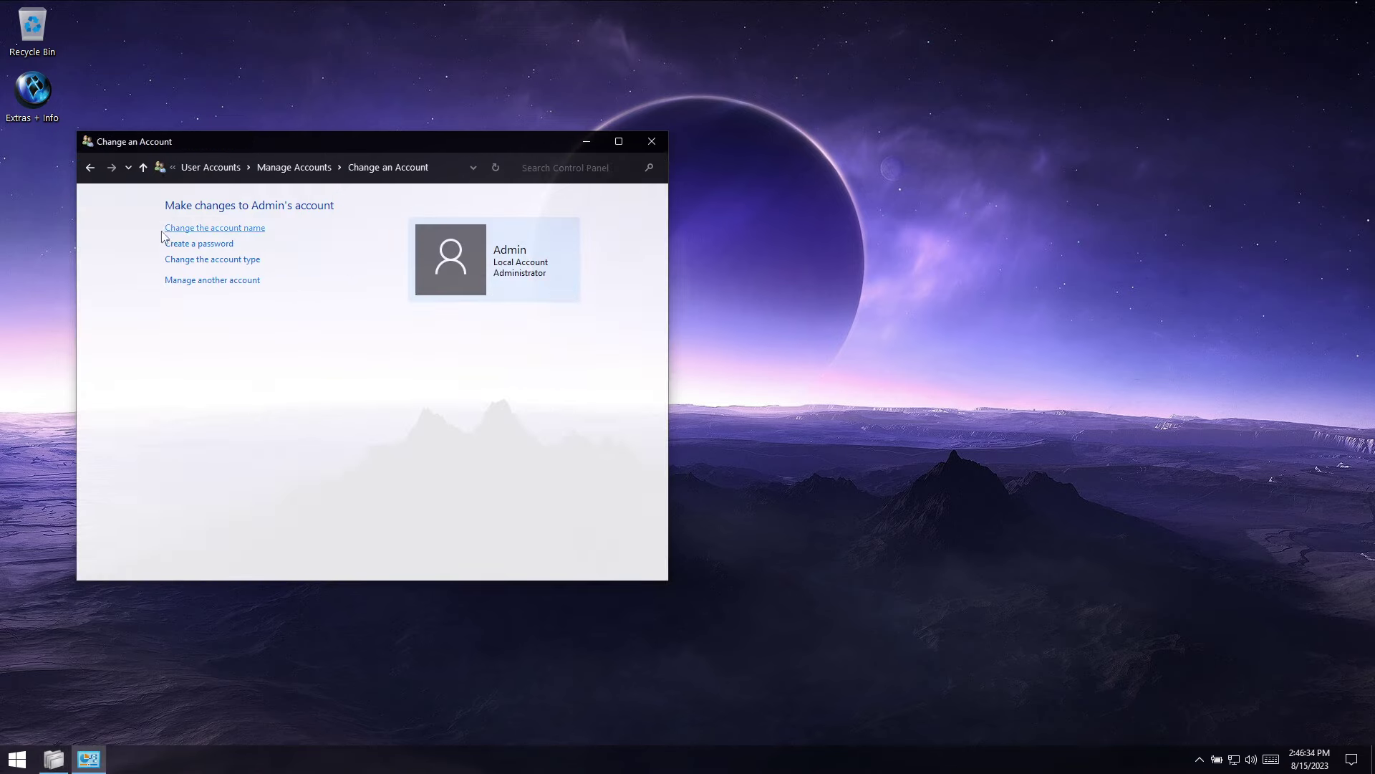
{"action": "left_click", "coordinate": [223, 228]}
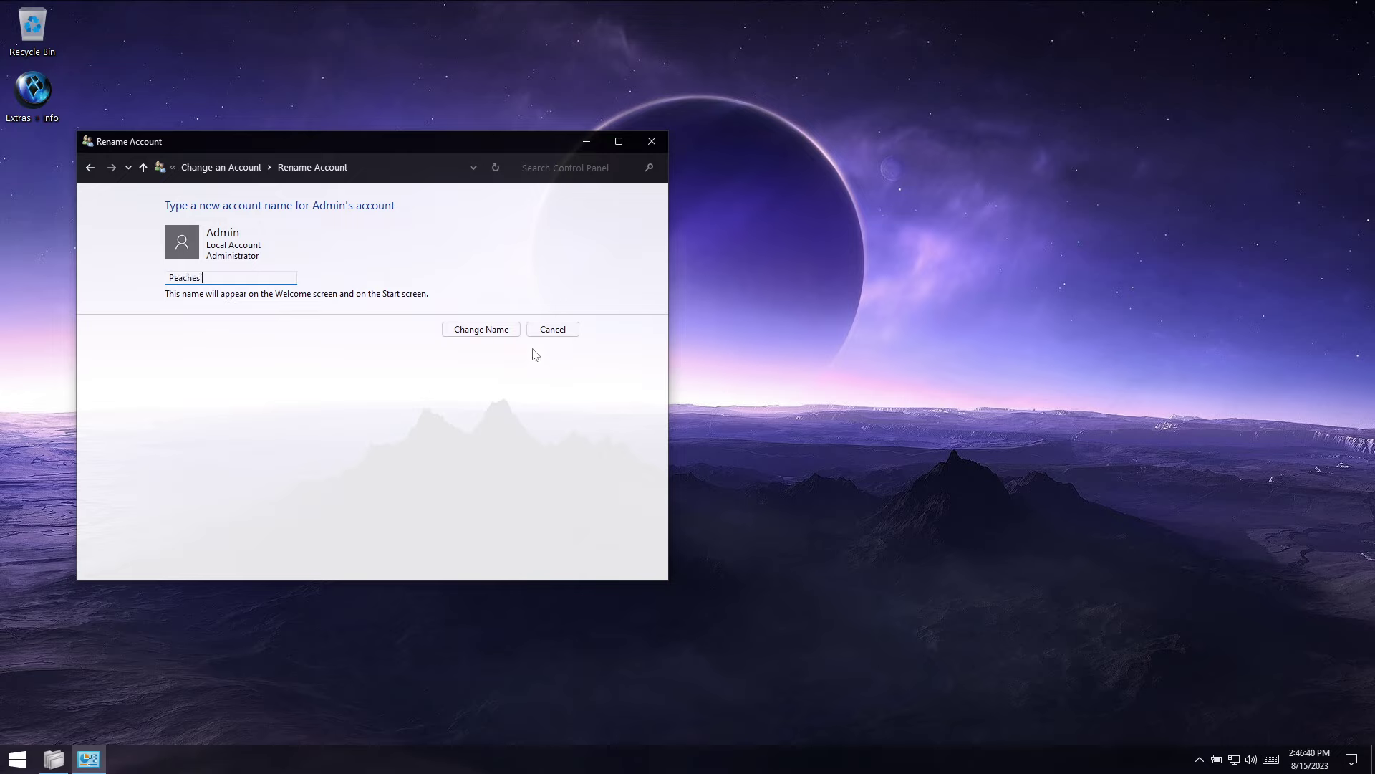
{"action": "left_click", "coordinate": [499, 330]}
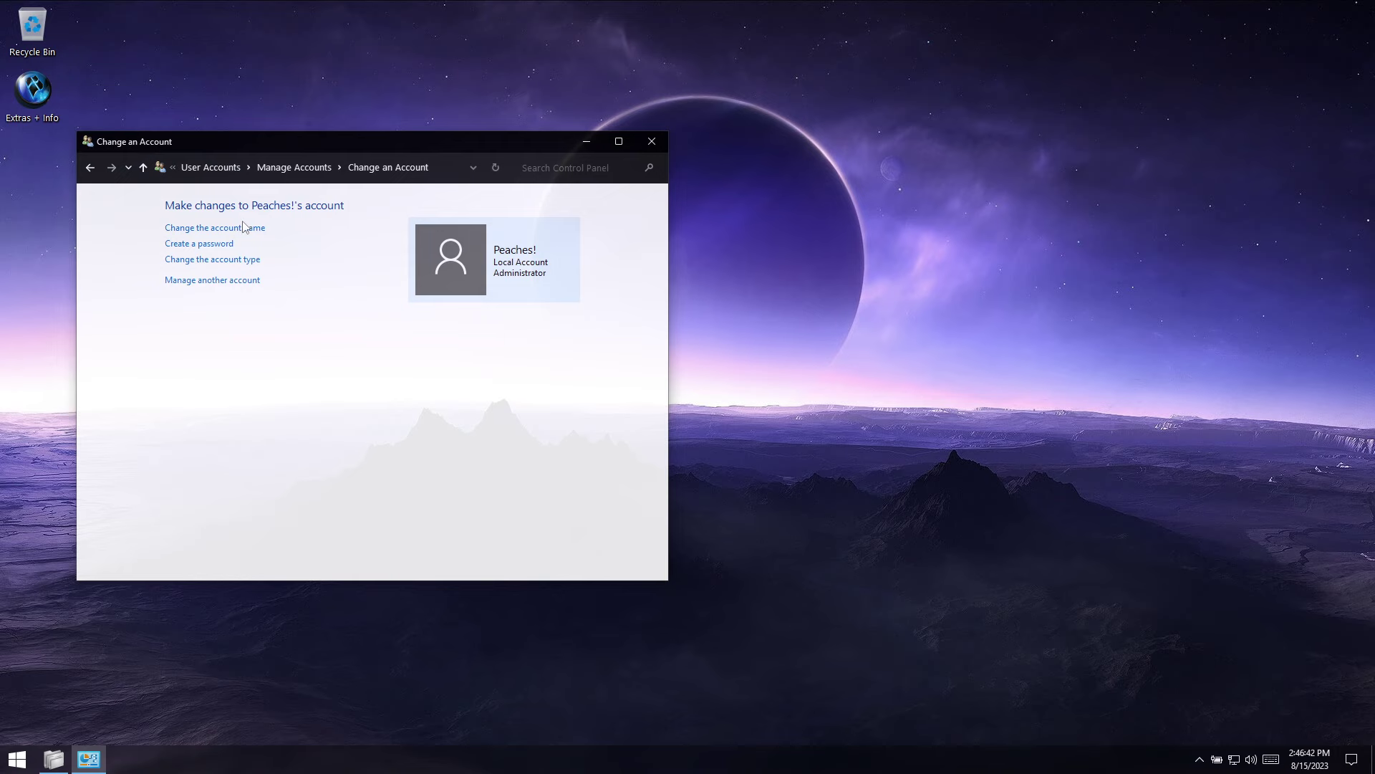
{"action": "left_click", "coordinate": [653, 141]}
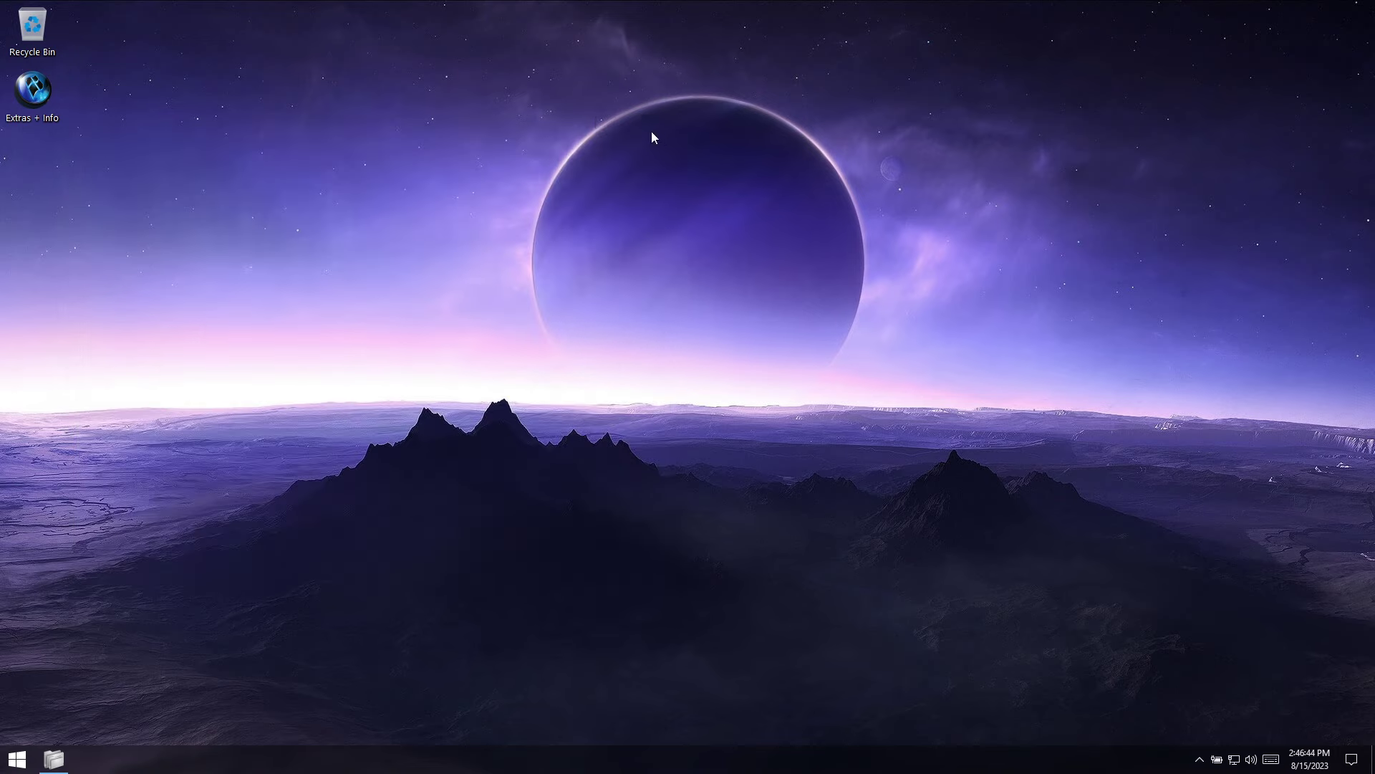
Step: Reopen Extras + Info, run Printing Enabler from the Enable Printing folder, and move its console window beside the folder
{"action": "double_click", "coordinate": [44, 100]}
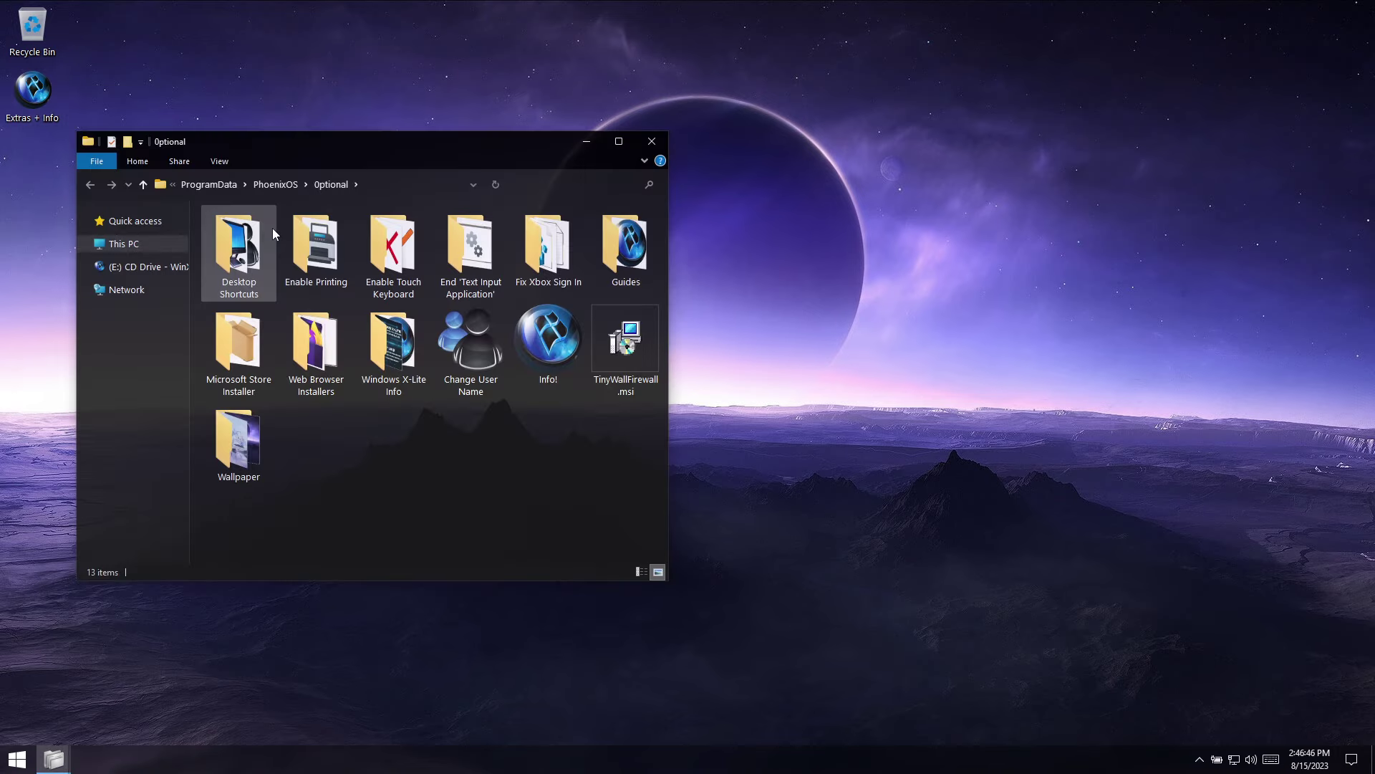
{"action": "double_click", "coordinate": [317, 255]}
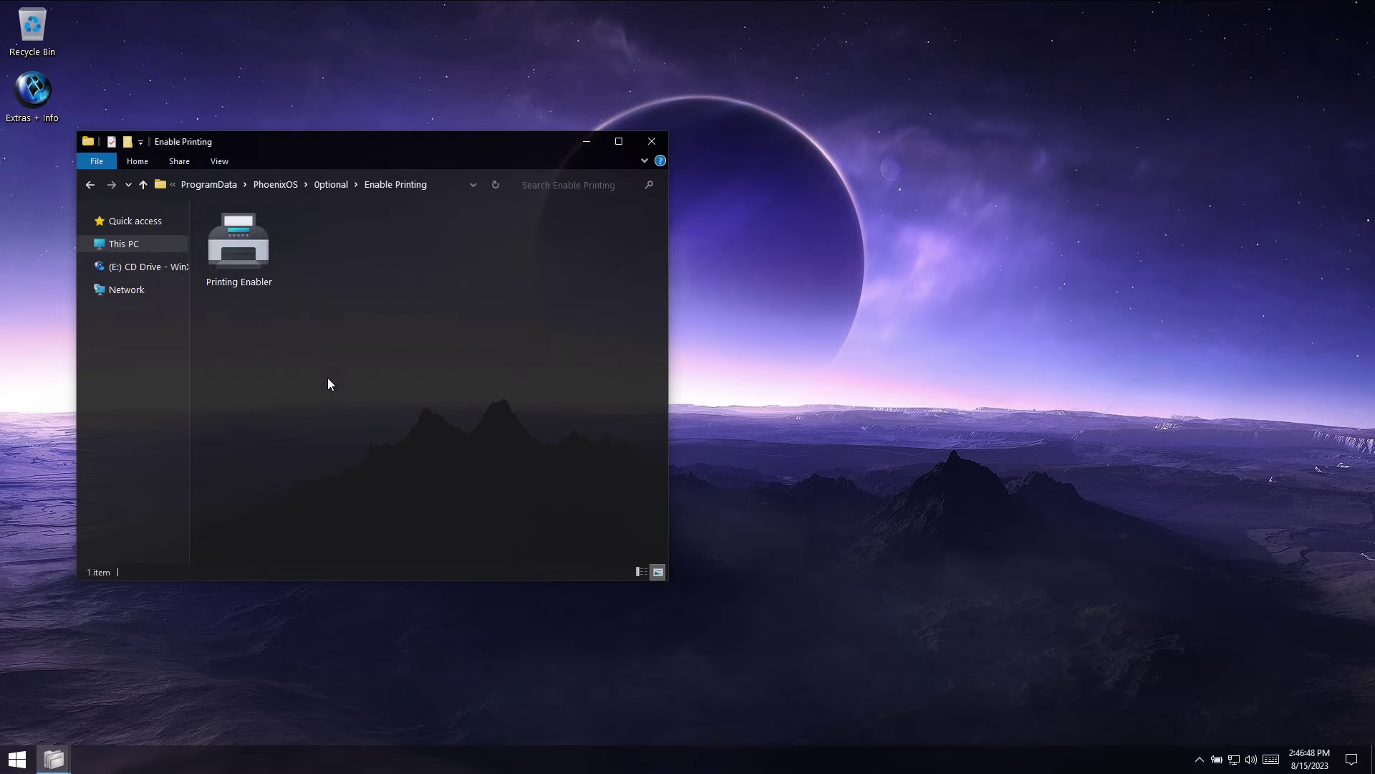
{"action": "right_click", "coordinate": [253, 251]}
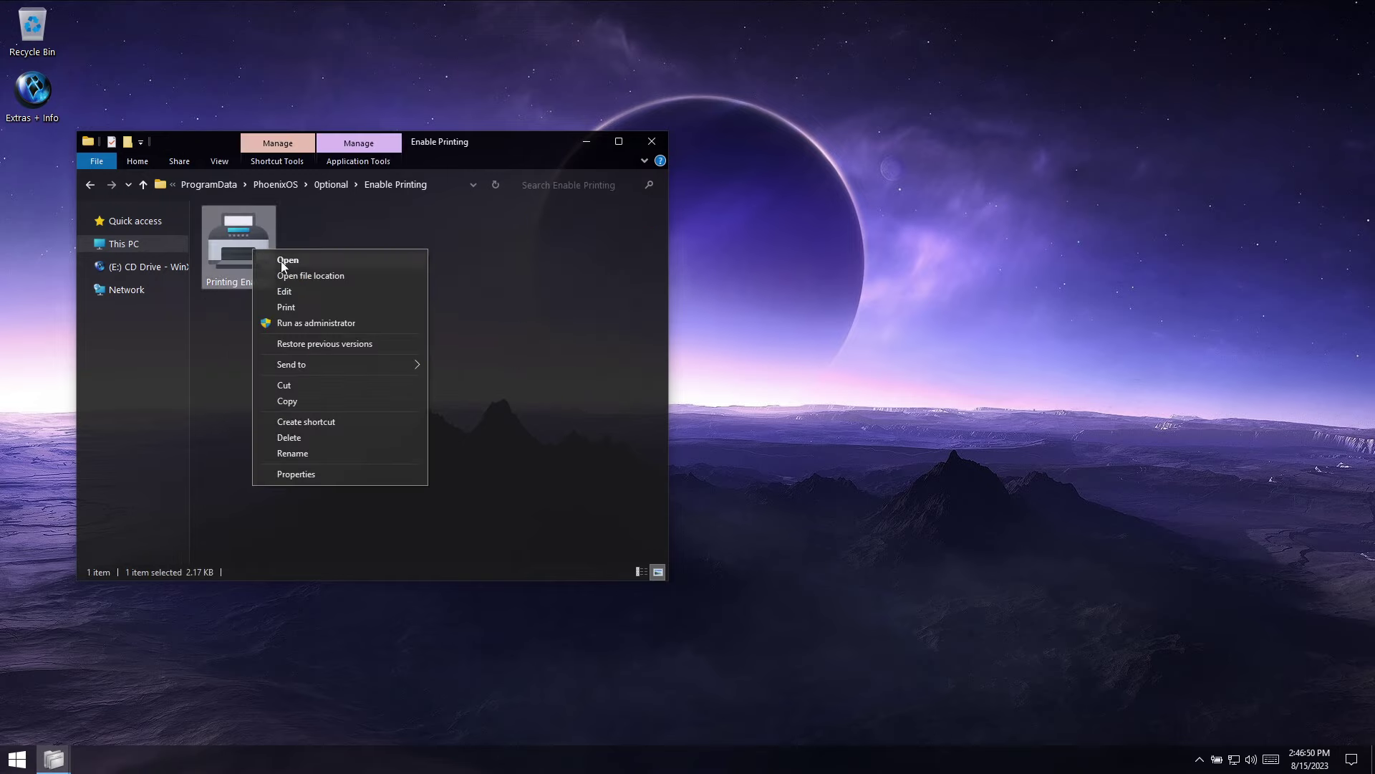
{"action": "left_click", "coordinate": [287, 261]}
{"action": "left_click_drag", "start_coordinate": [301, 87], "coordinate": [934, 101]}
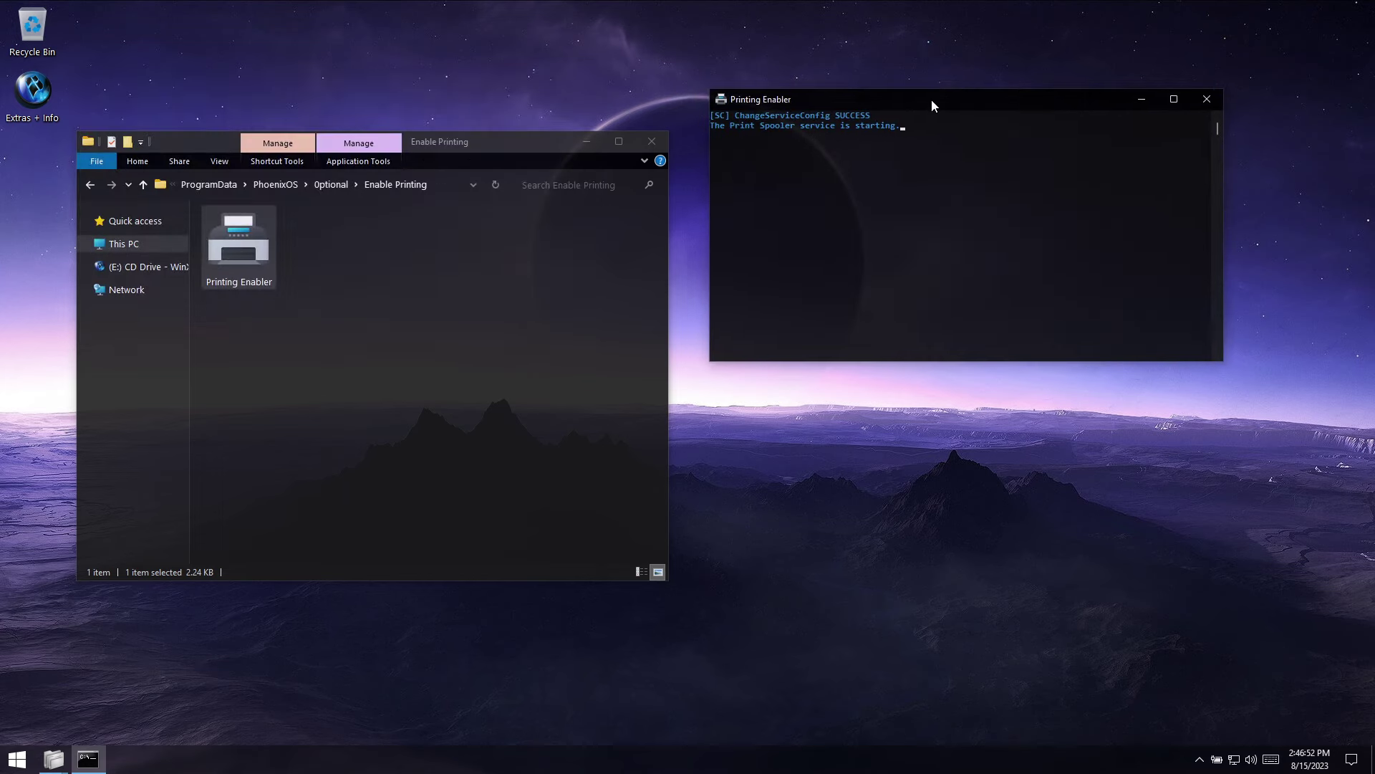
Step: In the Enable Touch Keyboard folder, run Touch Keyboard Off, followed by Touch Keyboard On
{"action": "left_click", "coordinate": [144, 184]}
{"action": "double_click", "coordinate": [400, 244]}
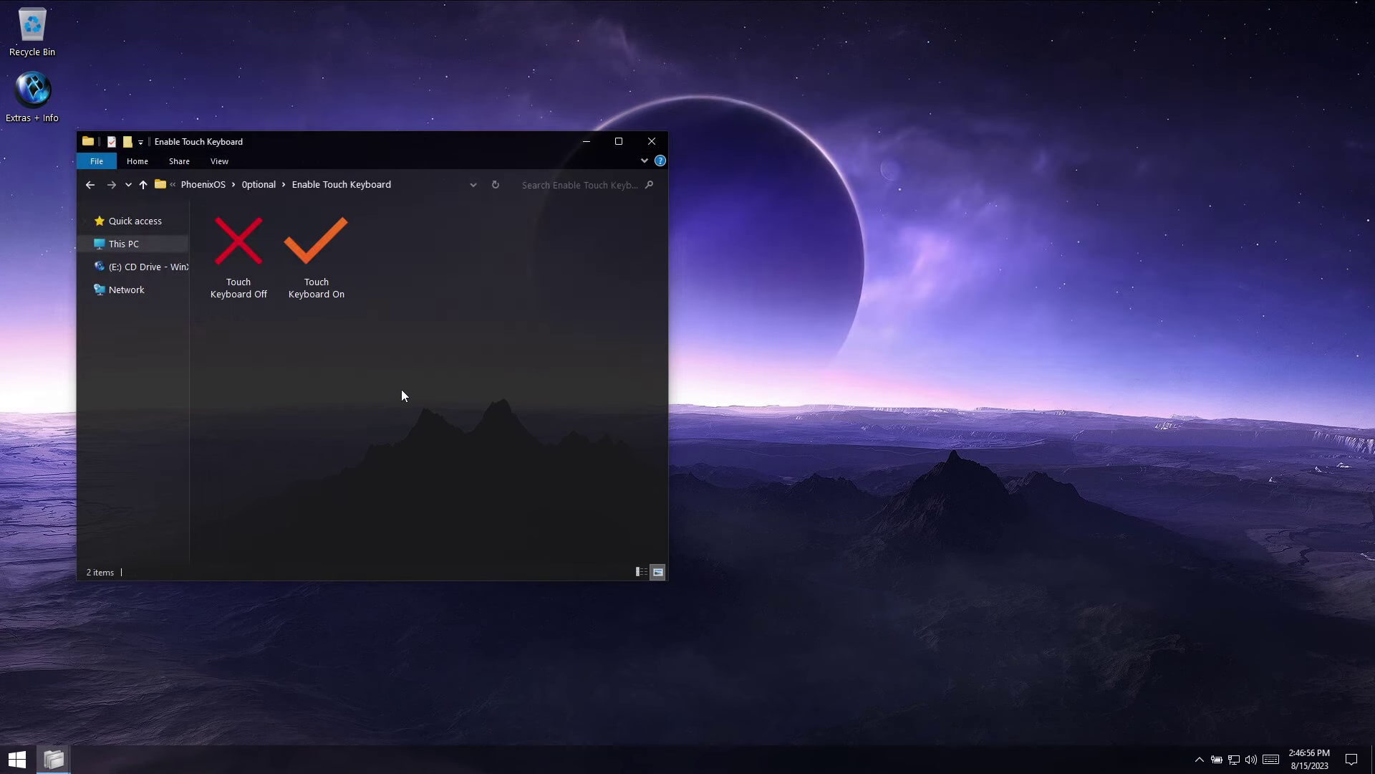
{"action": "left_click", "coordinate": [249, 284]}
{"action": "right_click", "coordinate": [230, 254]}
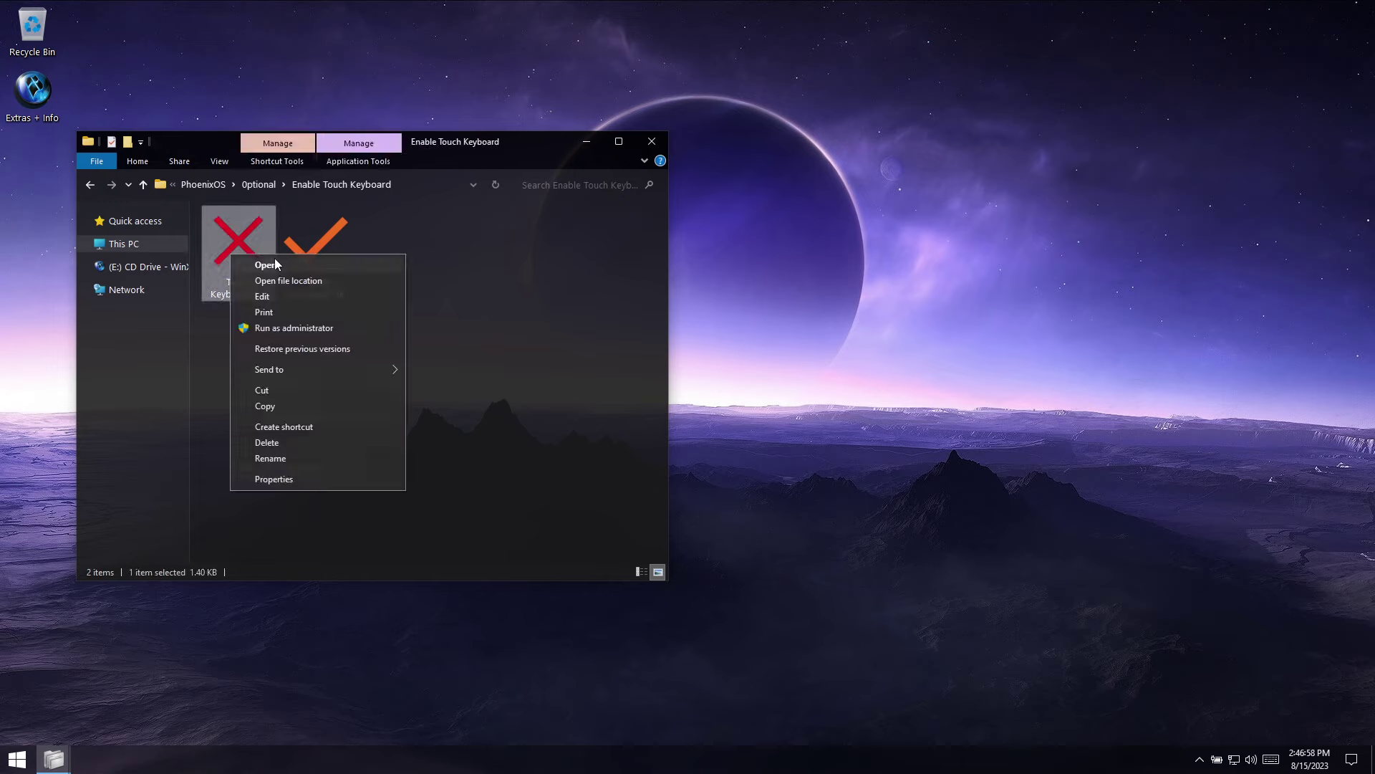
{"action": "left_click", "coordinate": [273, 261]}
{"action": "left_click", "coordinate": [337, 239]}
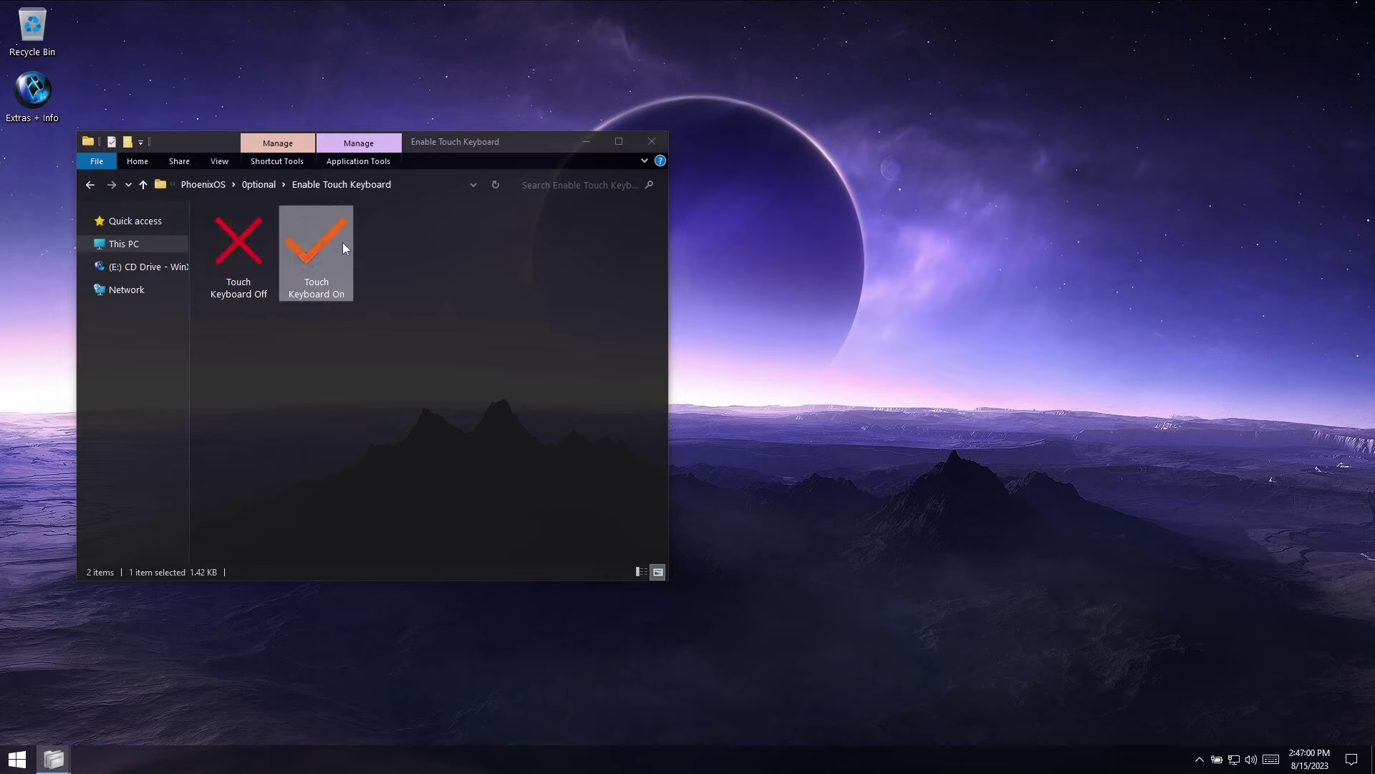
{"action": "right_click", "coordinate": [337, 242]}
{"action": "left_click", "coordinate": [384, 254]}
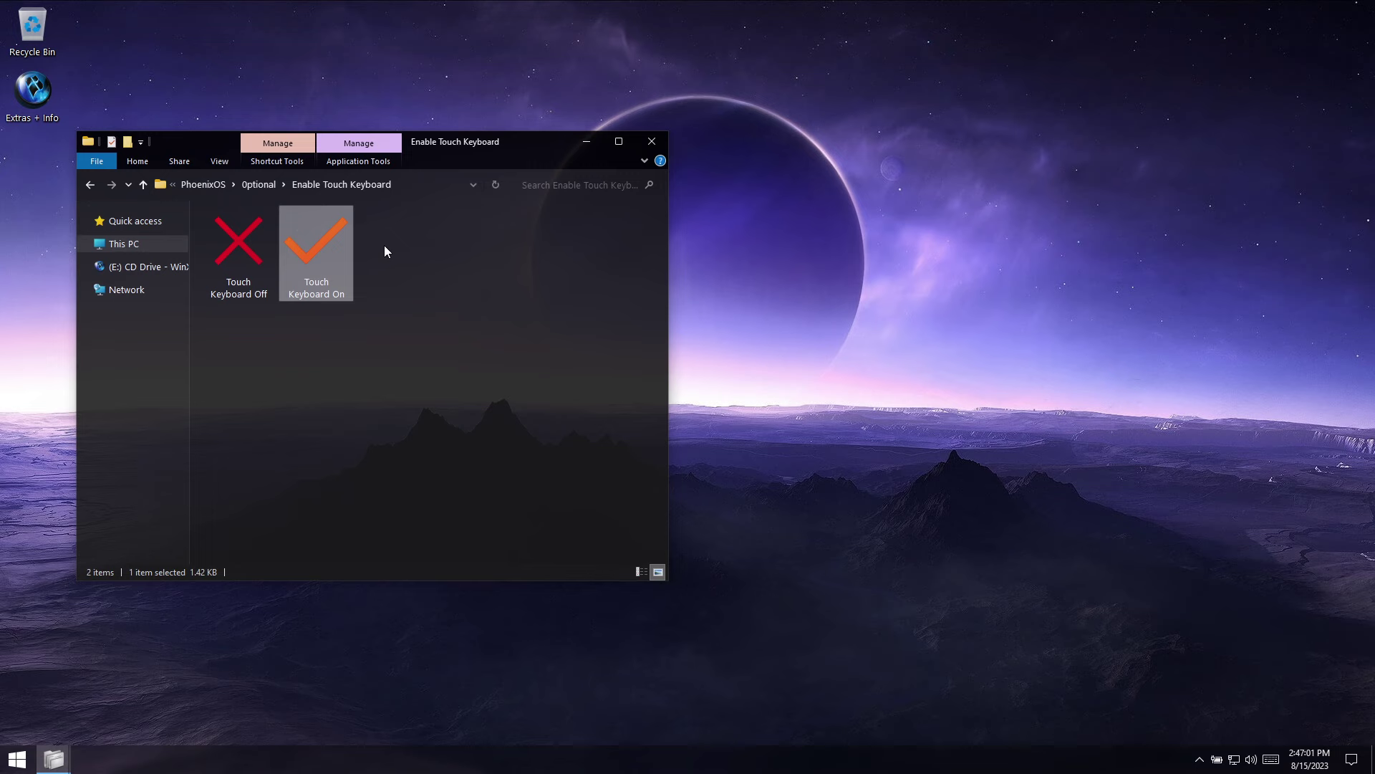
Step: Look inside the Guides folder and return to the parent folder of optional extras
{"action": "left_click", "coordinate": [143, 185]}
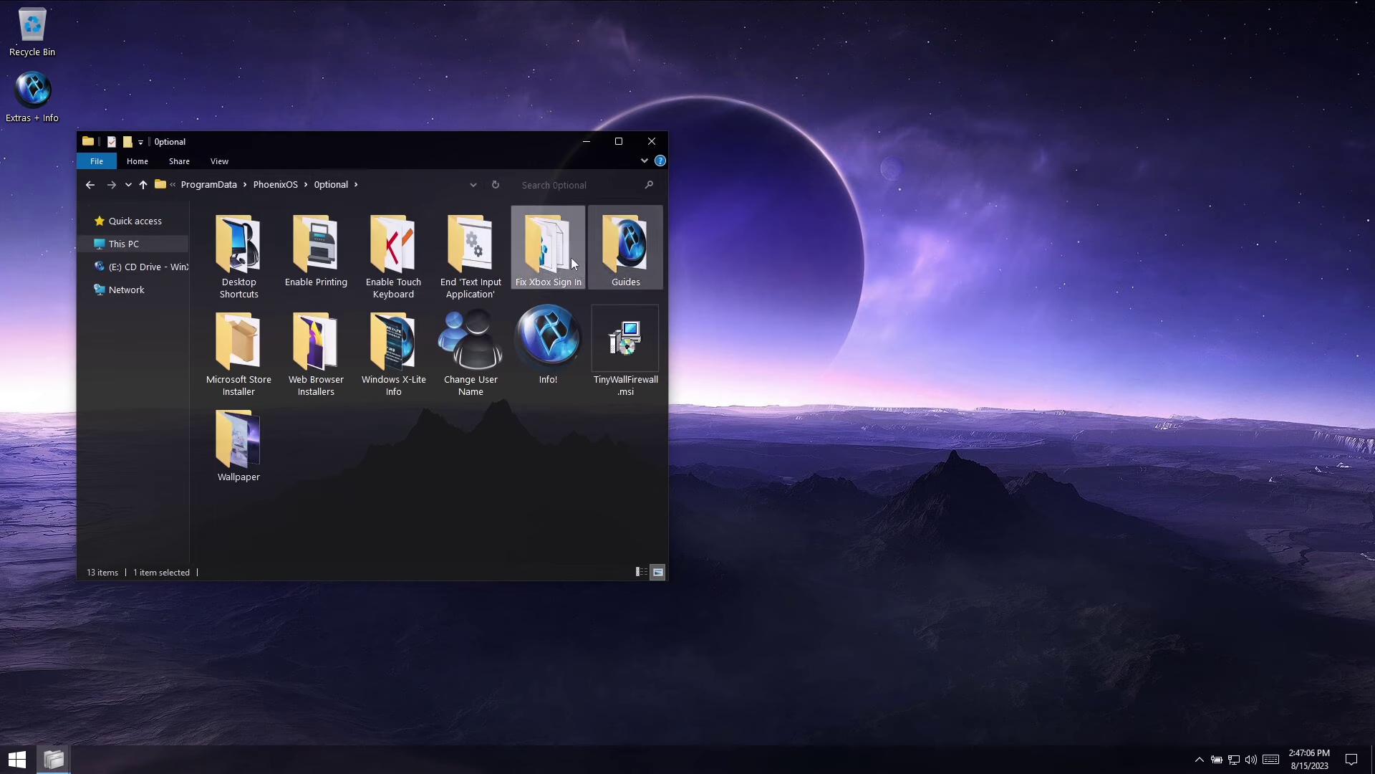
{"action": "double_click", "coordinate": [629, 256]}
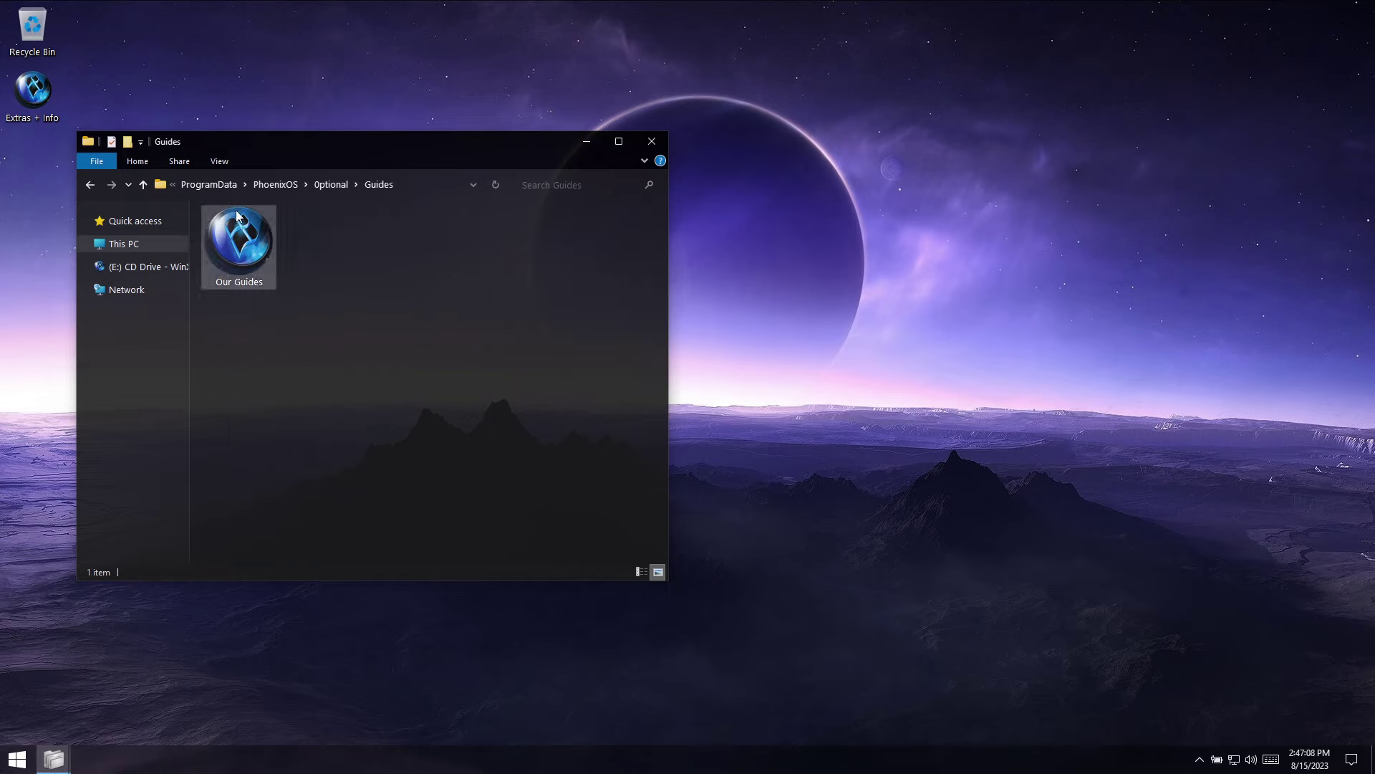
{"action": "left_click", "coordinate": [144, 186]}
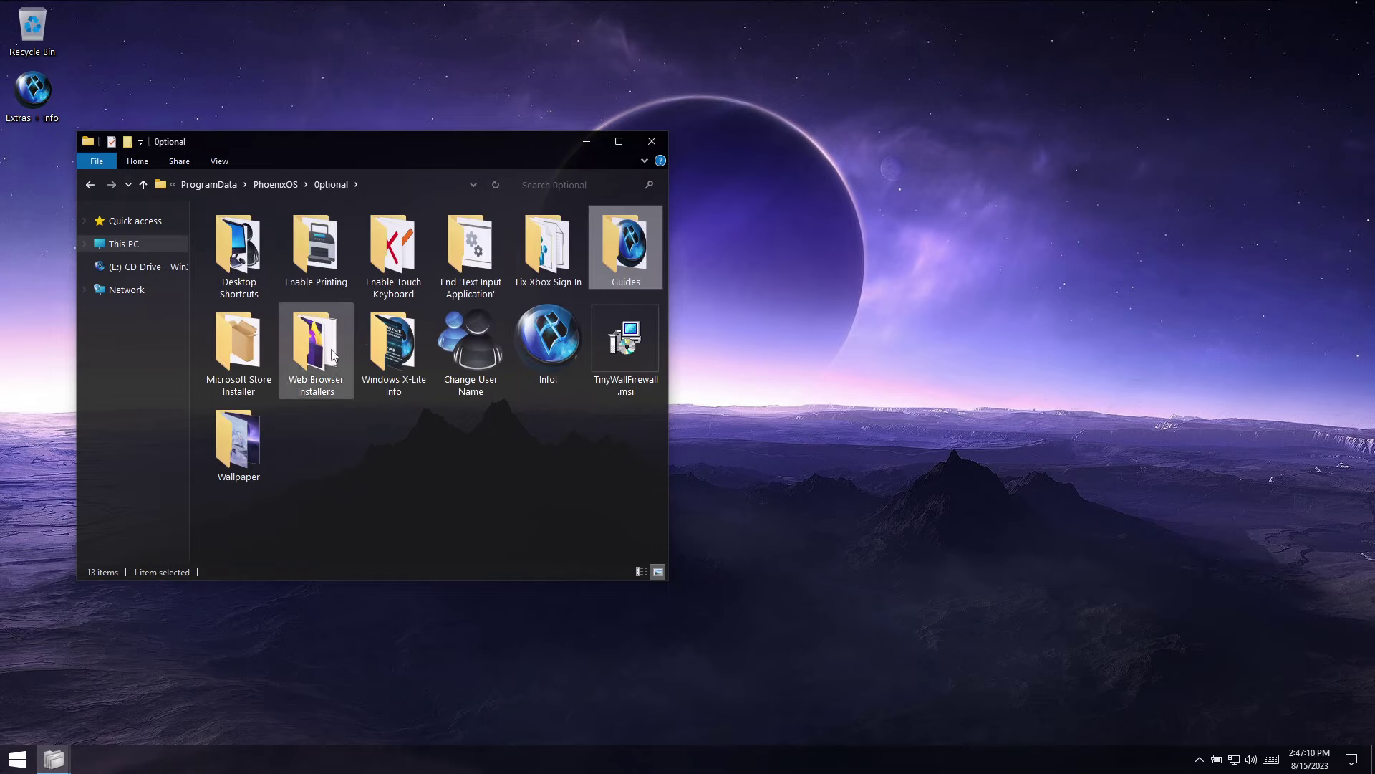
Step: Install Firefox with FirefoxSetup.exe from the Web Browser Installers folder, and return to the parent folder
{"action": "double_click", "coordinate": [316, 333]}
{"action": "double_click", "coordinate": [452, 215]}
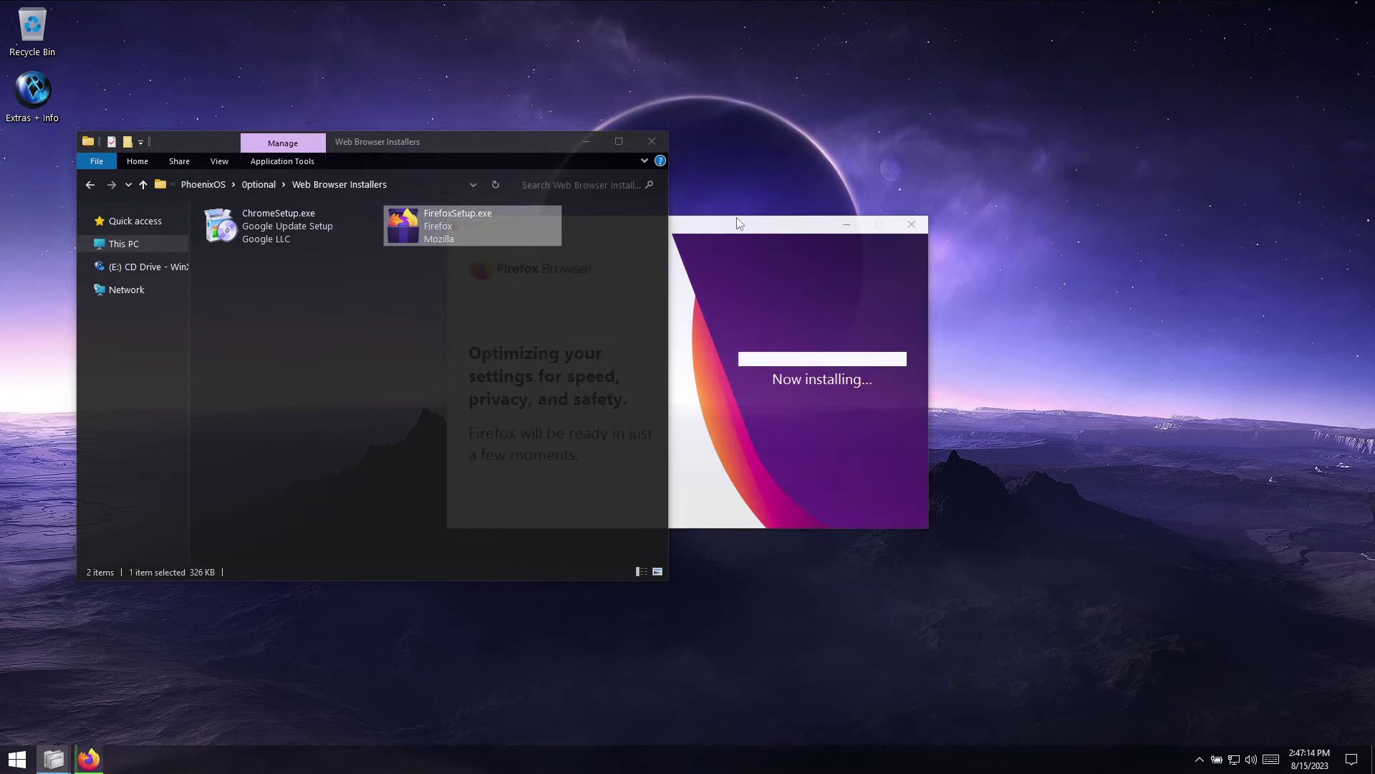
{"action": "left_click_drag", "start_coordinate": [755, 229], "coordinate": [915, 153]}
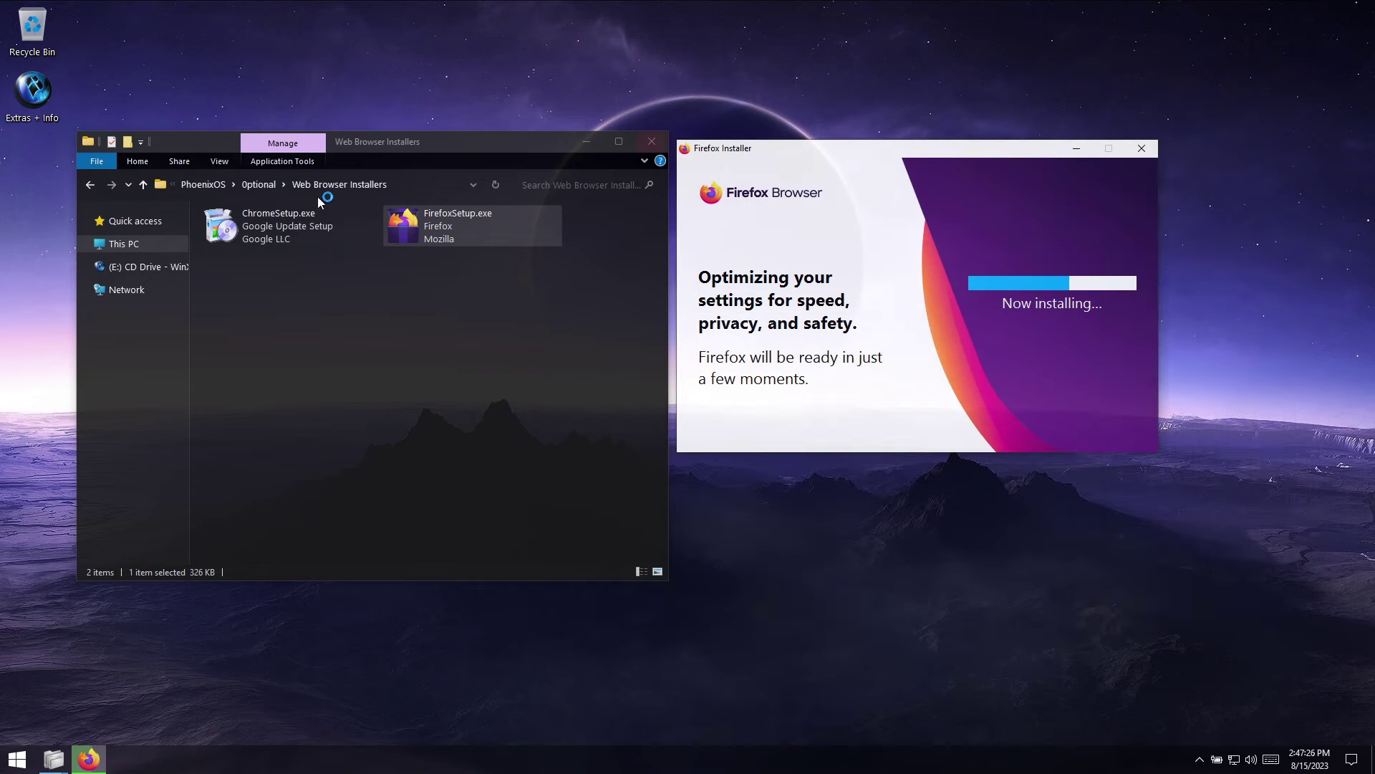
{"action": "left_click", "coordinate": [142, 184]}
Step: Move the folder window slightly and close both Firefox tabs, the privacy notice and the welcome page
{"action": "left_click_drag", "start_coordinate": [396, 147], "coordinate": [355, 164]}
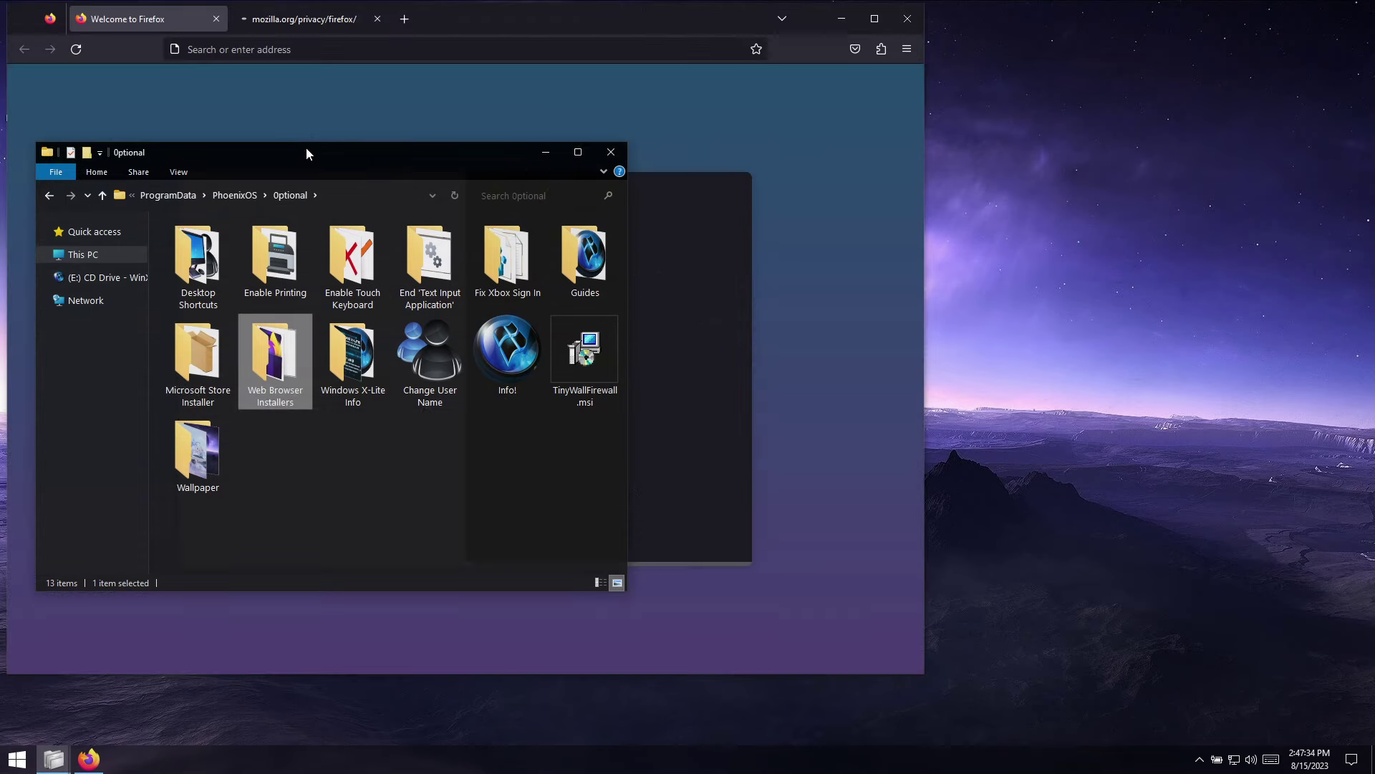
{"action": "left_click", "coordinate": [378, 19]}
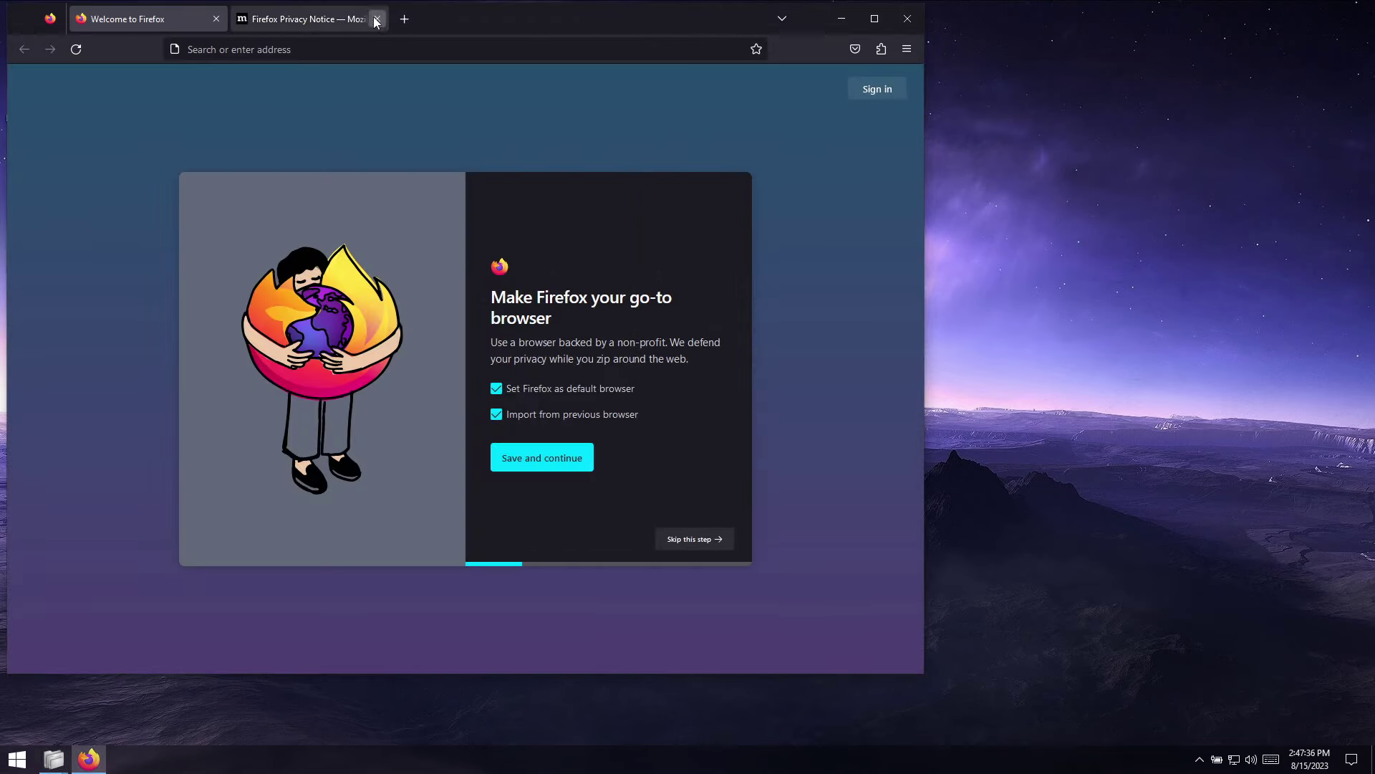
{"action": "left_click", "coordinate": [217, 19]}
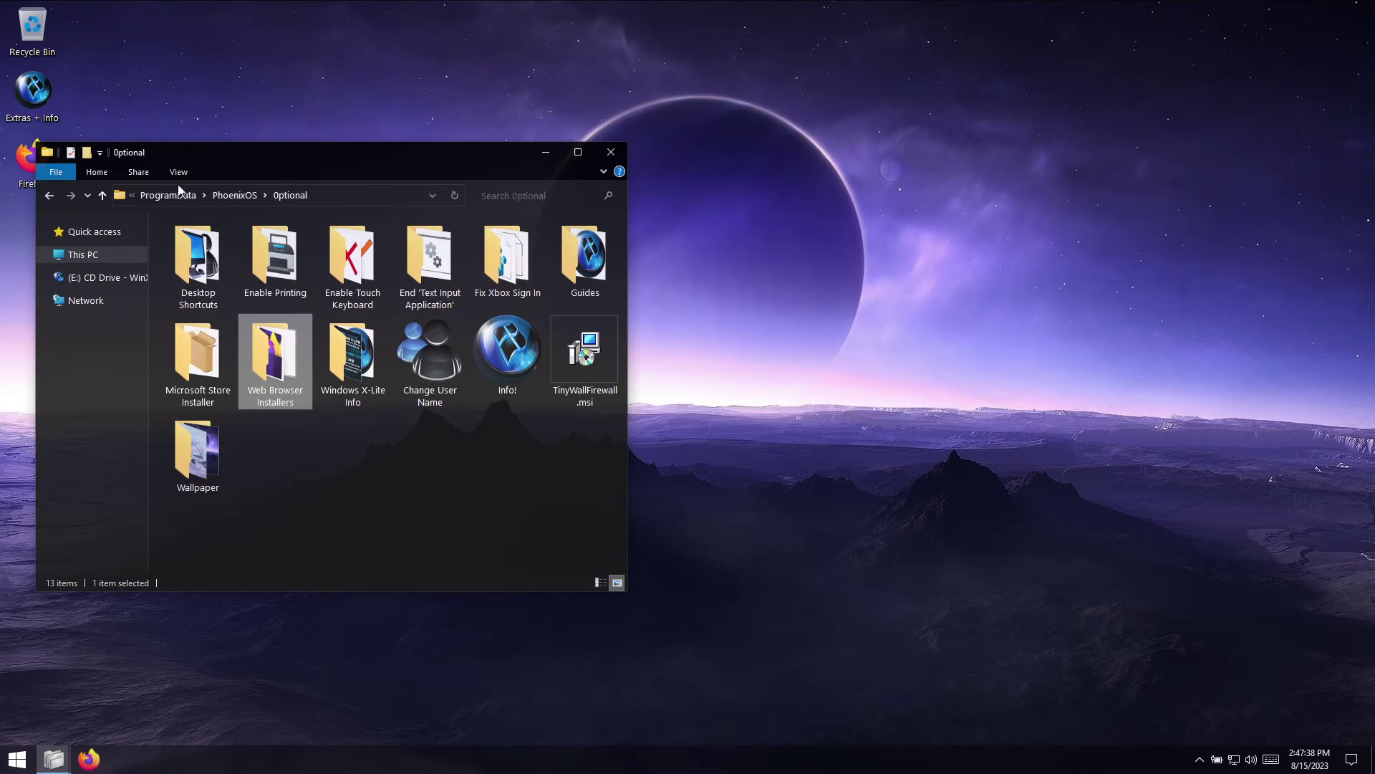
Step: Launch Firefox from its desktop shortcut and set it as the default browser
{"action": "double_click", "coordinate": [29, 161]}
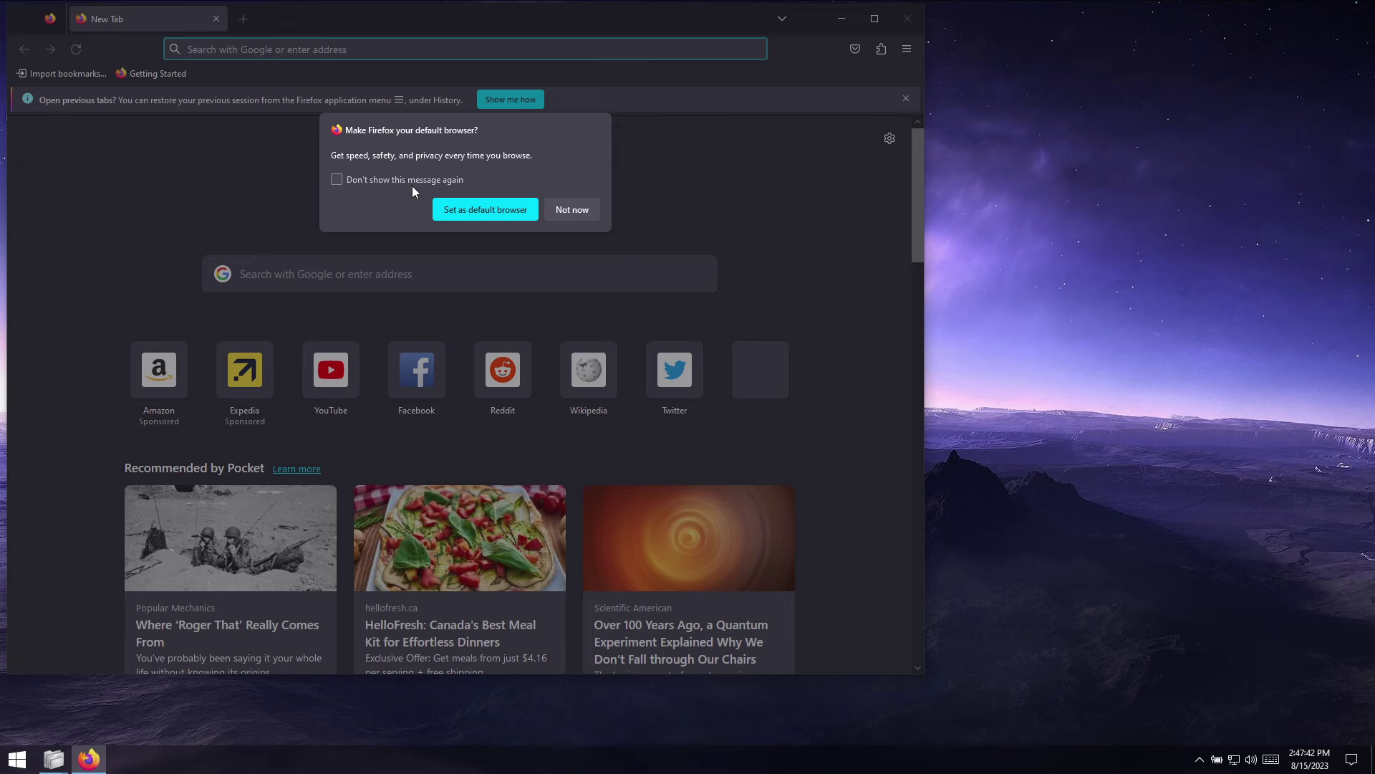
{"action": "left_click", "coordinate": [389, 179]}
{"action": "left_click", "coordinate": [389, 179]}
{"action": "left_click", "coordinate": [486, 210]}
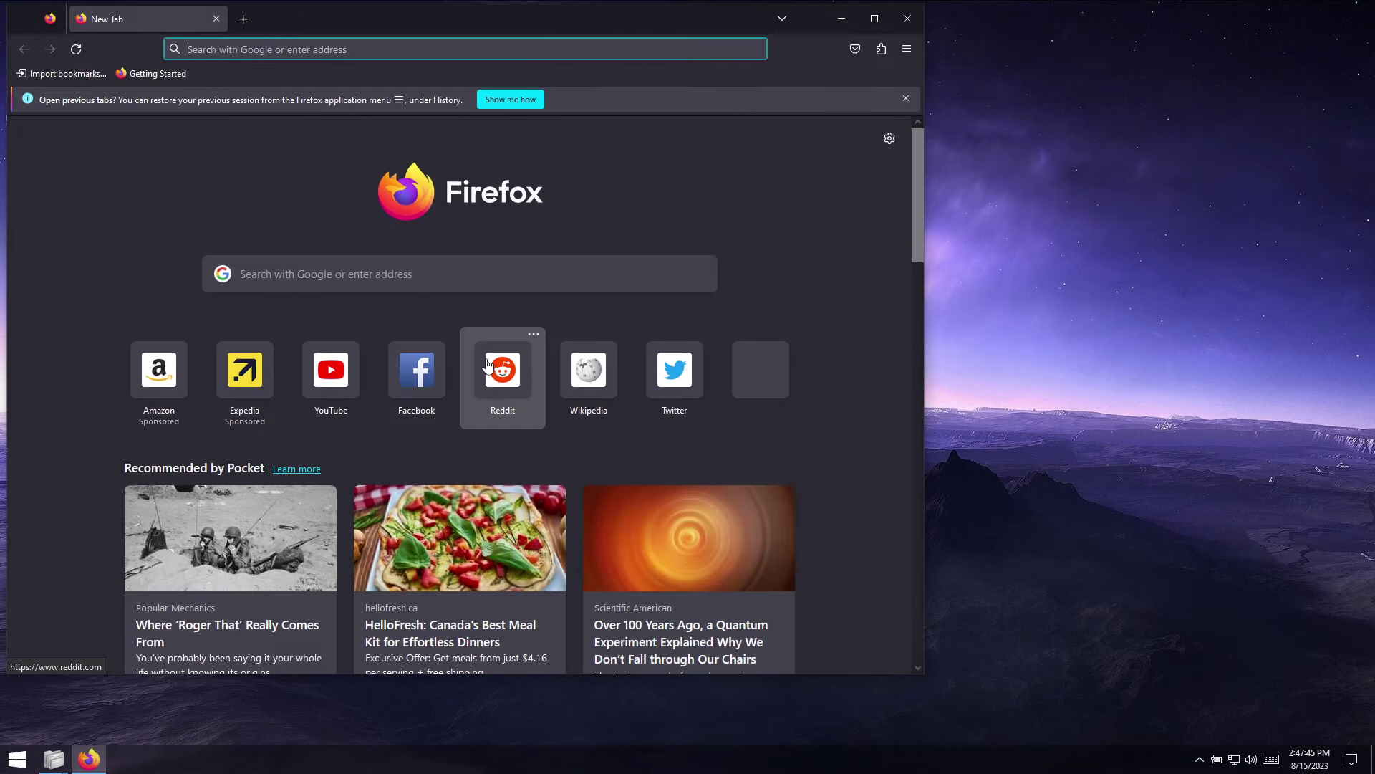
Step: Close Firefox and select the Windows X-Lite Info folder among the optional extras
{"action": "left_click", "coordinate": [906, 24]}
{"action": "left_click", "coordinate": [350, 363]}
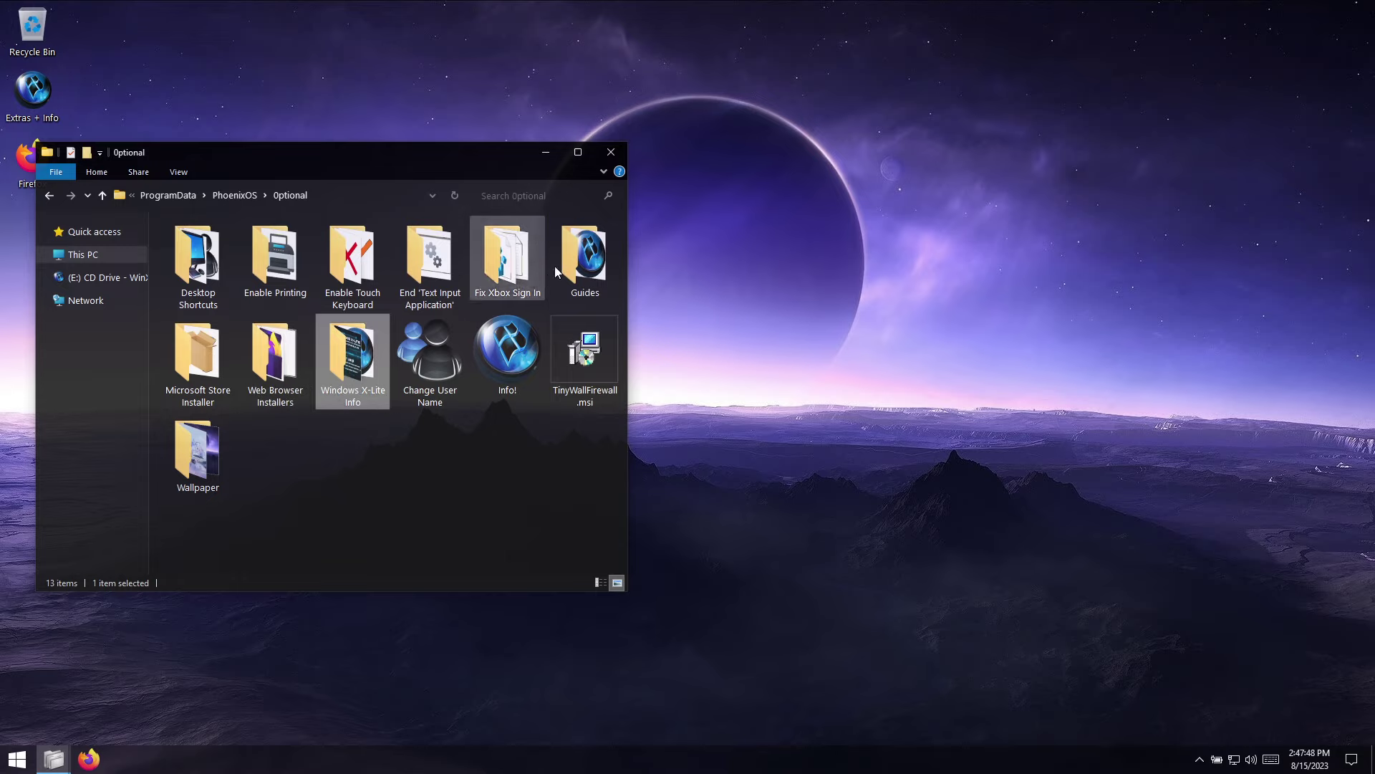
Step: Open the website shortcut in the Guides folder, reposition the Firefox window and look through the guides page
{"action": "double_click", "coordinate": [584, 256]}
{"action": "double_click", "coordinate": [222, 271]}
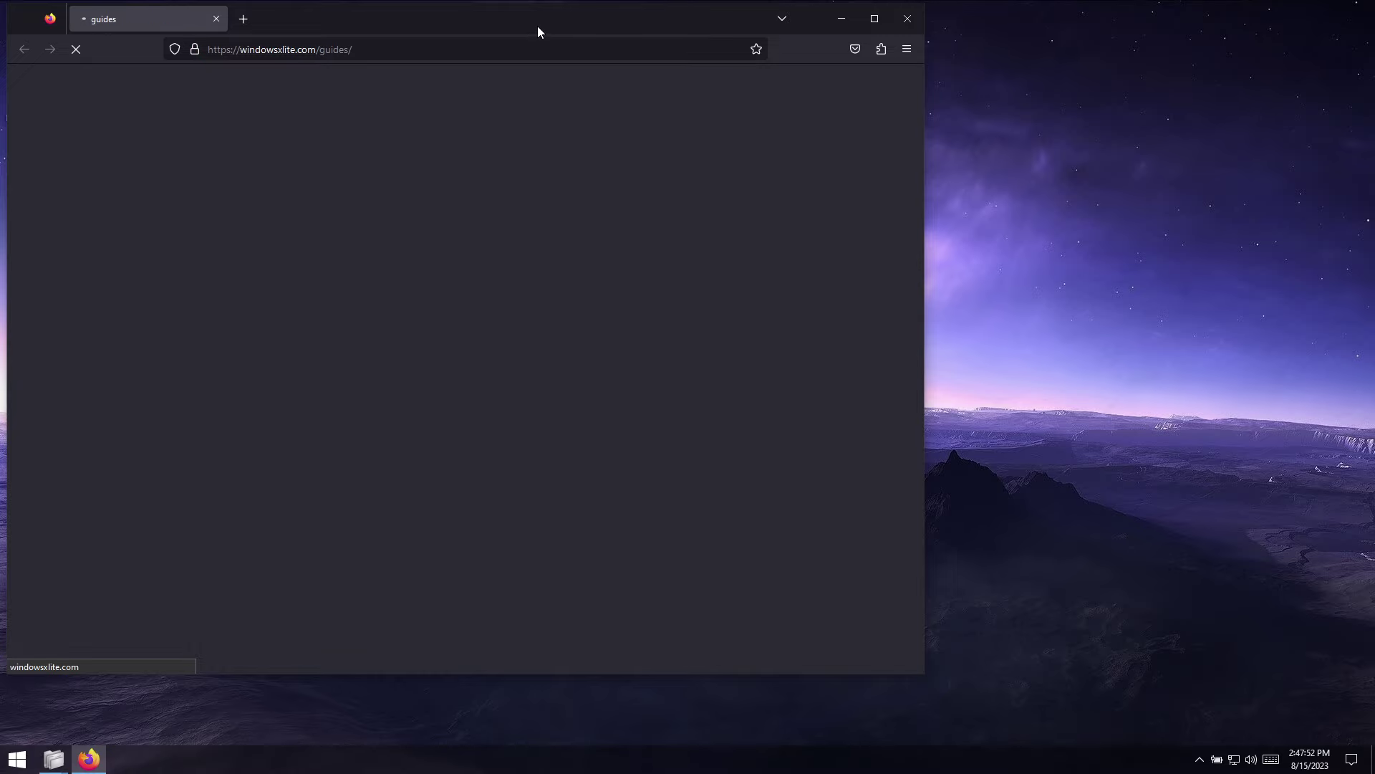
{"action": "left_click_drag", "start_coordinate": [538, 26], "coordinate": [743, 24]}
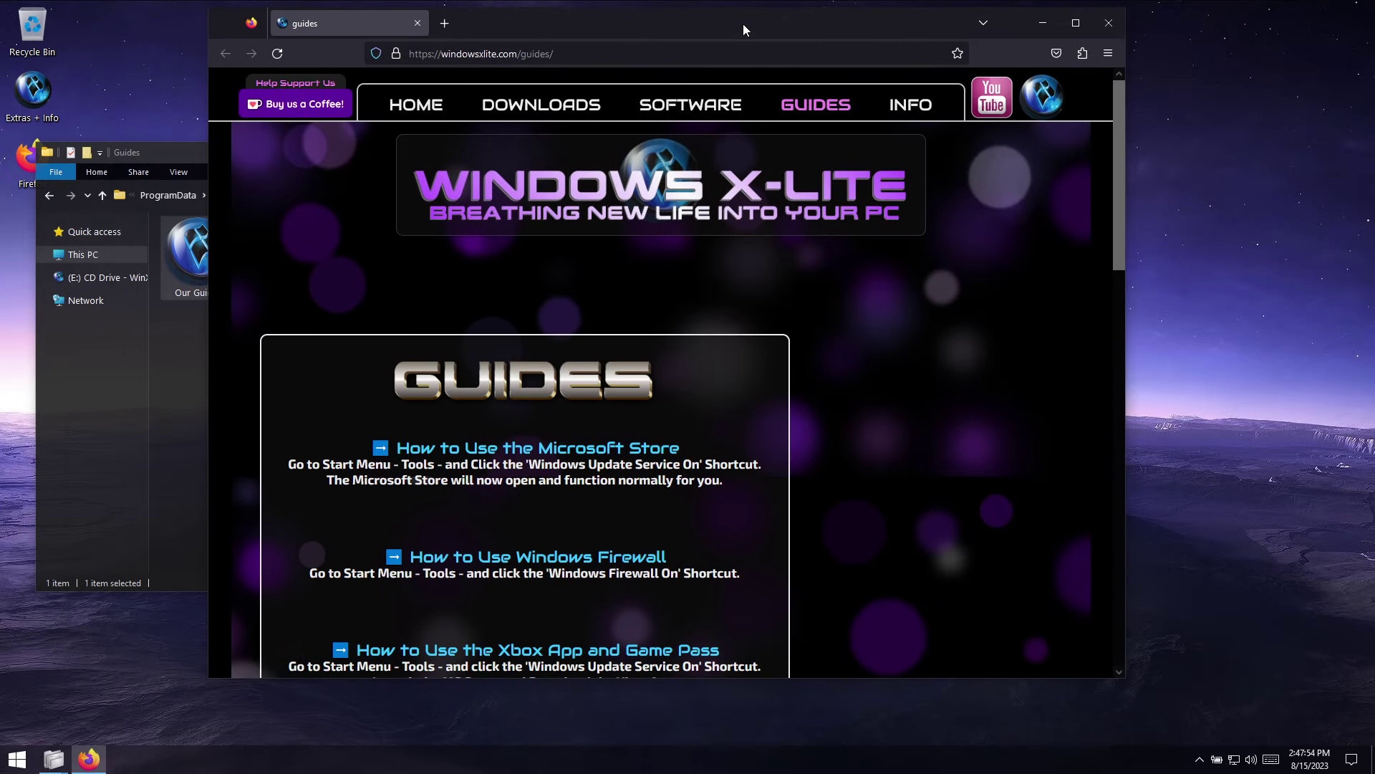
{"action": "scroll", "coordinate": [1123, 123], "scroll_direction": "down", "scroll_amount": 1}
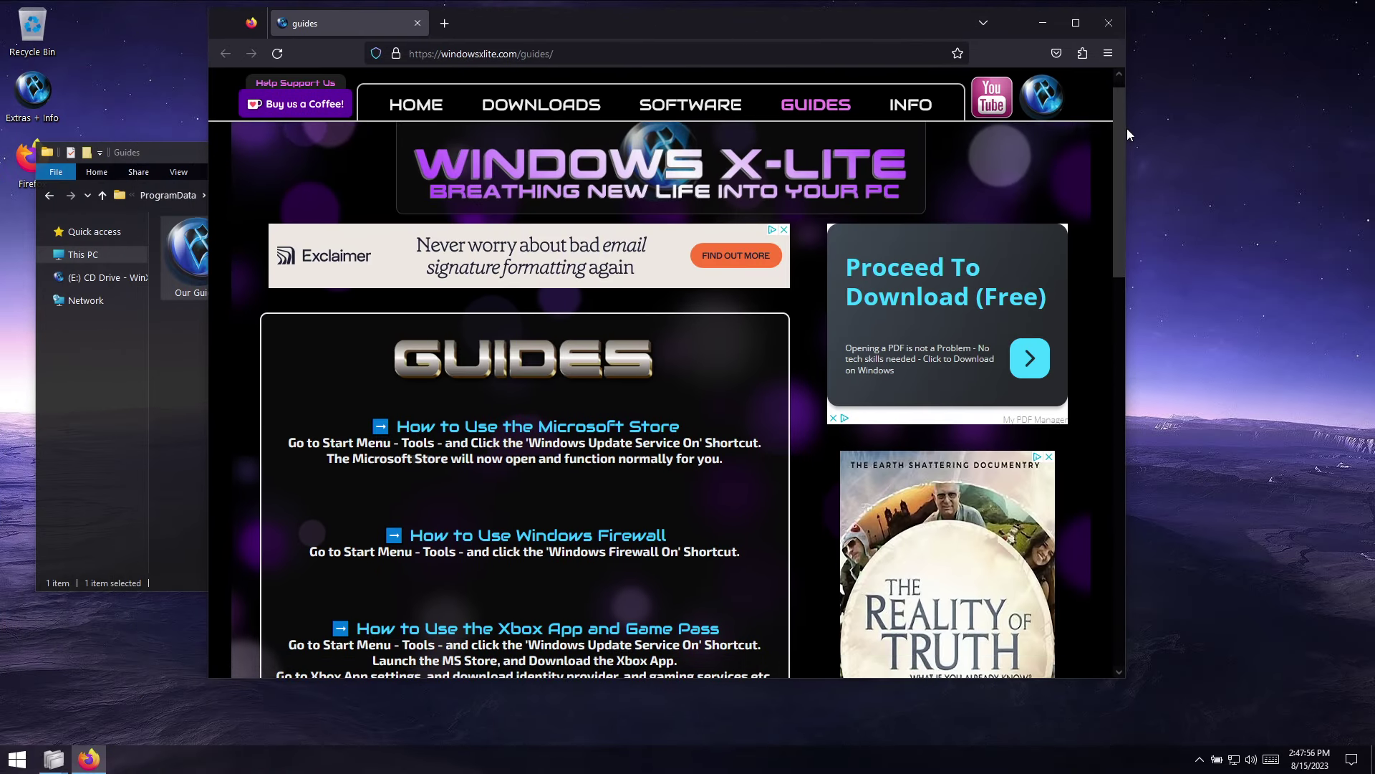
{"action": "left_click_drag", "start_coordinate": [1132, 138], "coordinate": [1134, 241]}
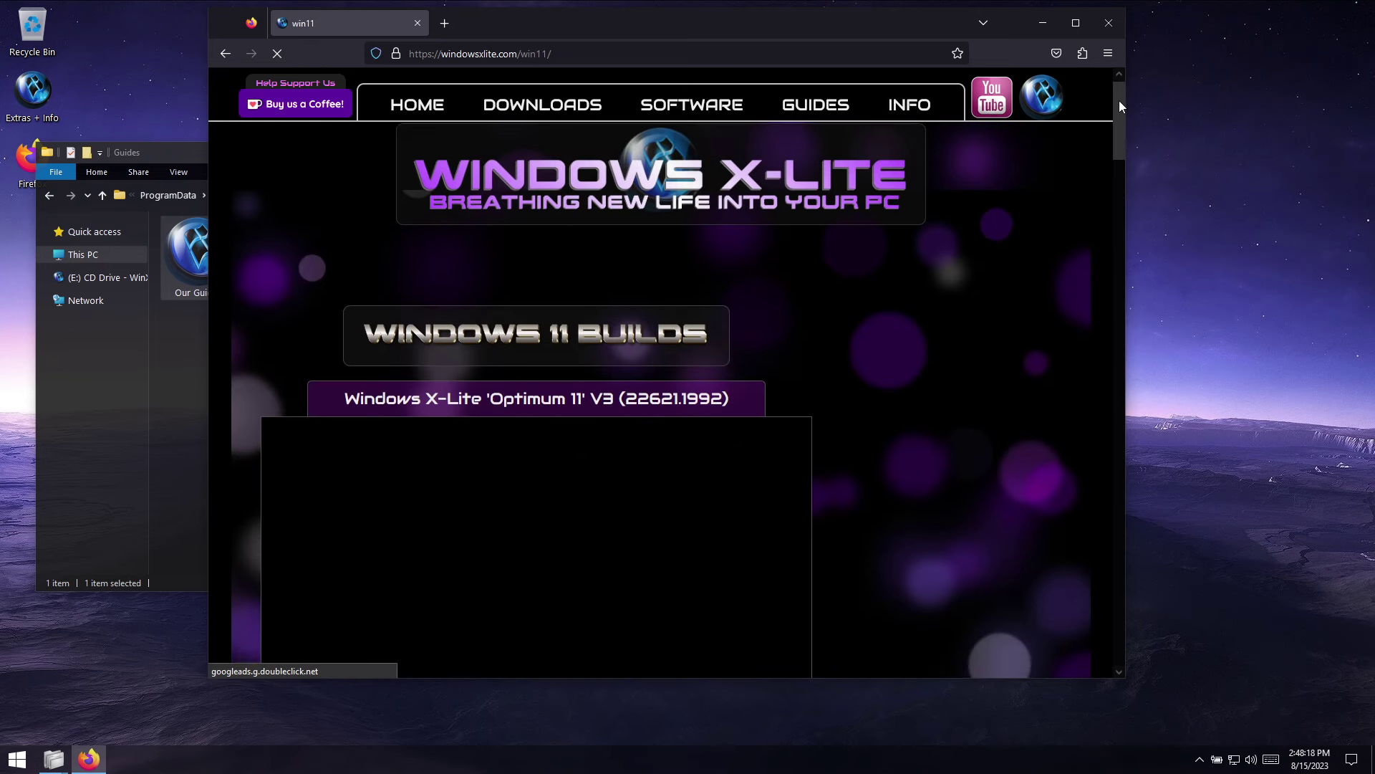
Step: Look through the site's Windows 11 builds, Windows 10 builds and Windows 10 update packs, closing Firefox and returning to the 0ptional folder
{"action": "left_click_drag", "start_coordinate": [1119, 100], "coordinate": [1143, 221]}
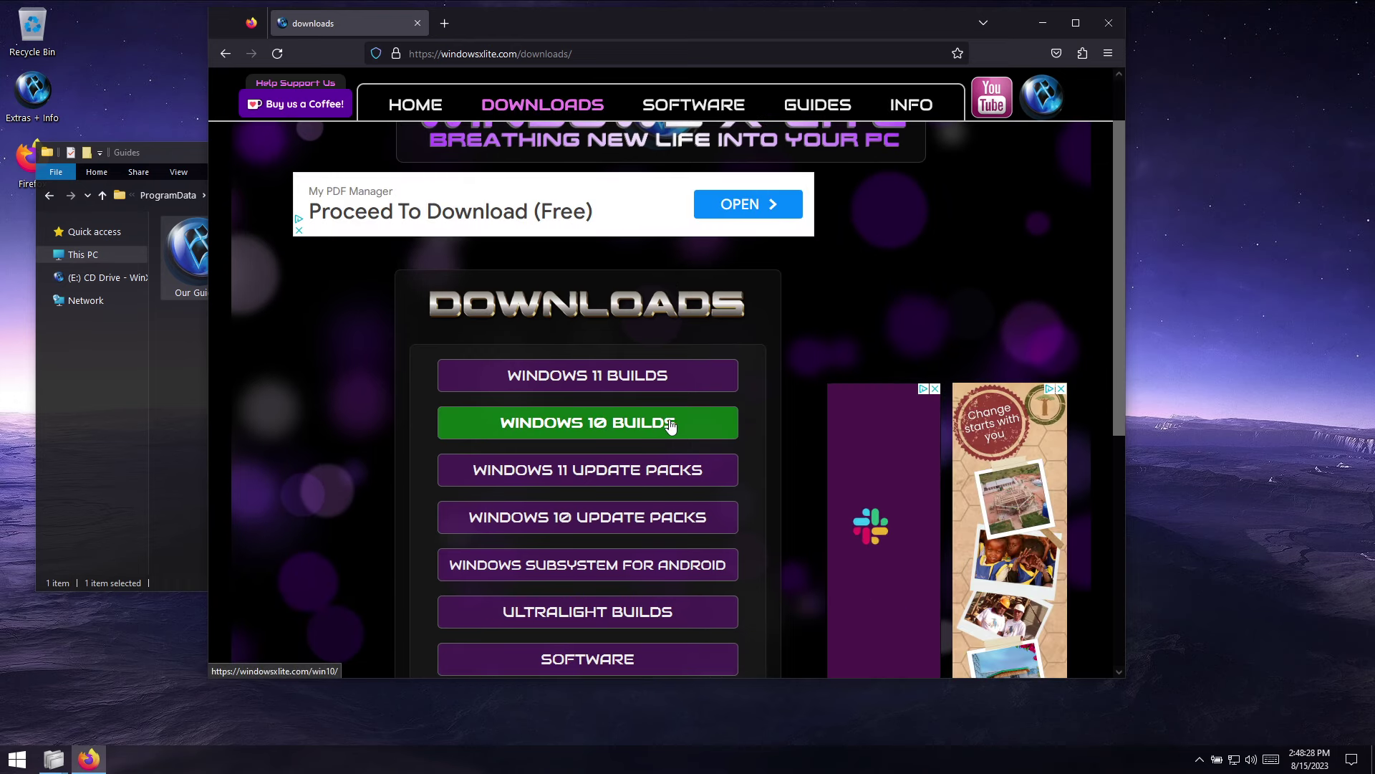
{"action": "left_click", "coordinate": [671, 426]}
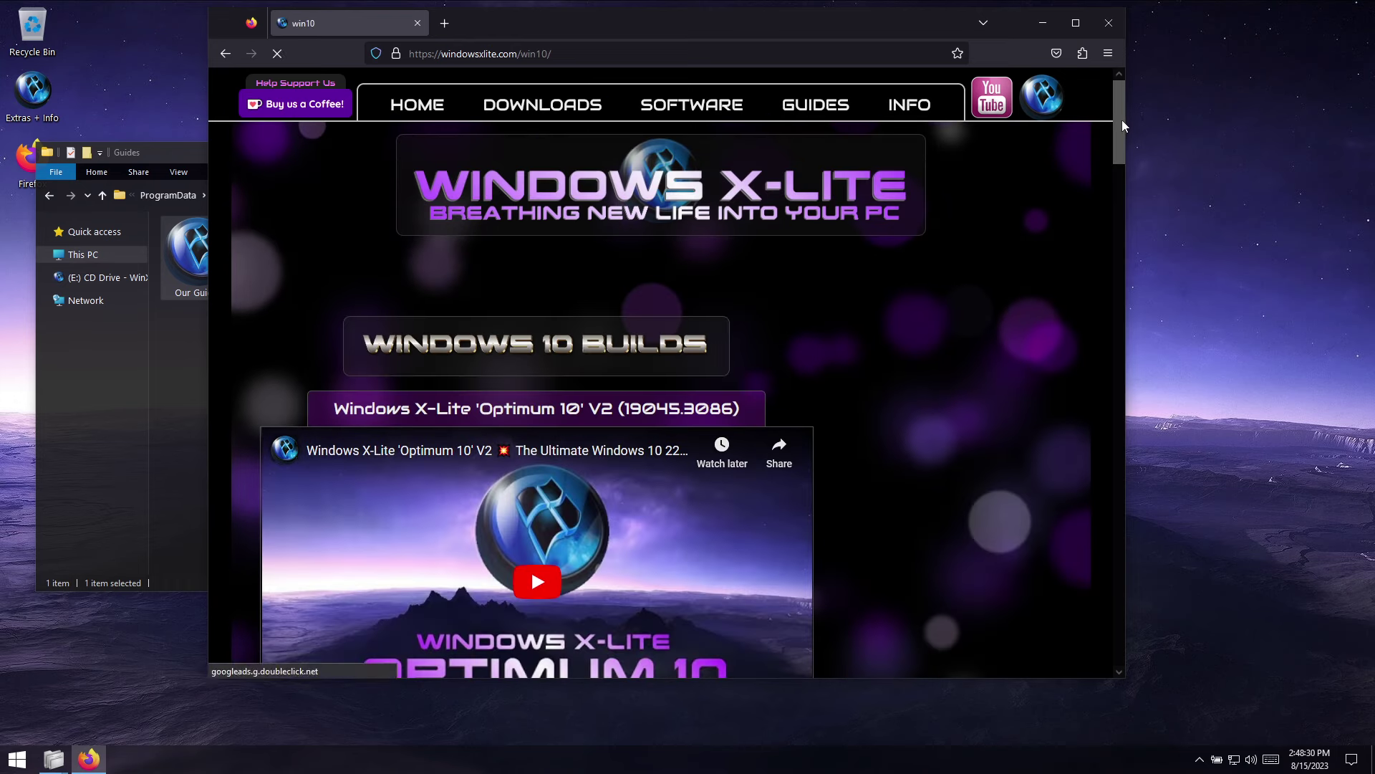
{"action": "left_click_drag", "start_coordinate": [1122, 119], "coordinate": [1133, 147]}
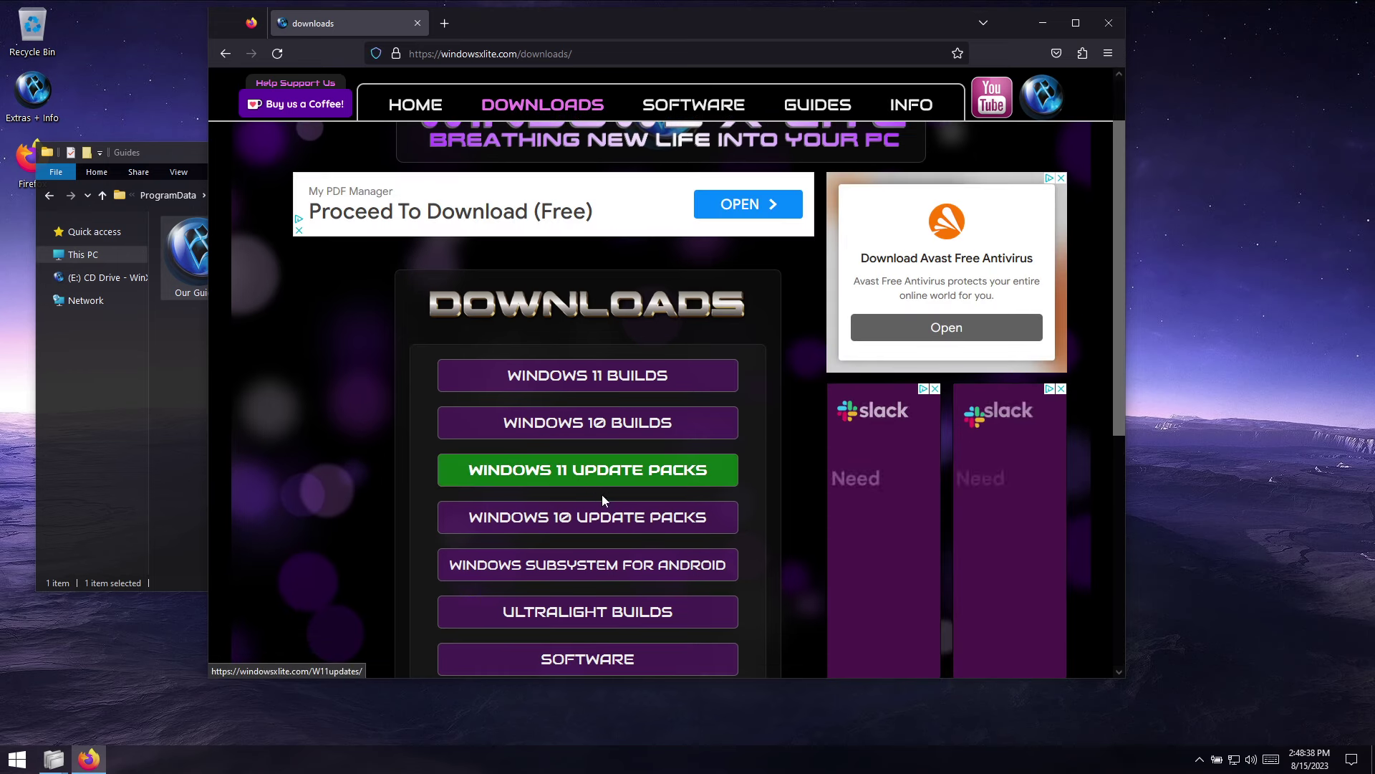
{"action": "left_click", "coordinate": [605, 517]}
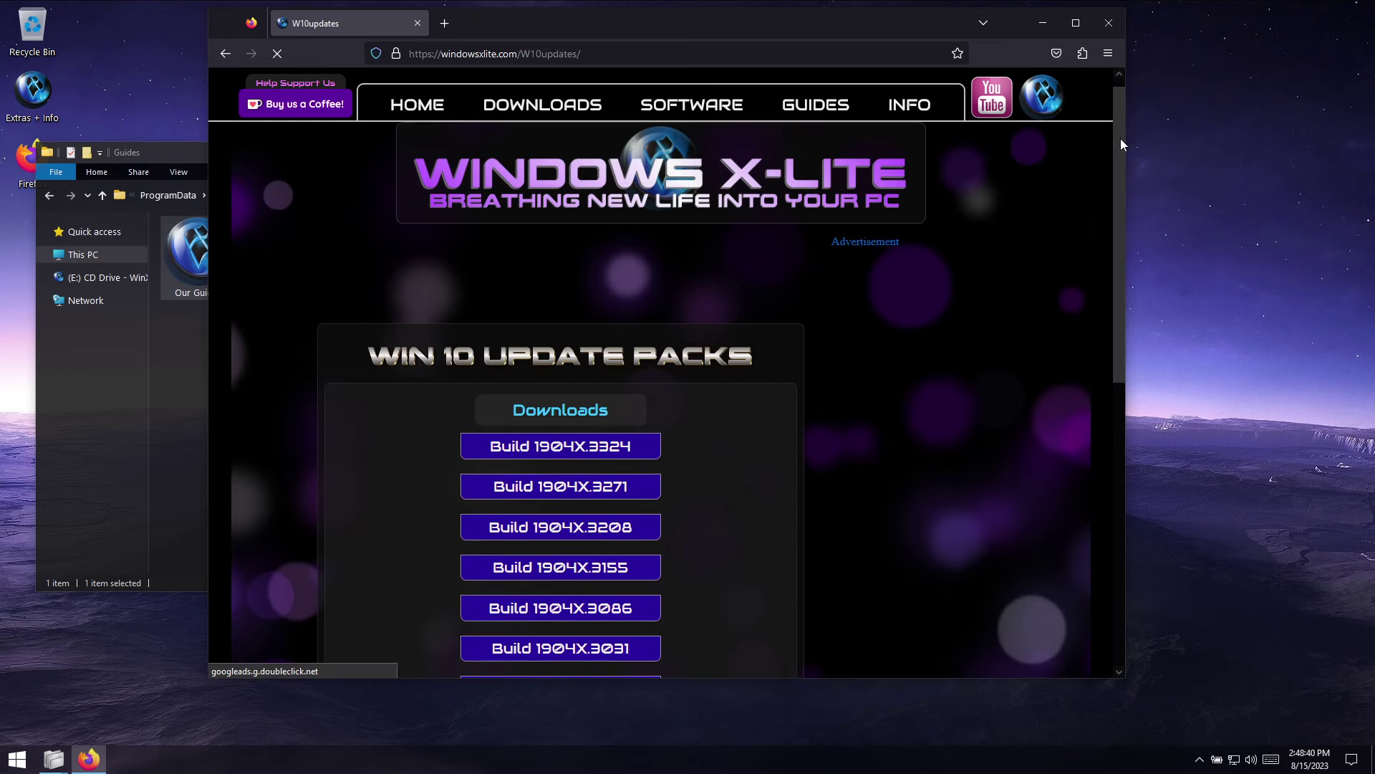
{"action": "left_click_drag", "start_coordinate": [1121, 139], "coordinate": [1130, 169]}
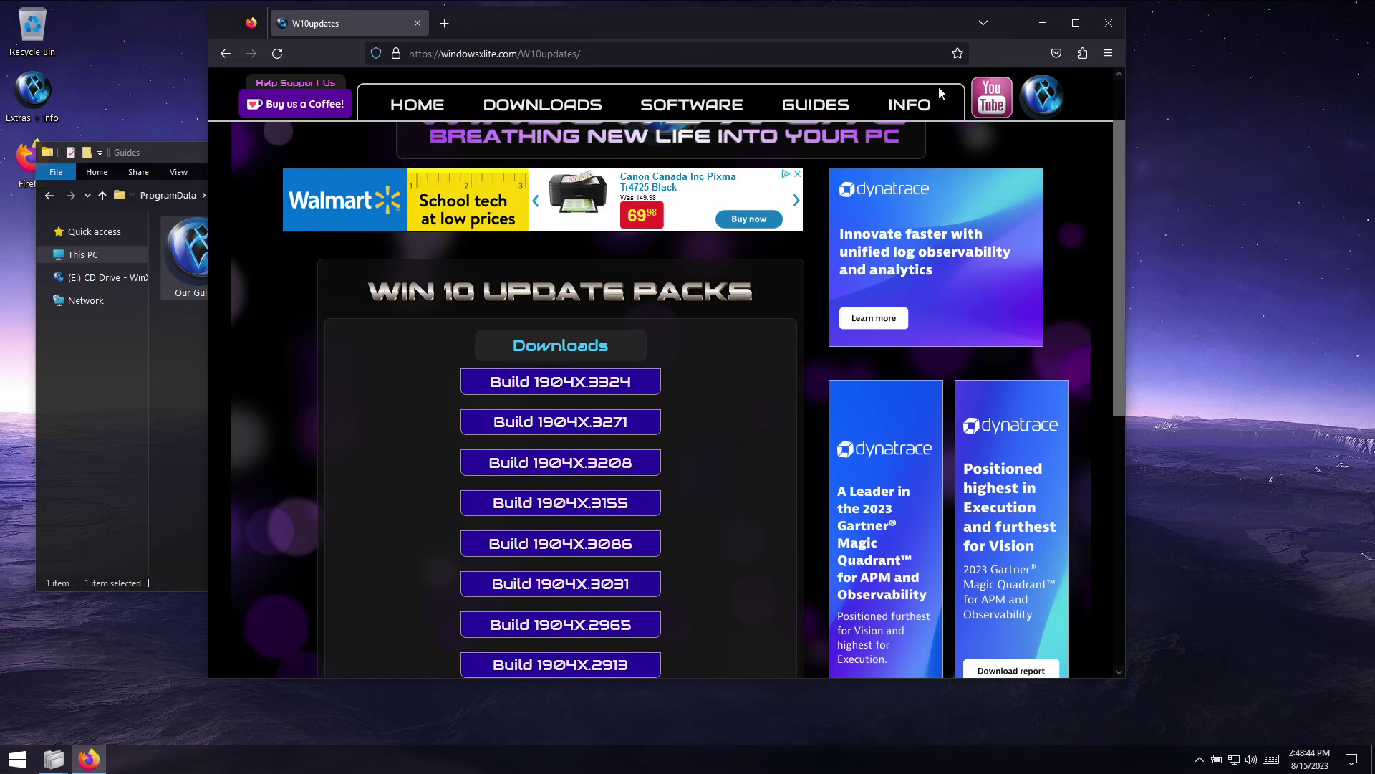
{"action": "left_click", "coordinate": [1109, 22]}
{"action": "left_click", "coordinate": [102, 194]}
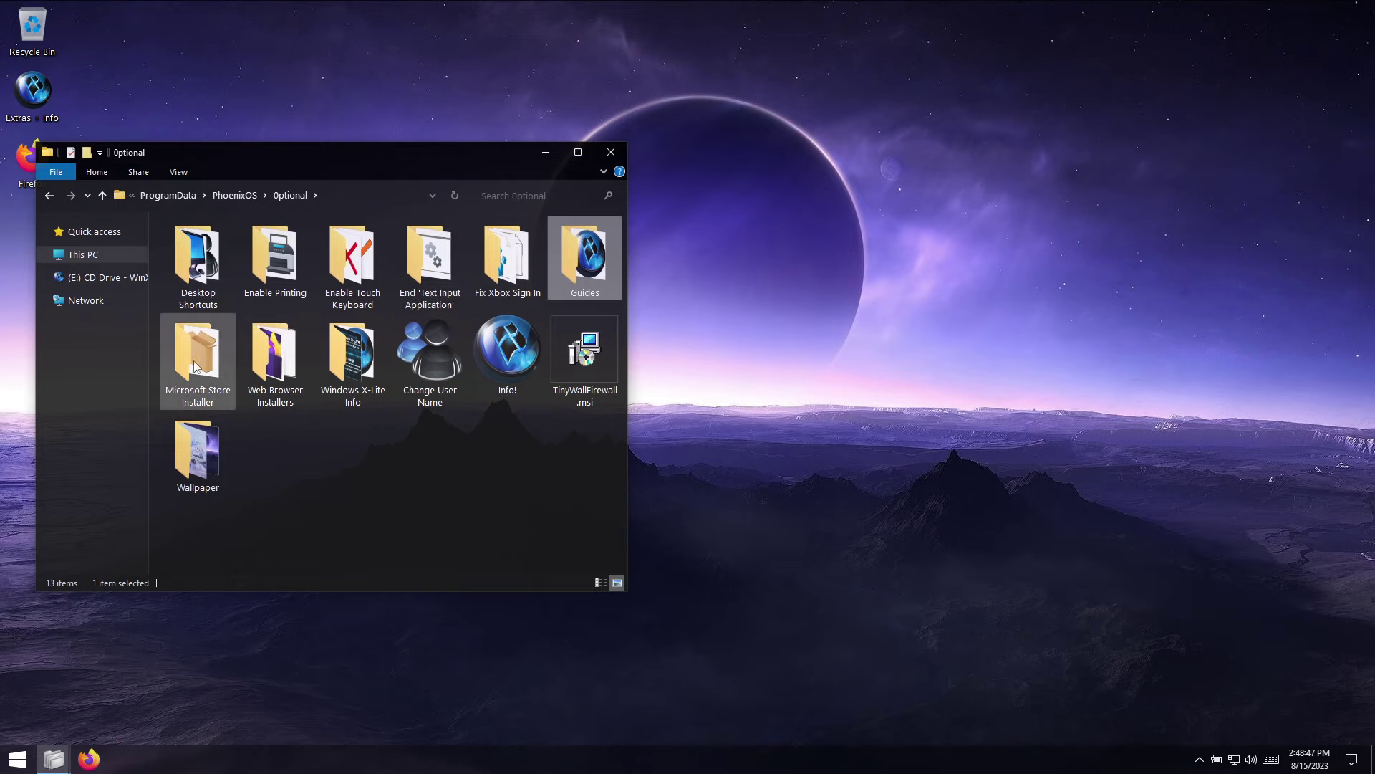
Step: Open the Our Channel shortcut in the Windows X-Lite Info folder and look over the YouTube channel's home and videos pages
{"action": "double_click", "coordinate": [351, 358]}
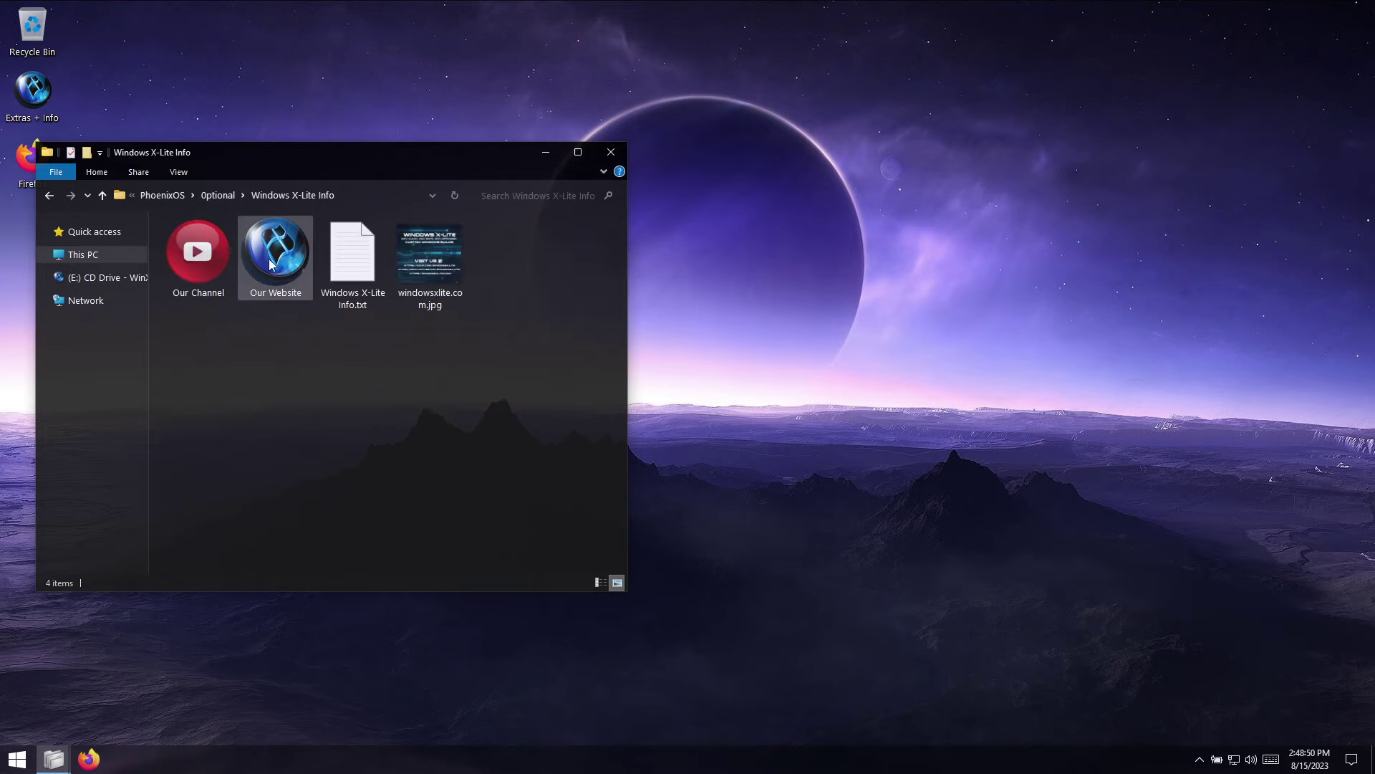
{"action": "double_click", "coordinate": [198, 253]}
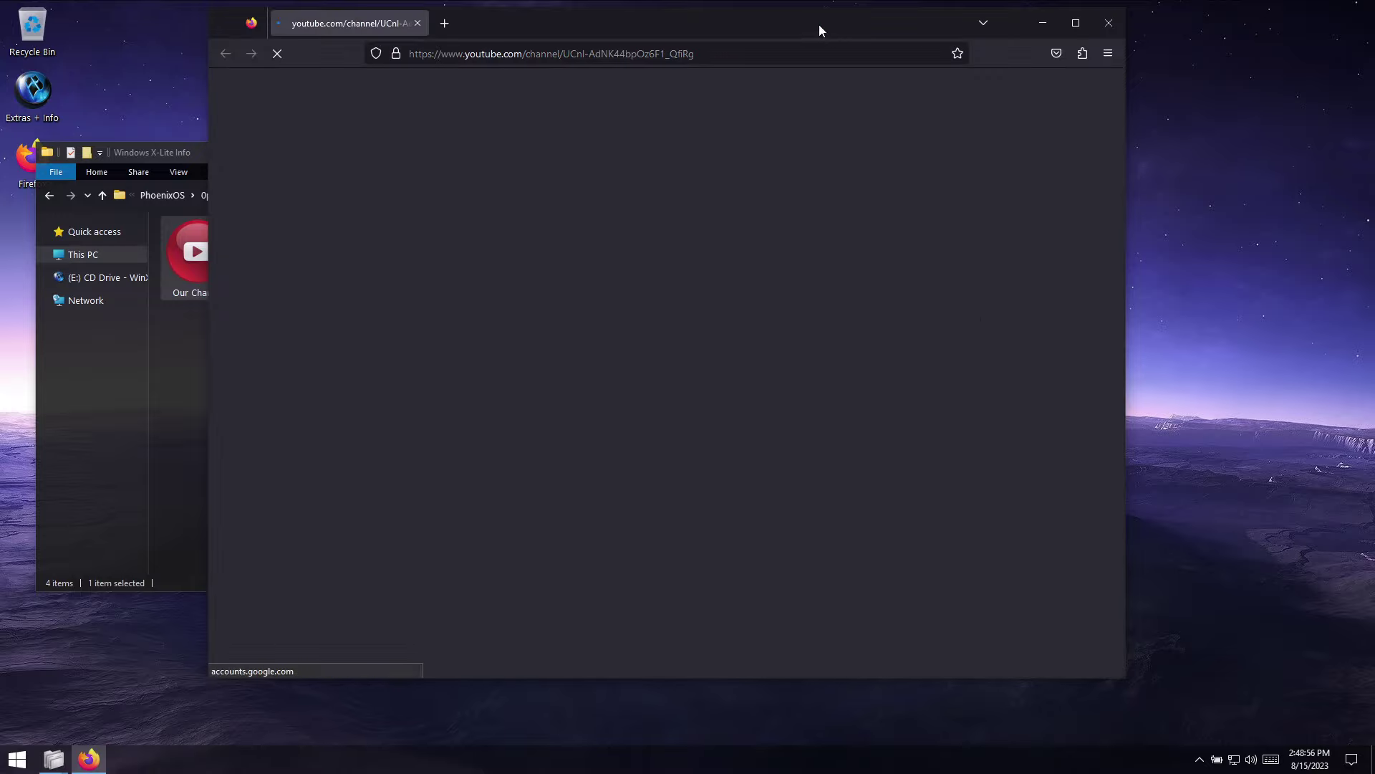
{"action": "left_click_drag", "start_coordinate": [820, 27], "coordinate": [830, 24]}
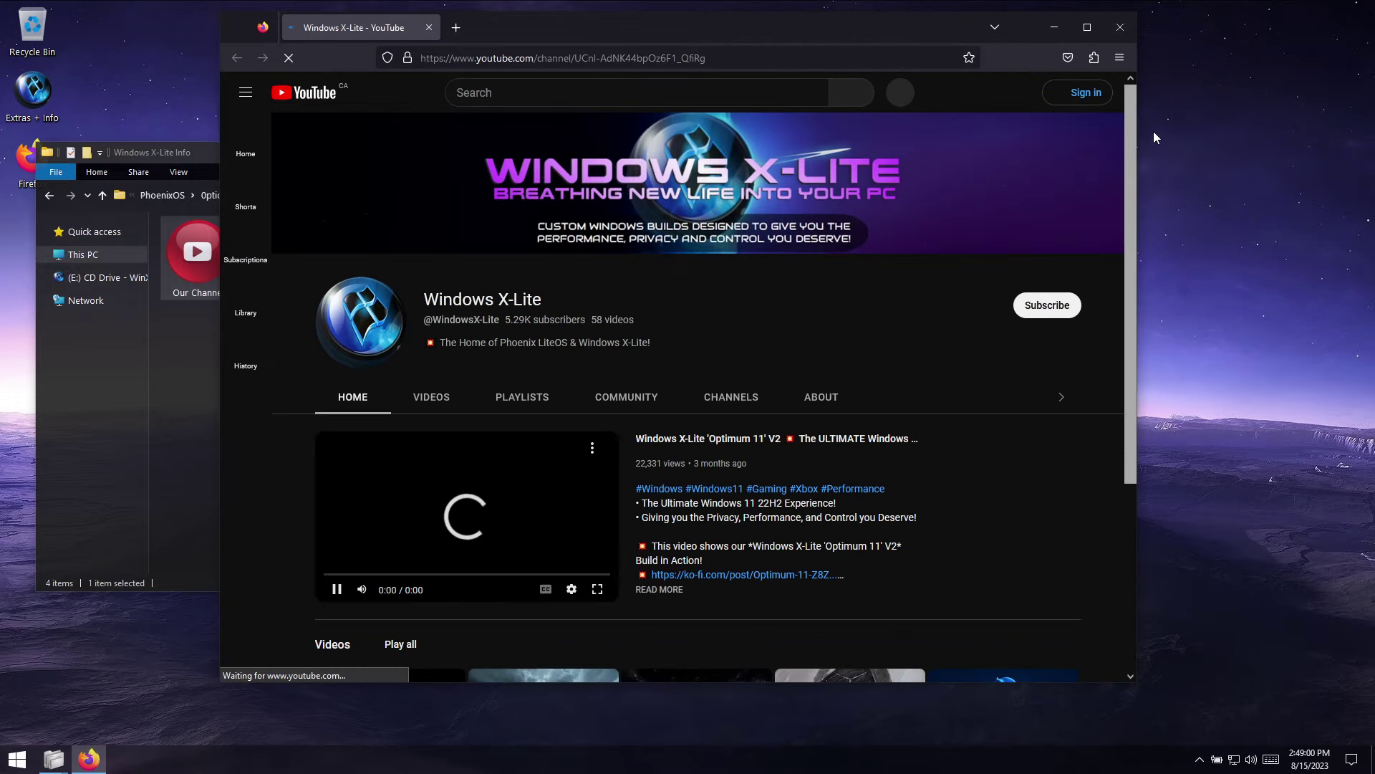
{"action": "mouse_move", "coordinate": [1129, 109]}
{"action": "left_mouse_down"}
{"action": "mouse_move", "coordinate": [1151, 180]}
{"action": "mouse_move", "coordinate": [1146, 101]}
{"action": "left_mouse_up"}
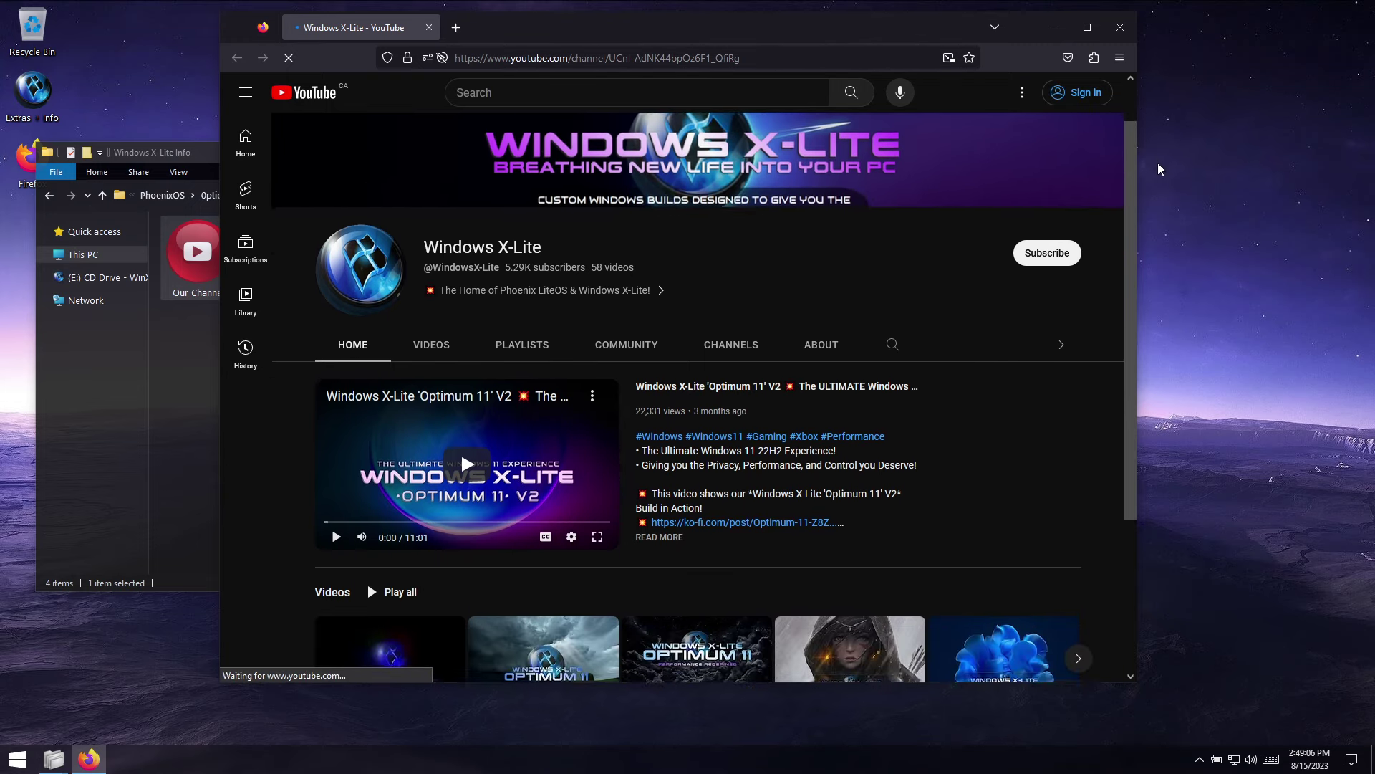
{"action": "left_click_drag", "start_coordinate": [1157, 162], "coordinate": [603, 231]}
{"action": "left_click", "coordinate": [432, 176]}
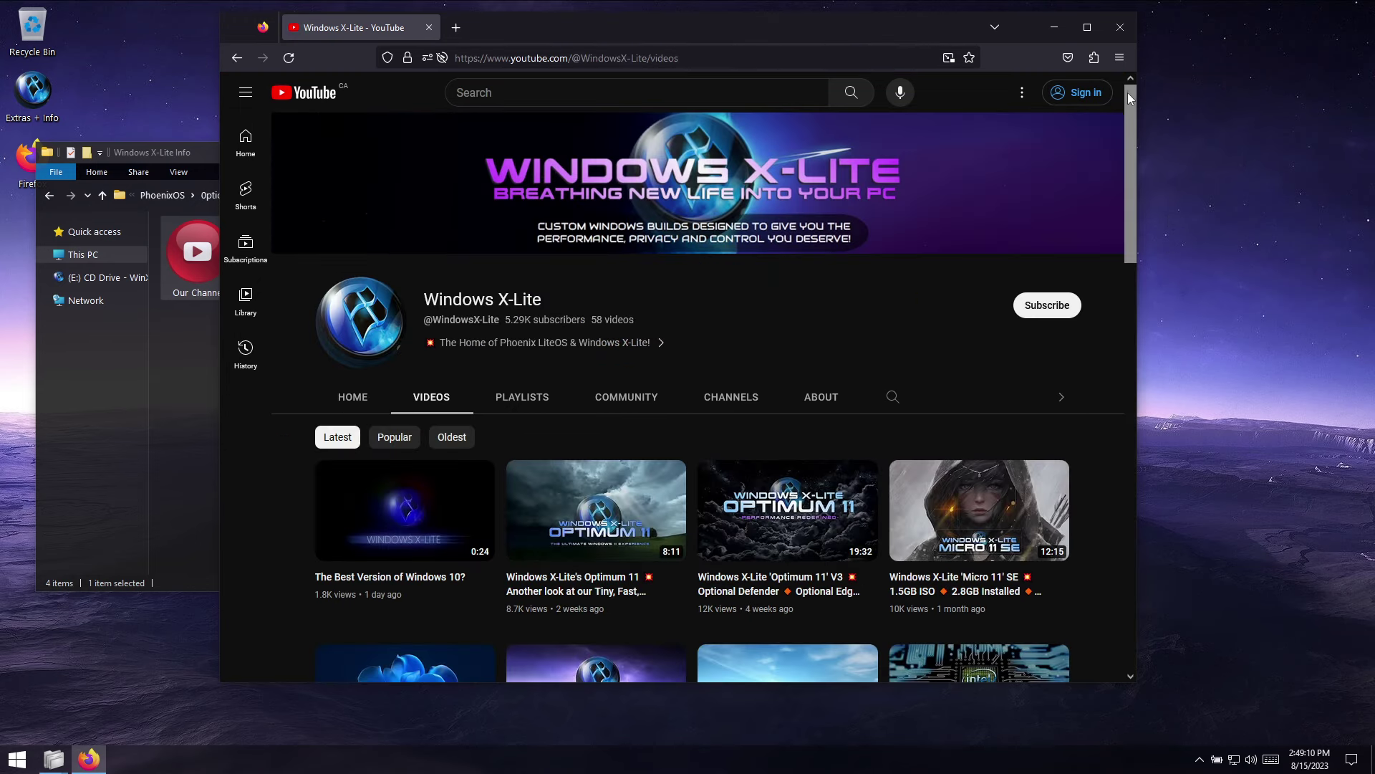
{"action": "left_click_drag", "start_coordinate": [1129, 93], "coordinate": [1155, 118]}
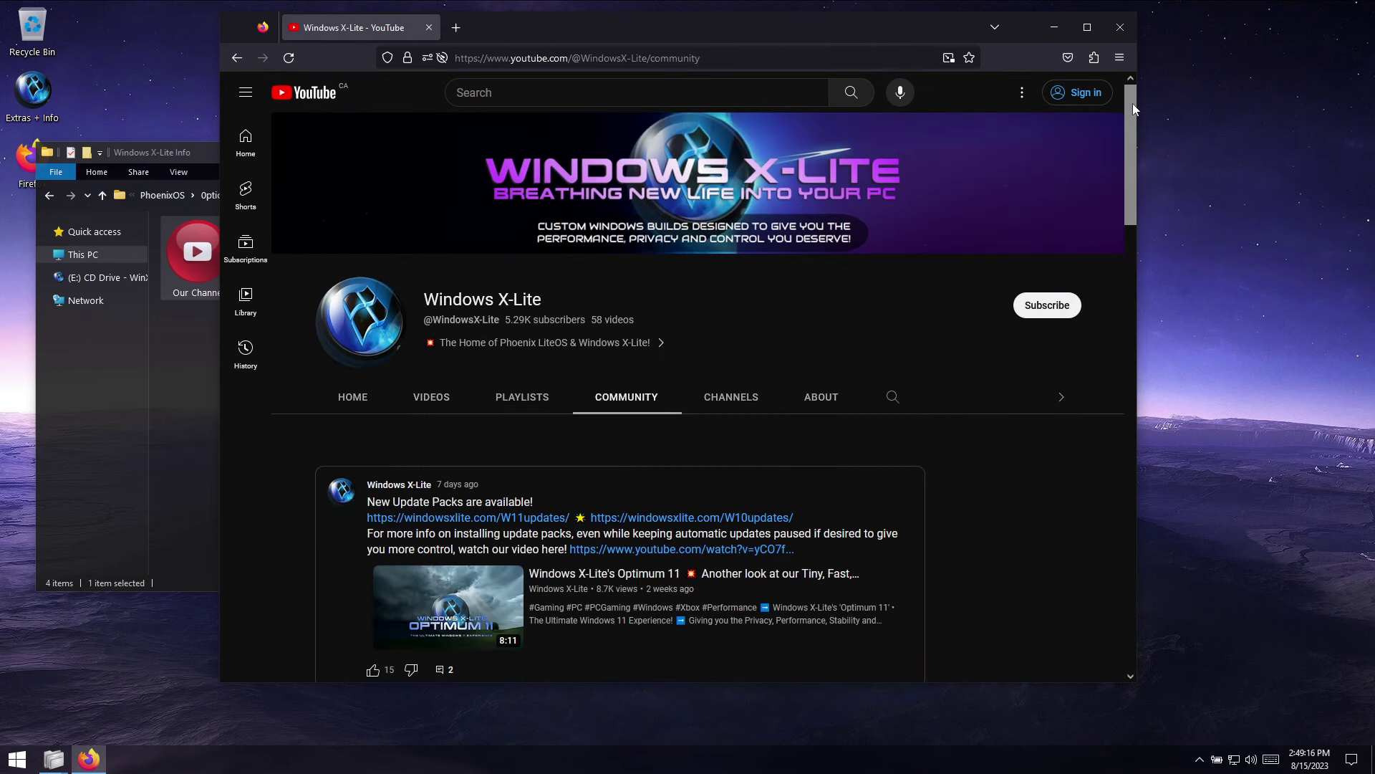
Step: Browse the channel's community posts, try voting "YES Please! 19H2 is dope!", close Firefox and return to the 0ptional folder
{"action": "left_click_drag", "start_coordinate": [1133, 107], "coordinate": [1151, 504]}
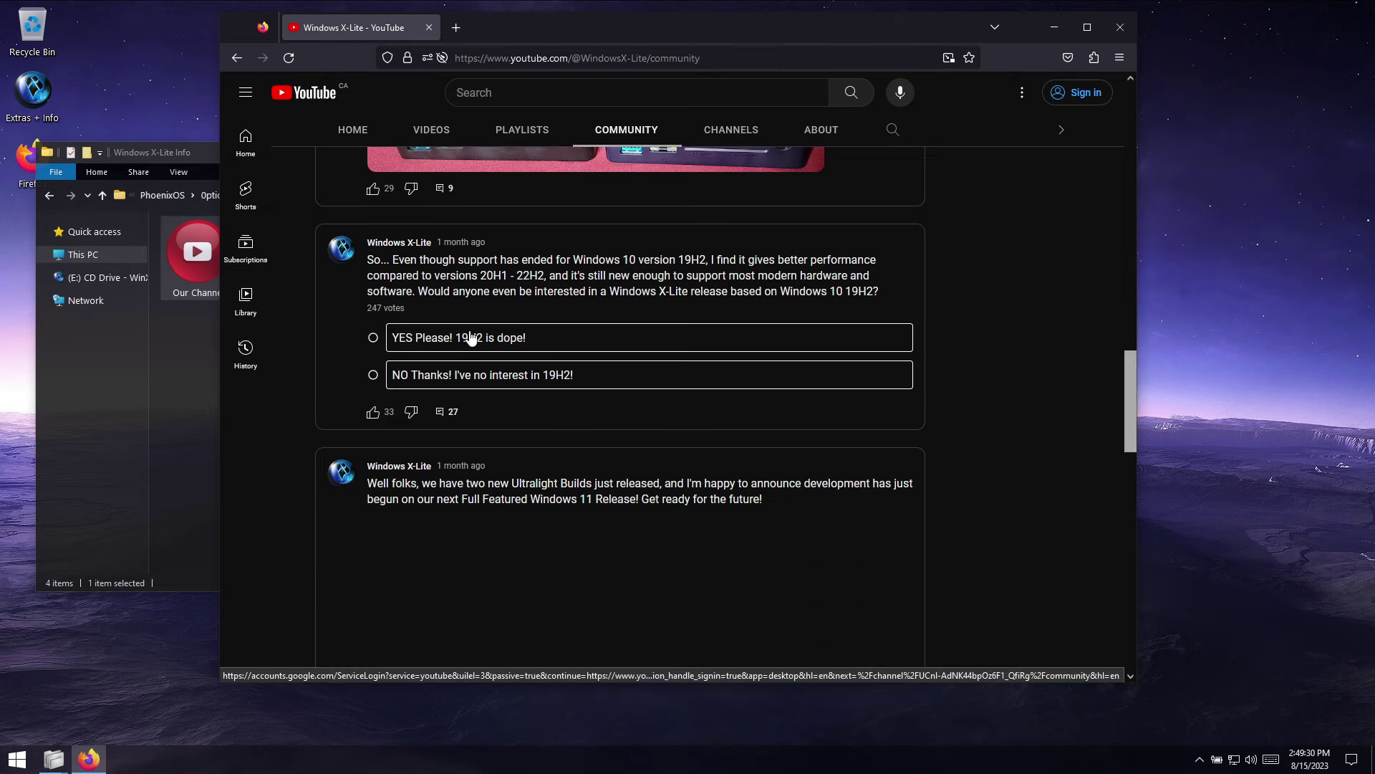
{"action": "left_click", "coordinate": [375, 340]}
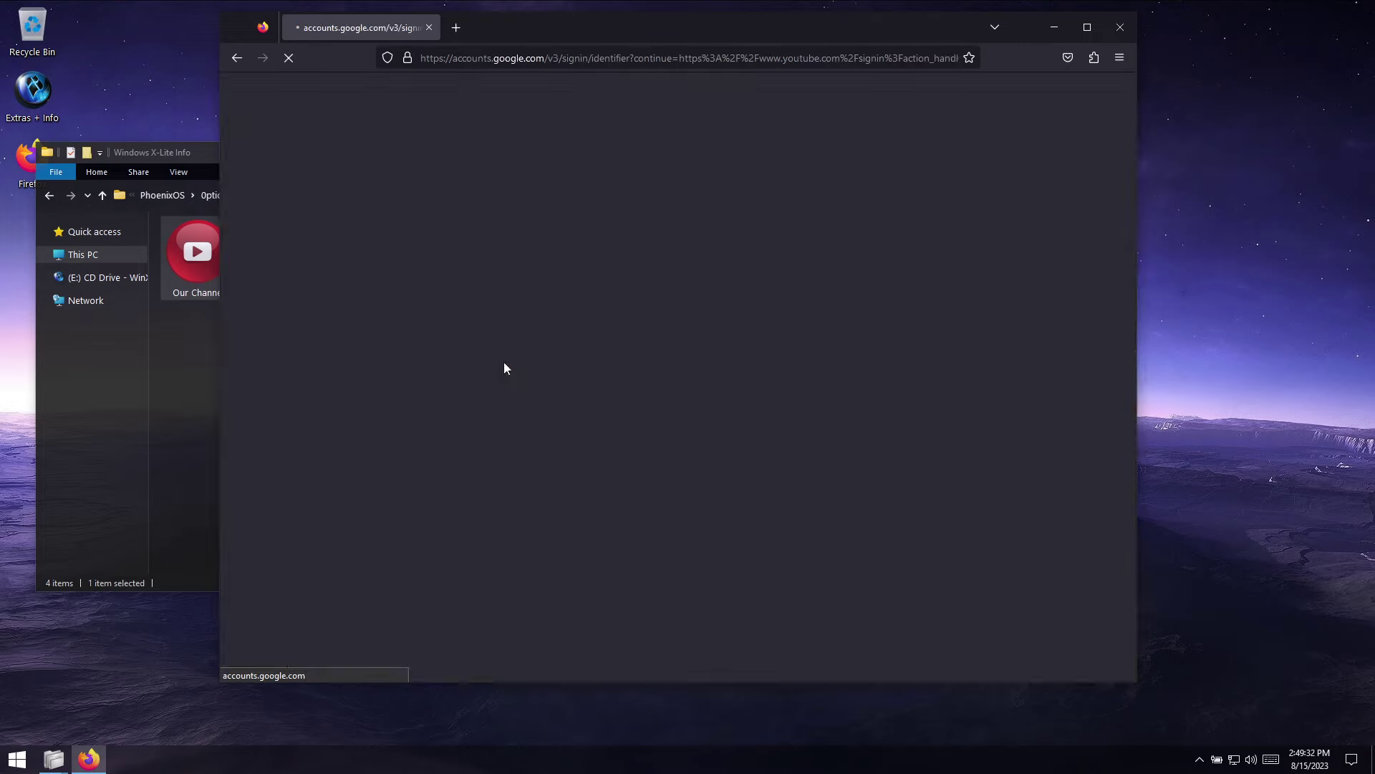
{"action": "left_click", "coordinate": [237, 58]}
{"action": "left_click", "coordinate": [1121, 28]}
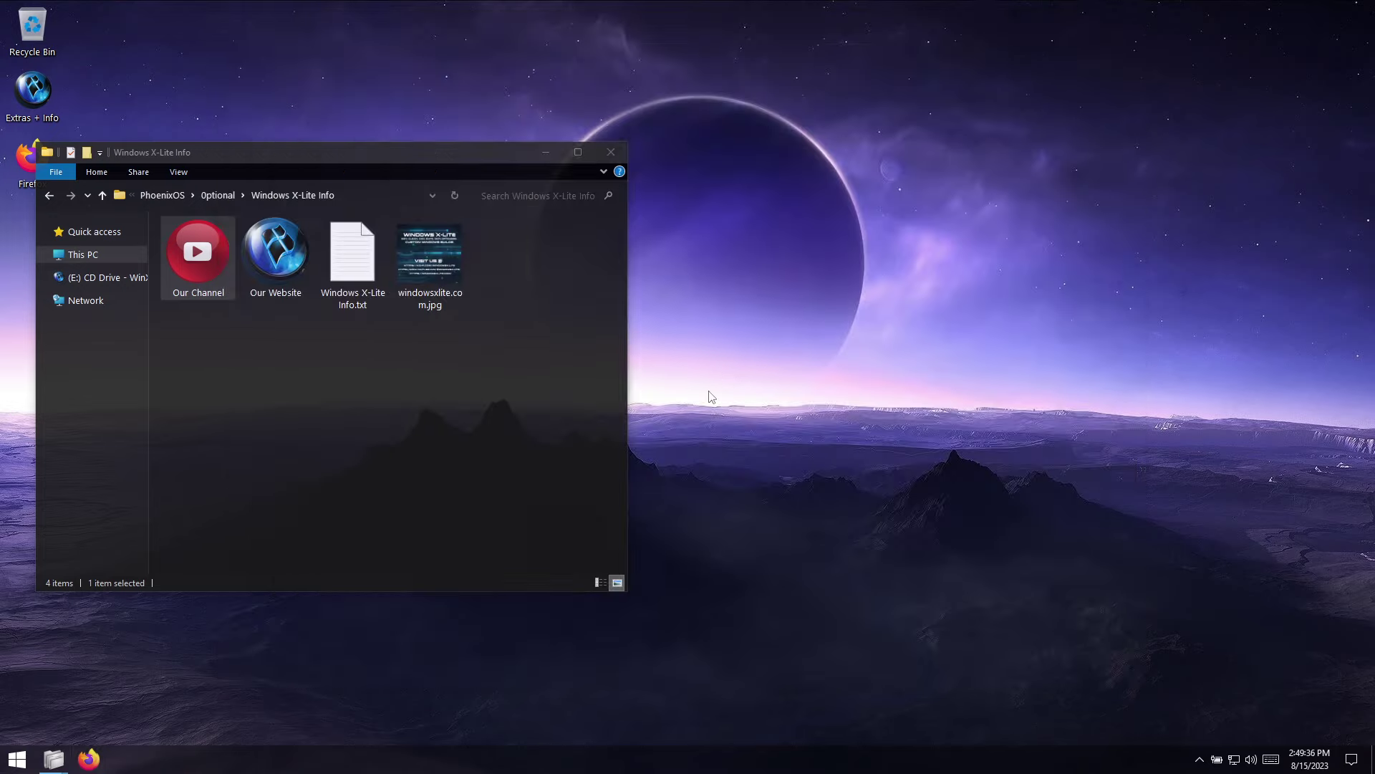
{"action": "left_click", "coordinate": [101, 196]}
{"action": "left_click", "coordinate": [380, 446]}
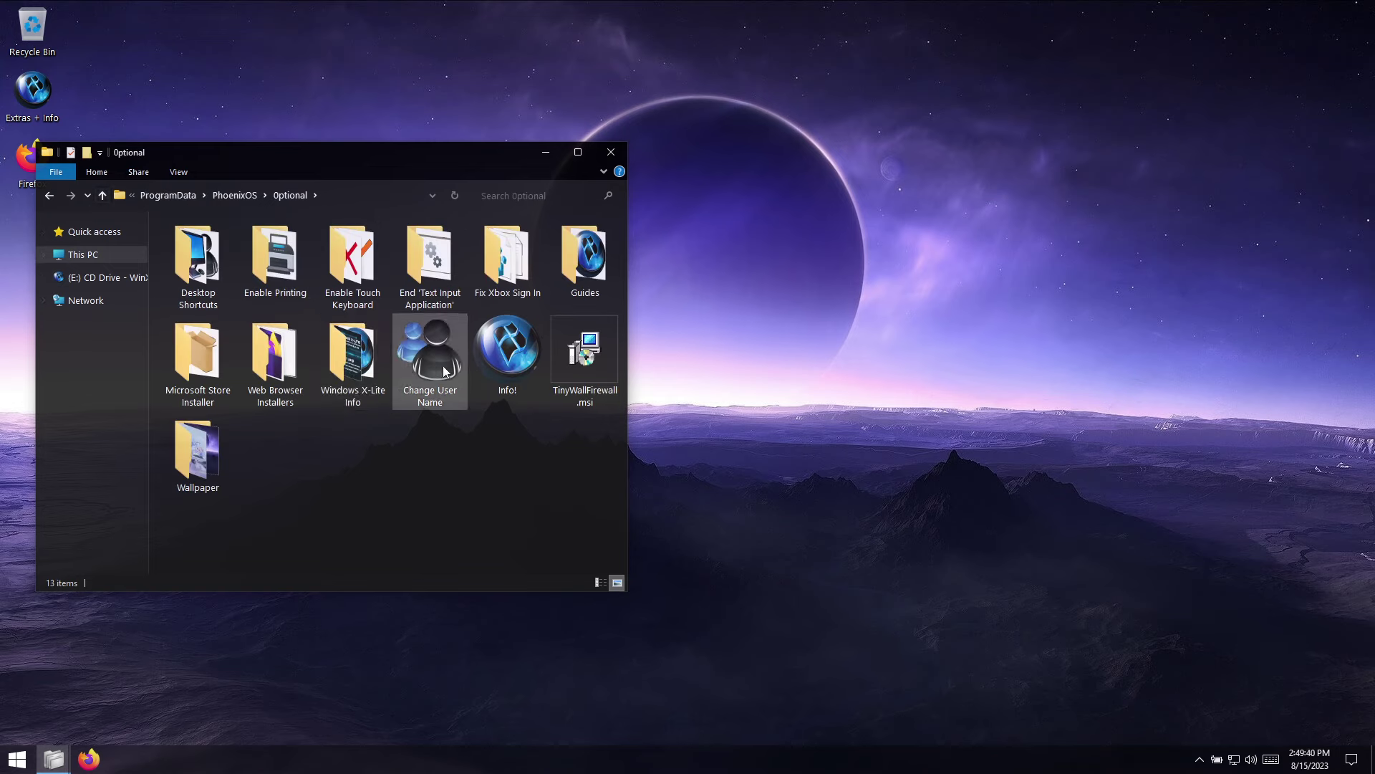
Step: Set img2c.jpg from the Wallpaper folder as the desktop background and return to the 0ptional folder
{"action": "left_click", "coordinate": [207, 462]}
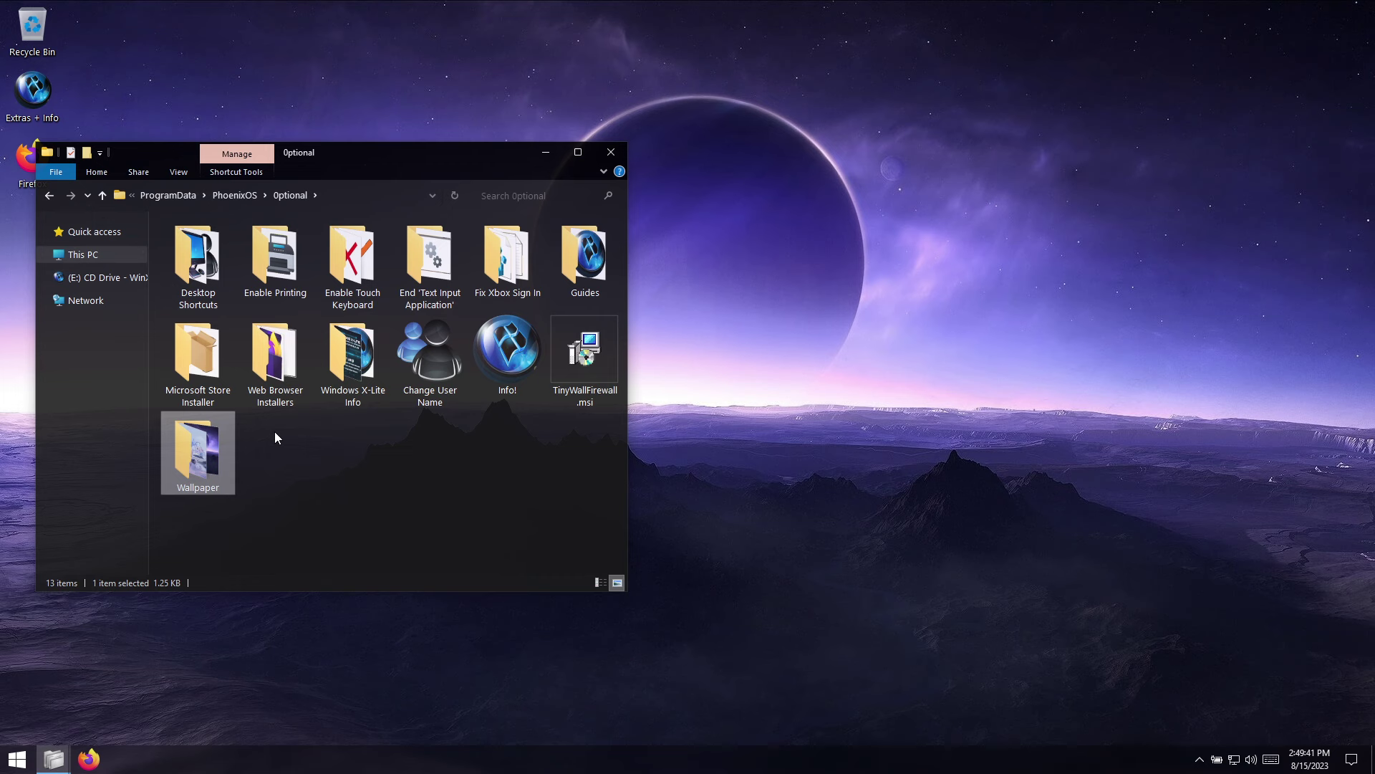
{"action": "double_click", "coordinate": [211, 467]}
{"action": "left_click", "coordinate": [394, 349]}
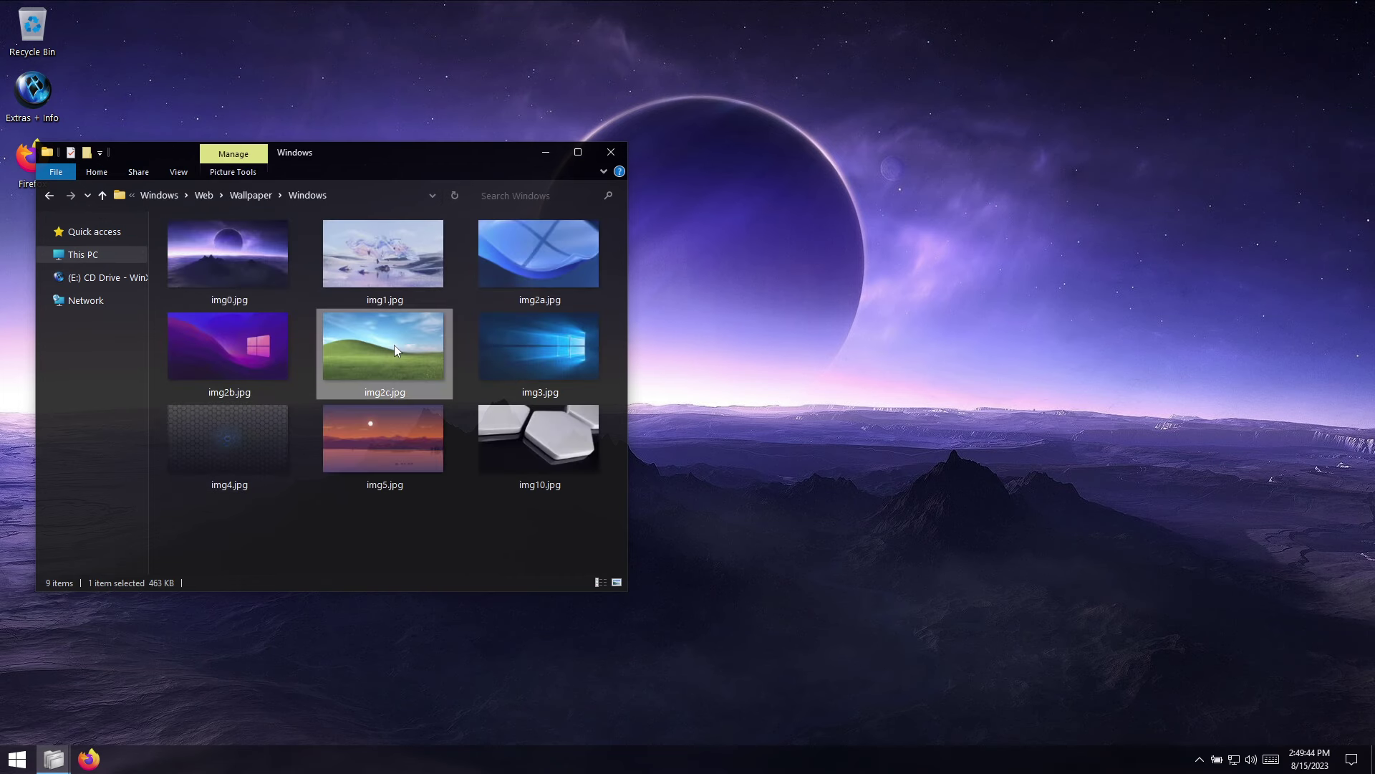
{"action": "right_click", "coordinate": [394, 345]}
{"action": "left_click", "coordinate": [510, 373]}
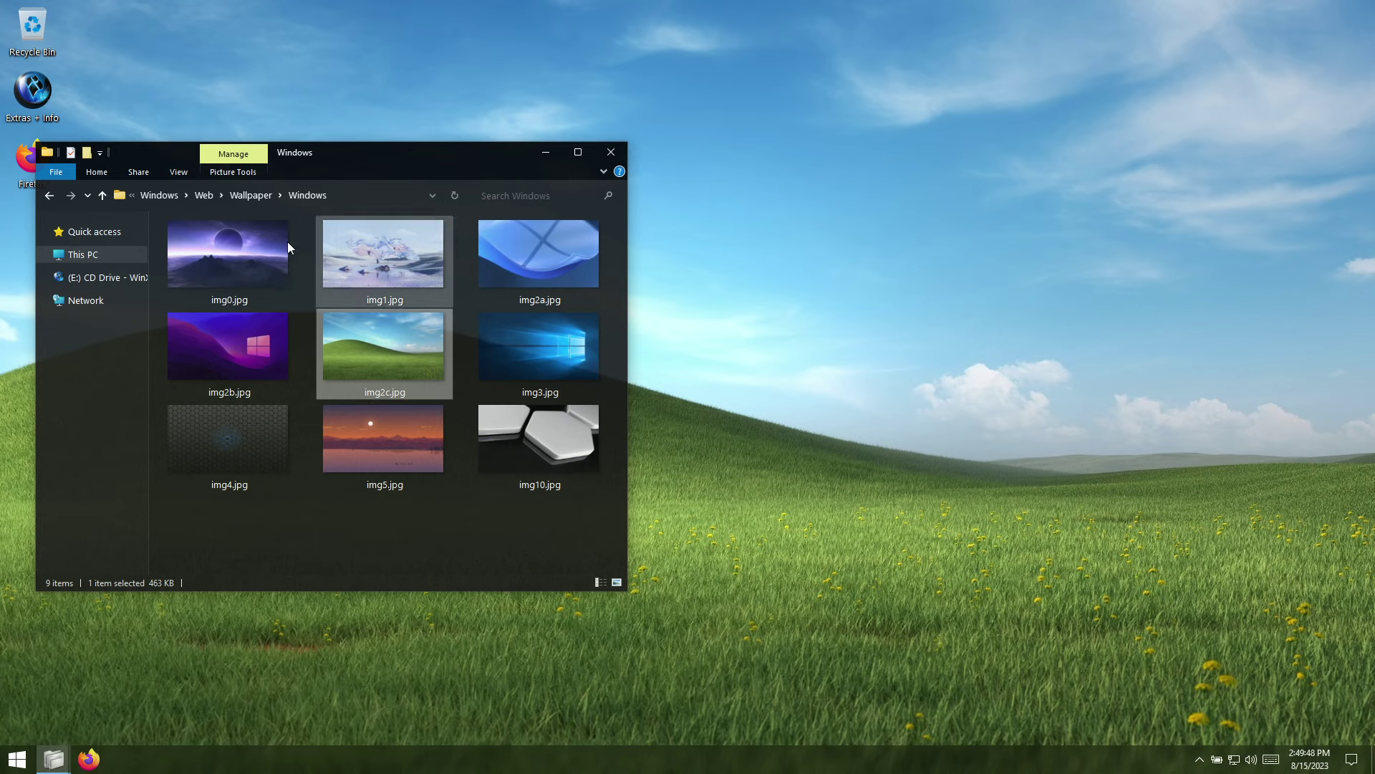
{"action": "left_click", "coordinate": [102, 195]}
{"action": "left_click", "coordinate": [48, 197]}
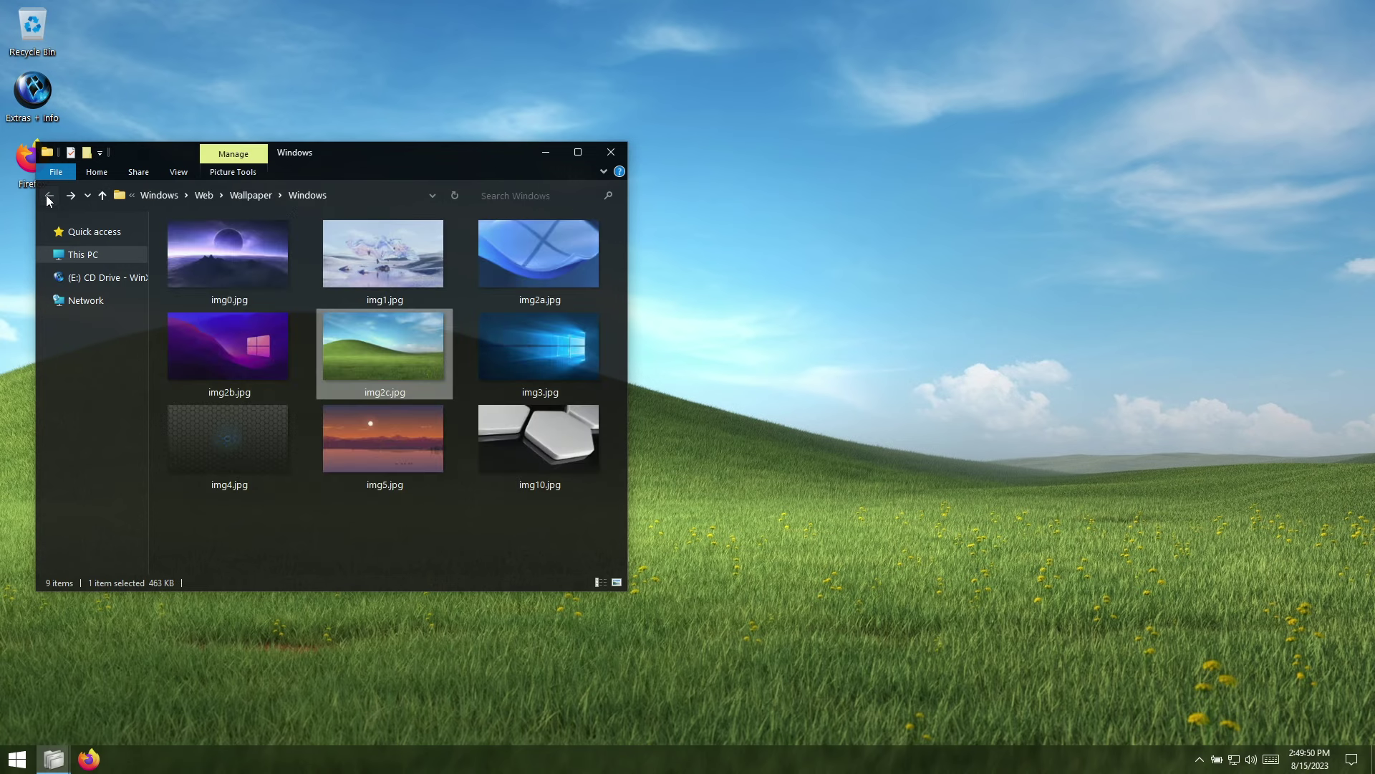
{"action": "left_click", "coordinate": [49, 197]}
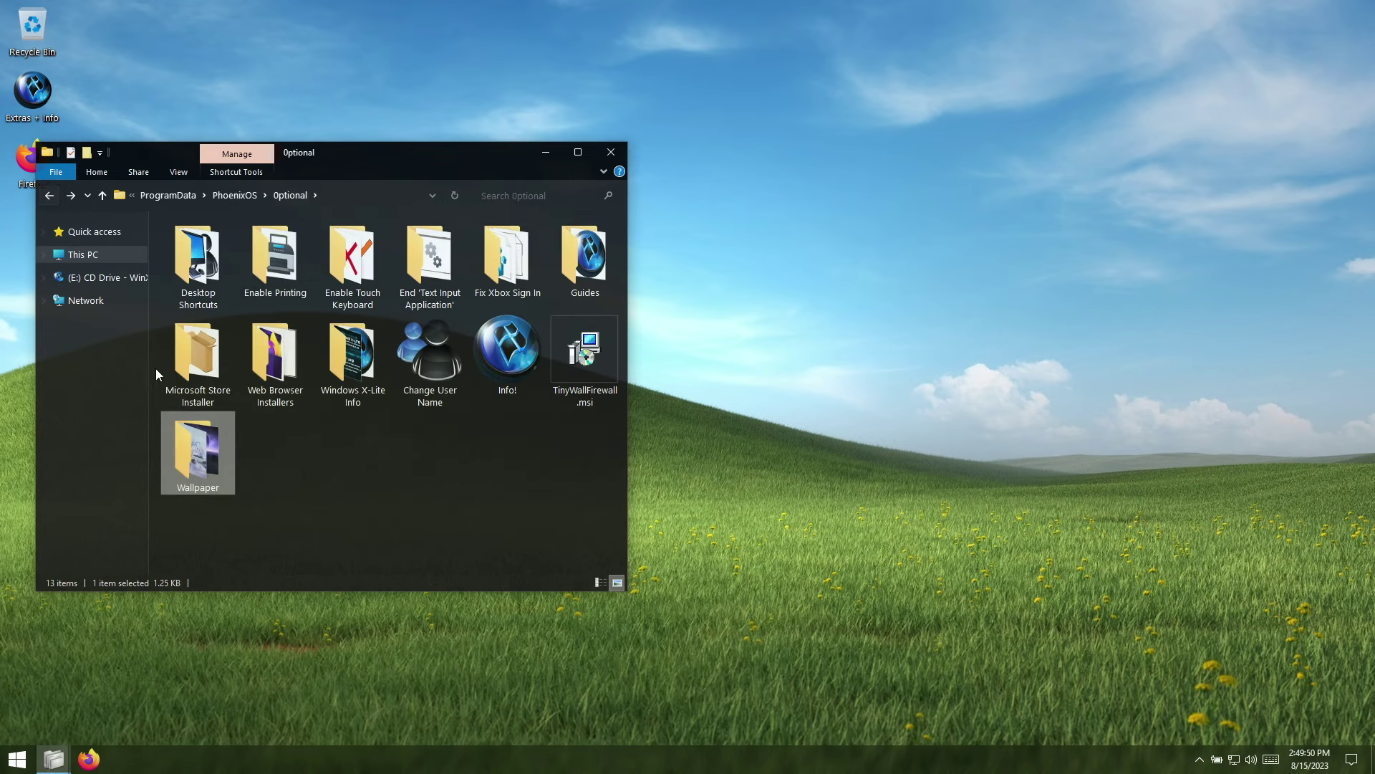
Step: Install the Microsoft Store from Microsoft_Store.appx in the Microsoft Store Installer folder and reposition the launched Store window
{"action": "double_click", "coordinate": [213, 356]}
{"action": "double_click", "coordinate": [194, 245]}
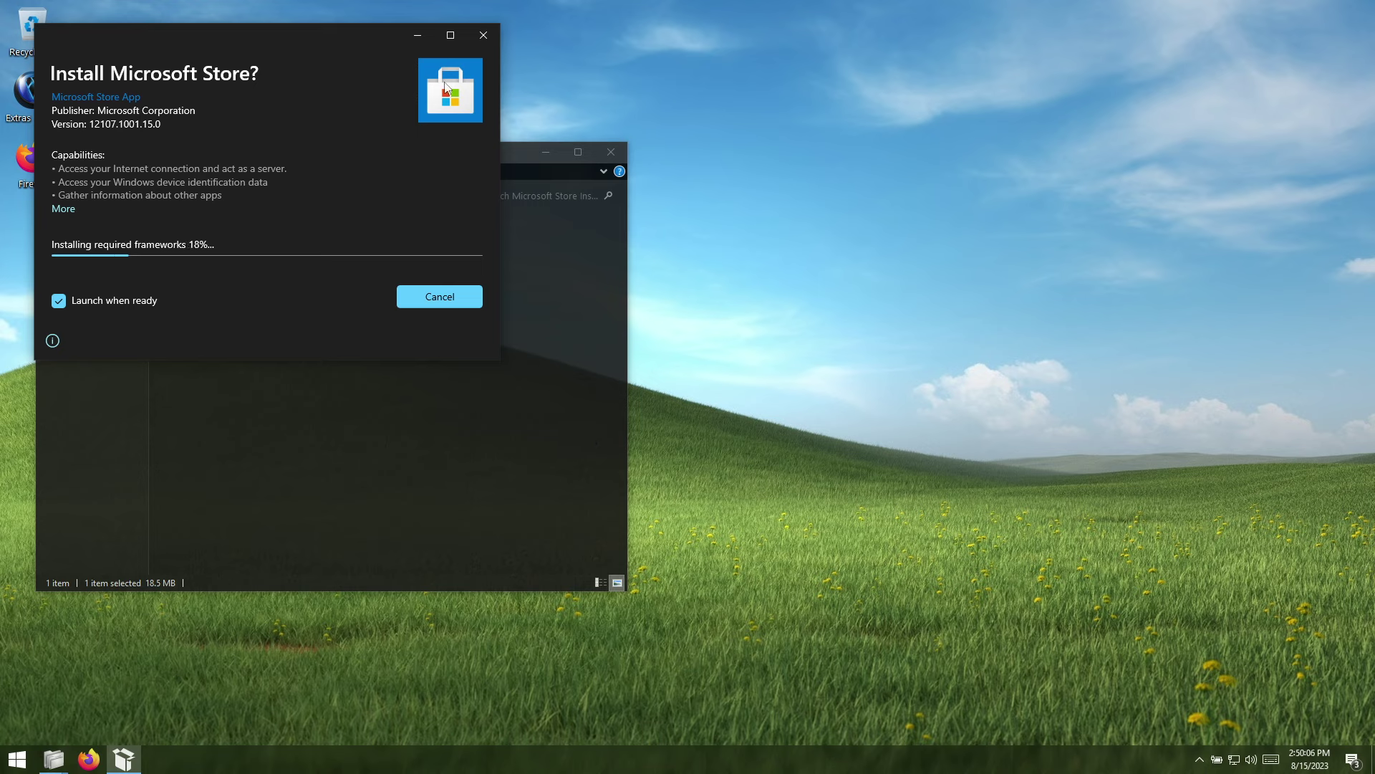
{"action": "left_click_drag", "start_coordinate": [345, 41], "coordinate": [945, 161]}
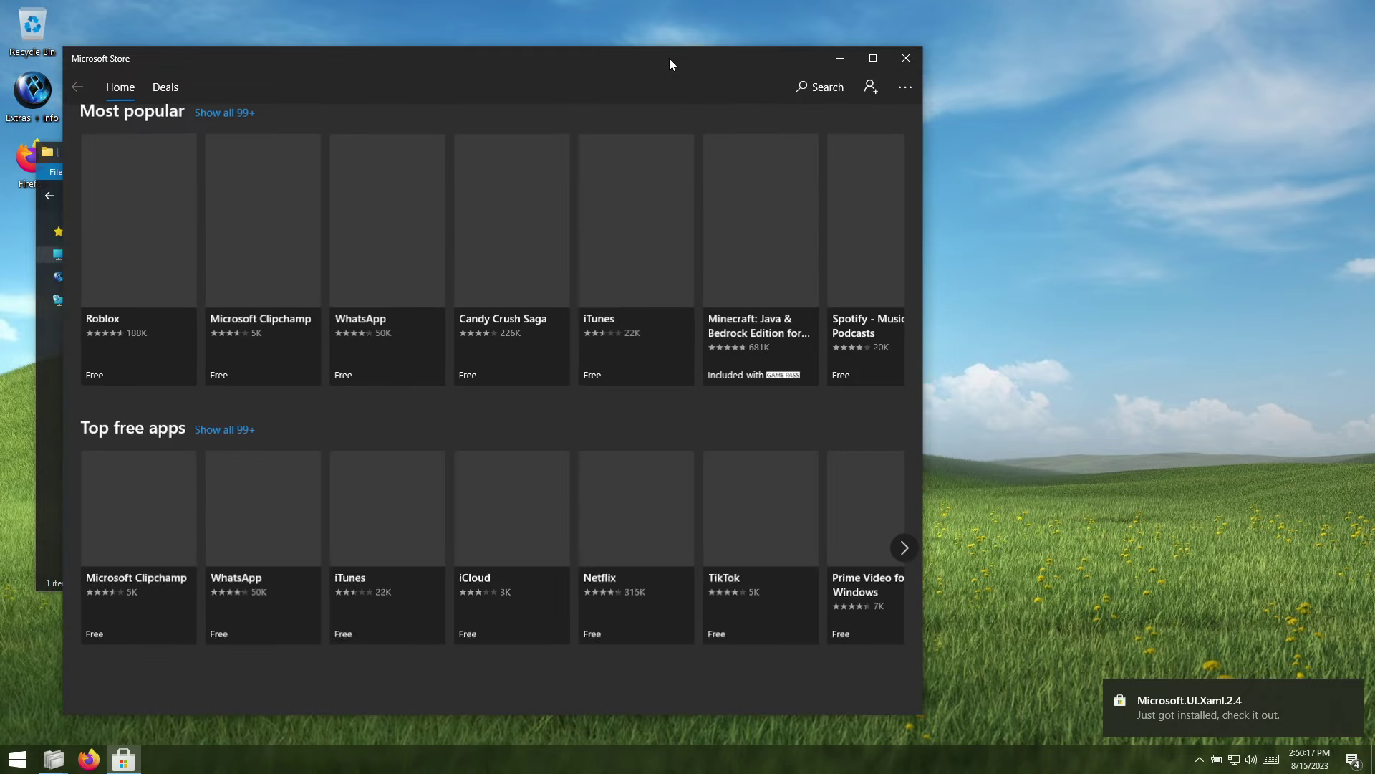
{"action": "left_click_drag", "start_coordinate": [670, 62], "coordinate": [854, 34]}
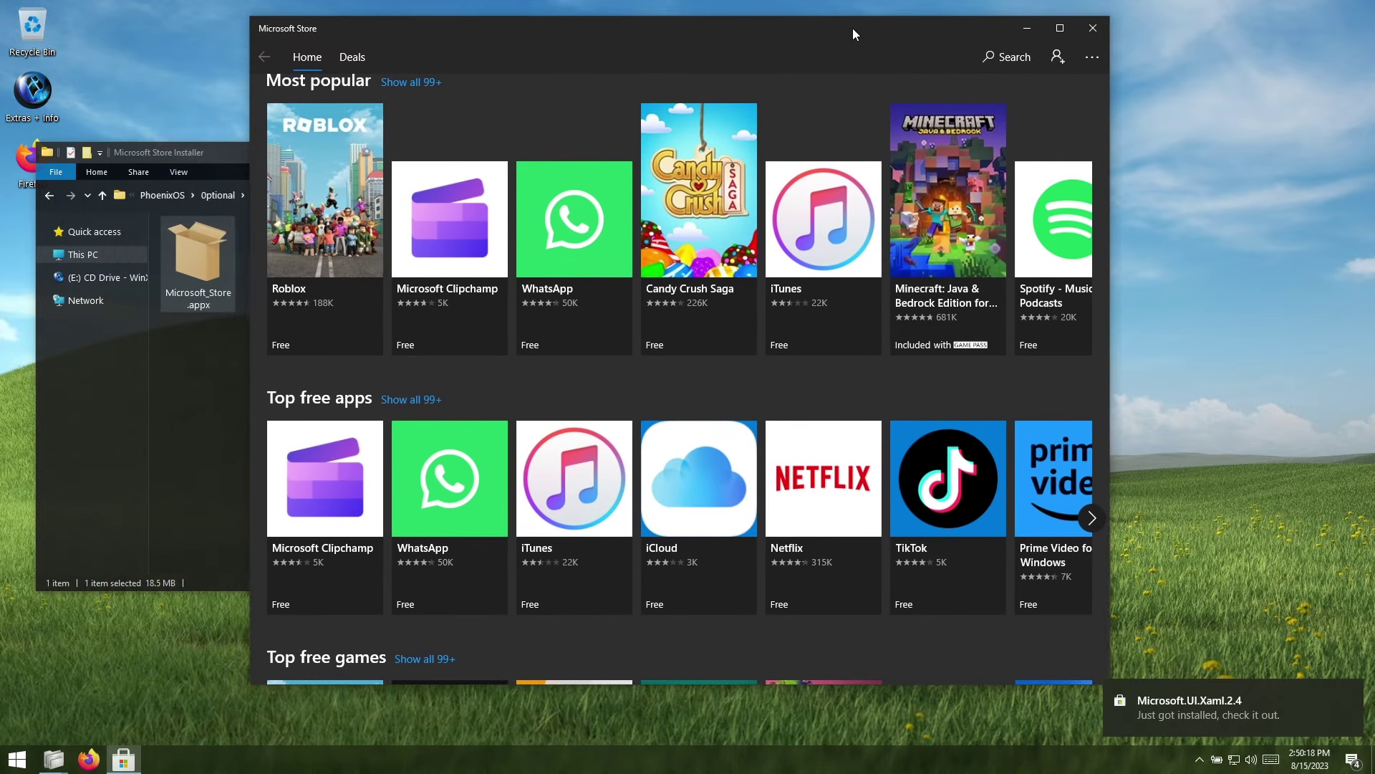
Step: Open the Microsoft Store settings and highlight the app's version number under About this app
{"action": "left_click", "coordinate": [1093, 57]}
{"action": "left_click", "coordinate": [1064, 114]}
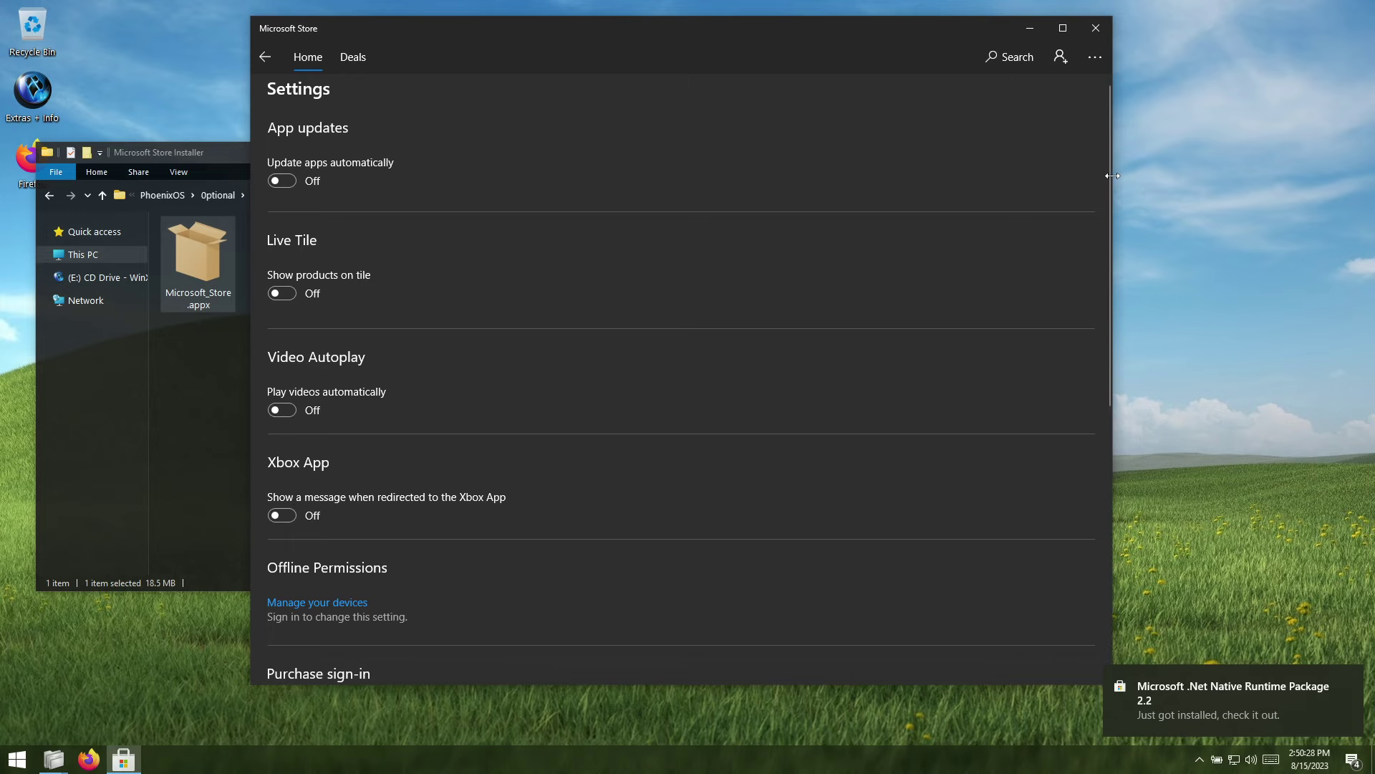
{"action": "left_click_drag", "start_coordinate": [1110, 198], "coordinate": [1107, 492]}
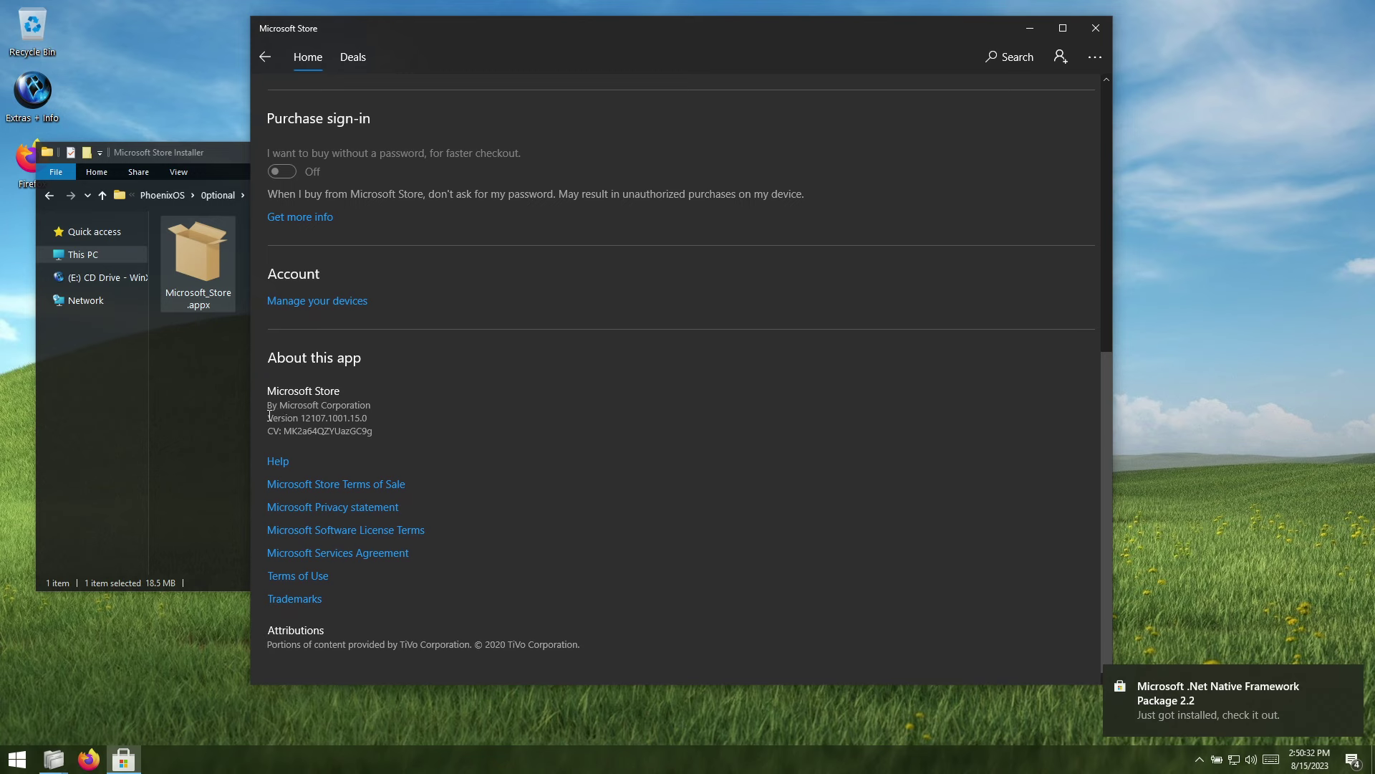
{"action": "left_click_drag", "start_coordinate": [270, 416], "coordinate": [379, 415]}
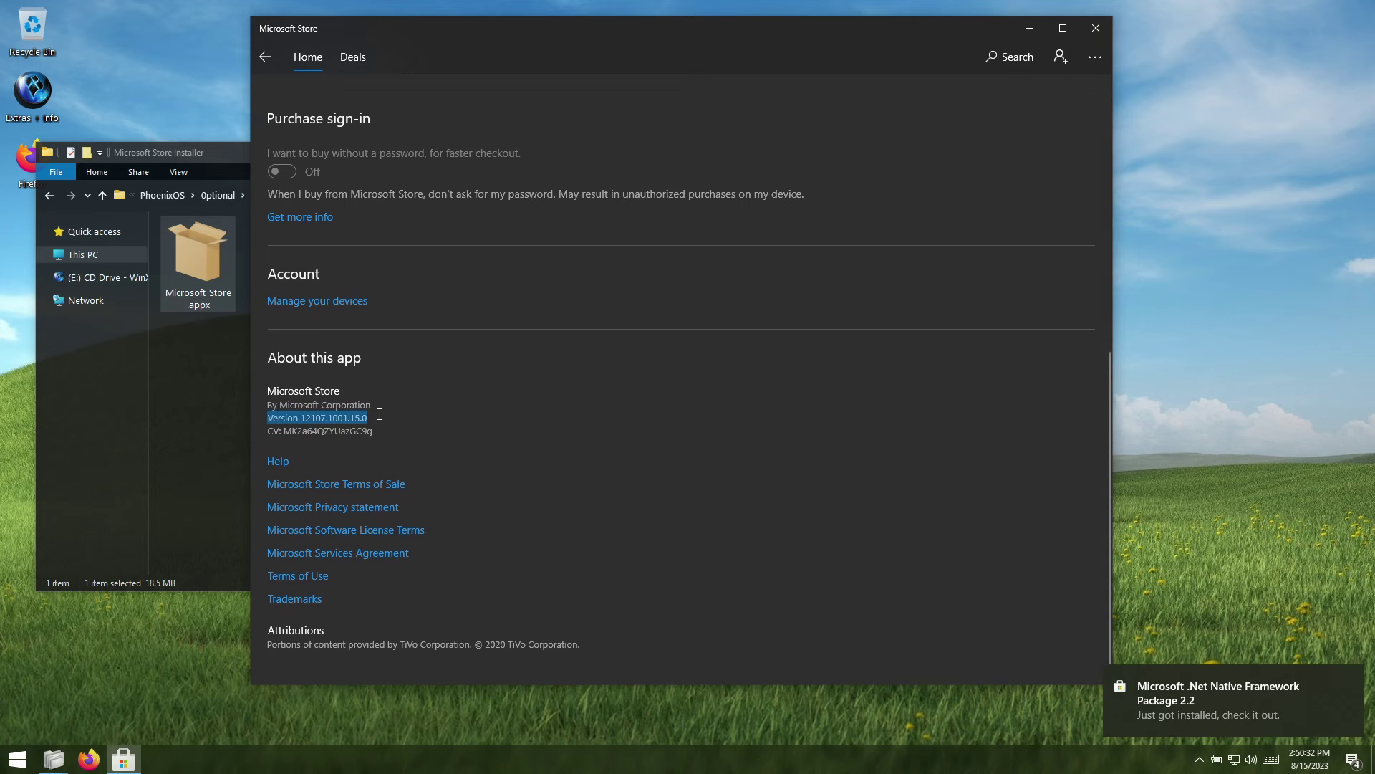
Step: Return to the Store's home page and look over its most popular apps, top free apps and top free games
{"action": "left_click", "coordinate": [300, 59]}
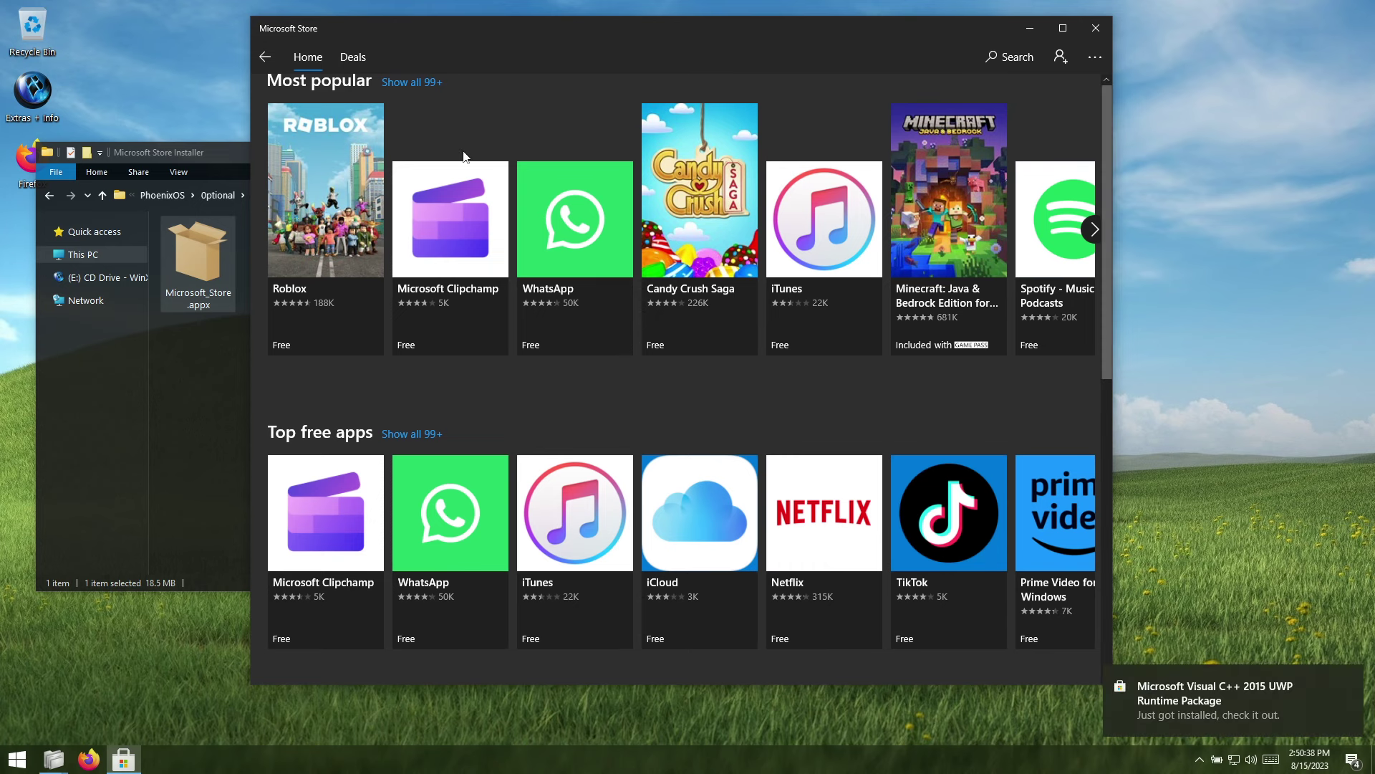
{"action": "left_click", "coordinate": [313, 60]}
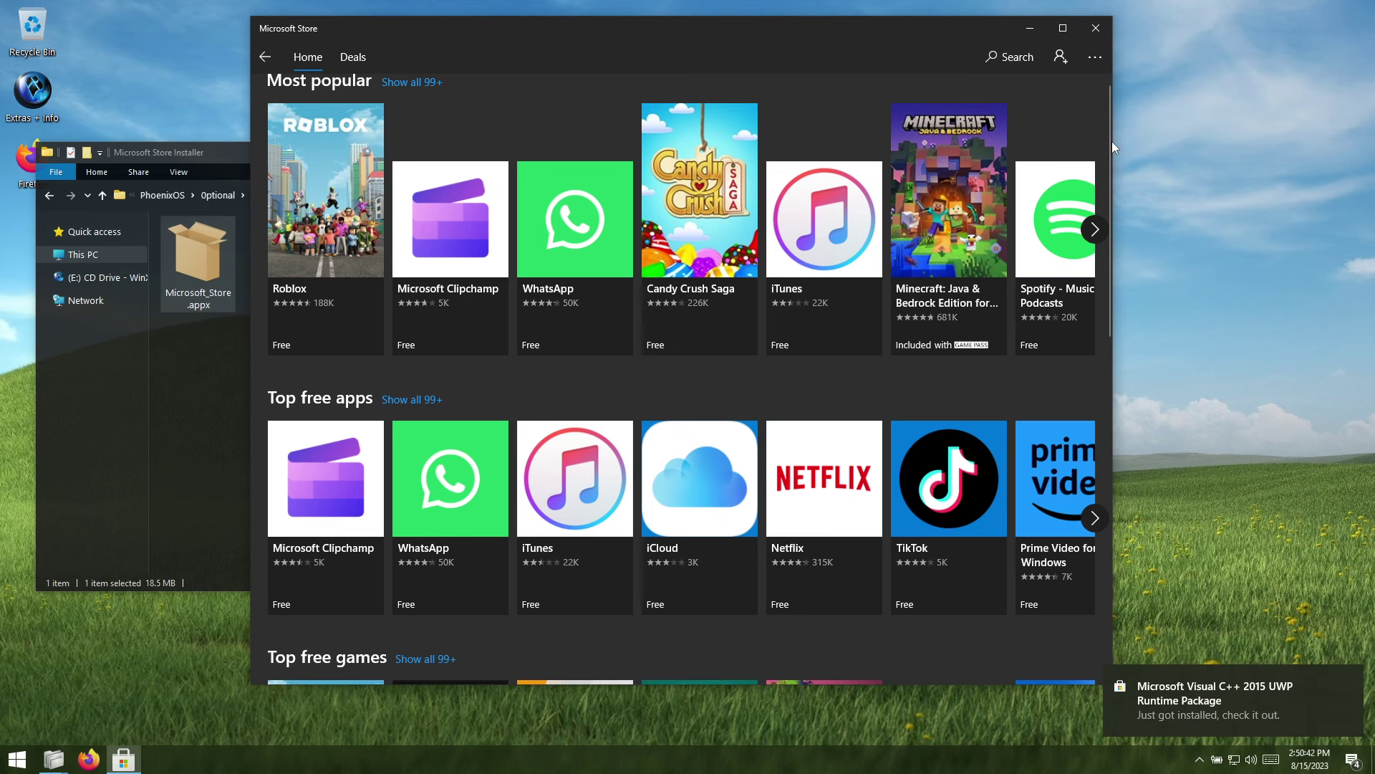
{"action": "scroll", "coordinate": [1107, 175], "scroll_direction": "down", "scroll_amount": 1}
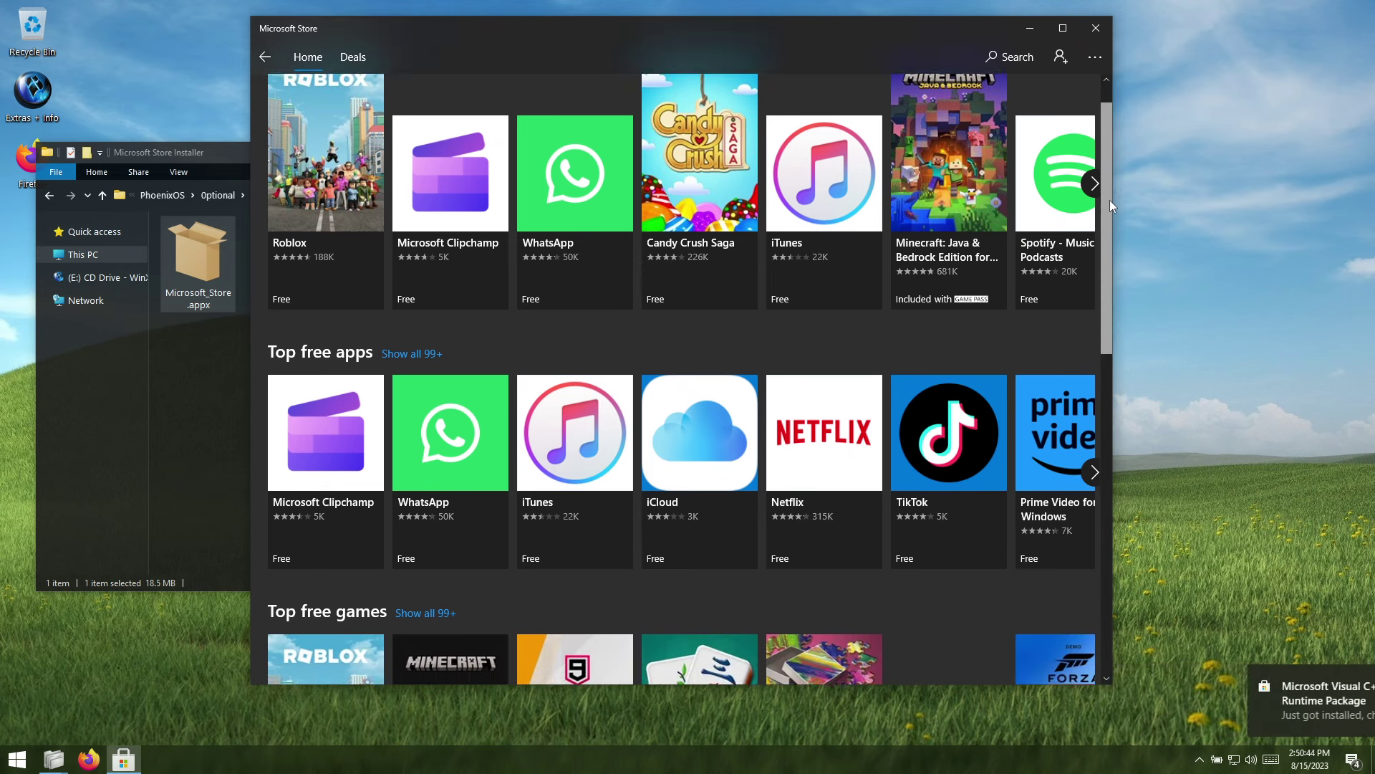
{"action": "left_click_drag", "start_coordinate": [1110, 201], "coordinate": [1119, 122]}
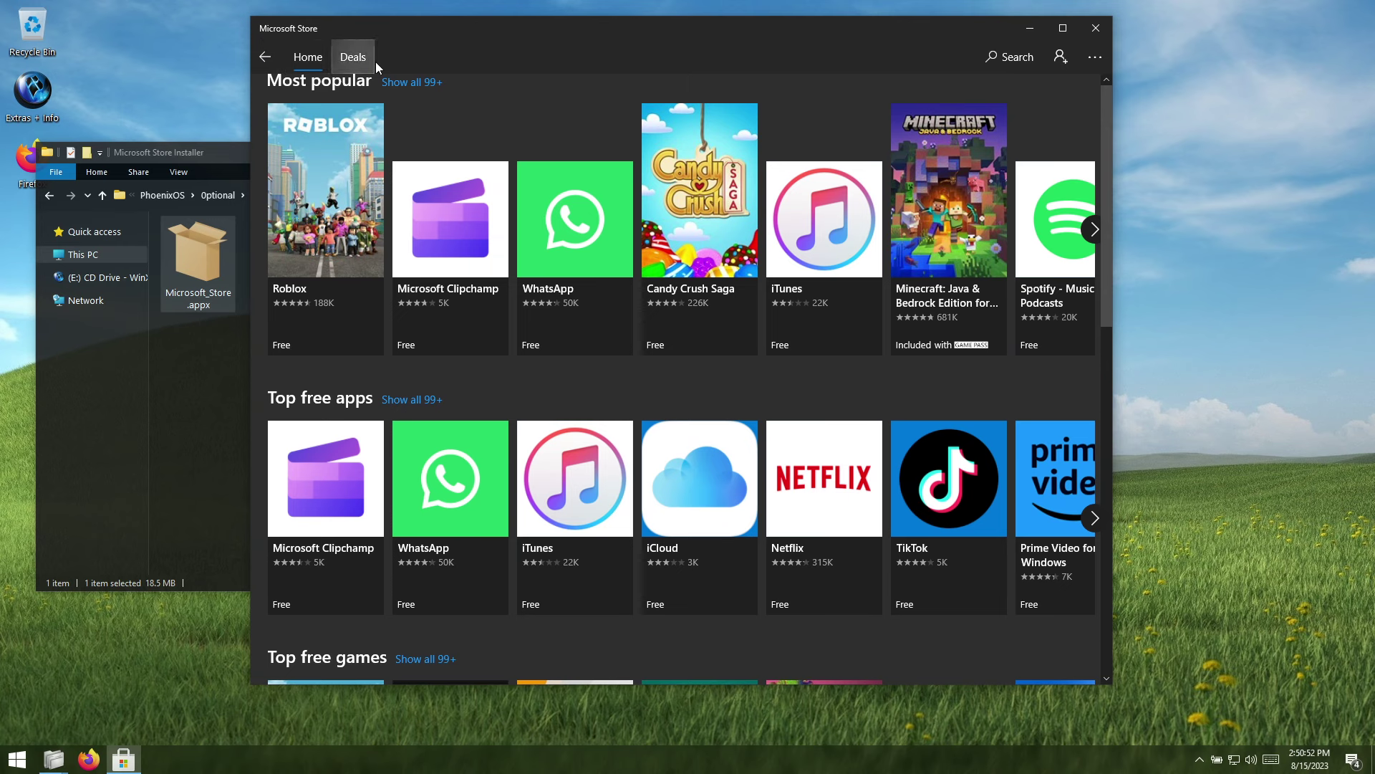
Step: Look over the PC games and apps specials on the Store's Deals page, and close the Store and its installer folder
{"action": "left_click", "coordinate": [261, 57]}
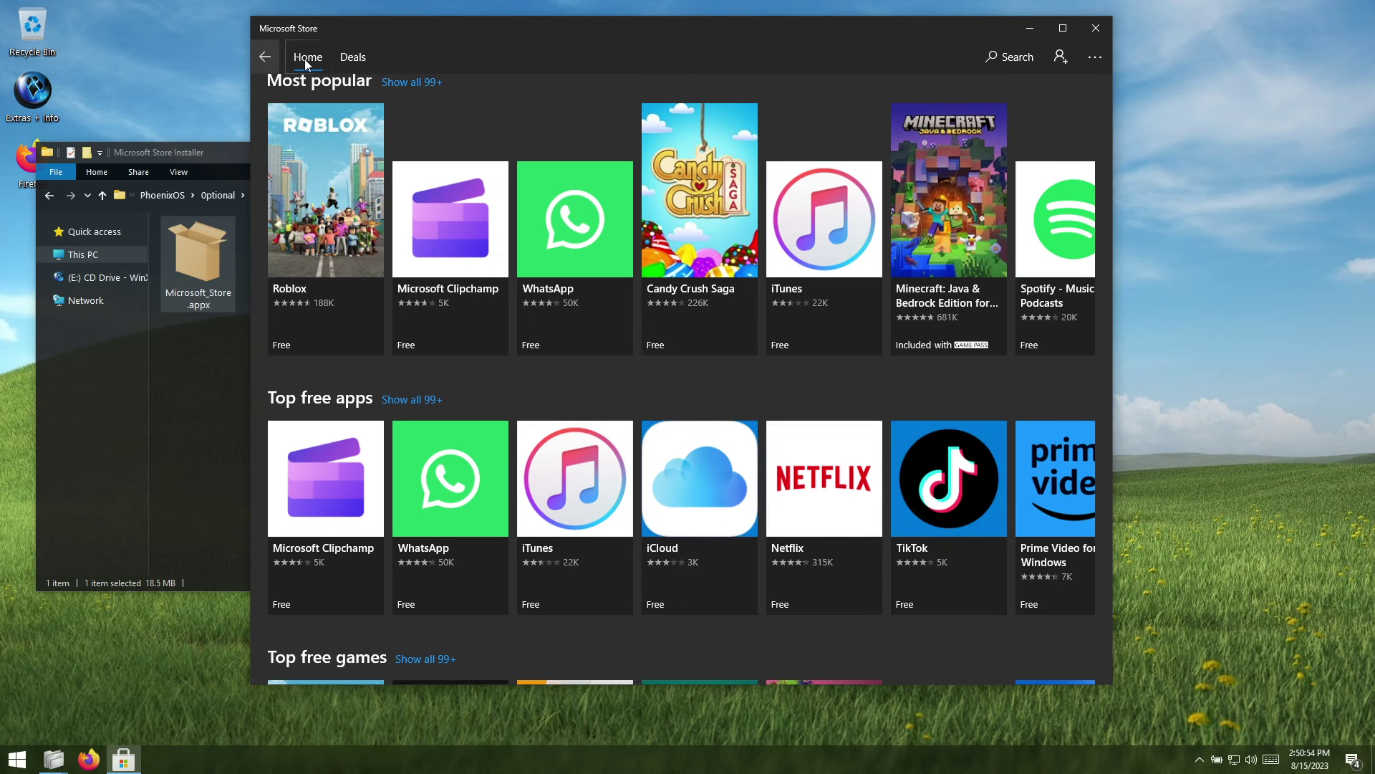
{"action": "left_click", "coordinate": [353, 57]}
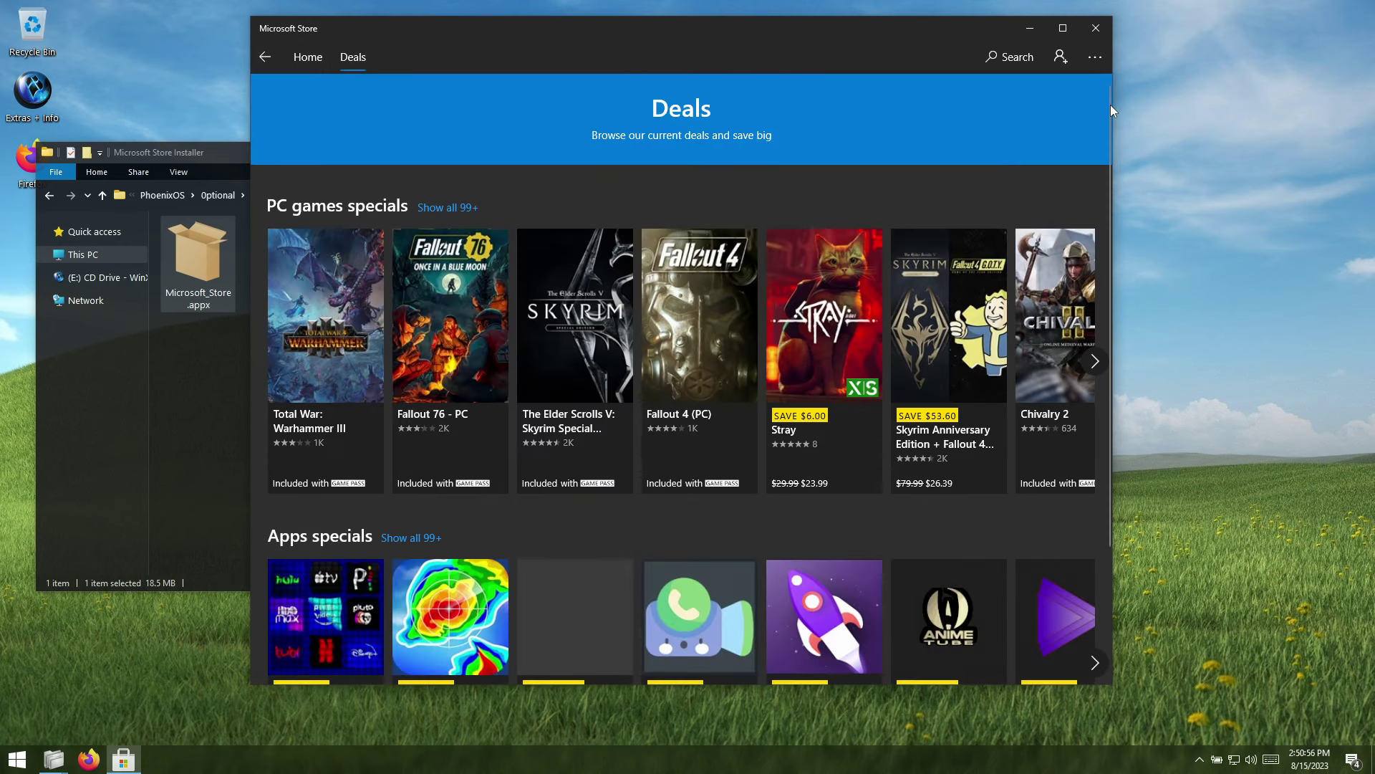
{"action": "mouse_move", "coordinate": [1110, 112]}
{"action": "left_mouse_down"}
{"action": "mouse_move", "coordinate": [1114, 151]}
{"action": "mouse_move", "coordinate": [1113, 109]}
{"action": "left_mouse_up"}
{"action": "left_click", "coordinate": [1088, 32]}
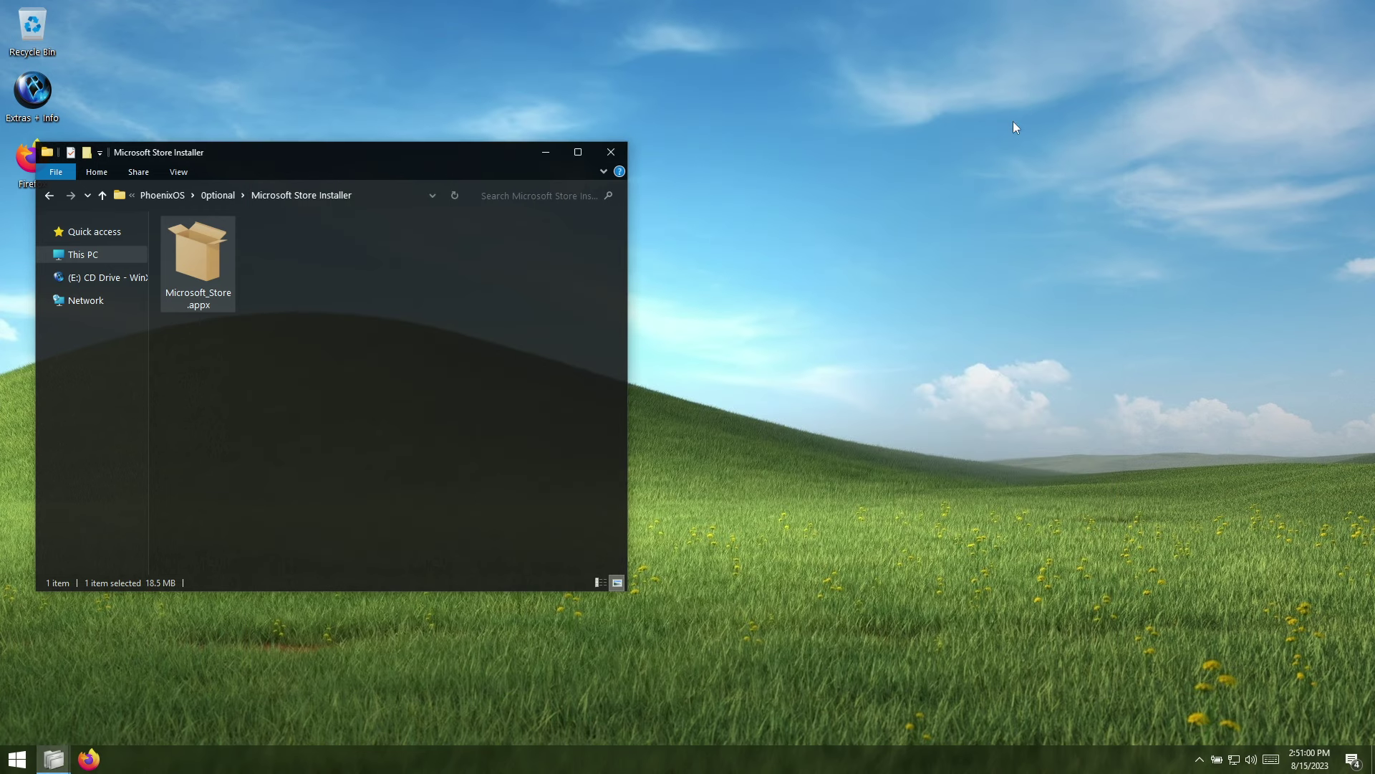
{"action": "left_click", "coordinate": [610, 152]}
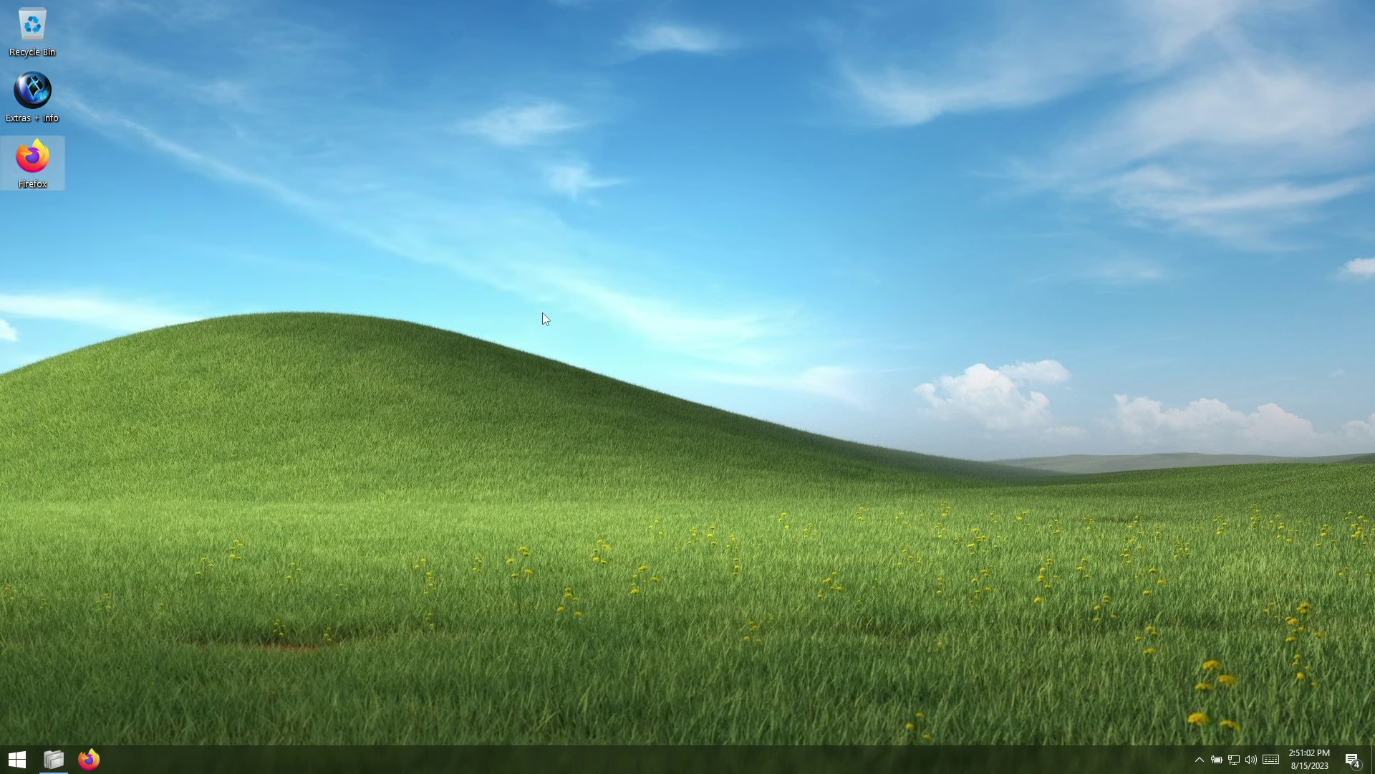
Step: Open This PC to check the free space on the drives, and close the window
{"action": "left_click", "coordinate": [55, 758]}
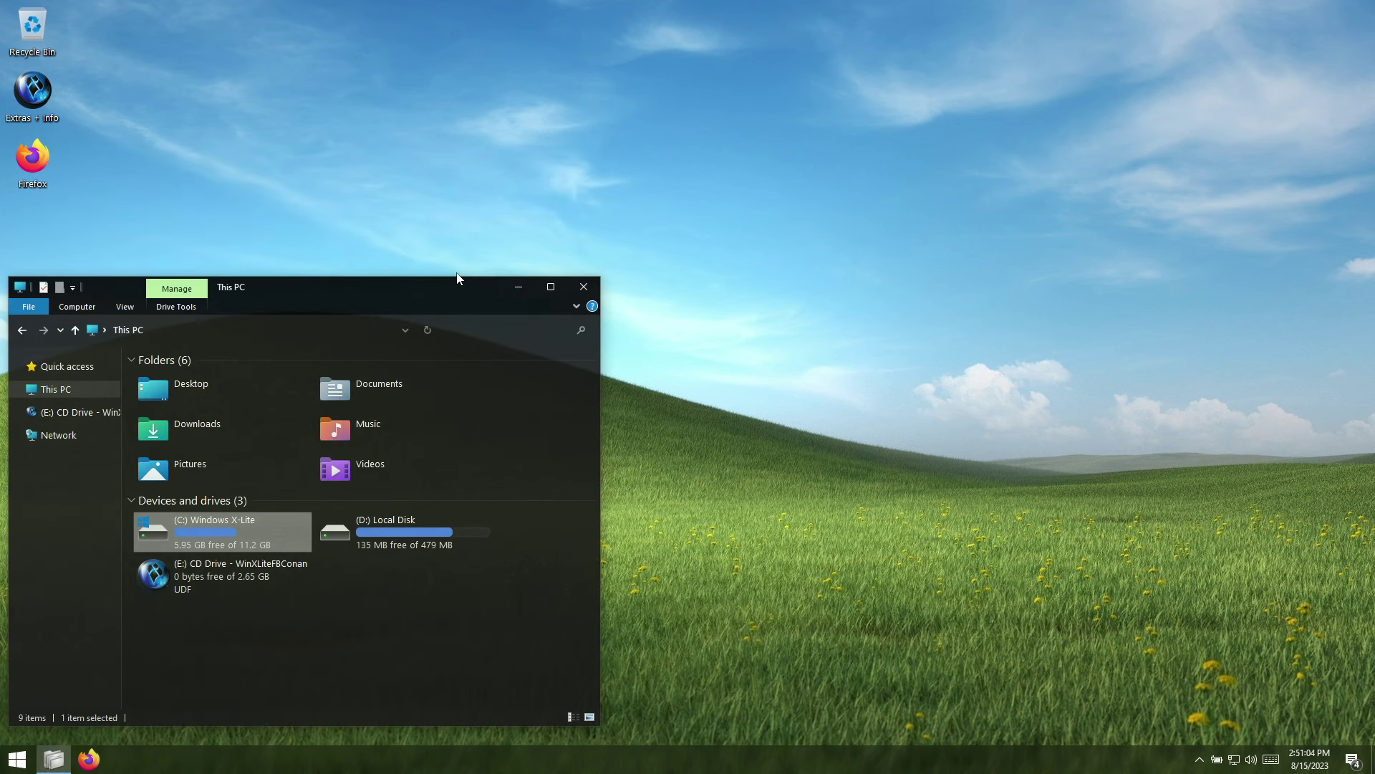
{"action": "left_click_drag", "start_coordinate": [439, 293], "coordinate": [526, 148]}
{"action": "left_click", "coordinate": [670, 142]}
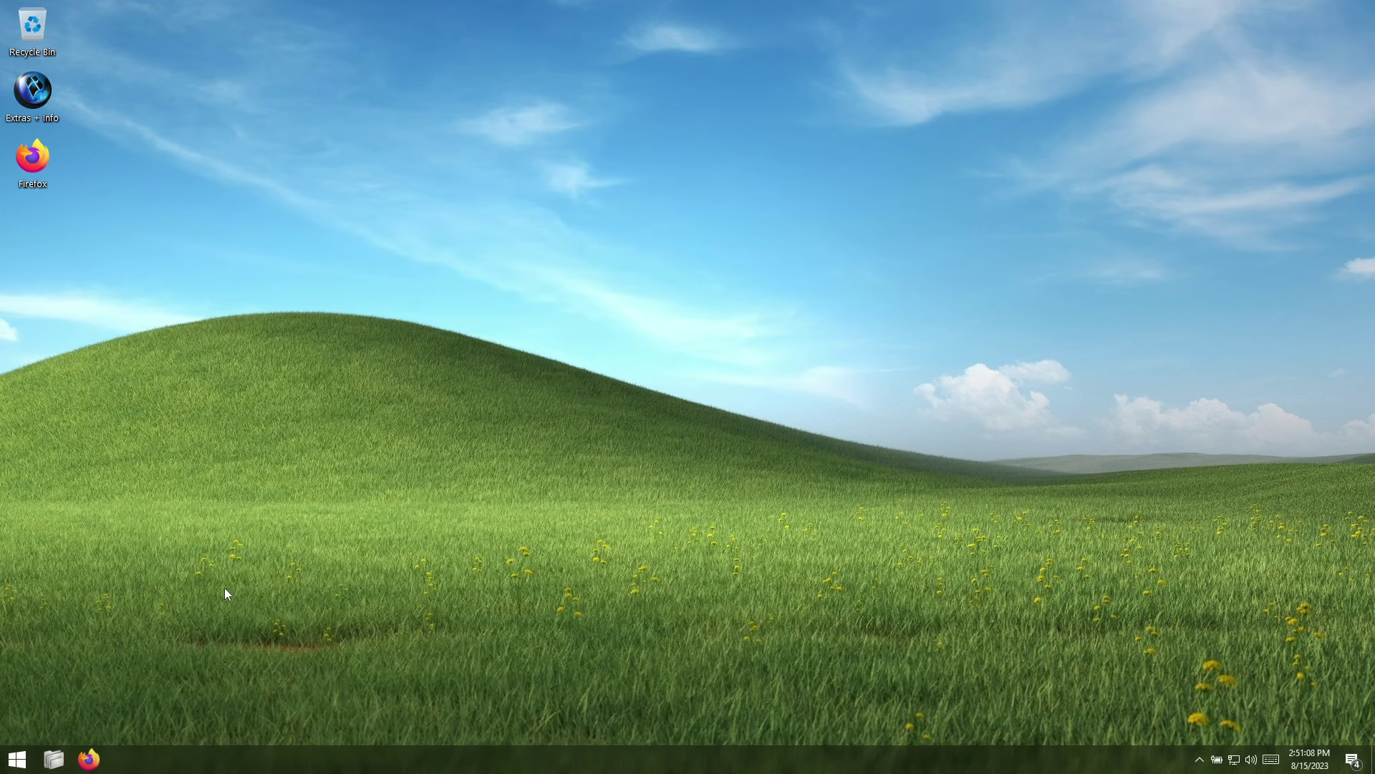
Step: Open the Language page of the Time & Language settings and move the Settings window clear of the desktop's left half
{"action": "left_click", "coordinate": [22, 763]}
{"action": "left_click", "coordinate": [256, 653]}
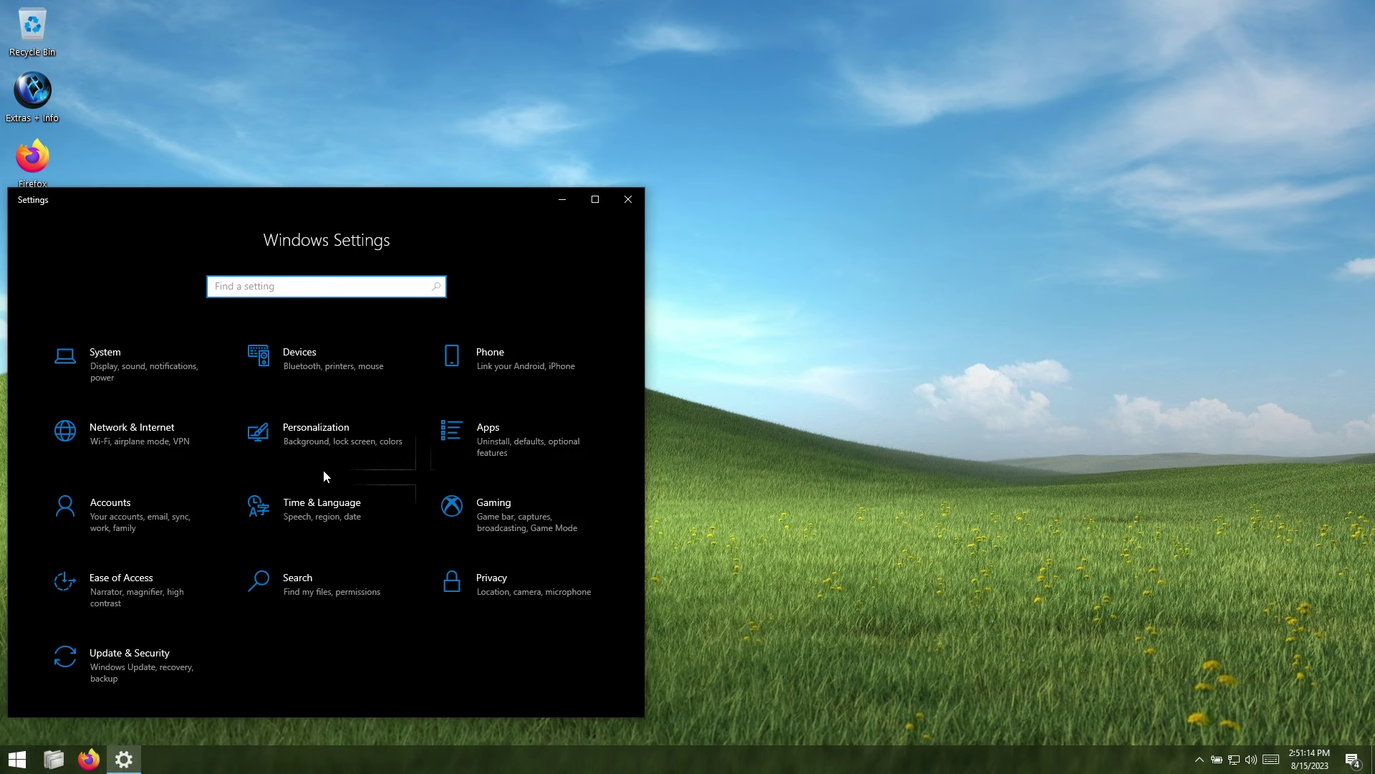
{"action": "left_click", "coordinate": [355, 509]}
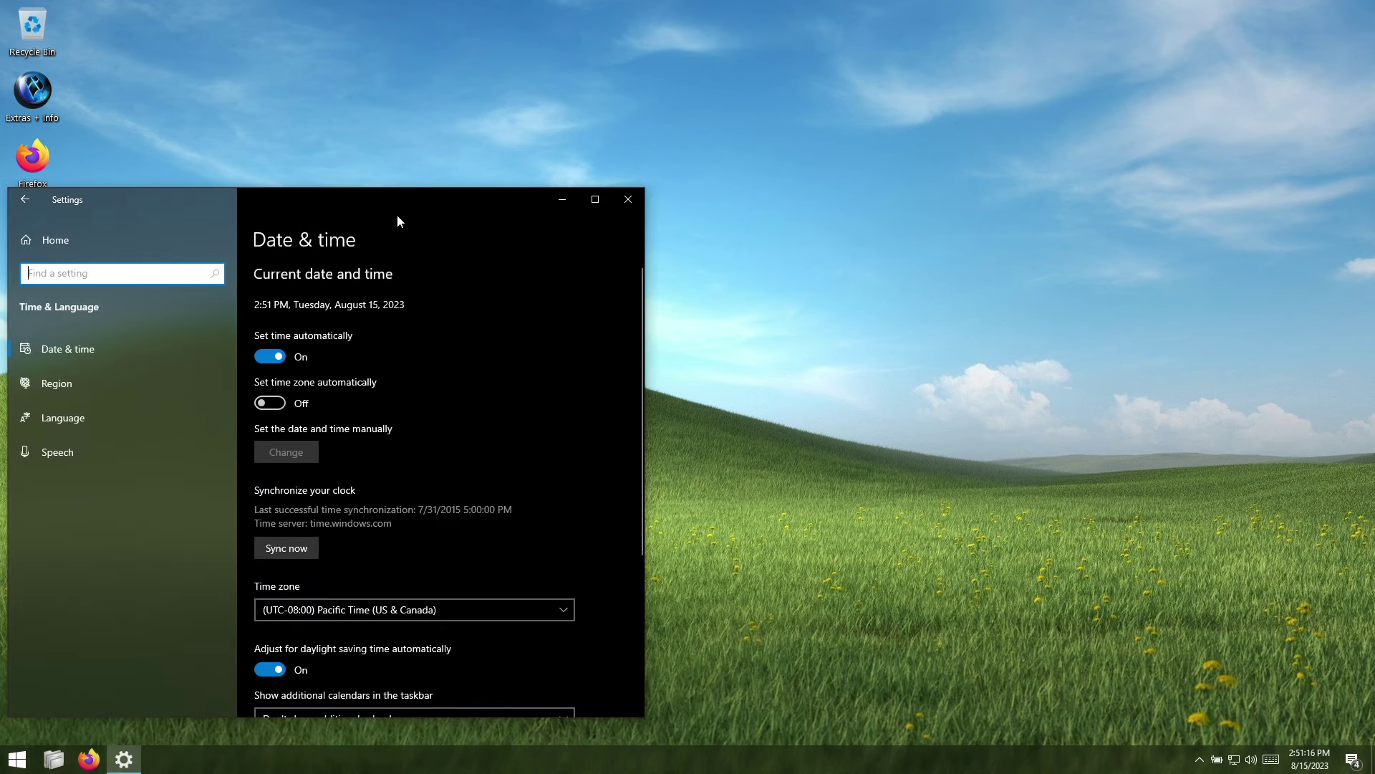
{"action": "left_click_drag", "start_coordinate": [401, 208], "coordinate": [1084, 51]}
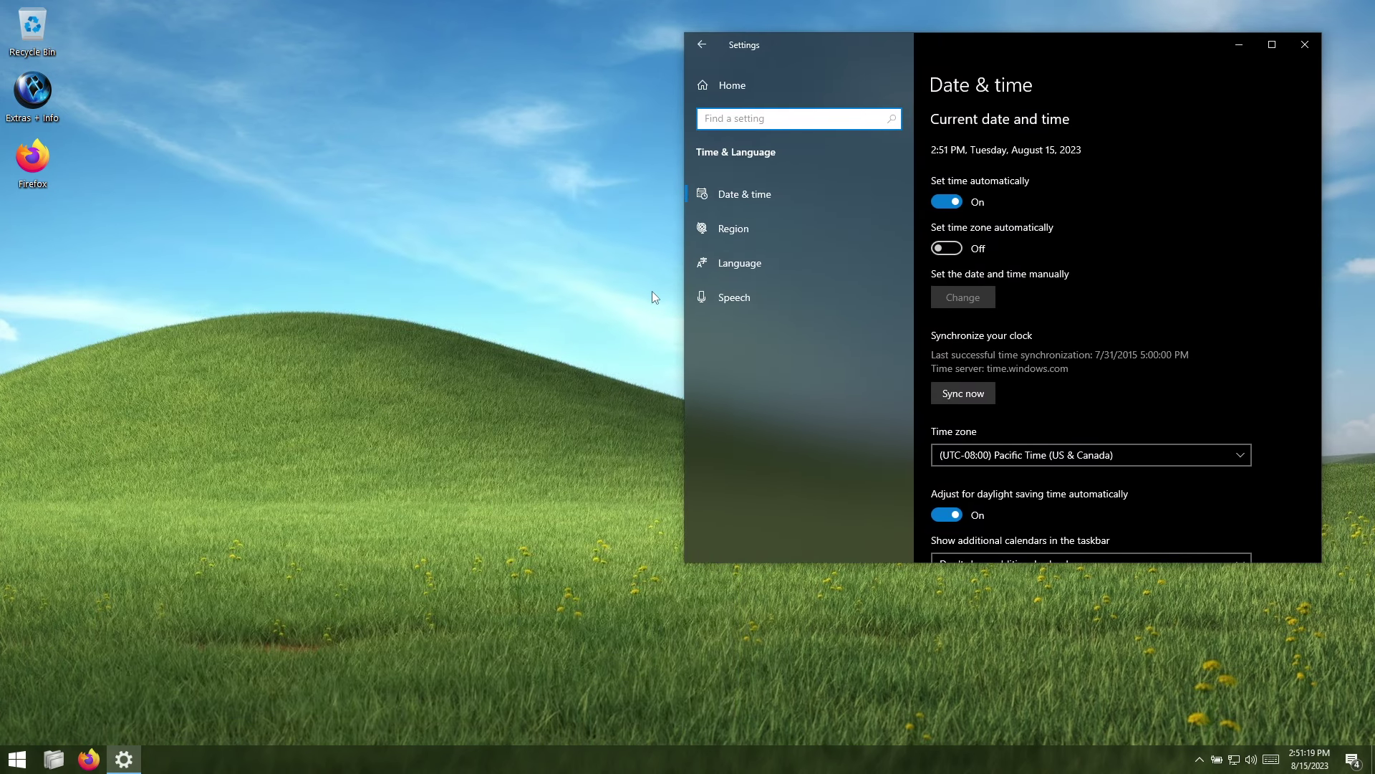
{"action": "left_click", "coordinate": [741, 264]}
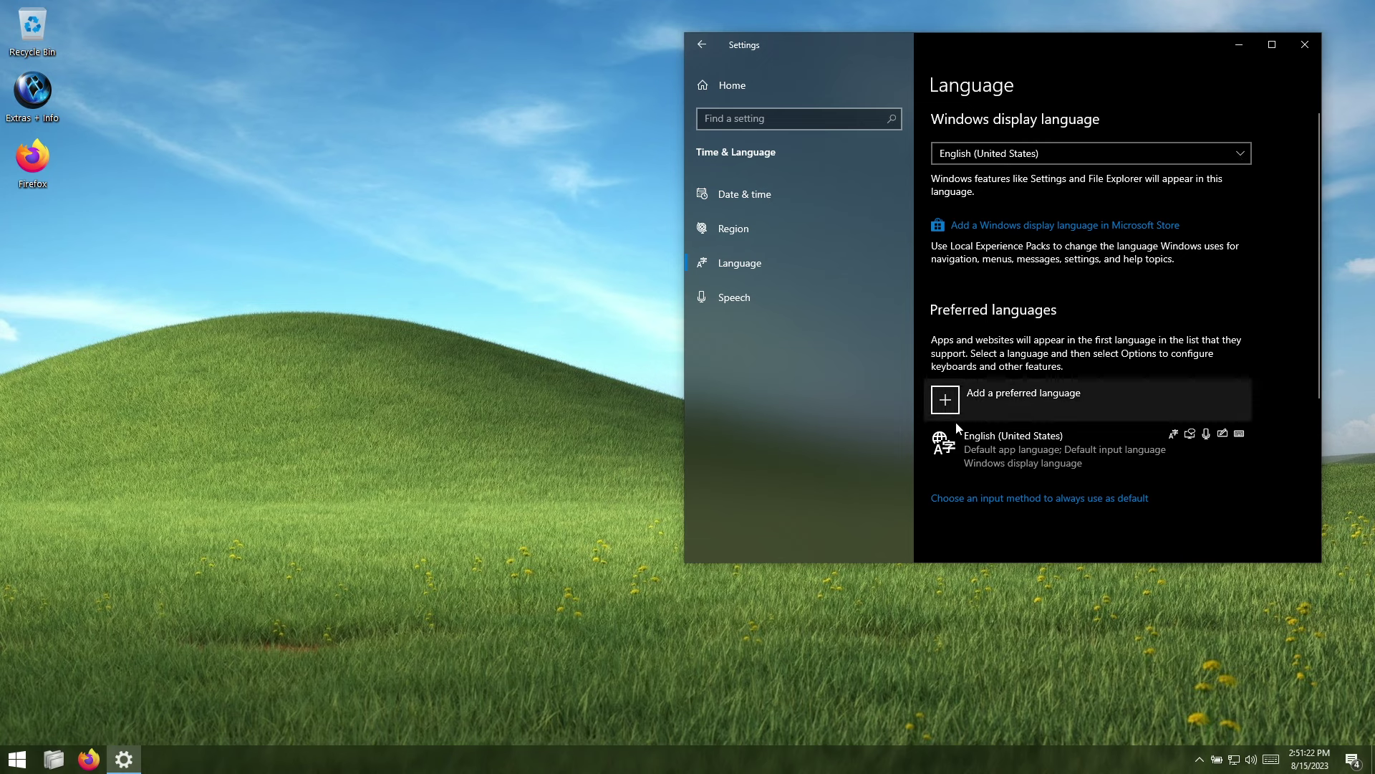
Step: Add Italiano (Italia) as a preferred language and install its language pack without speech recognition and handwriting
{"action": "left_click", "coordinate": [947, 401]}
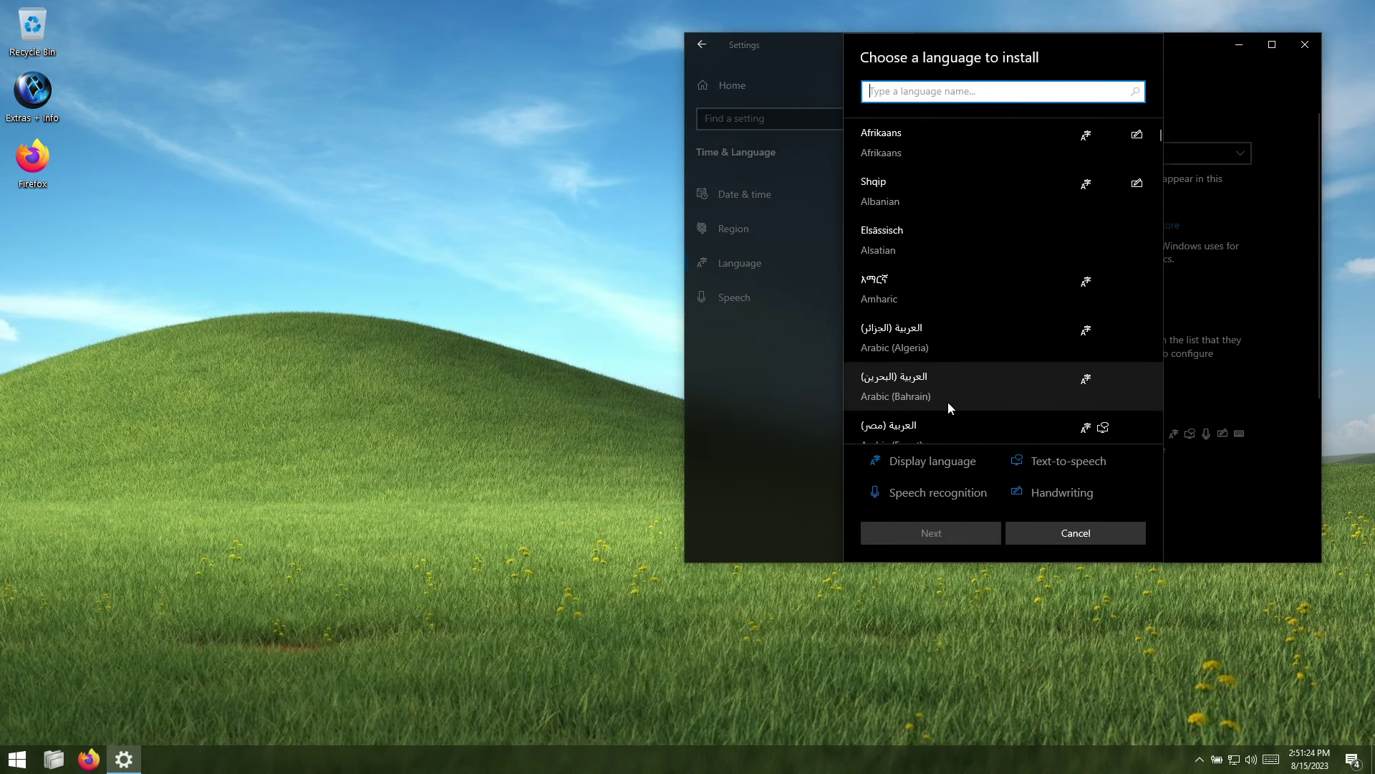
{"action": "type", "text": "italian"}
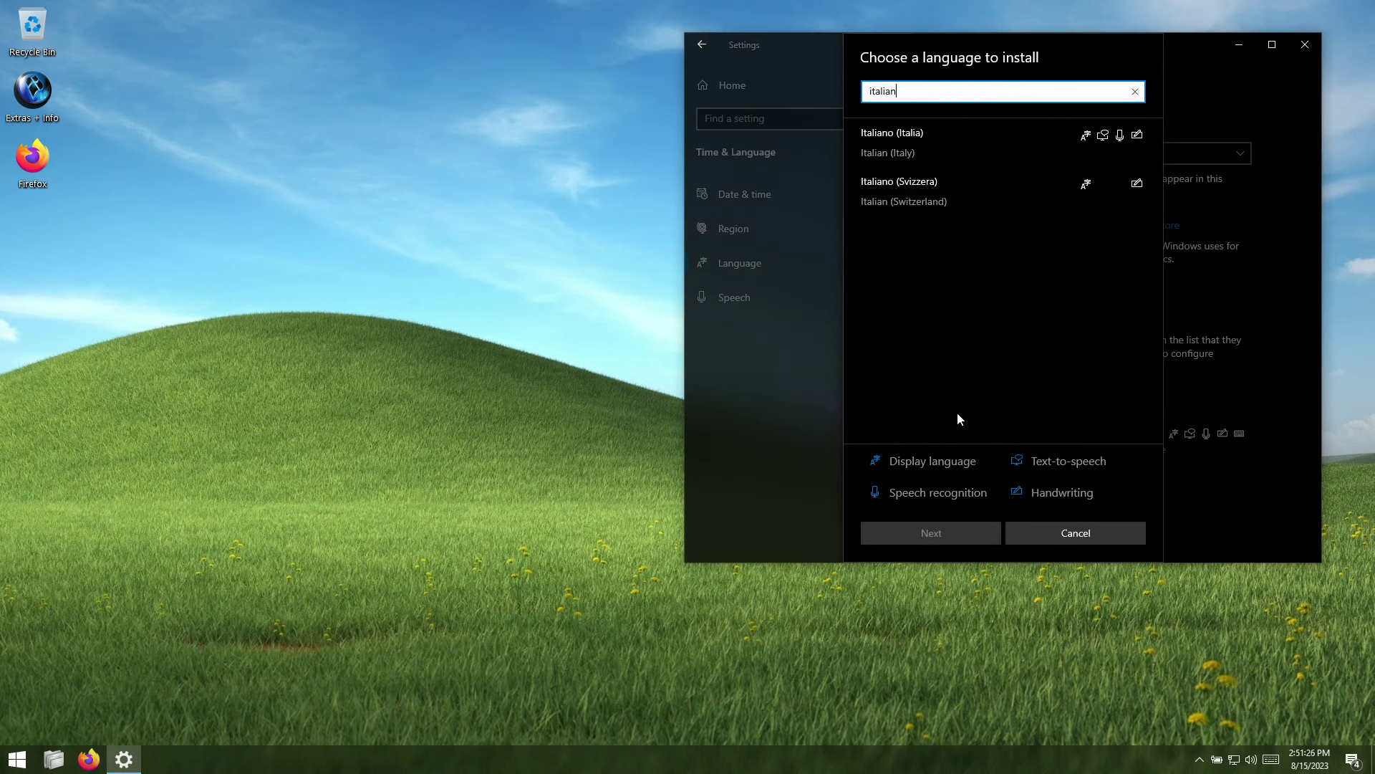
{"action": "left_click", "coordinate": [892, 139]}
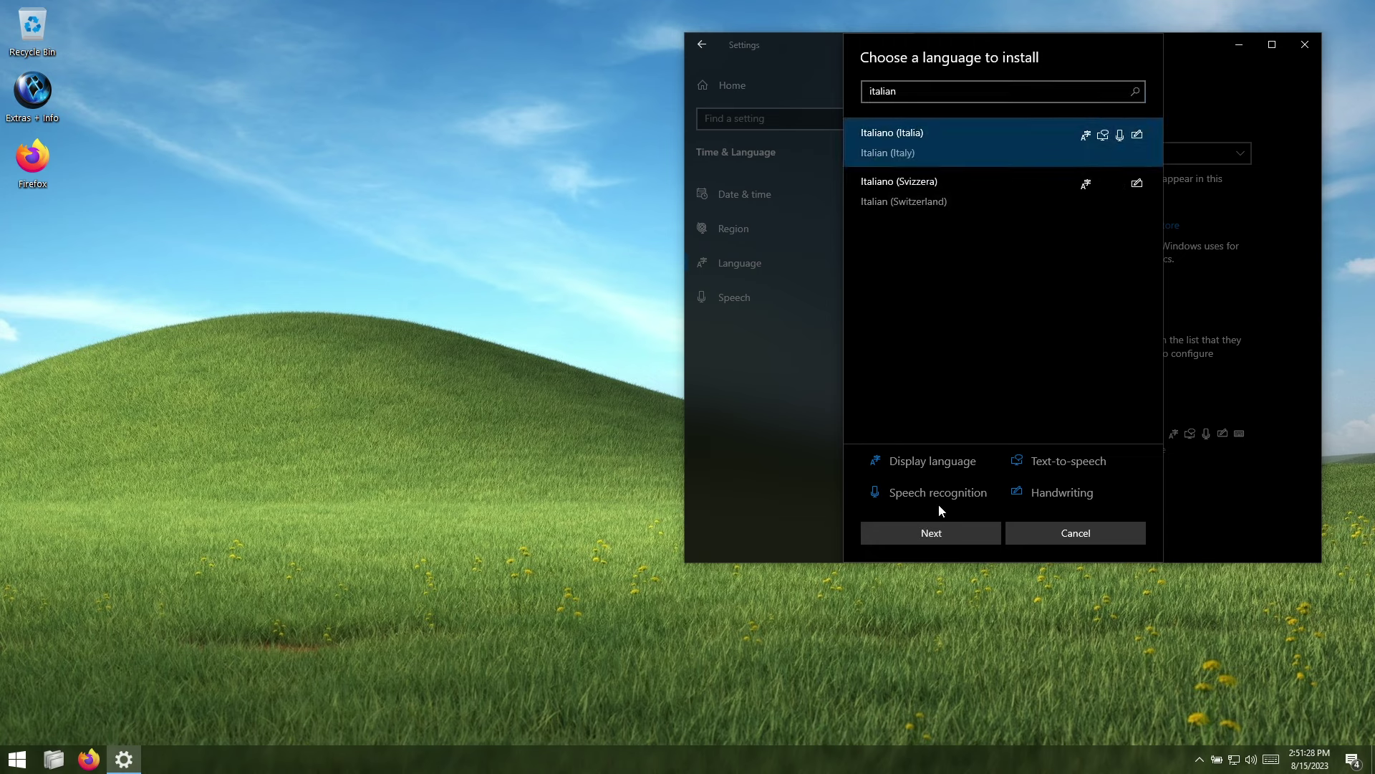
{"action": "left_click", "coordinate": [940, 534]}
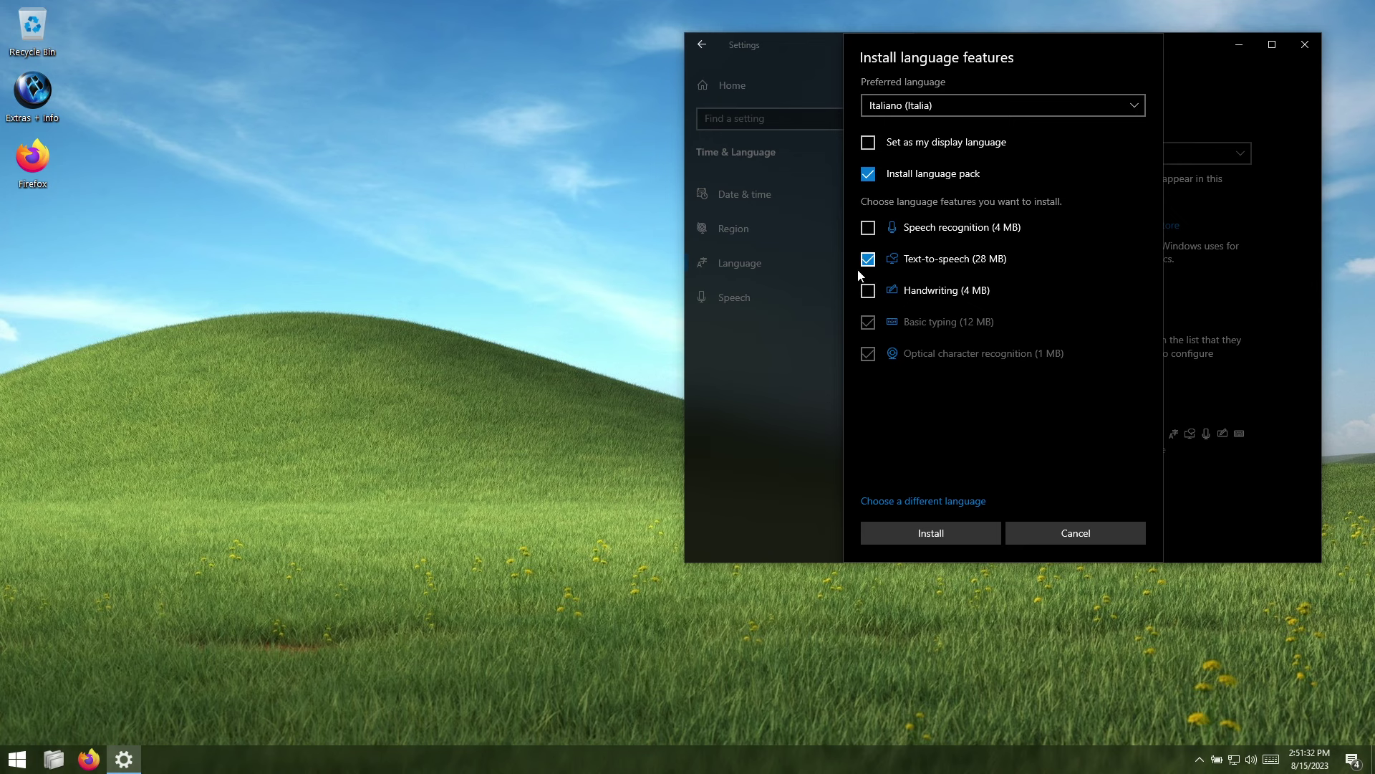
{"action": "left_click", "coordinate": [924, 535]}
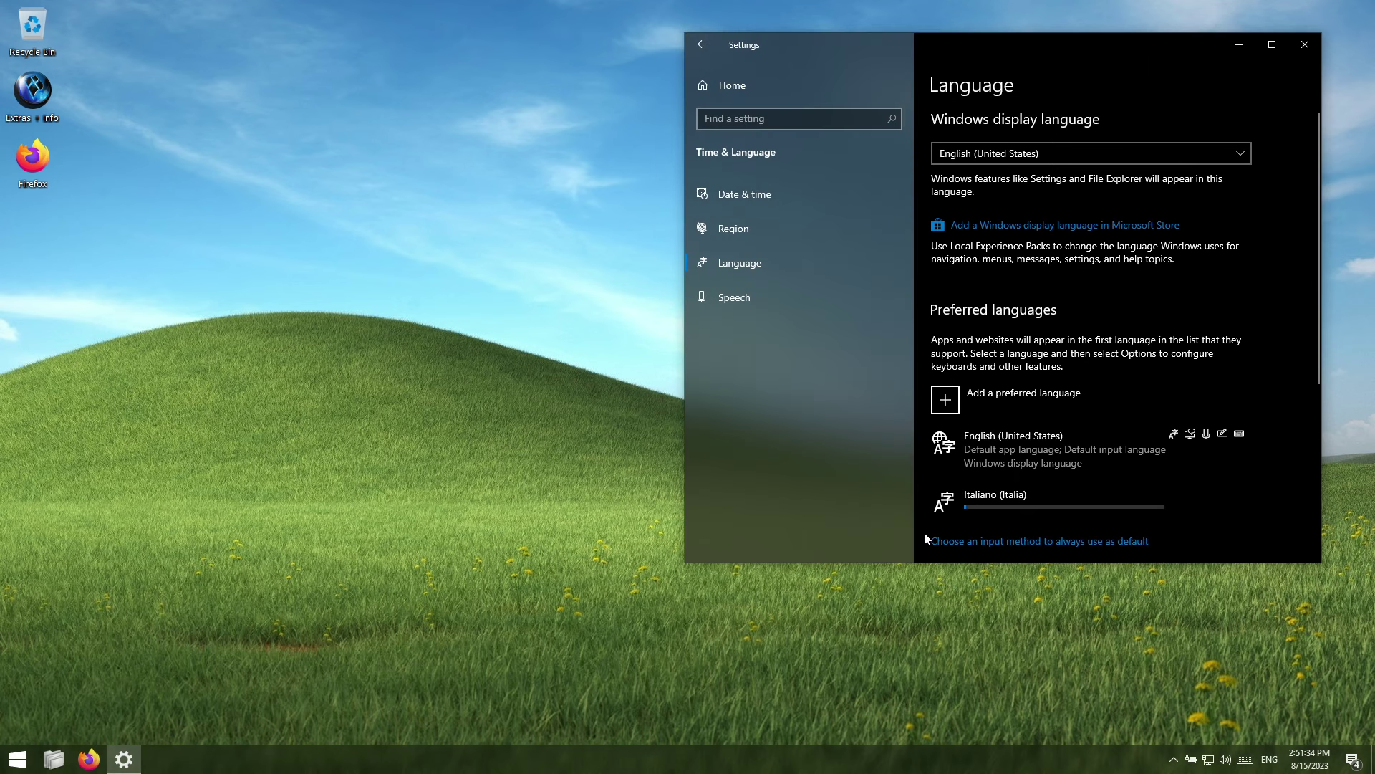
Step: Open Programs and Features from the desktop's Control Panel shortcuts and reposition its window beside Settings
{"action": "right_click", "coordinate": [89, 283]}
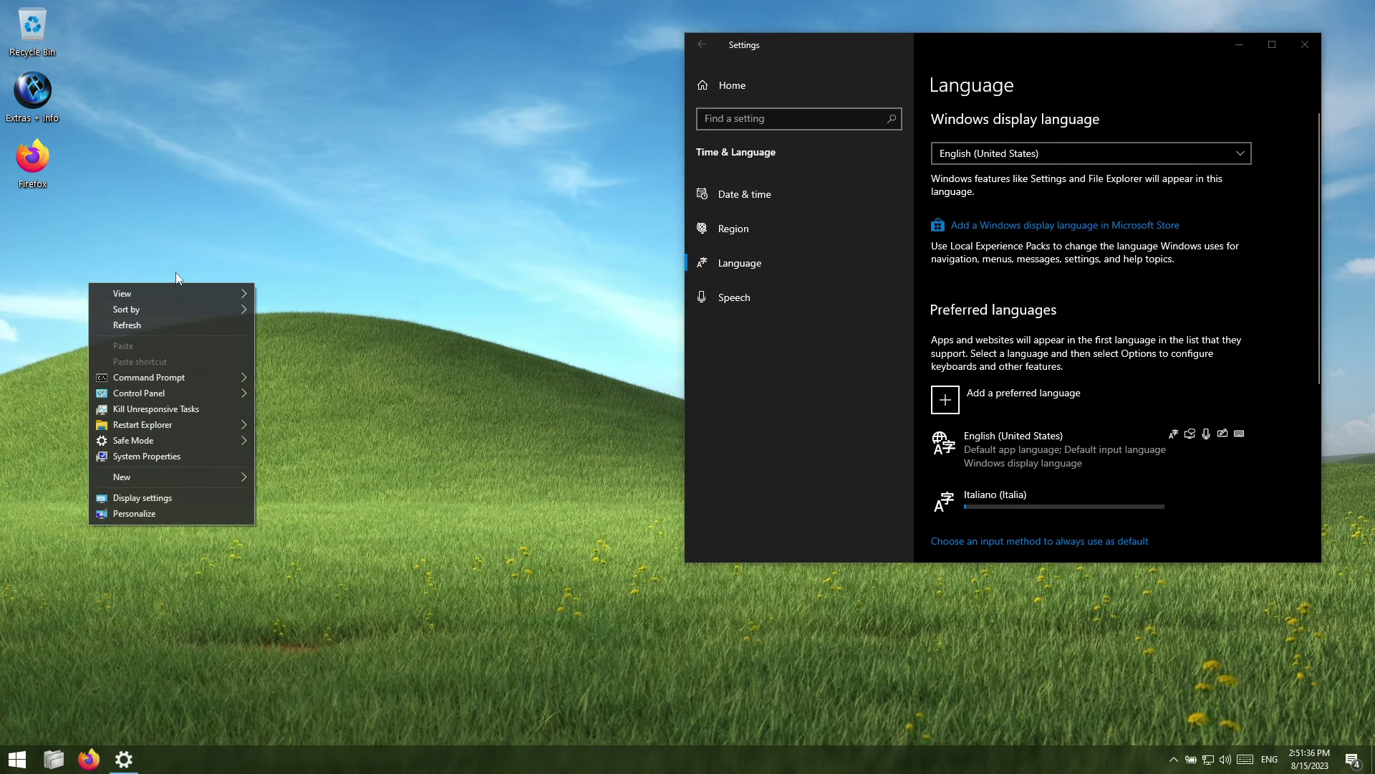
{"action": "mouse_move", "coordinate": [207, 395]}
{"action": "left_click", "coordinate": [305, 412]}
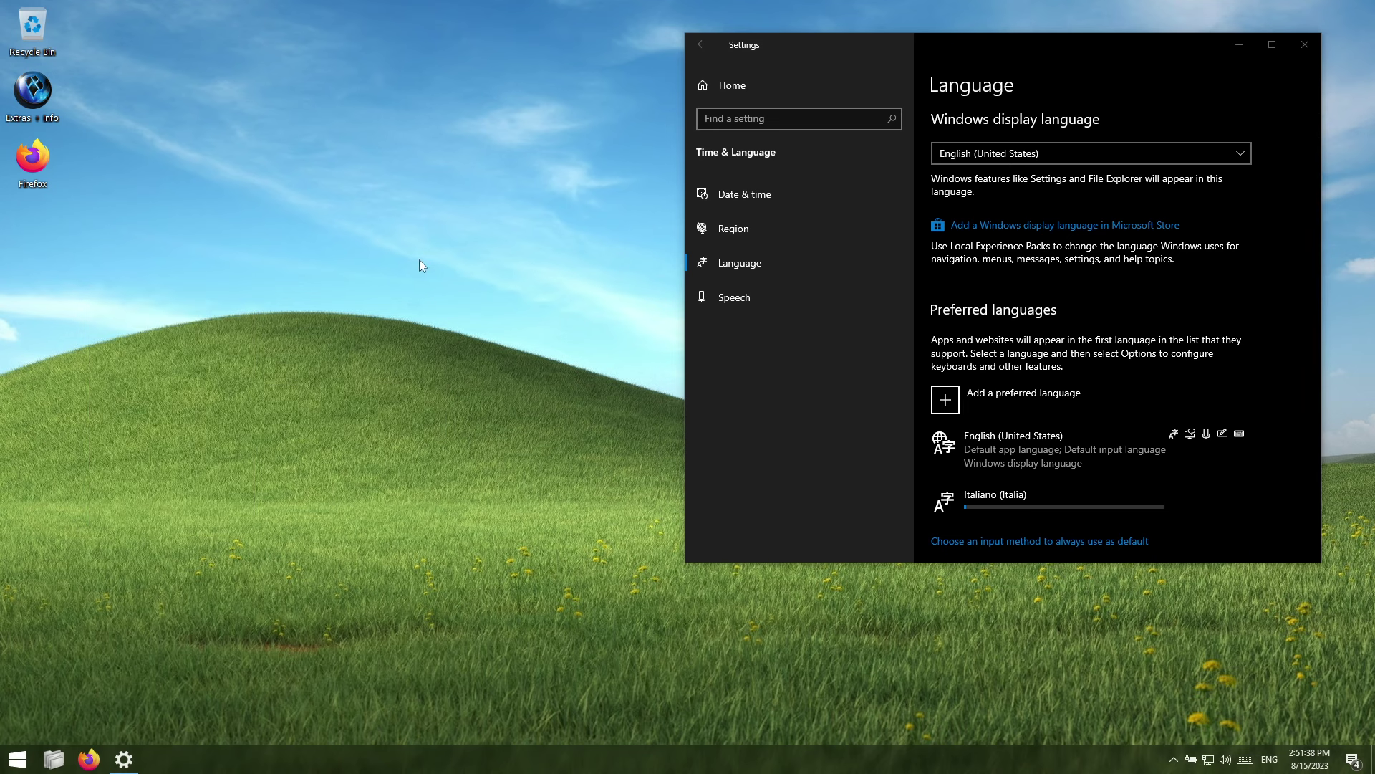
{"action": "left_click_drag", "start_coordinate": [470, 152], "coordinate": [459, 130]}
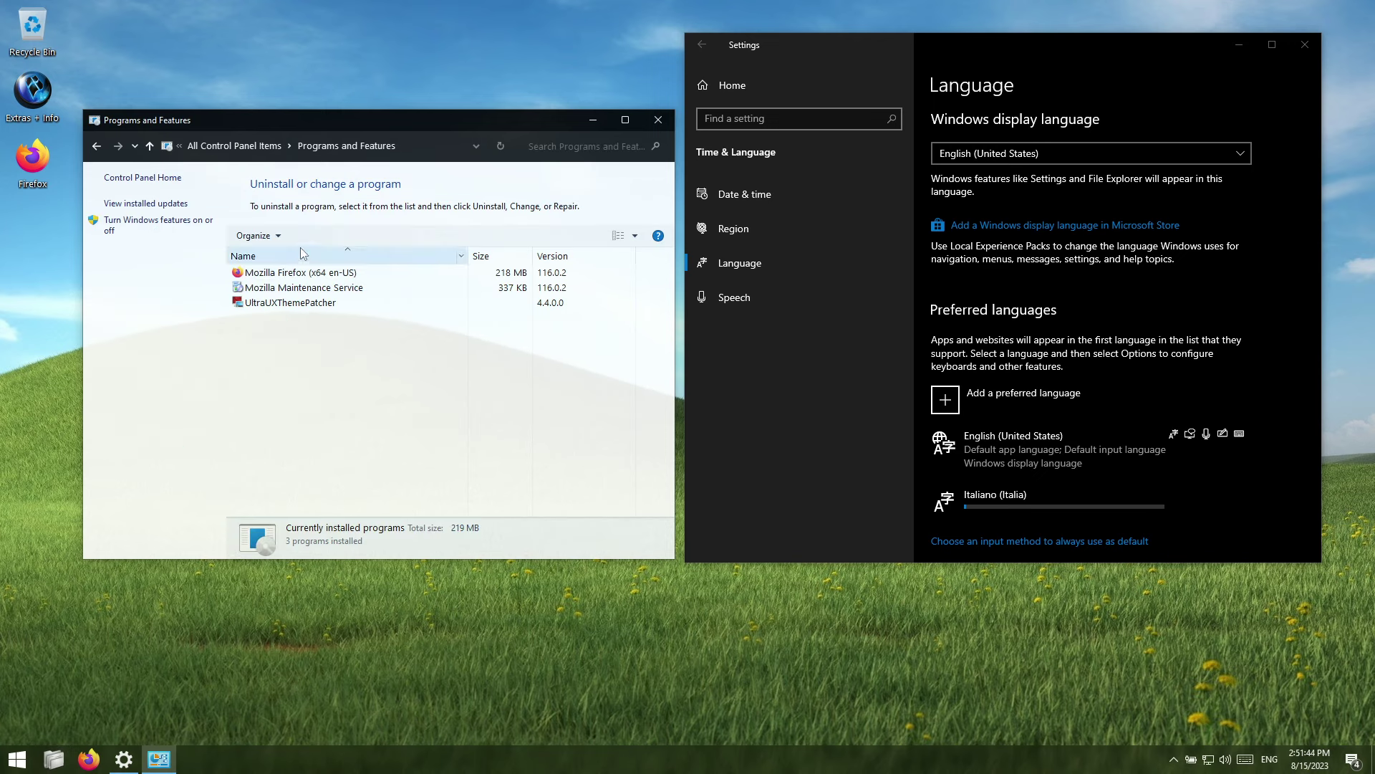
Step: Turn on .NET Framework 3.5 (includes .NET 2.0 and 3.0) in Windows Features and close Programs and Features
{"action": "left_click", "coordinate": [153, 226]}
{"action": "left_click_drag", "start_coordinate": [693, 233], "coordinate": [234, 54]}
{"action": "left_click", "coordinate": [660, 126]}
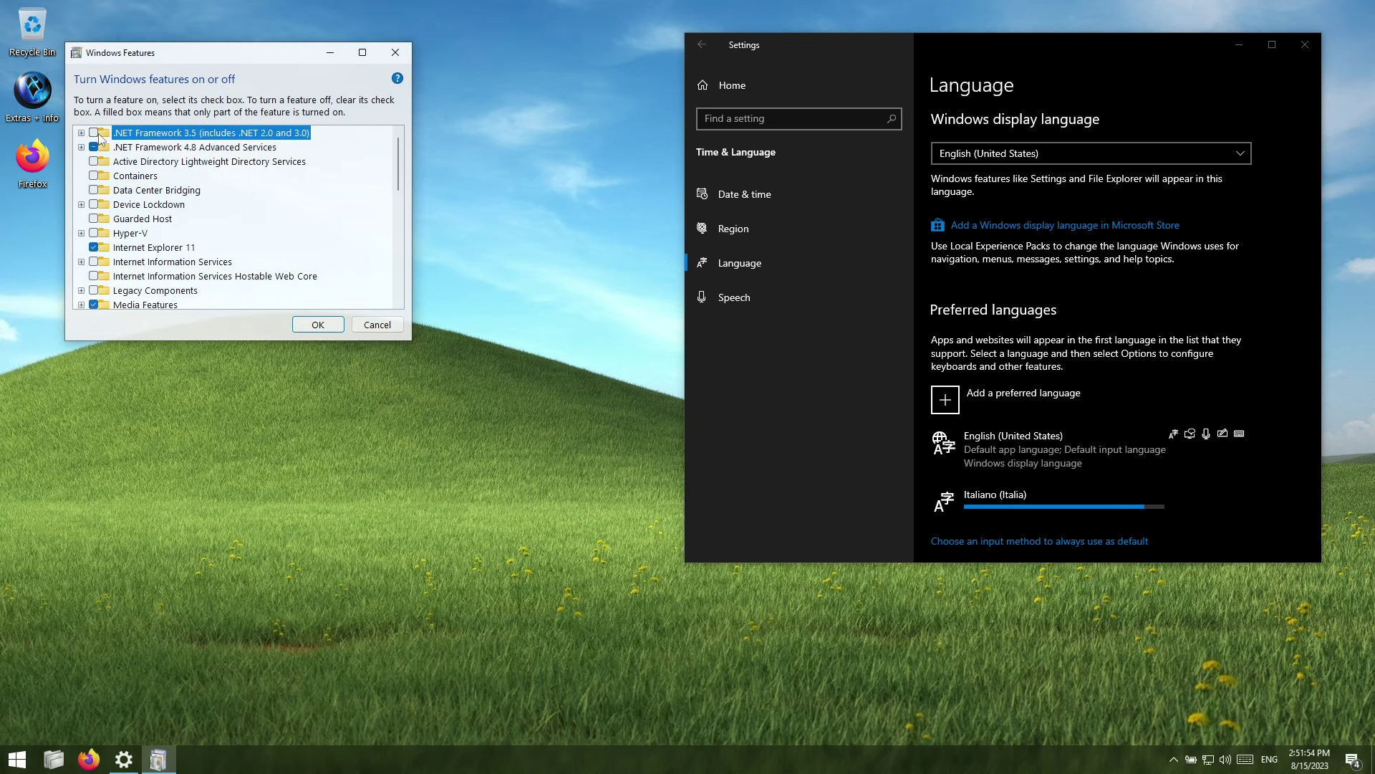
{"action": "left_click", "coordinate": [315, 327]}
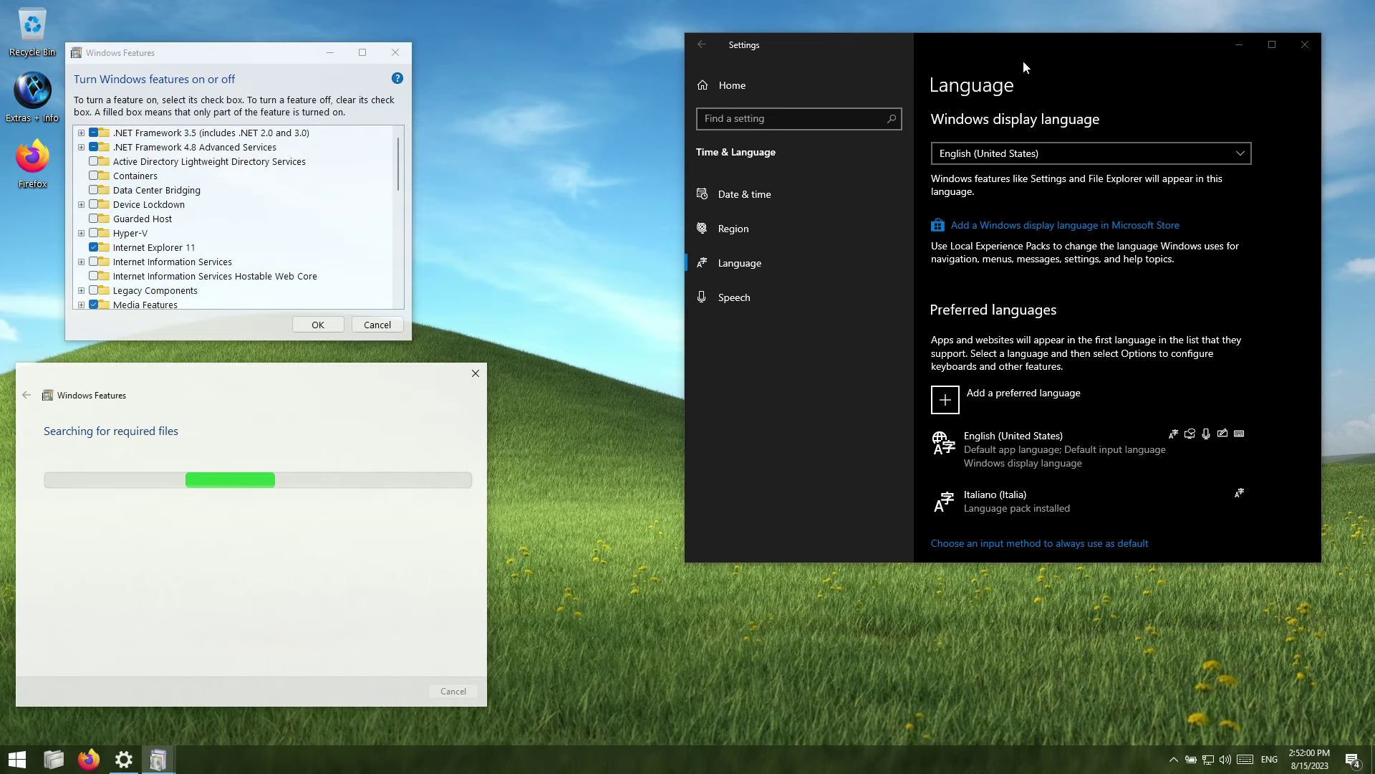
Step: Install the Español (México) language pack as a preferred language, and let Windows Update download the files for the .NET feature
{"action": "left_click_drag", "start_coordinate": [1024, 63], "coordinate": [883, 55]}
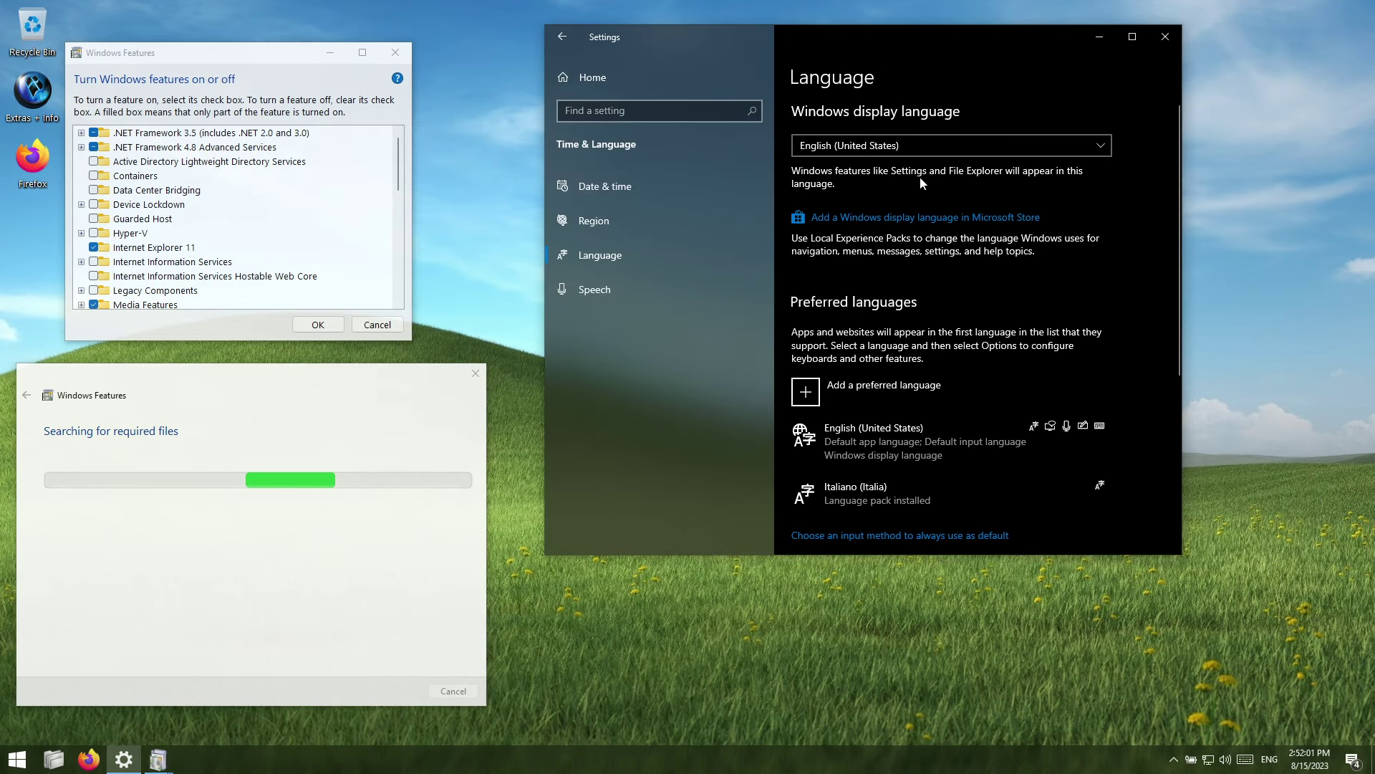
{"action": "left_click", "coordinate": [808, 391]}
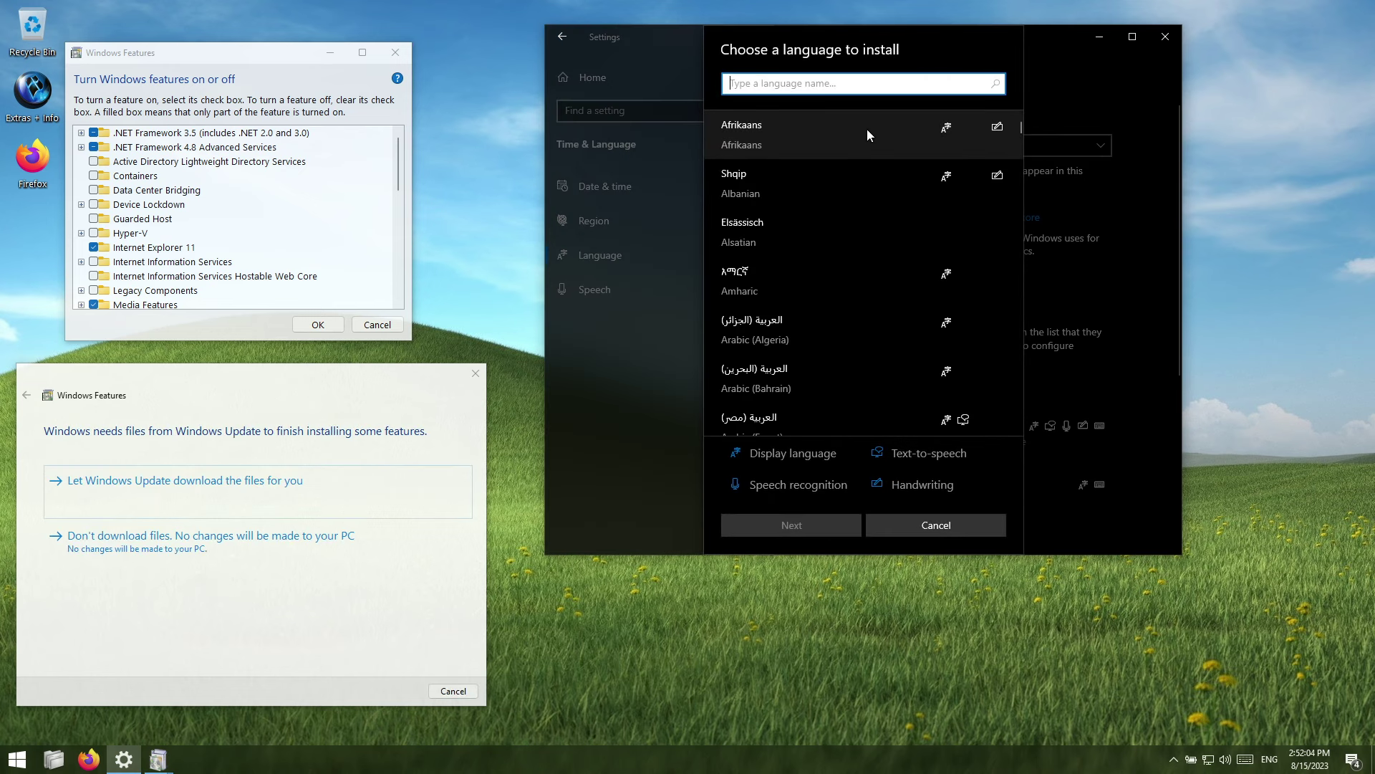
{"action": "type", "text": "espanol"}
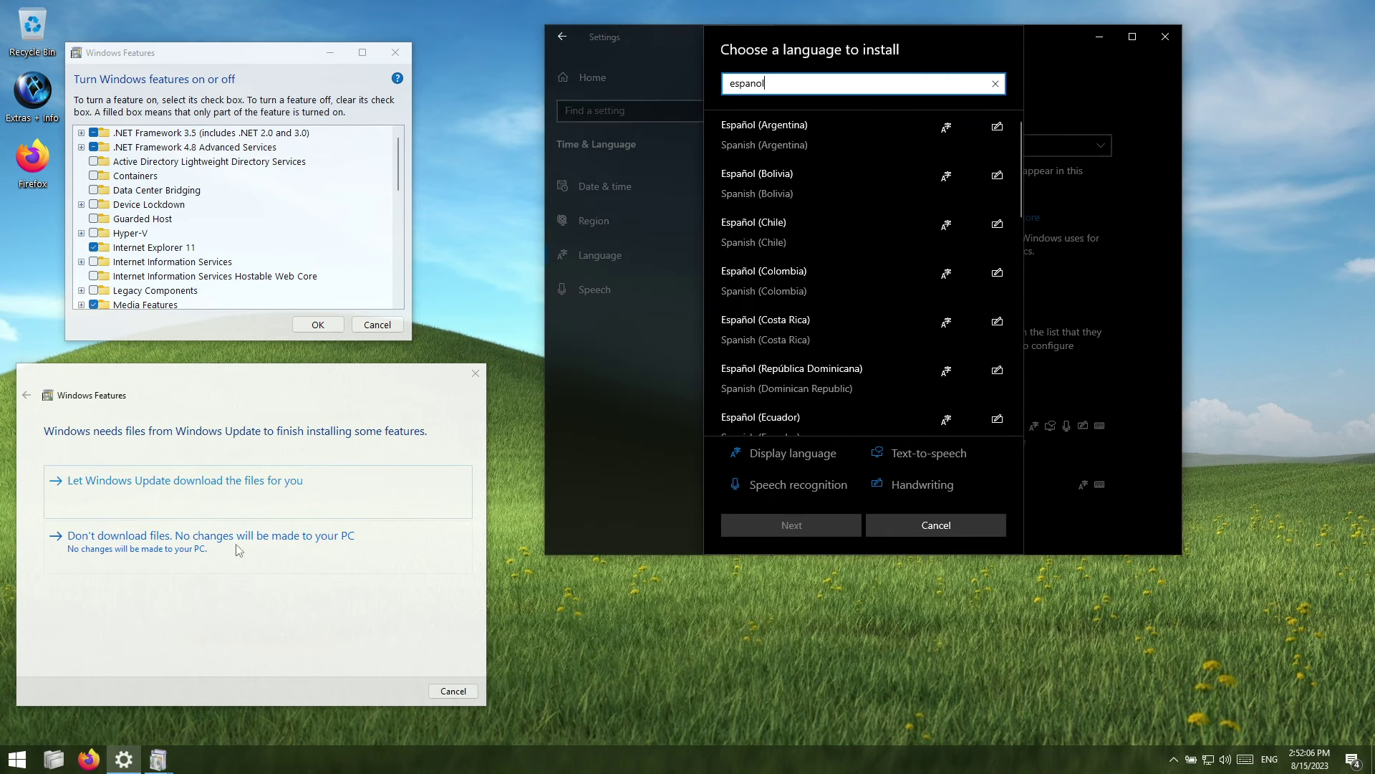
{"action": "left_click", "coordinate": [192, 481]}
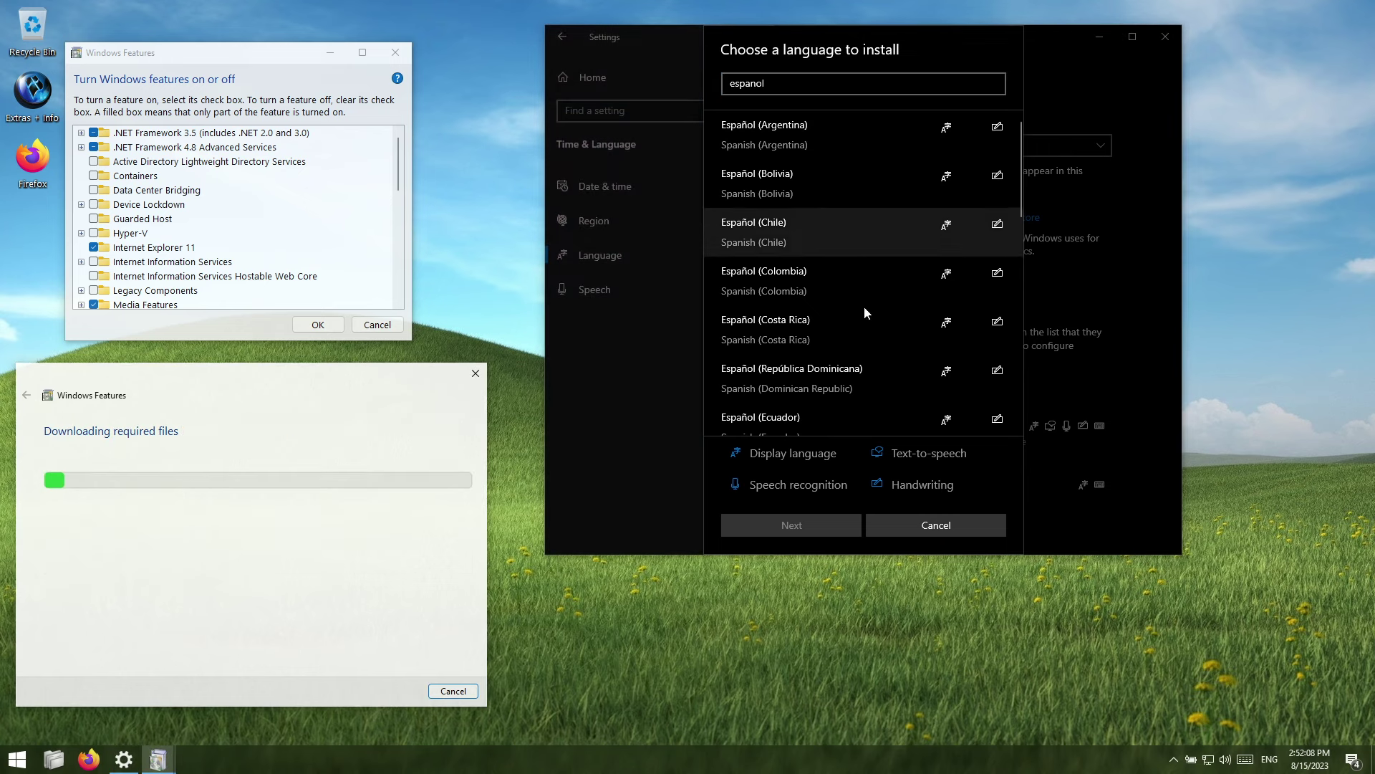
{"action": "scroll", "coordinate": [858, 315], "scroll_direction": "down", "scroll_amount": 3}
{"action": "scroll", "coordinate": [862, 315], "scroll_direction": "down", "scroll_amount": 2}
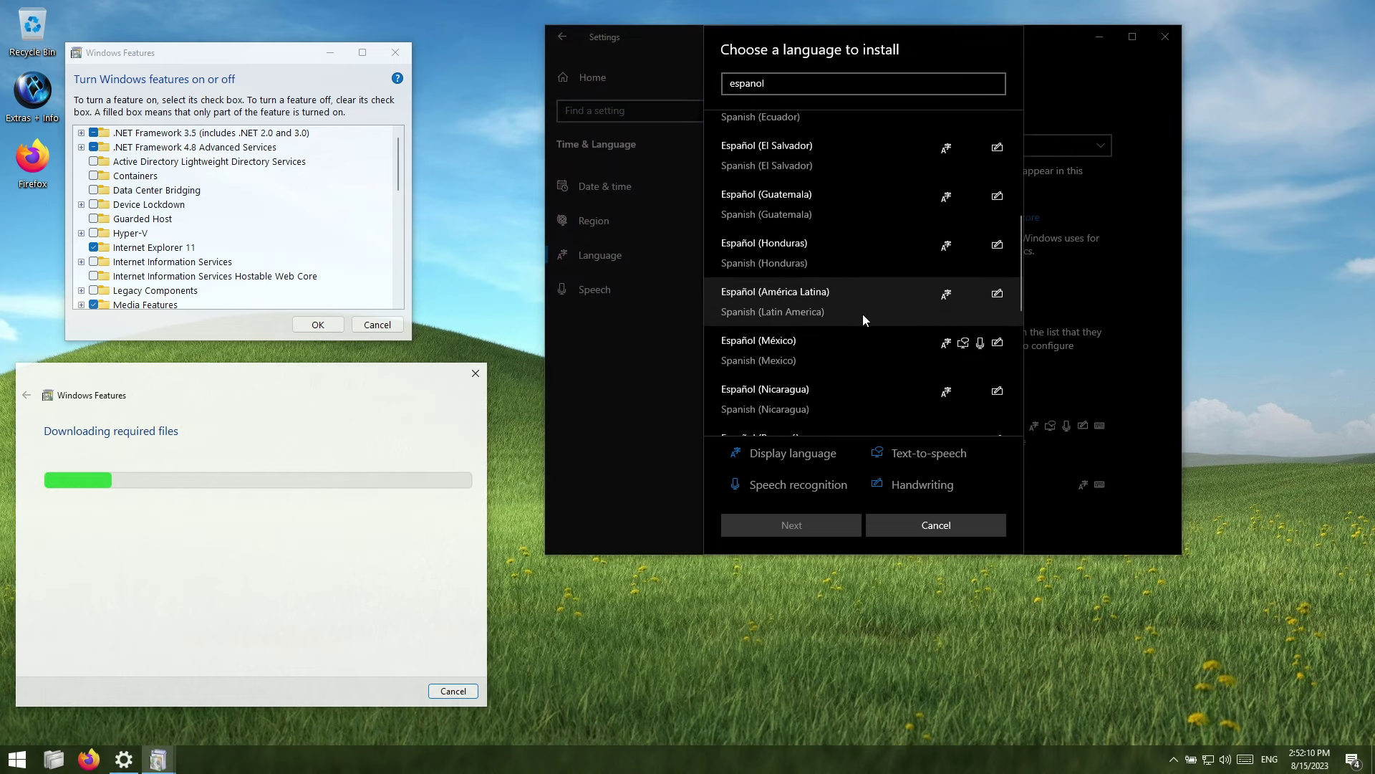
{"action": "left_click", "coordinate": [858, 230]}
{"action": "left_click", "coordinate": [783, 525]}
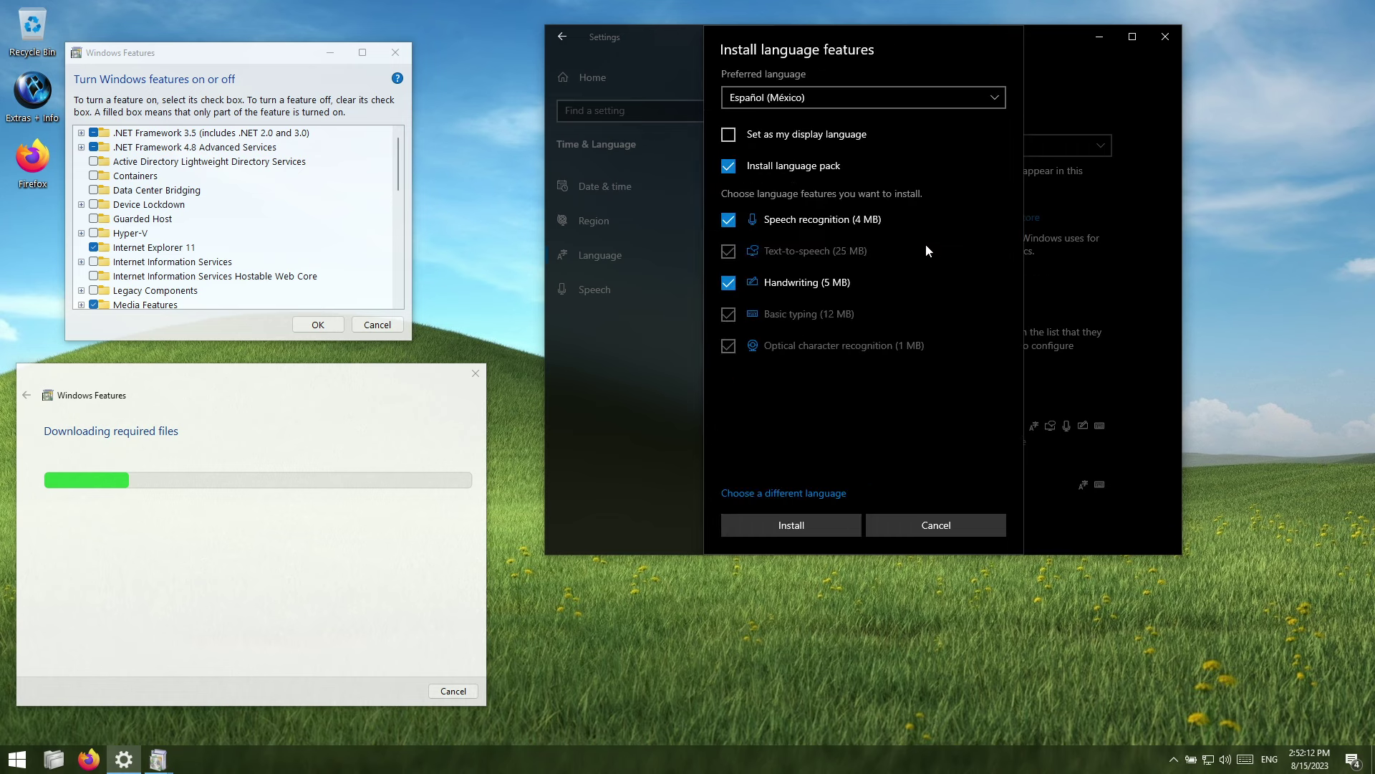
{"action": "left_click", "coordinate": [814, 523]}
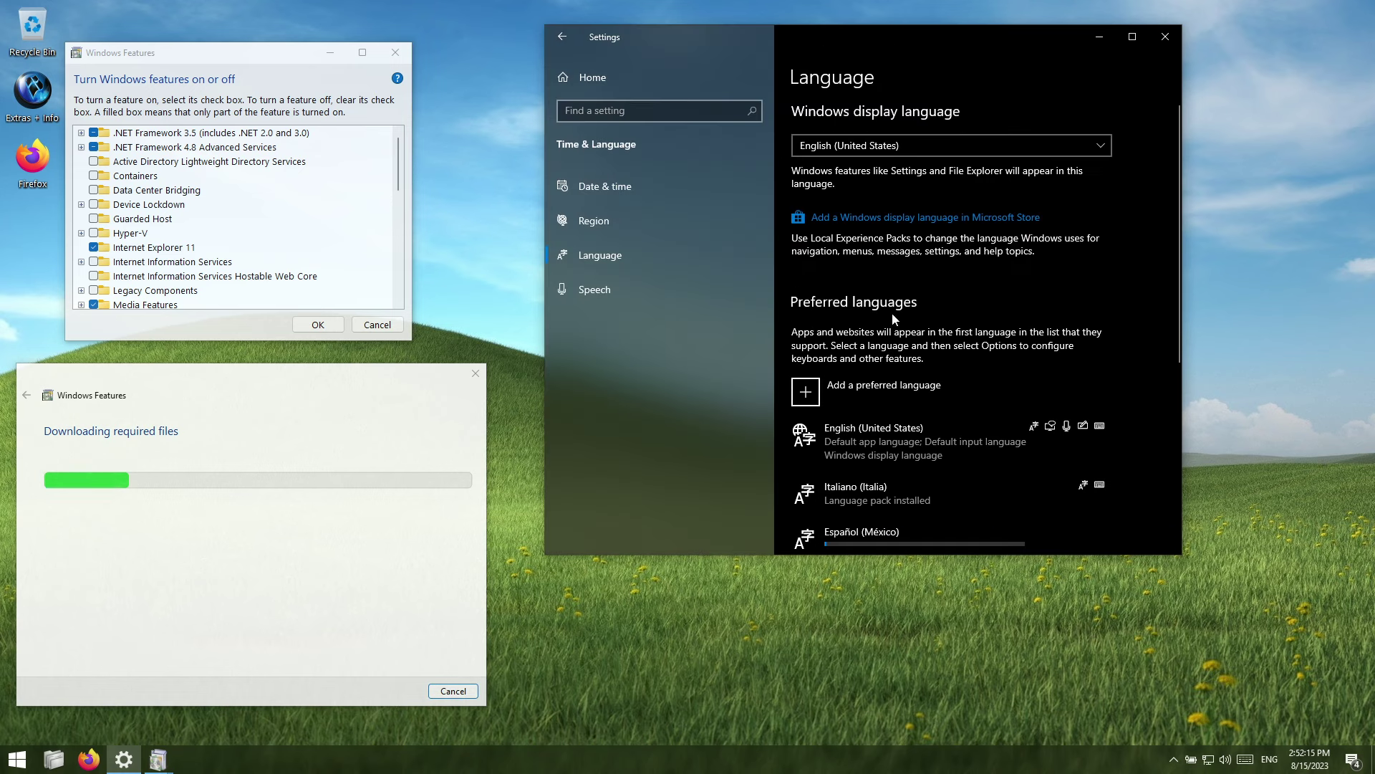
Step: Add Français (France) as a preferred language and install its language pack without speech recognition and handwriting
{"action": "left_click", "coordinate": [904, 387]}
{"action": "scroll", "coordinate": [924, 384], "scroll_direction": "down", "scroll_amount": 1}
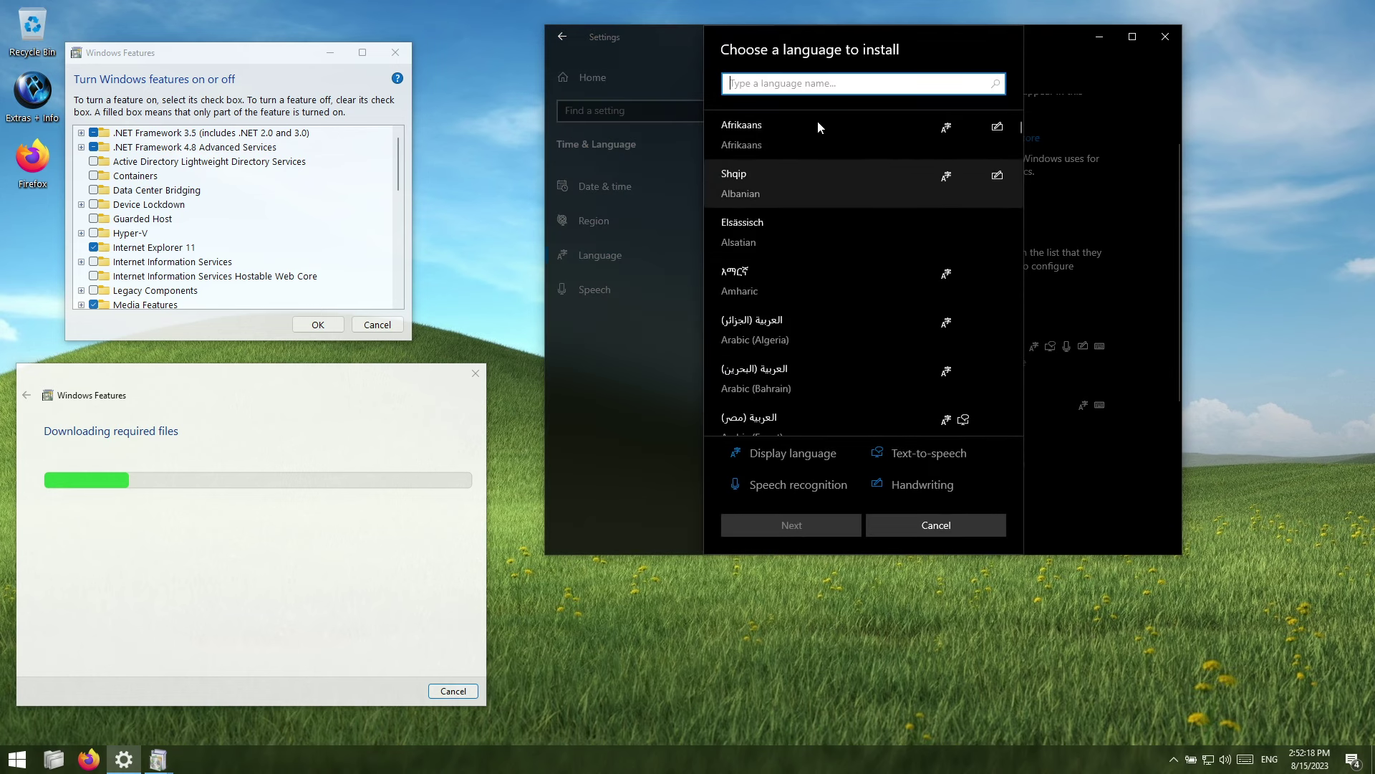
{"action": "type", "text": "francai"}
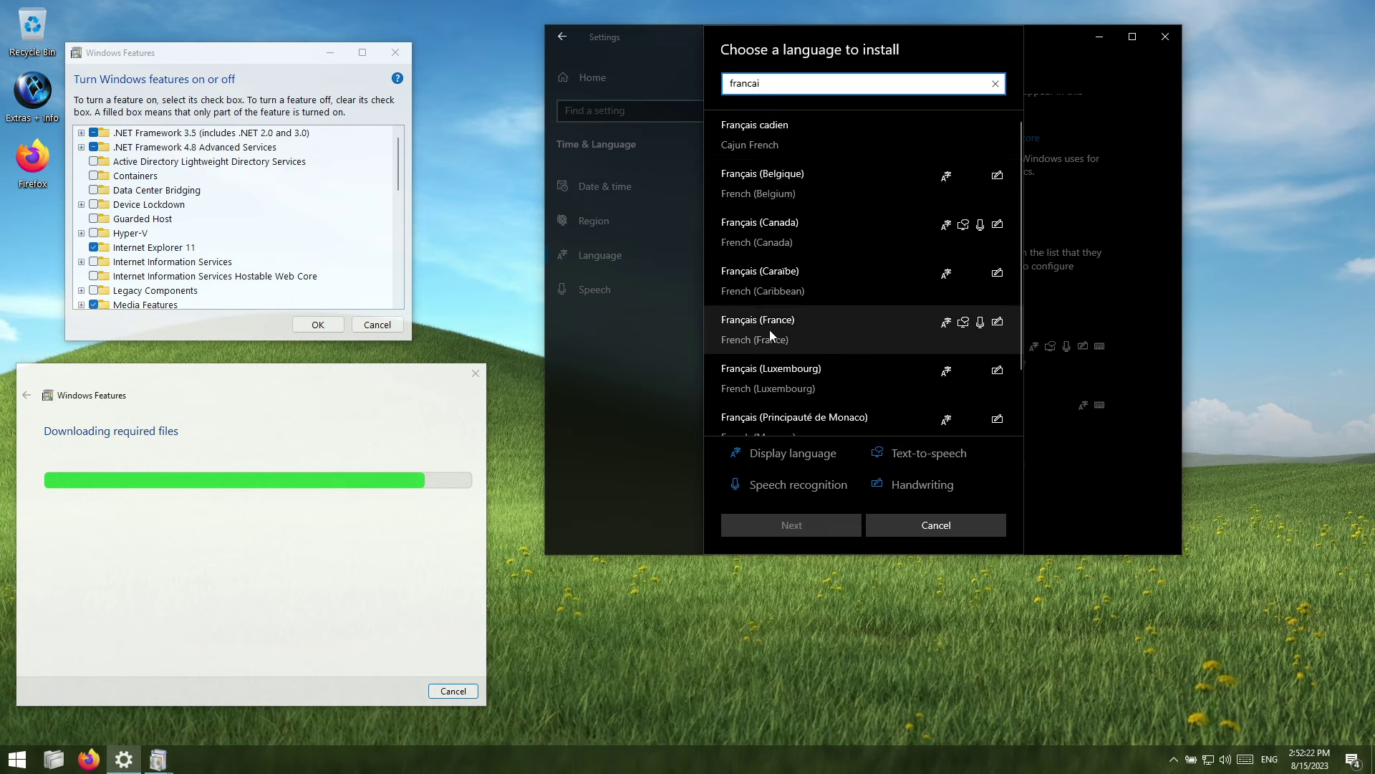
{"action": "left_click", "coordinate": [772, 330]}
{"action": "left_click", "coordinate": [806, 523]}
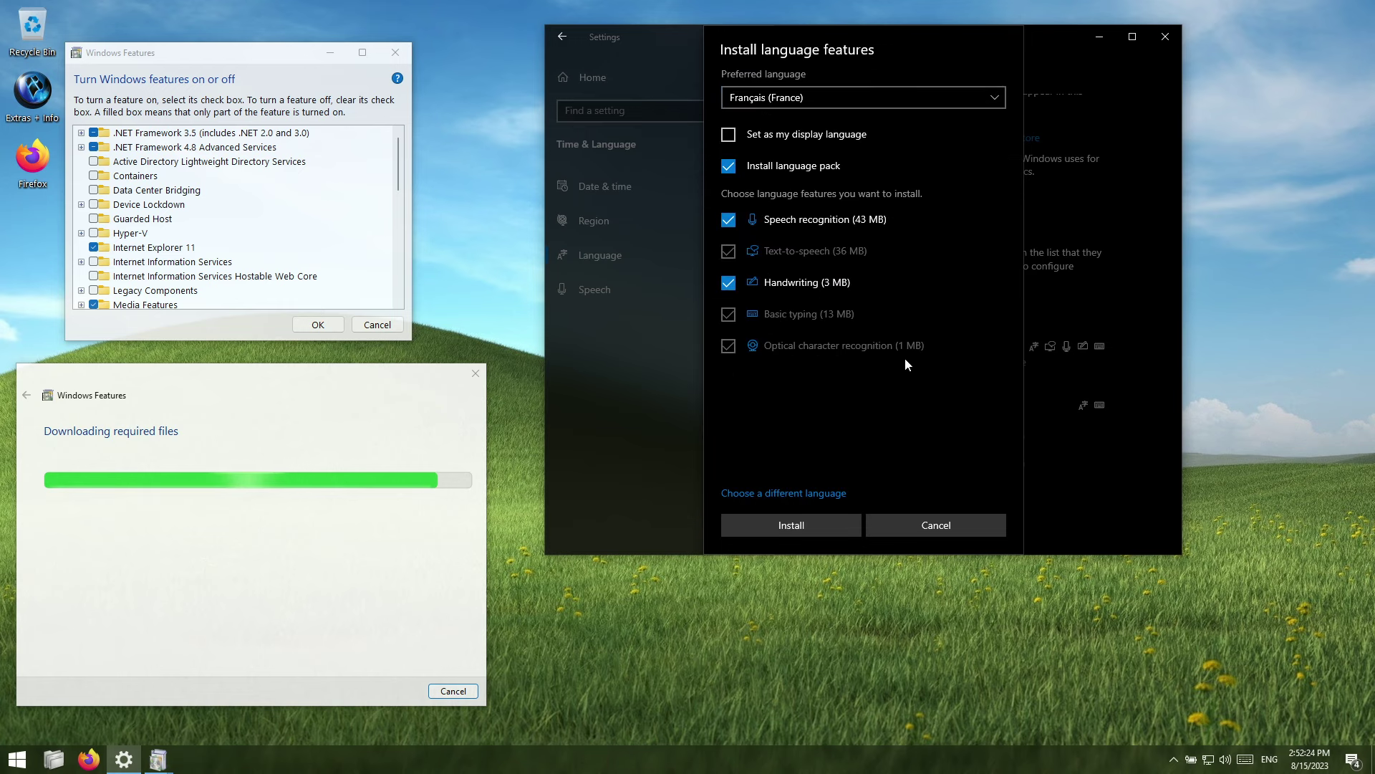
{"action": "left_click", "coordinate": [728, 282]}
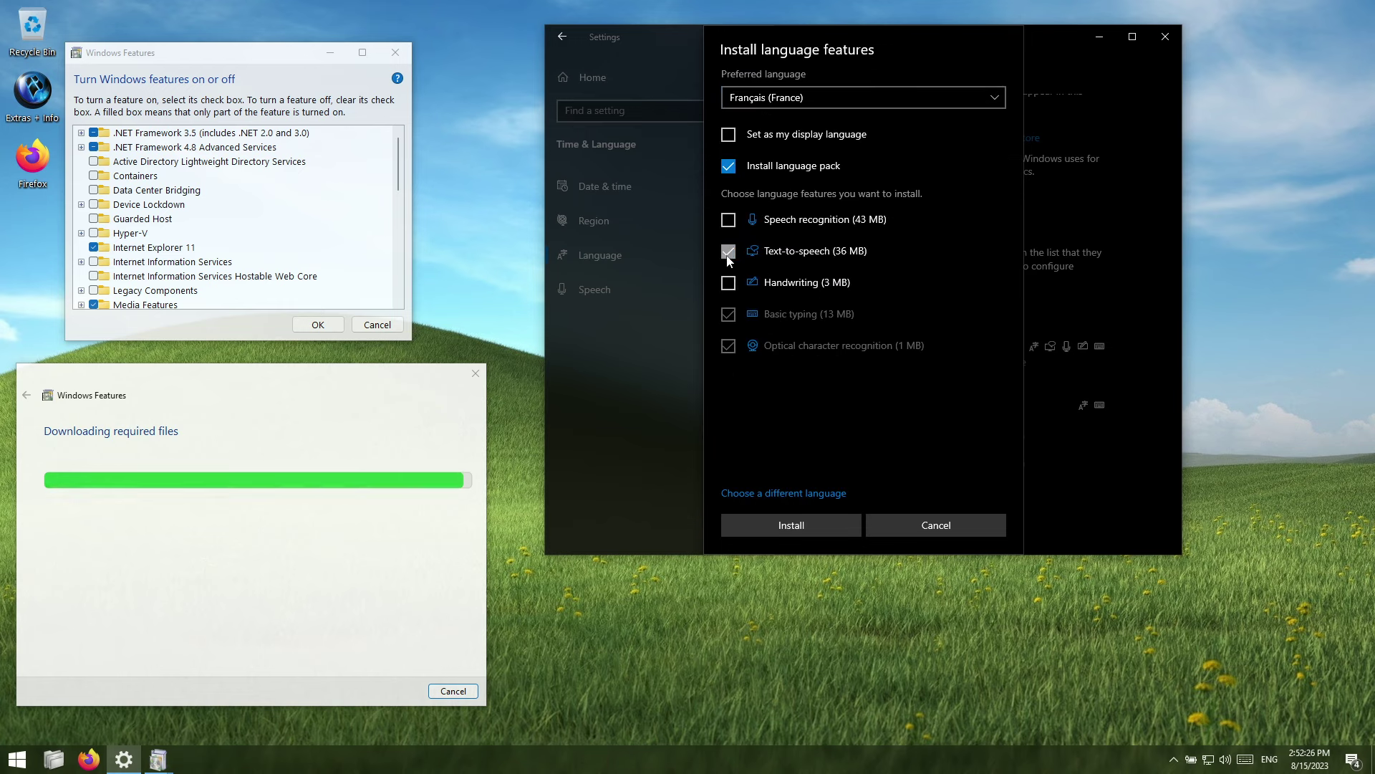
{"action": "left_click", "coordinate": [818, 529]}
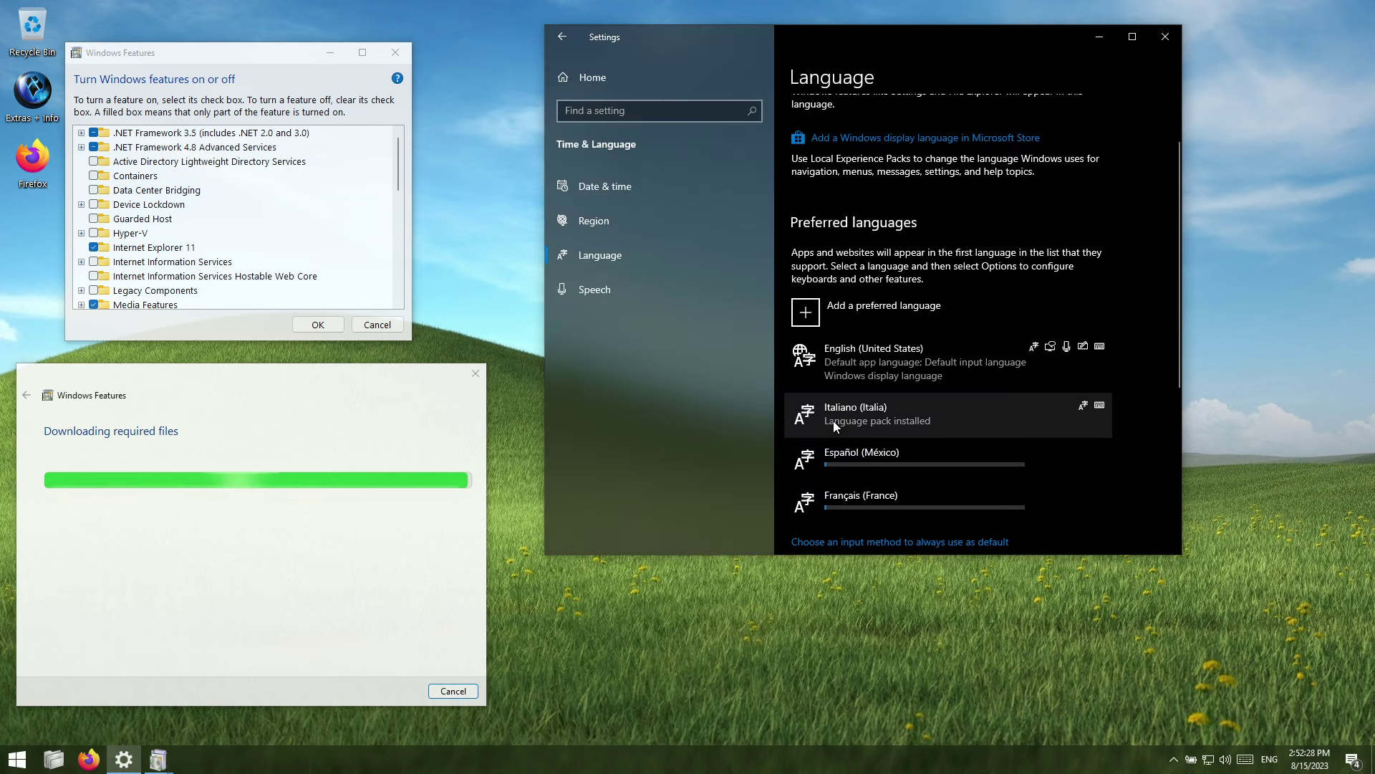
Step: Close the finished Windows Features installation dialog and move the Settings window towards the middle of the desktop
{"action": "scroll", "coordinate": [891, 414], "scroll_direction": "down", "scroll_amount": 2}
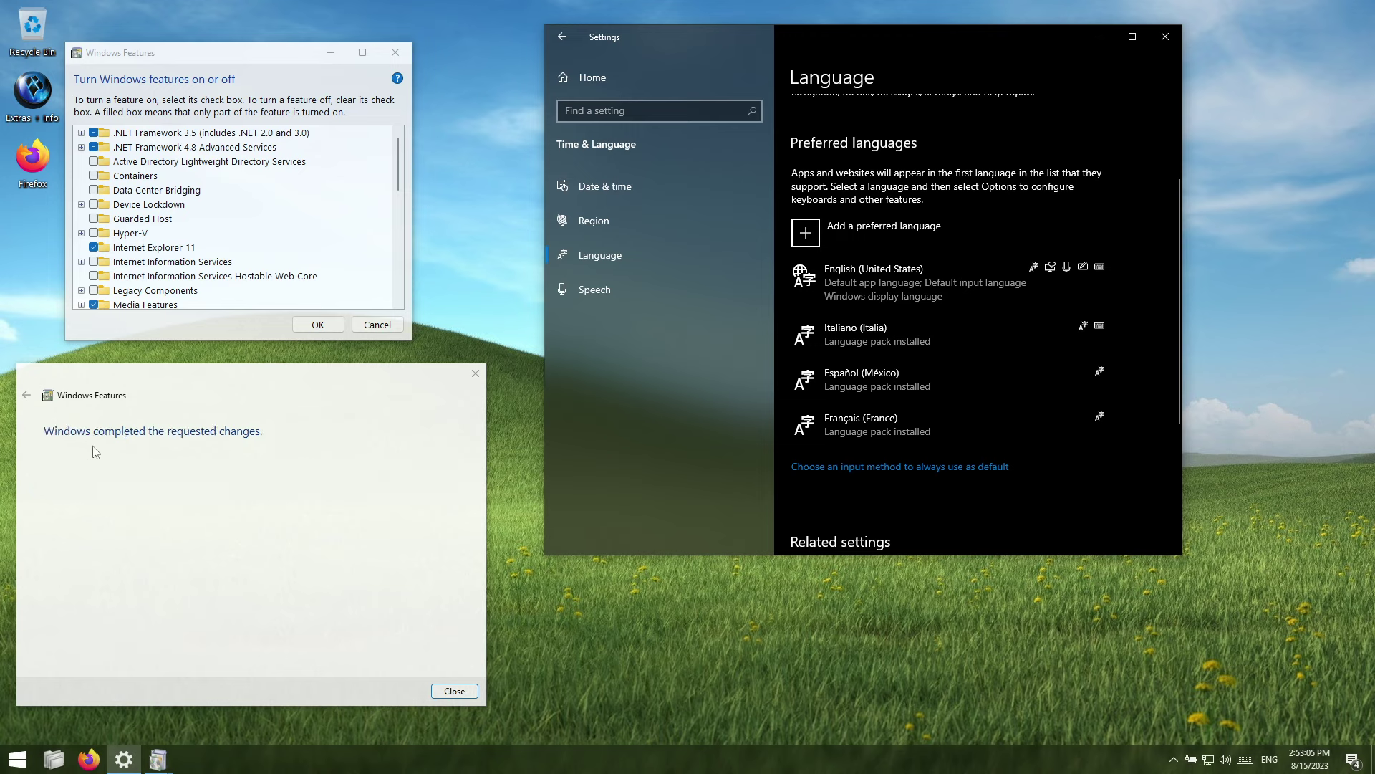
{"action": "left_click", "coordinate": [464, 691]}
{"action": "left_click_drag", "start_coordinate": [920, 29], "coordinate": [751, 43]}
Step: Set the Windows display language to Español (México), sign out to apply it, and sign back in
{"action": "scroll", "coordinate": [871, 265], "scroll_direction": "up", "scroll_amount": 2}
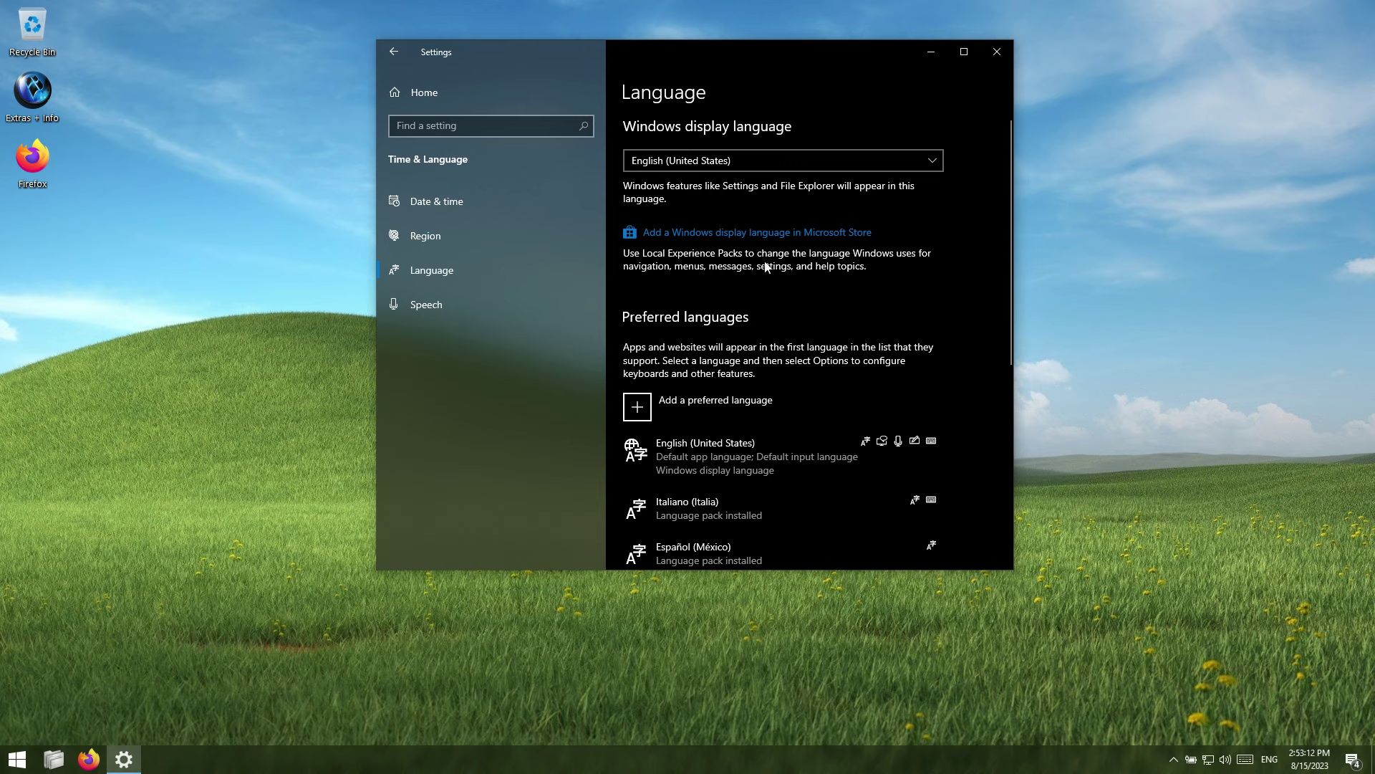
{"action": "left_click", "coordinate": [932, 162]}
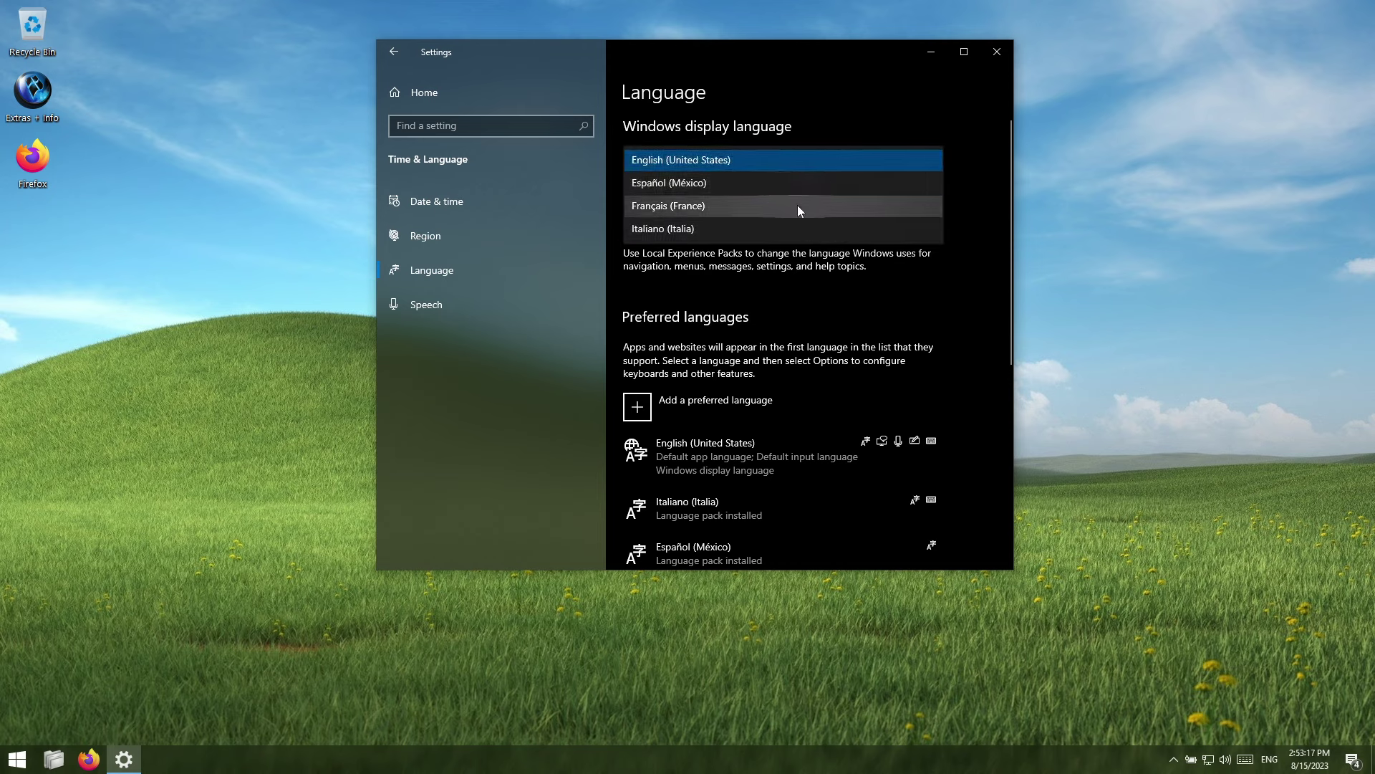
{"action": "left_click", "coordinate": [776, 184]}
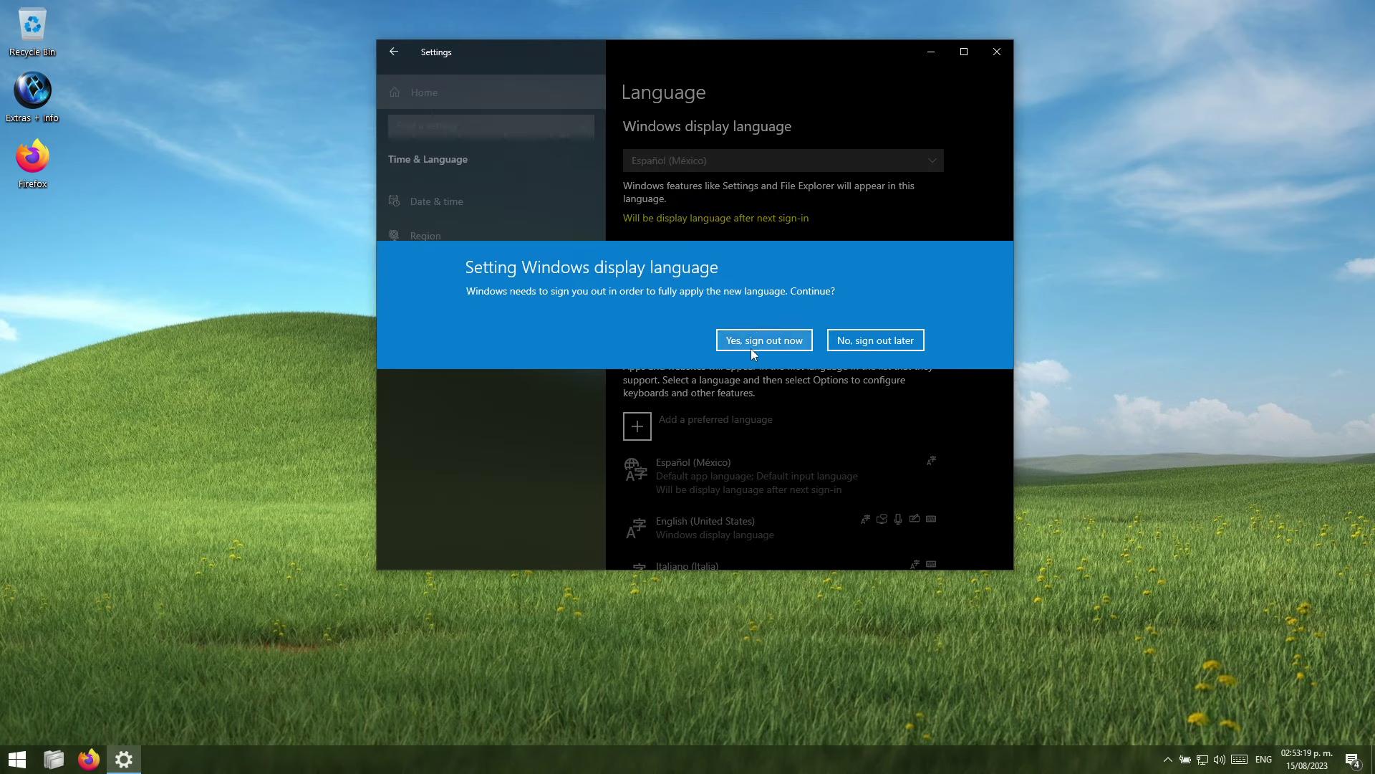
{"action": "left_click", "coordinate": [778, 339]}
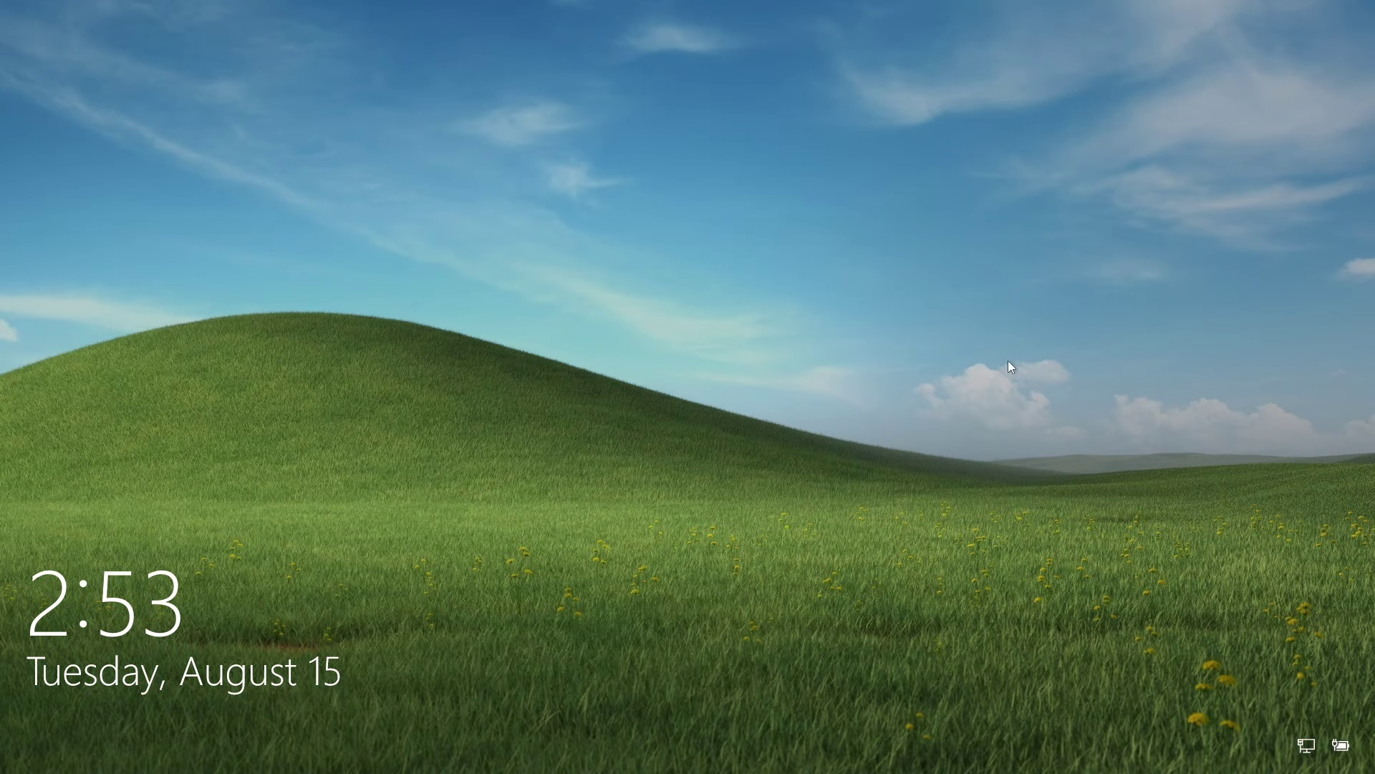
{"action": "left_click", "coordinate": [1295, 553]}
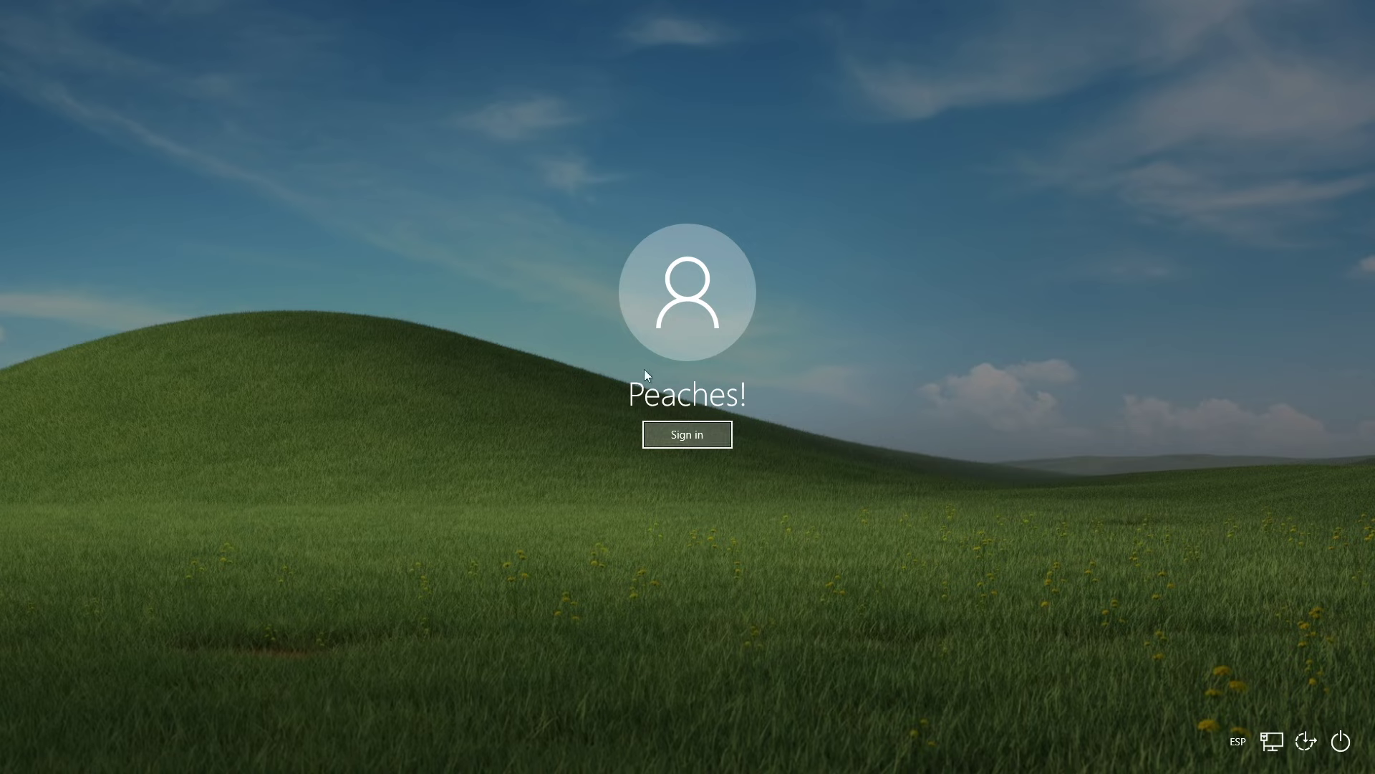
{"action": "left_click", "coordinate": [713, 428]}
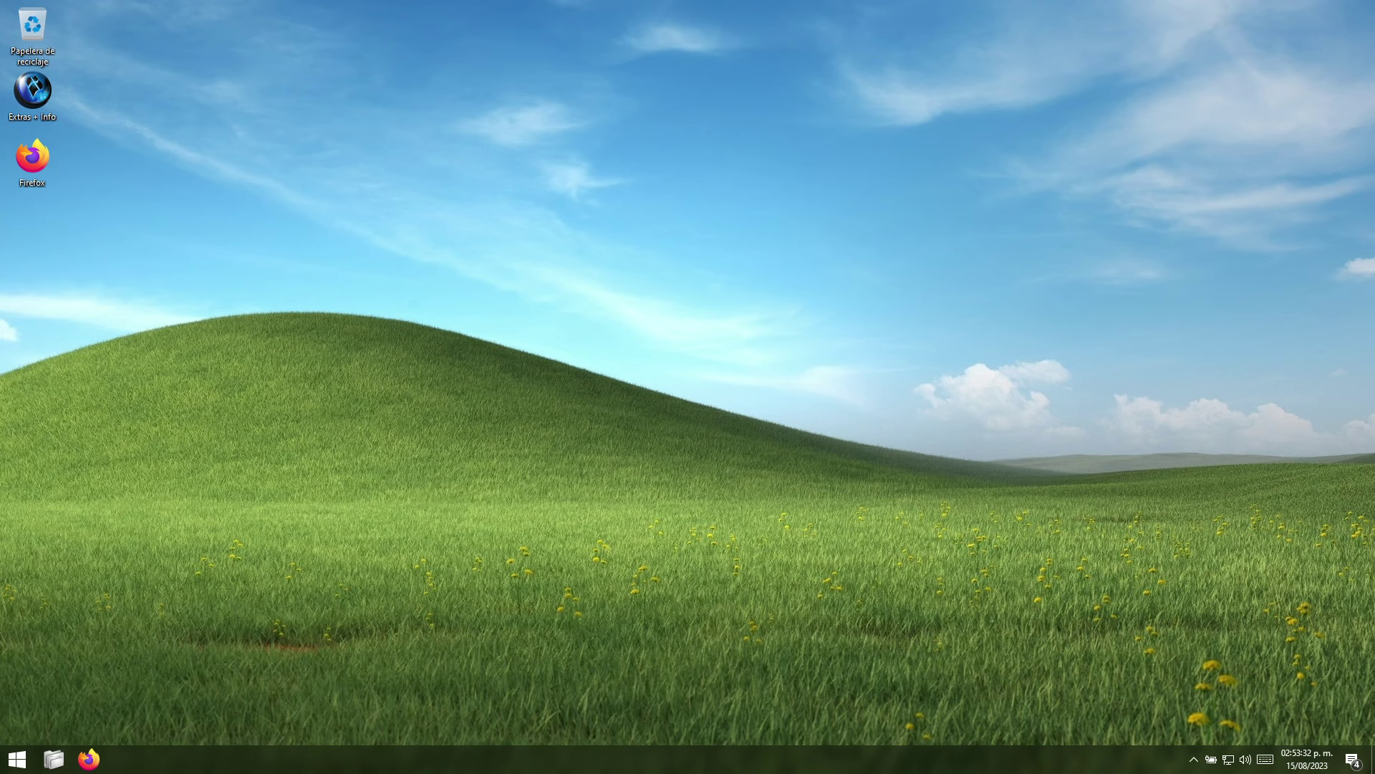
Step: Delete the Firefox shortcut from the desktop
{"action": "right_click", "coordinate": [25, 163]}
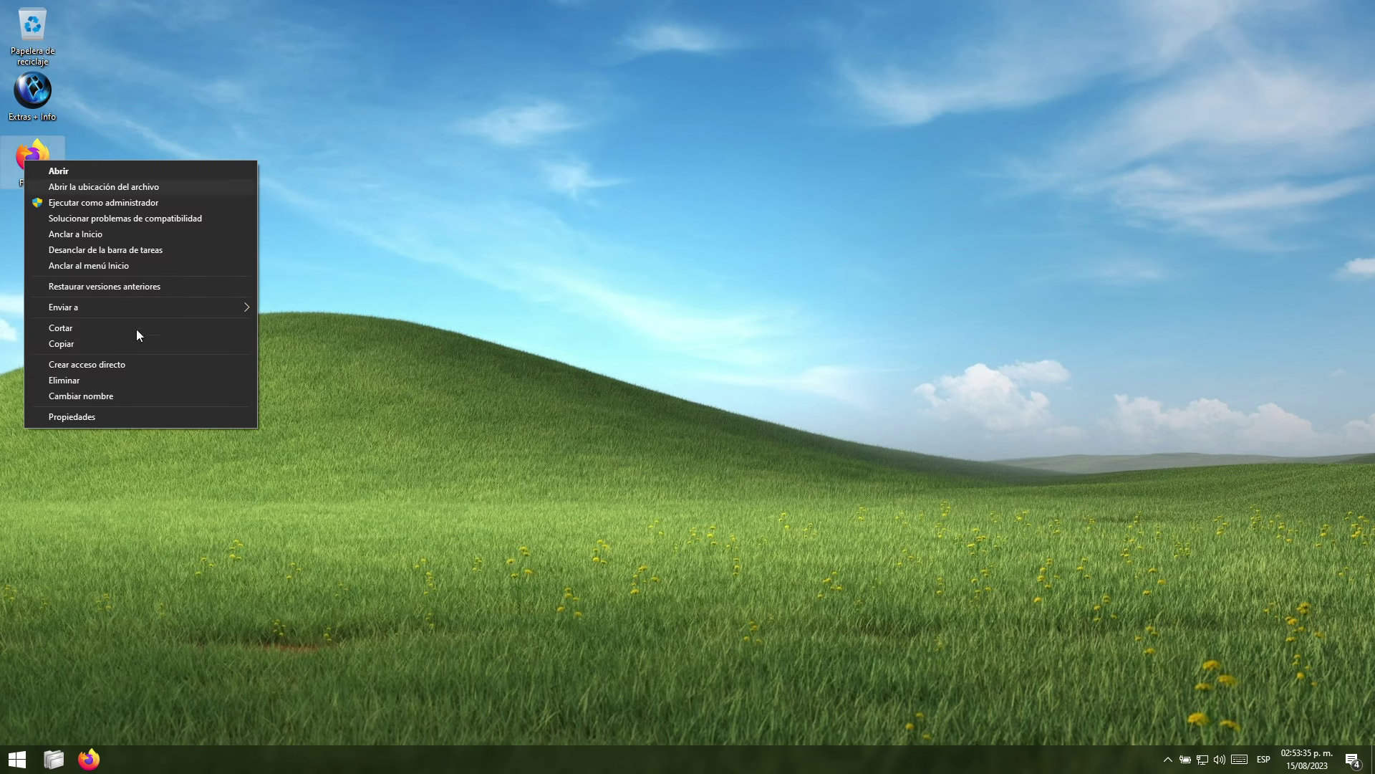
{"action": "left_click", "coordinate": [115, 380]}
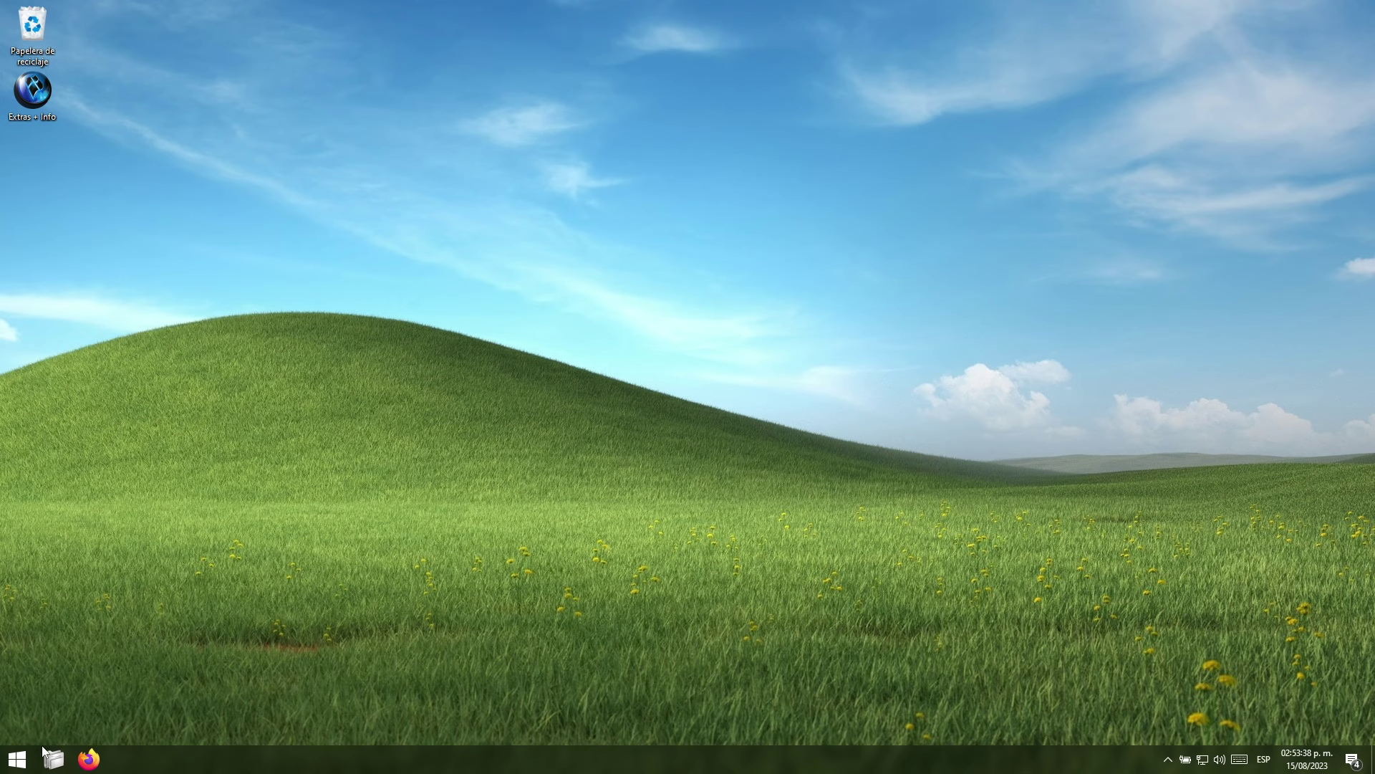
Step: Arrange This PC and Settings side by side in Spanish and view the Windows Update page before returning to Settings home
{"action": "left_click", "coordinate": [17, 760]}
{"action": "key", "text": "super+e"}
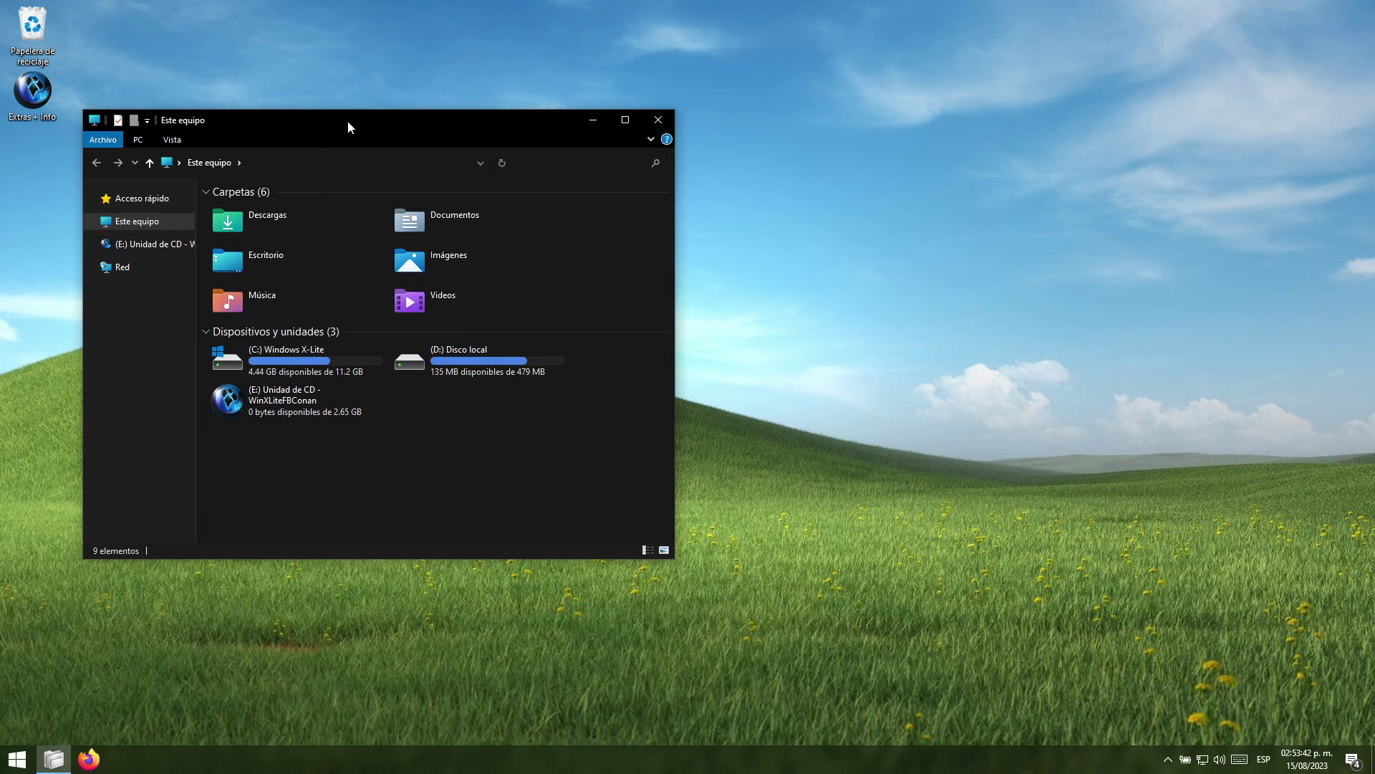
{"action": "left_click_drag", "start_coordinate": [350, 128], "coordinate": [312, 155]}
{"action": "left_click", "coordinate": [9, 765]}
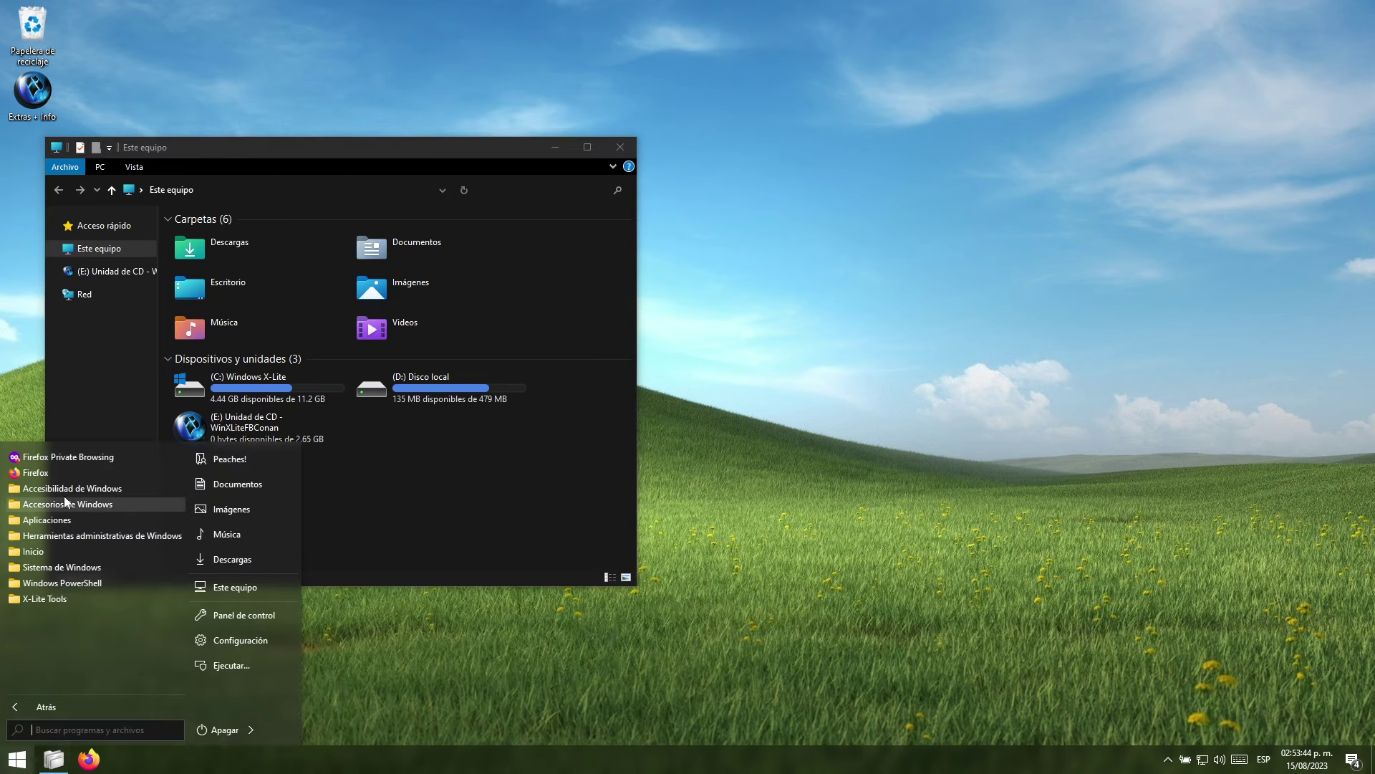
{"action": "left_click", "coordinate": [230, 641]}
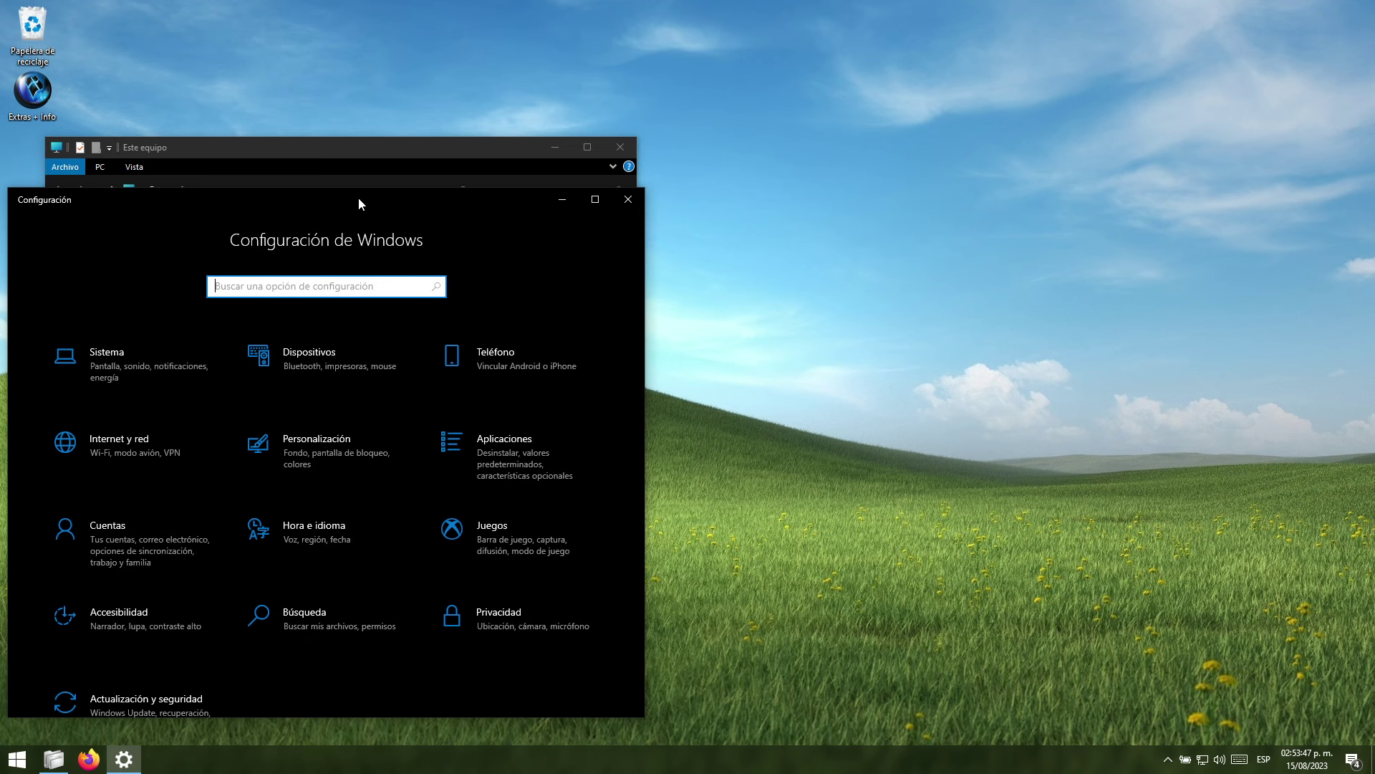
{"action": "left_click_drag", "start_coordinate": [358, 197], "coordinate": [1079, 154]}
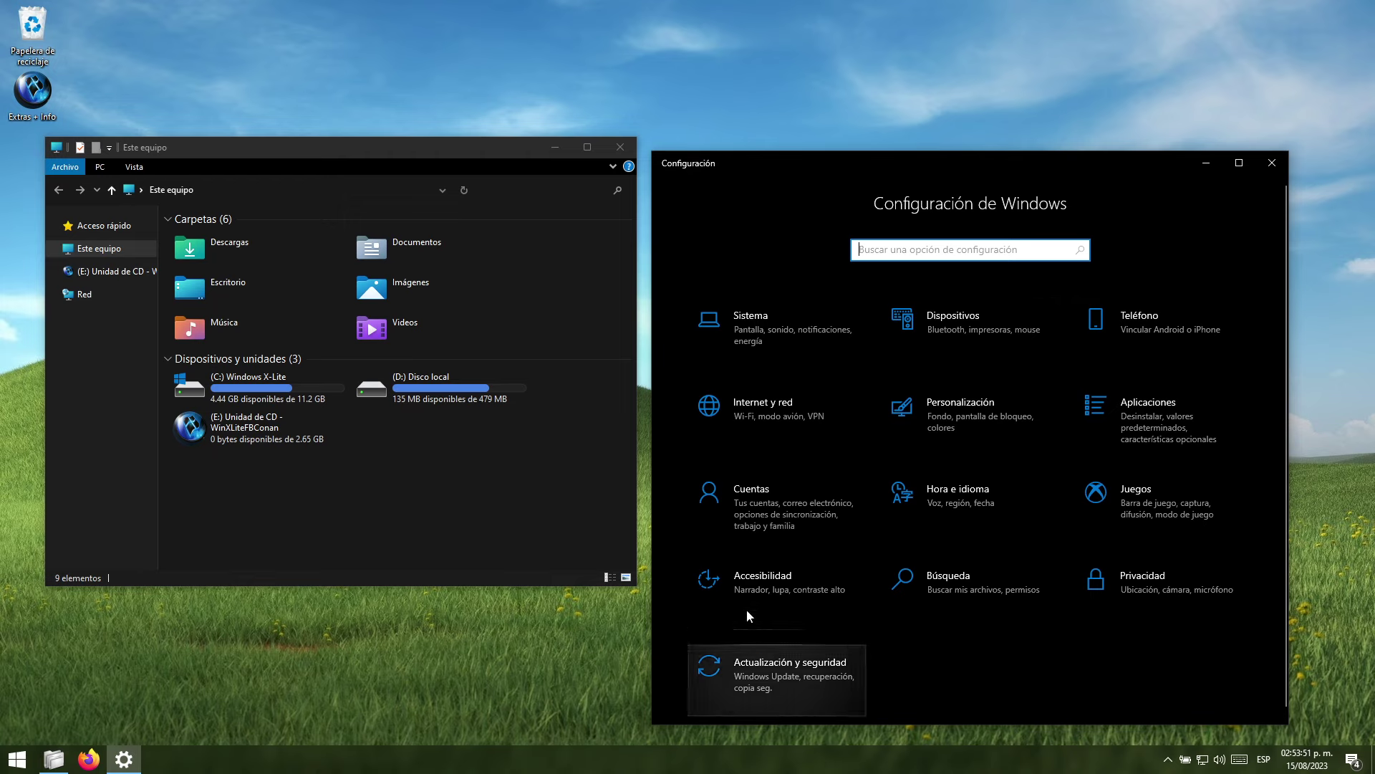
{"action": "left_click", "coordinate": [789, 659]}
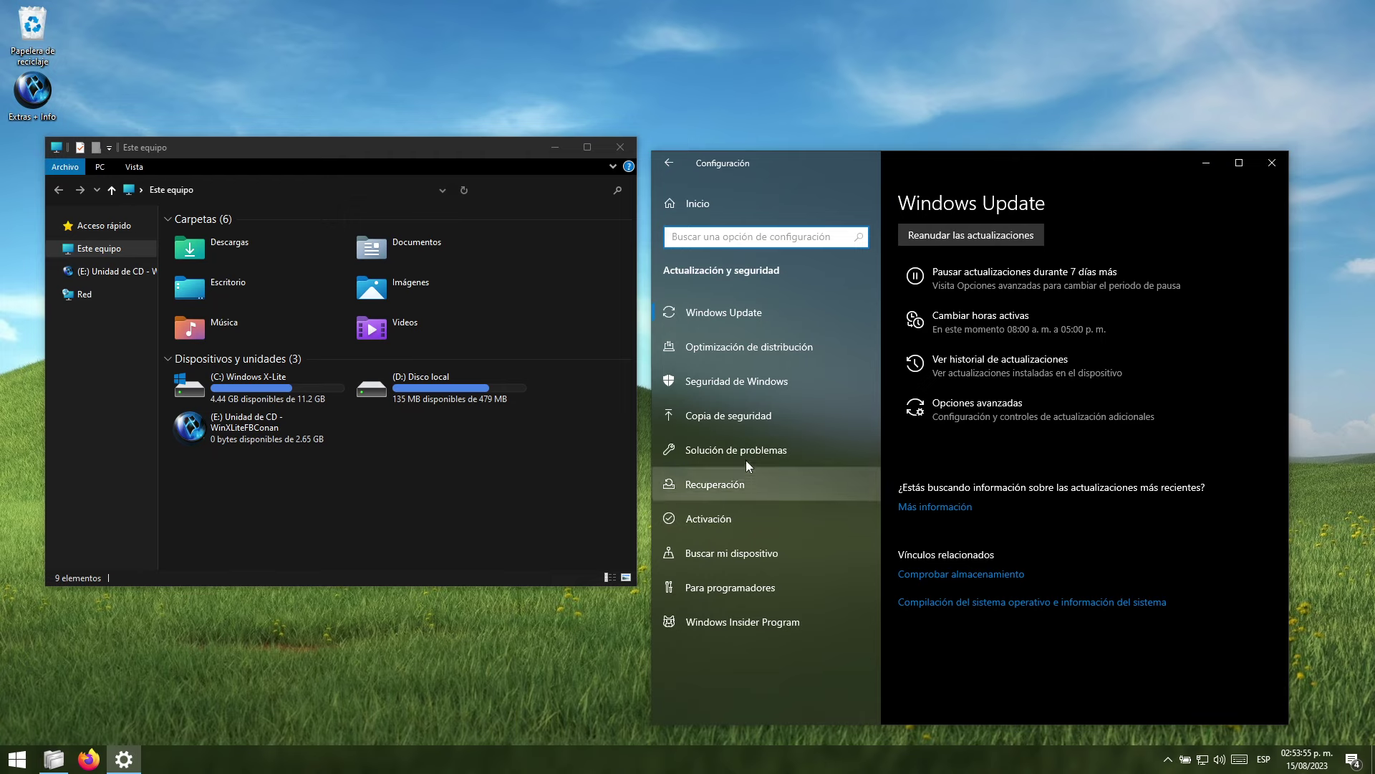
{"action": "left_click", "coordinate": [680, 204]}
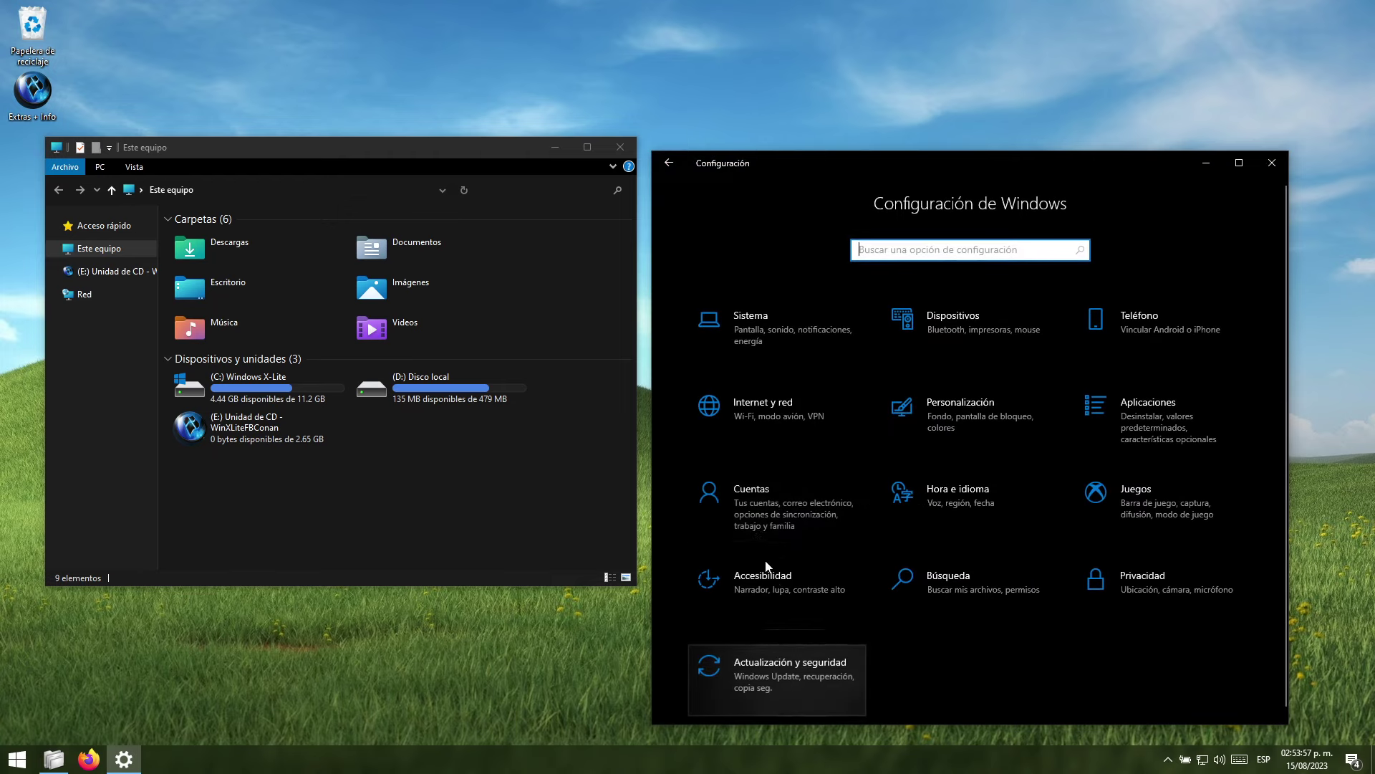
Step: Change the Windows display language to Français (France), sign out to apply it, and sign back in
{"action": "left_click", "coordinate": [995, 516]}
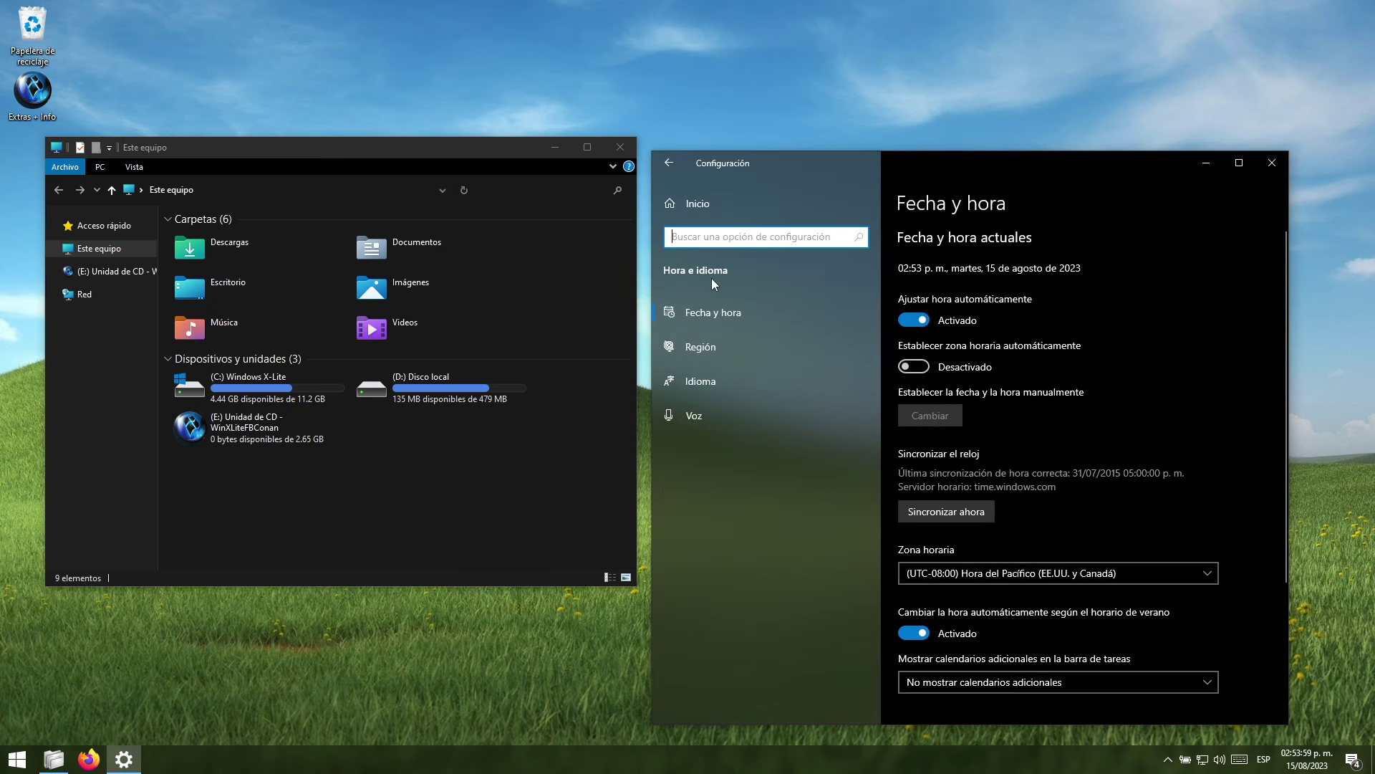
{"action": "left_click", "coordinate": [700, 381]}
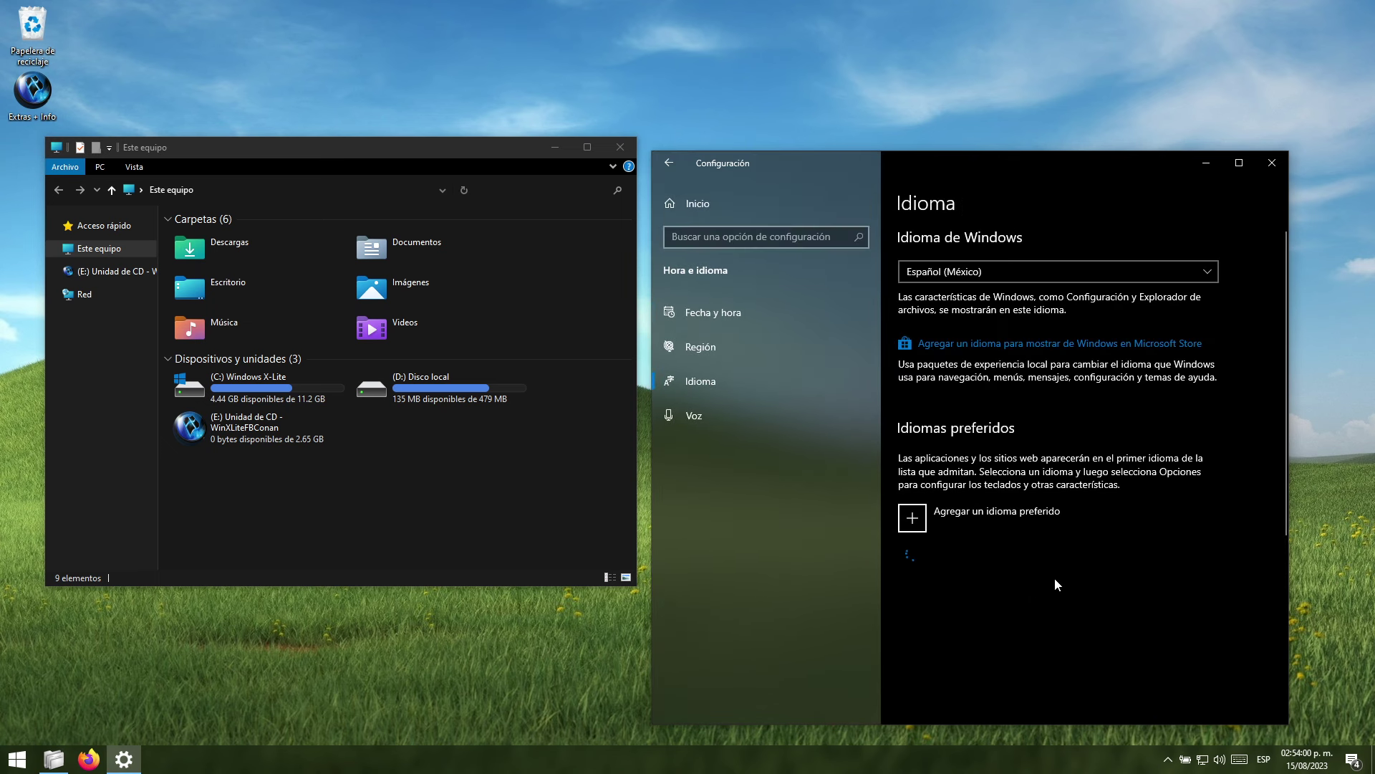
{"action": "left_click", "coordinate": [1195, 276]}
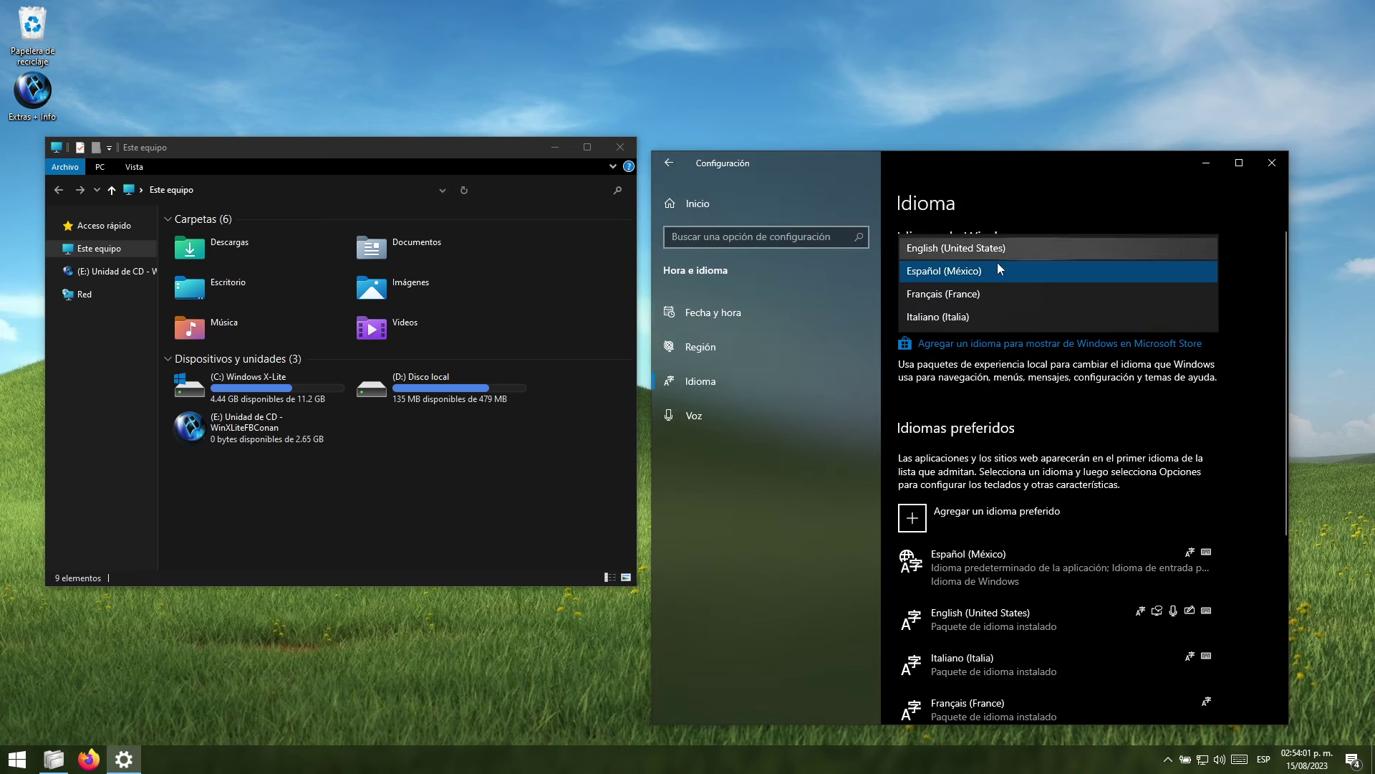
{"action": "left_click", "coordinate": [949, 298]}
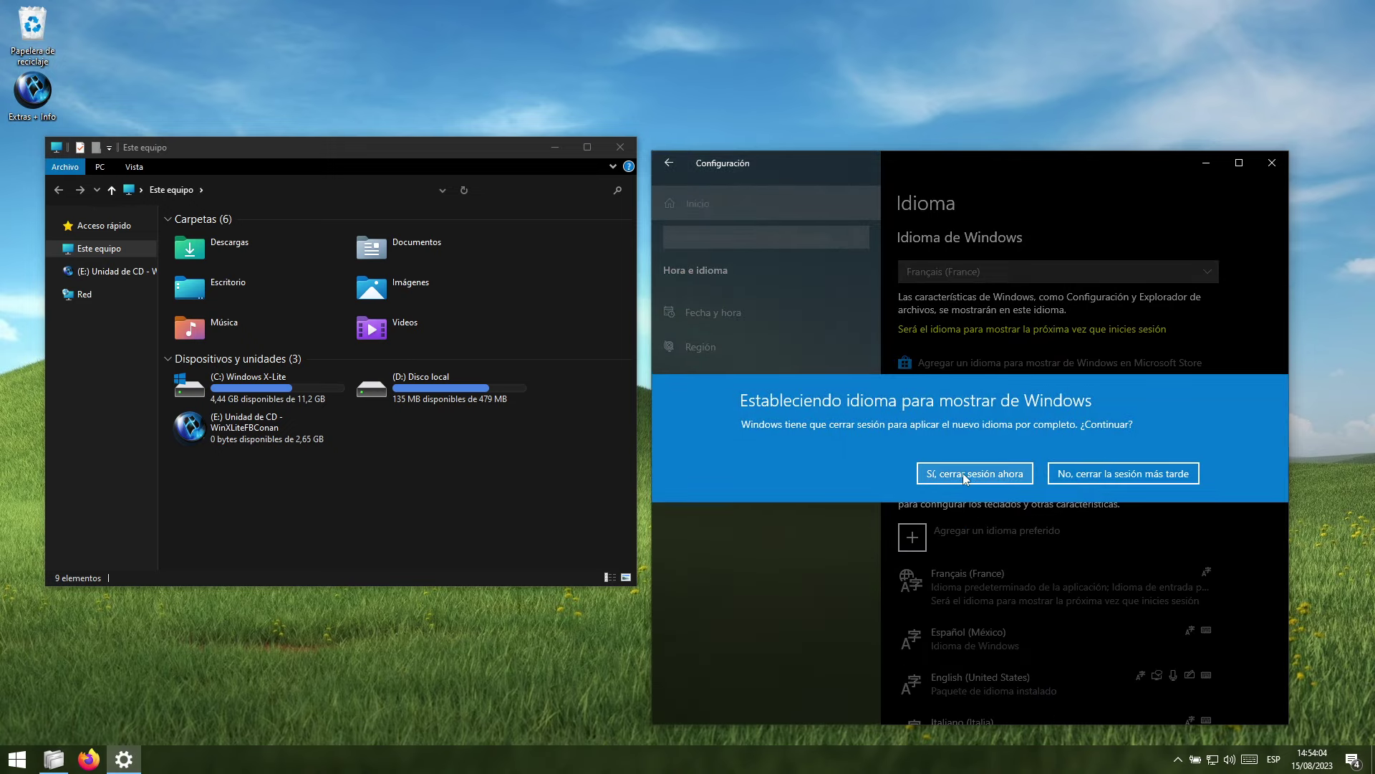
{"action": "left_click", "coordinate": [965, 475]}
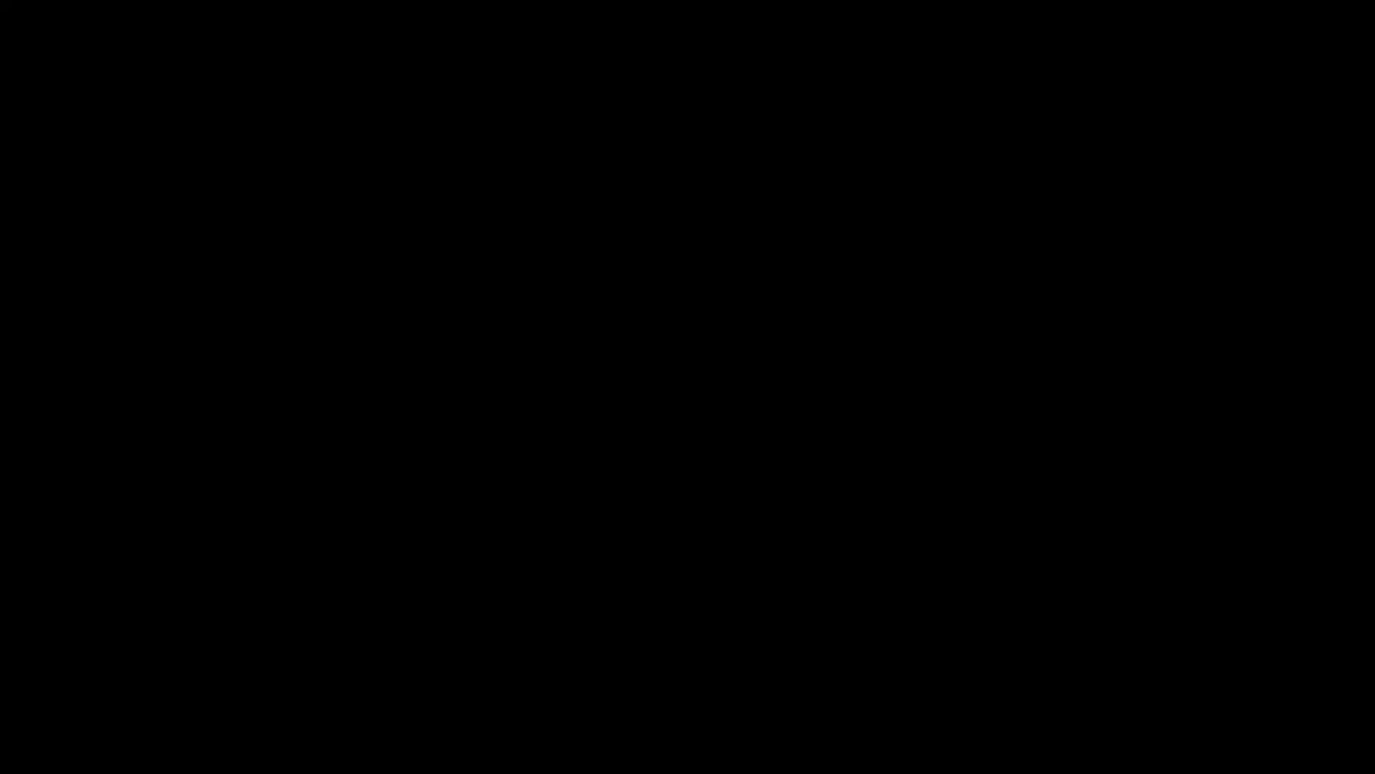
{"action": "left_click", "coordinate": [964, 306]}
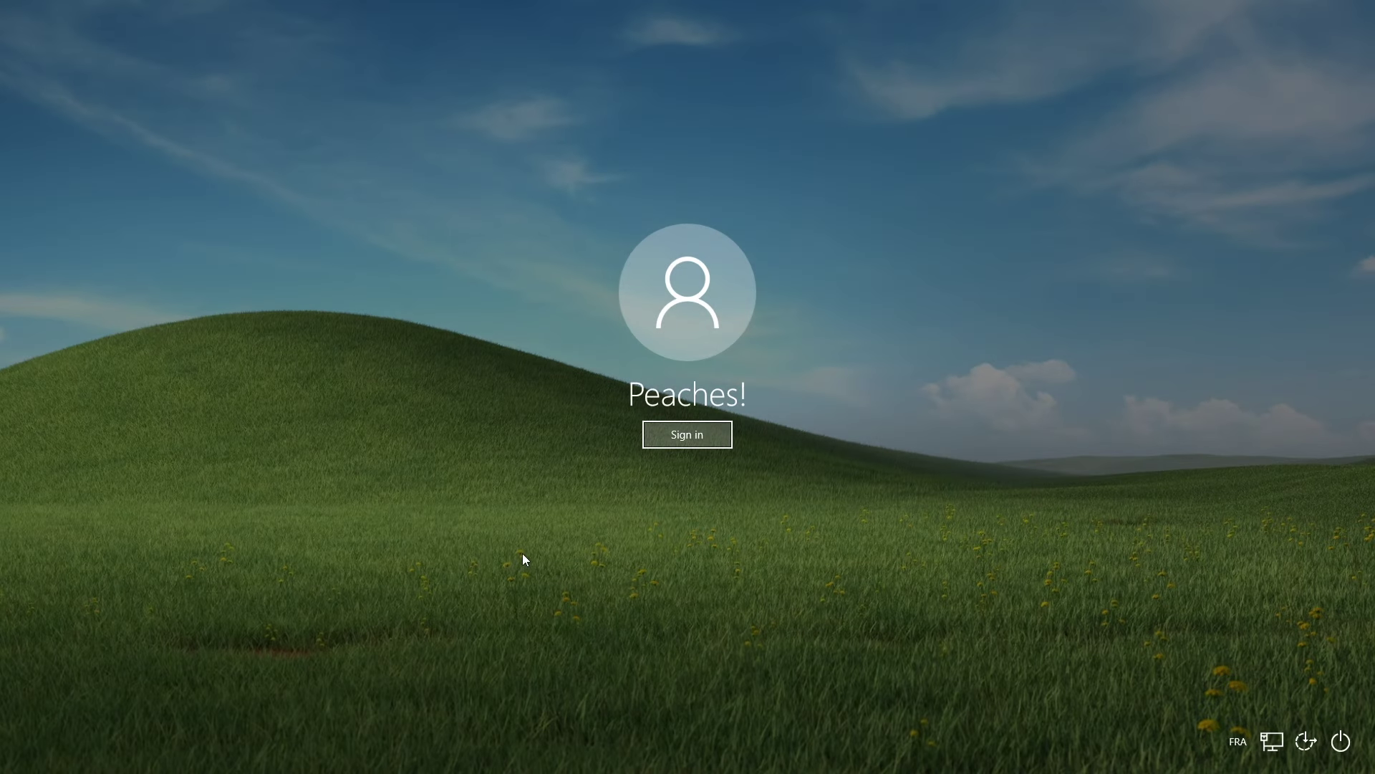
{"action": "left_click", "coordinate": [717, 440]}
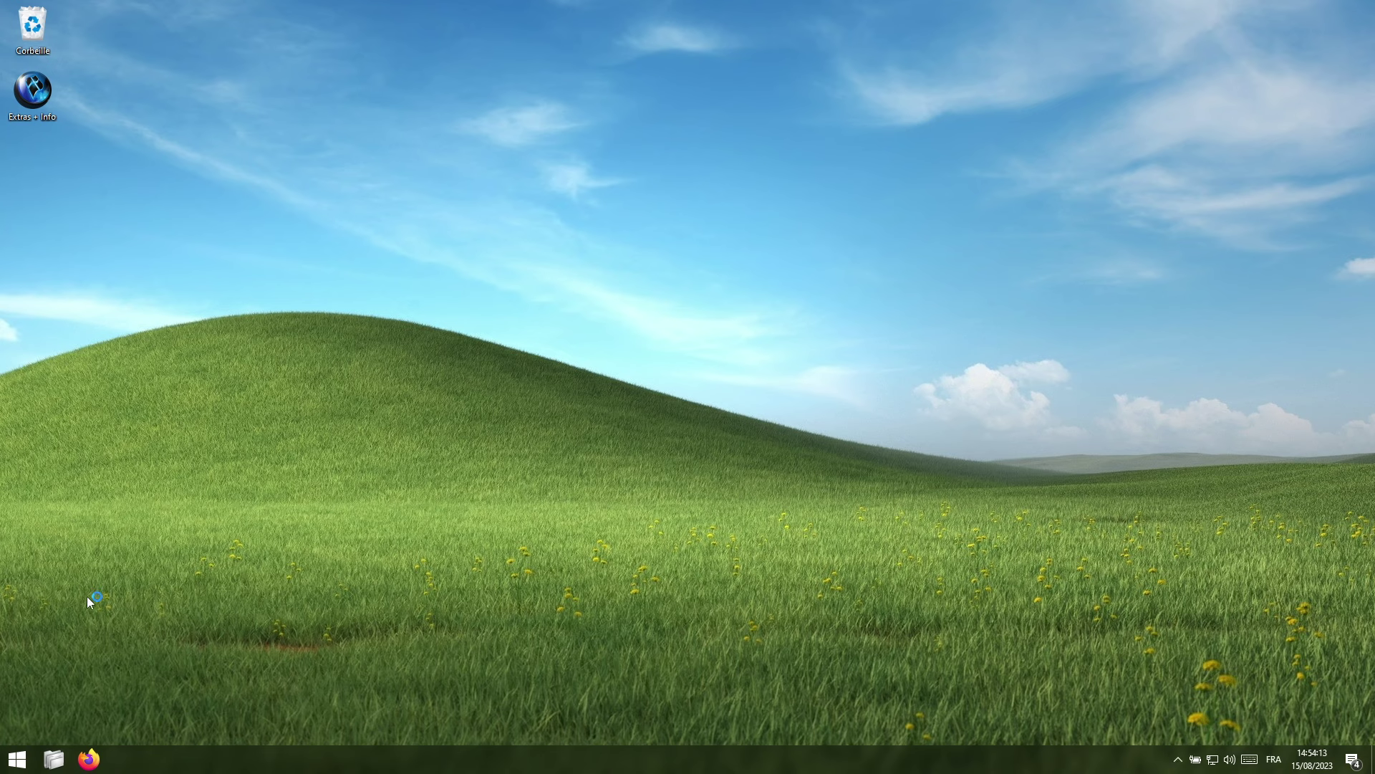
Step: View the Start menu in French and place This PC and Settings side by side to examine their translation
{"action": "left_click", "coordinate": [17, 762]}
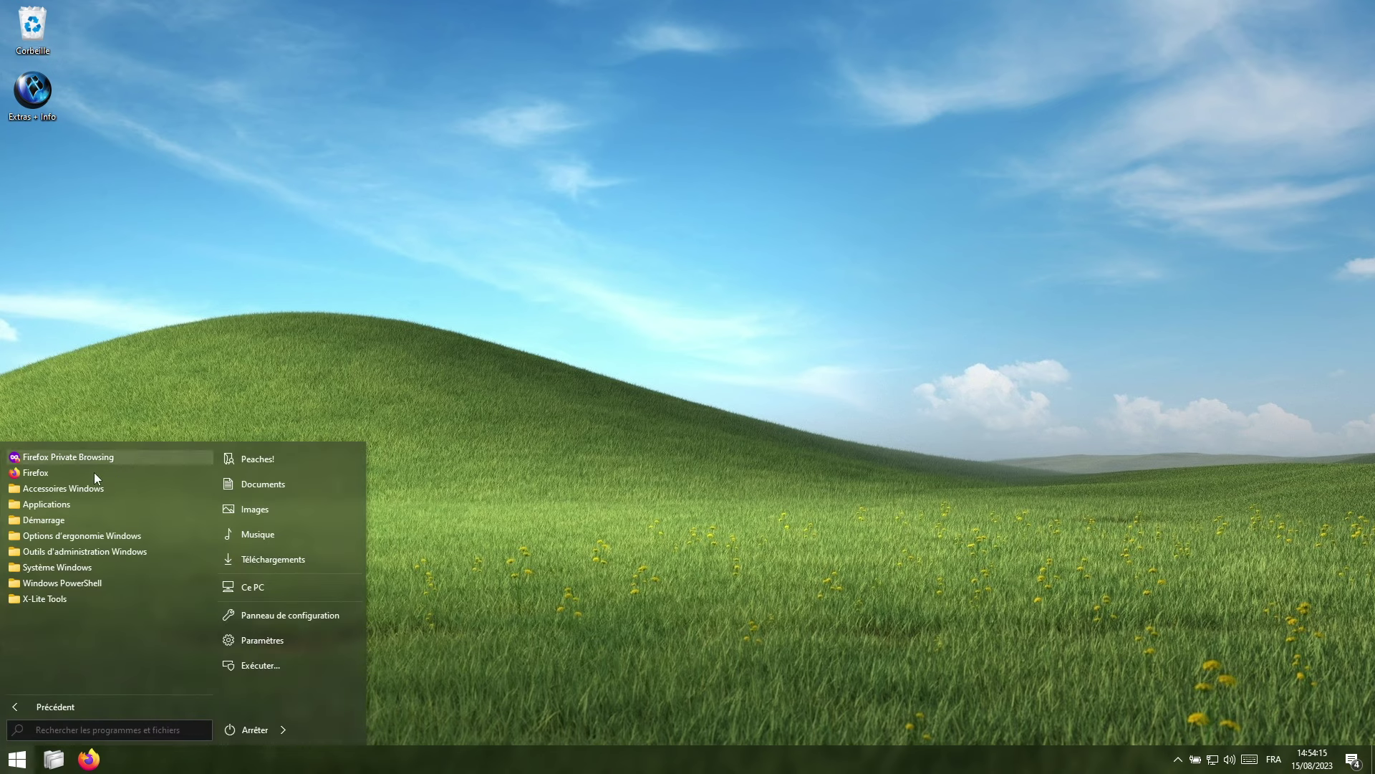
{"action": "left_click", "coordinate": [549, 543]}
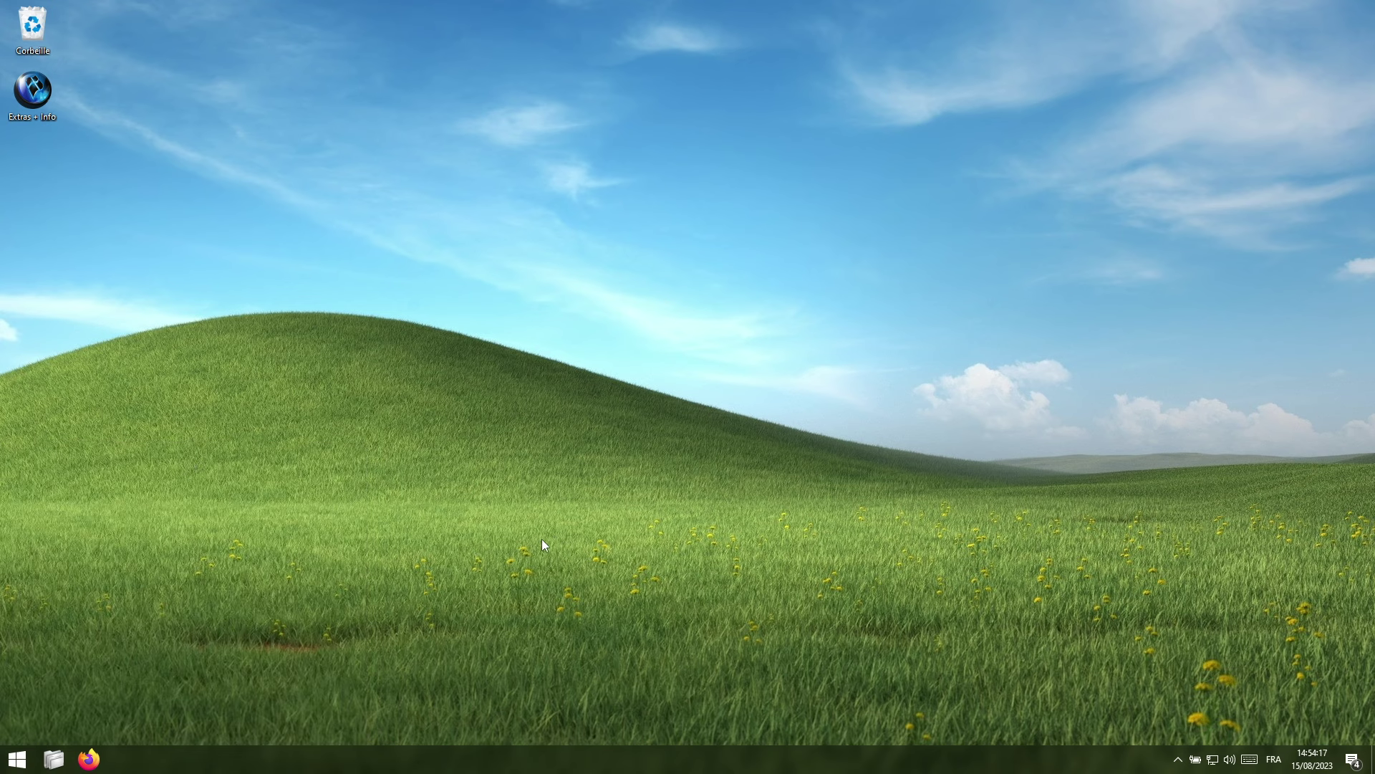
{"action": "left_click", "coordinate": [66, 765]}
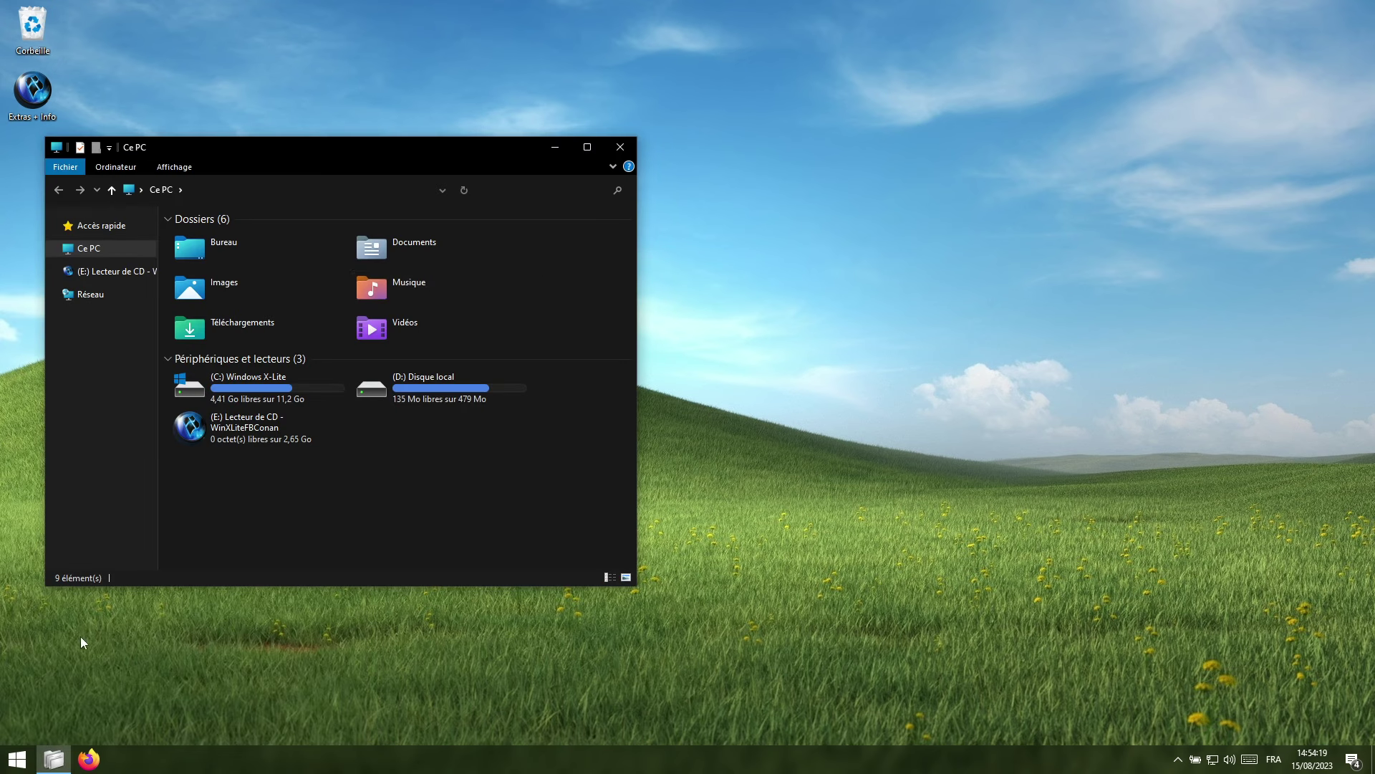
{"action": "left_click", "coordinate": [20, 760]}
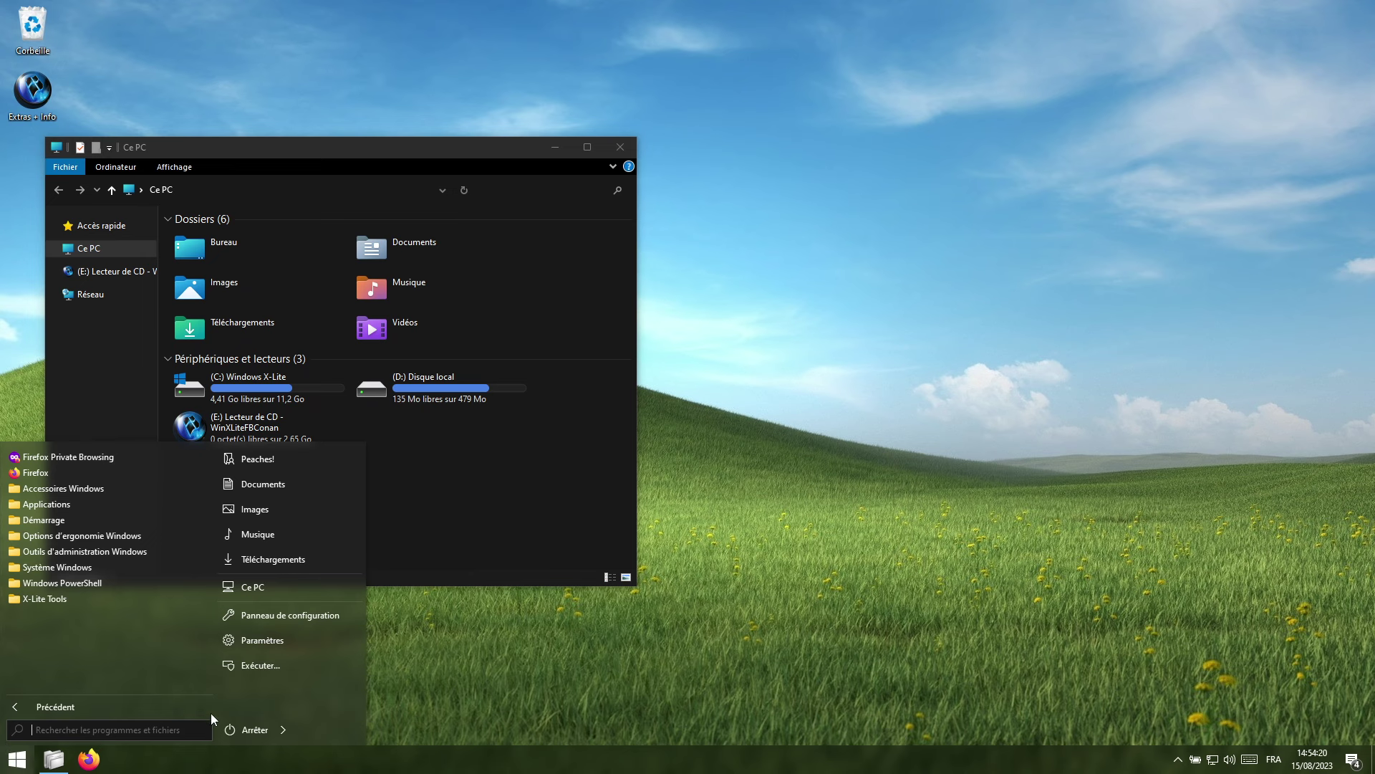
{"action": "left_click", "coordinate": [254, 639]}
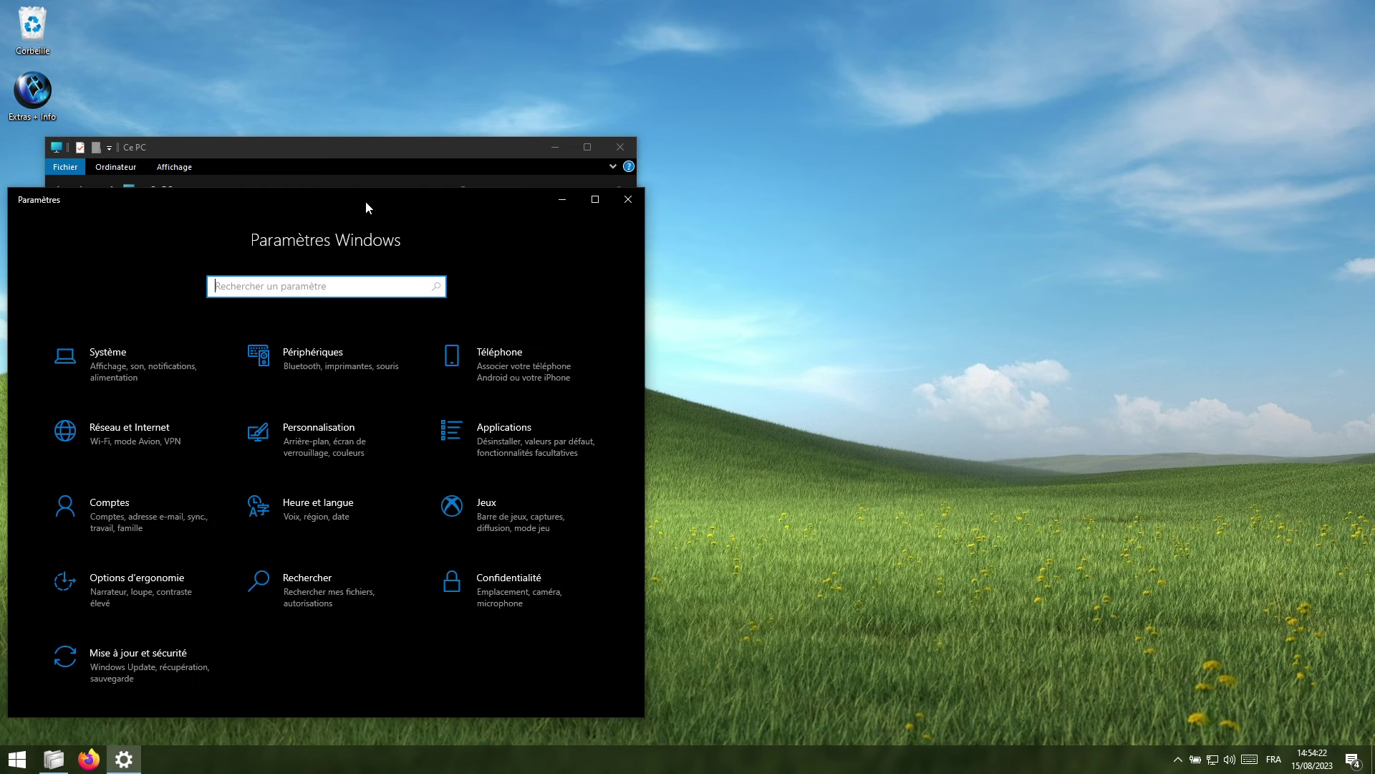
{"action": "left_click_drag", "start_coordinate": [366, 200], "coordinate": [1027, 199]}
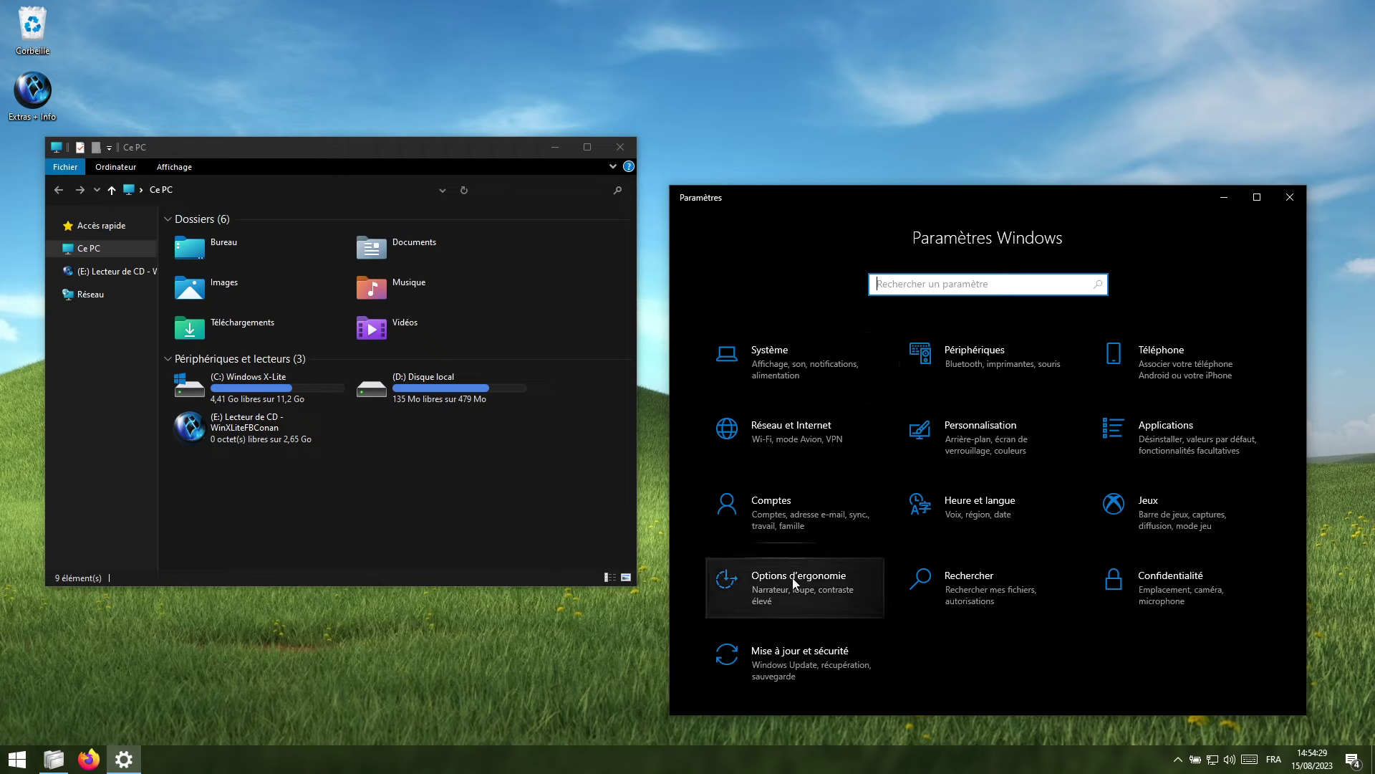
Step: Switch the Windows display language to Italiano (Italia), sign out to apply it, and sign back in
{"action": "left_click", "coordinate": [1013, 548]}
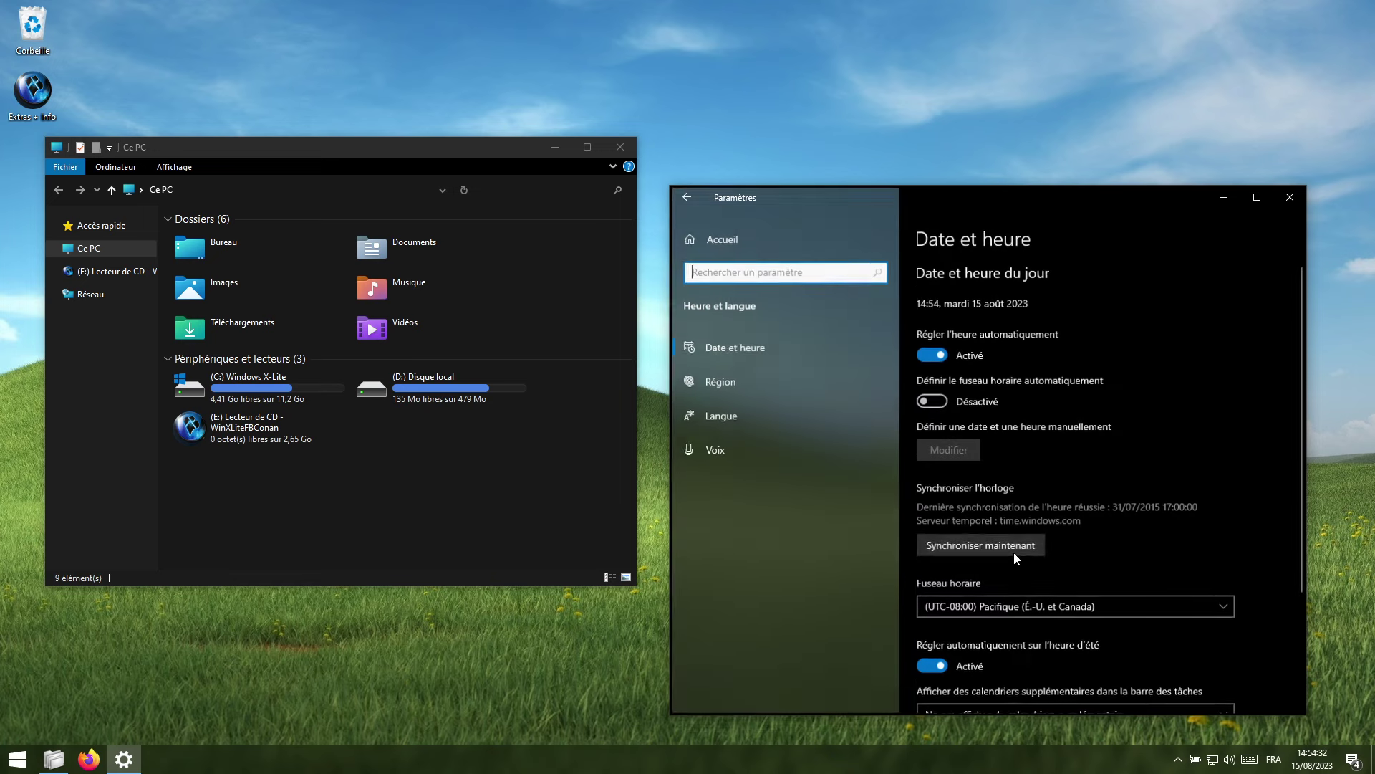
{"action": "left_click", "coordinate": [716, 416]}
{"action": "left_click", "coordinate": [1225, 312]}
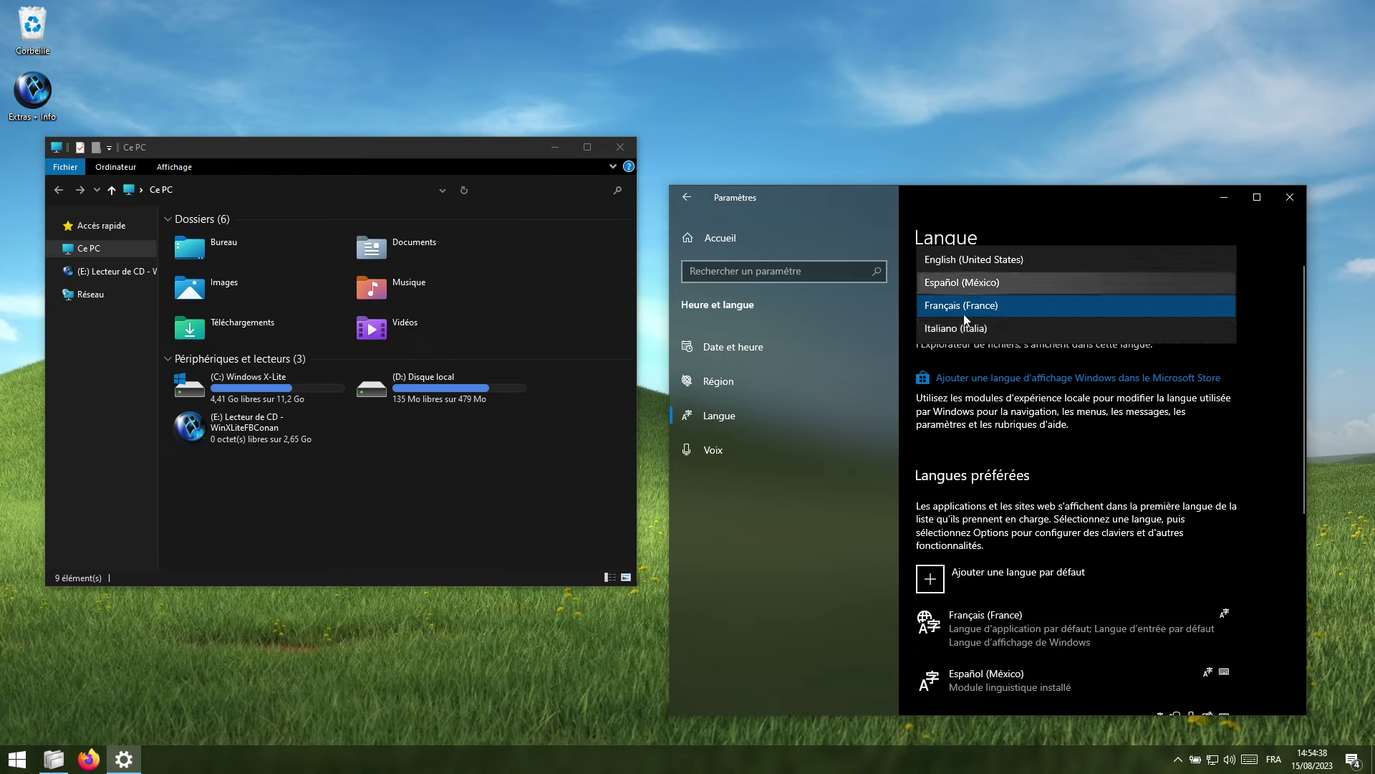
{"action": "left_click", "coordinate": [1000, 328]}
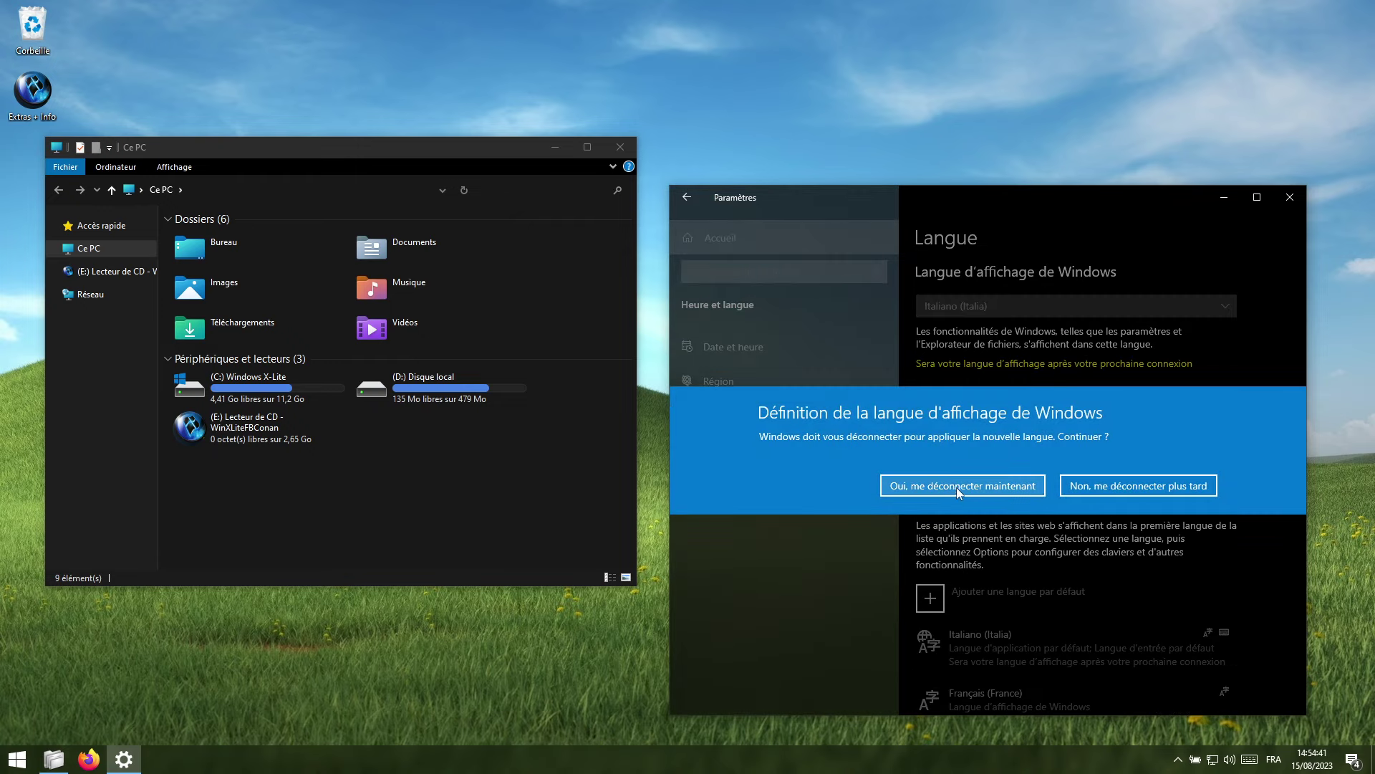
{"action": "left_click", "coordinate": [957, 487]}
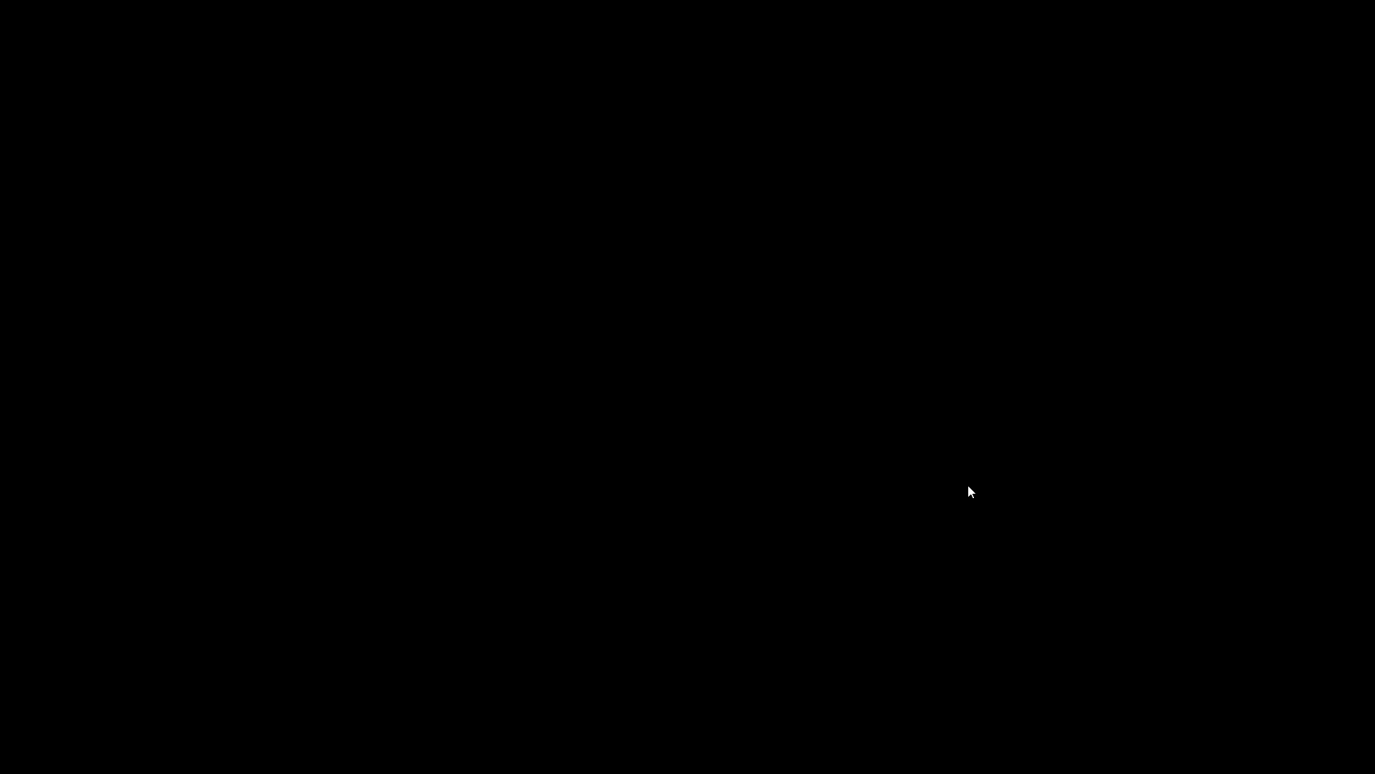
{"action": "left_click", "coordinate": [985, 260]}
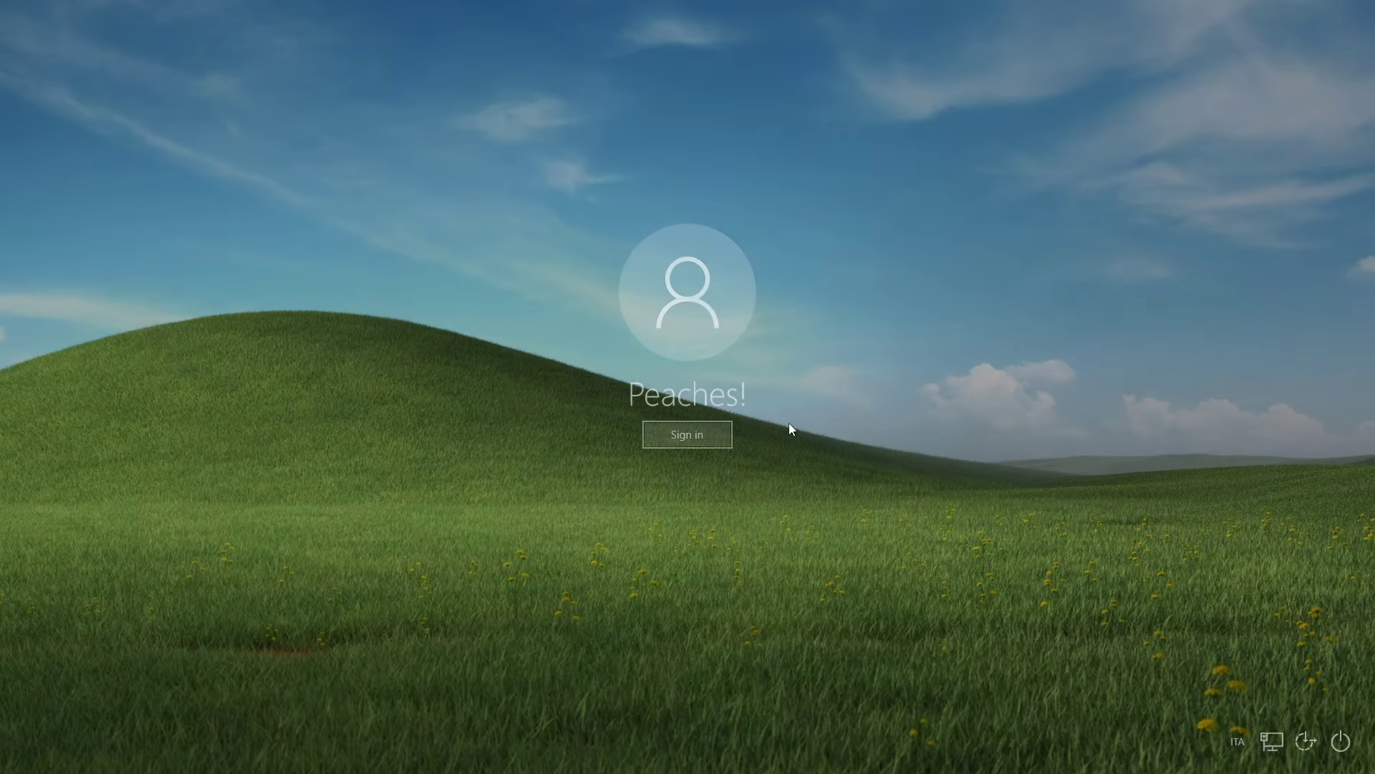
{"action": "left_click", "coordinate": [708, 432]}
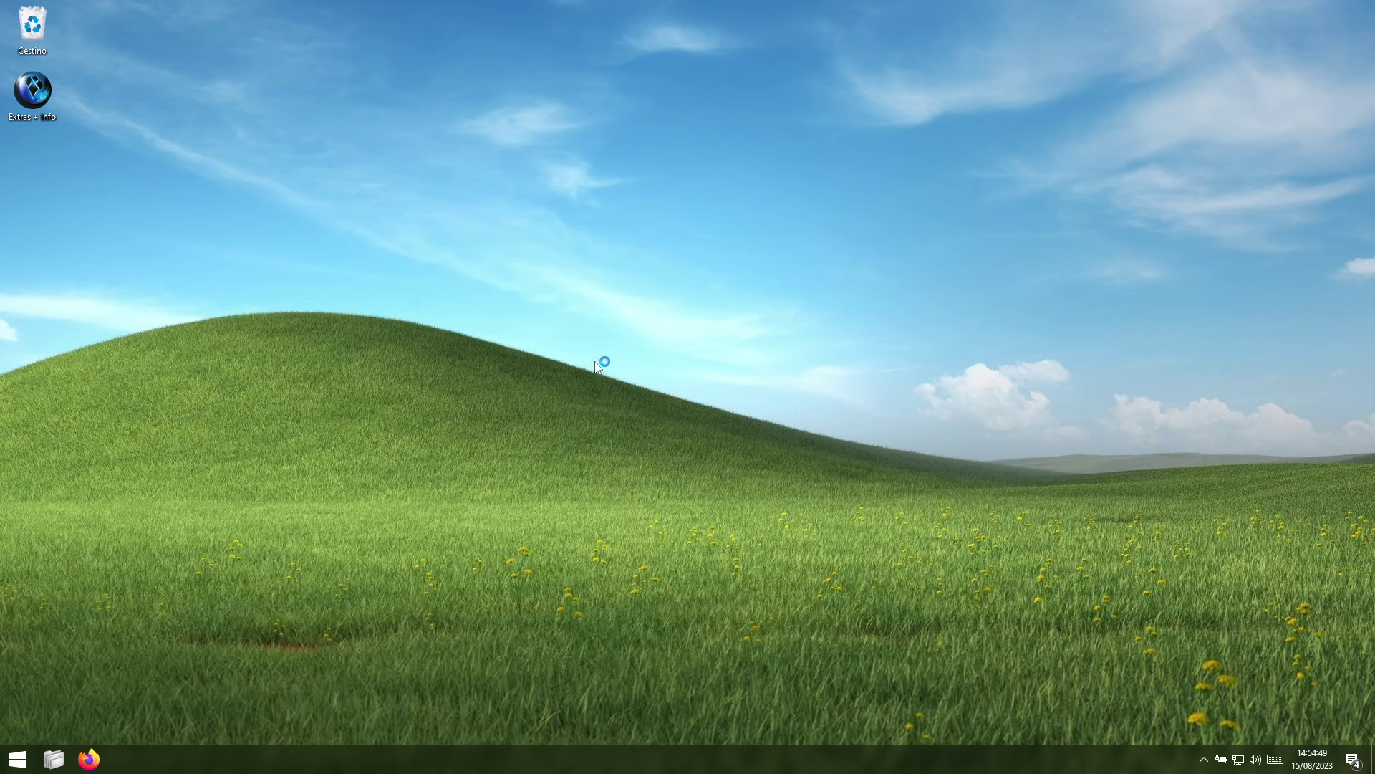
Step: View the Start menu in Italian and place Questo PC and Impostazioni side by side to examine their translation
{"action": "left_click", "coordinate": [21, 760]}
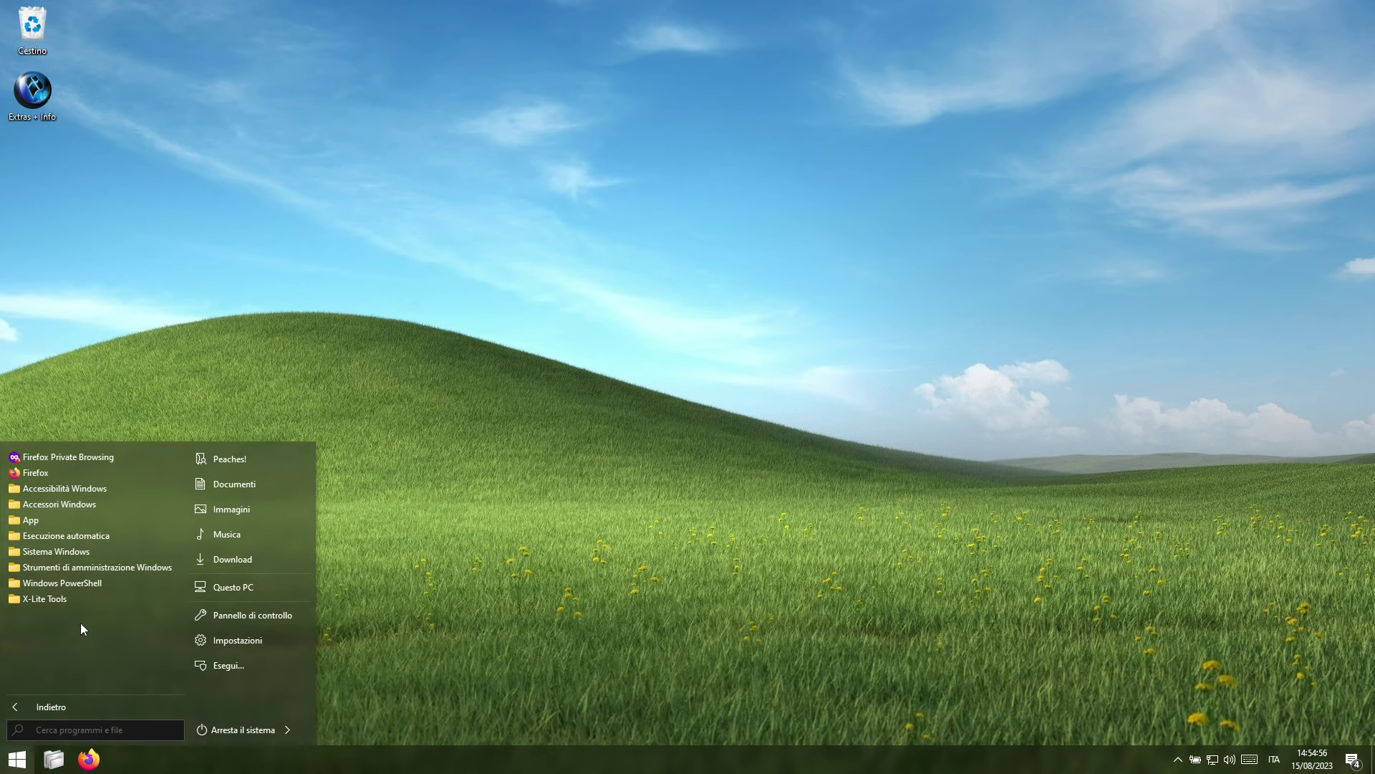
{"action": "left_click", "coordinate": [54, 759]}
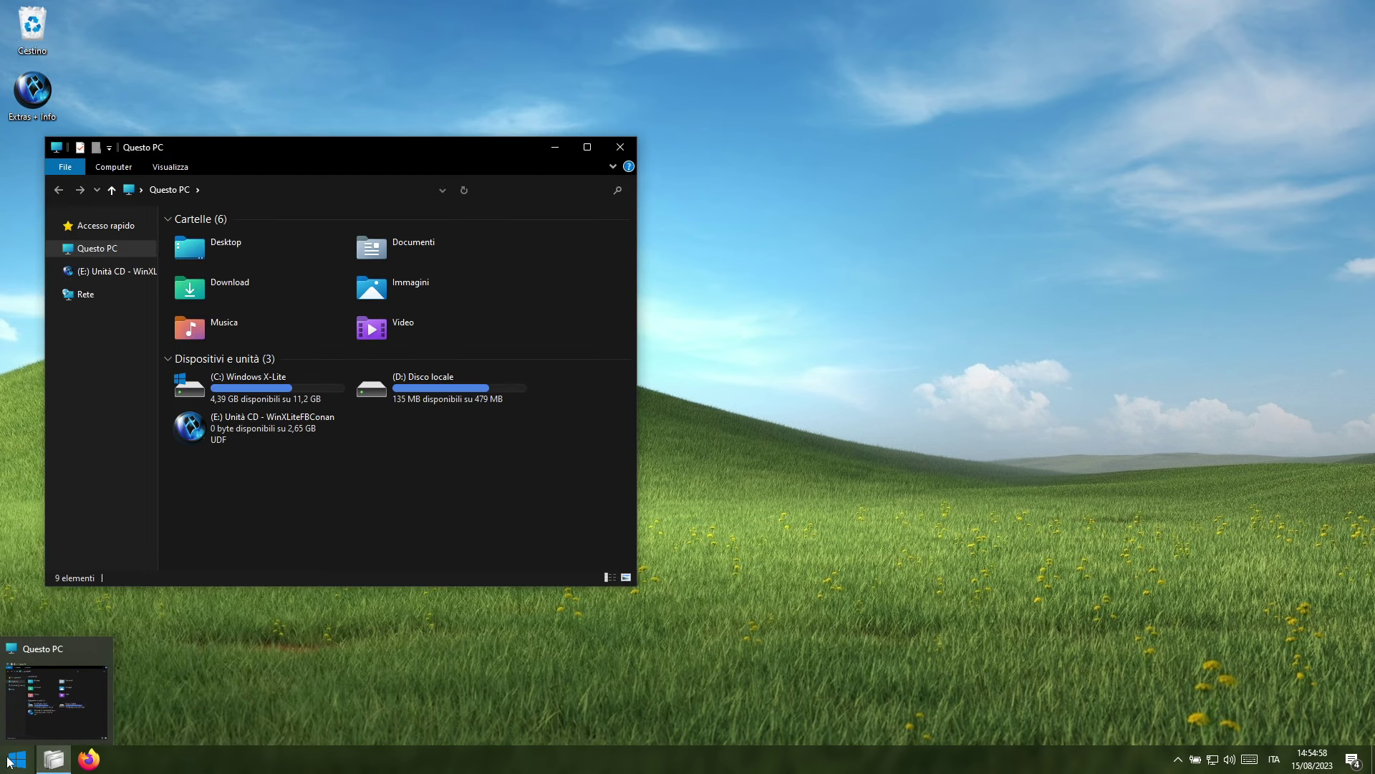
{"action": "left_click", "coordinate": [17, 762]}
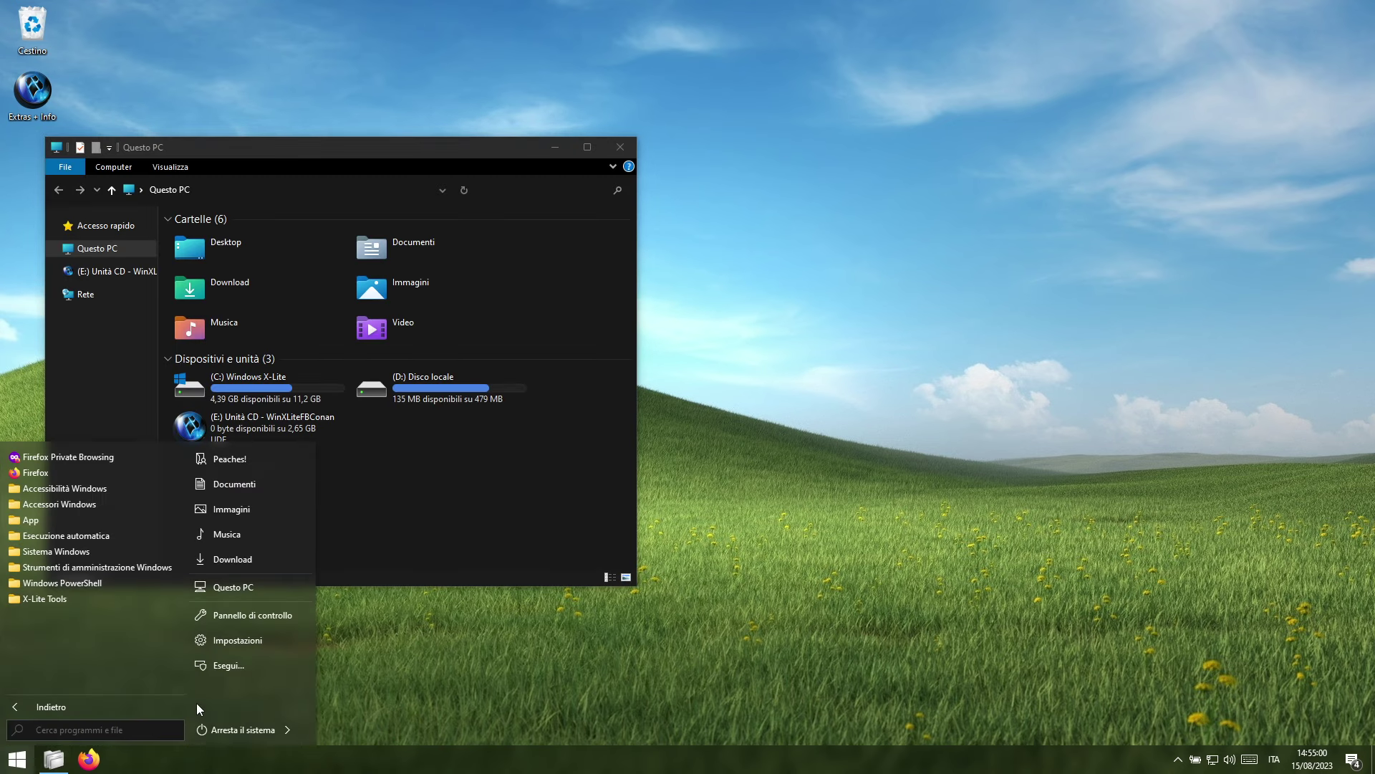
{"action": "left_click", "coordinate": [229, 641]}
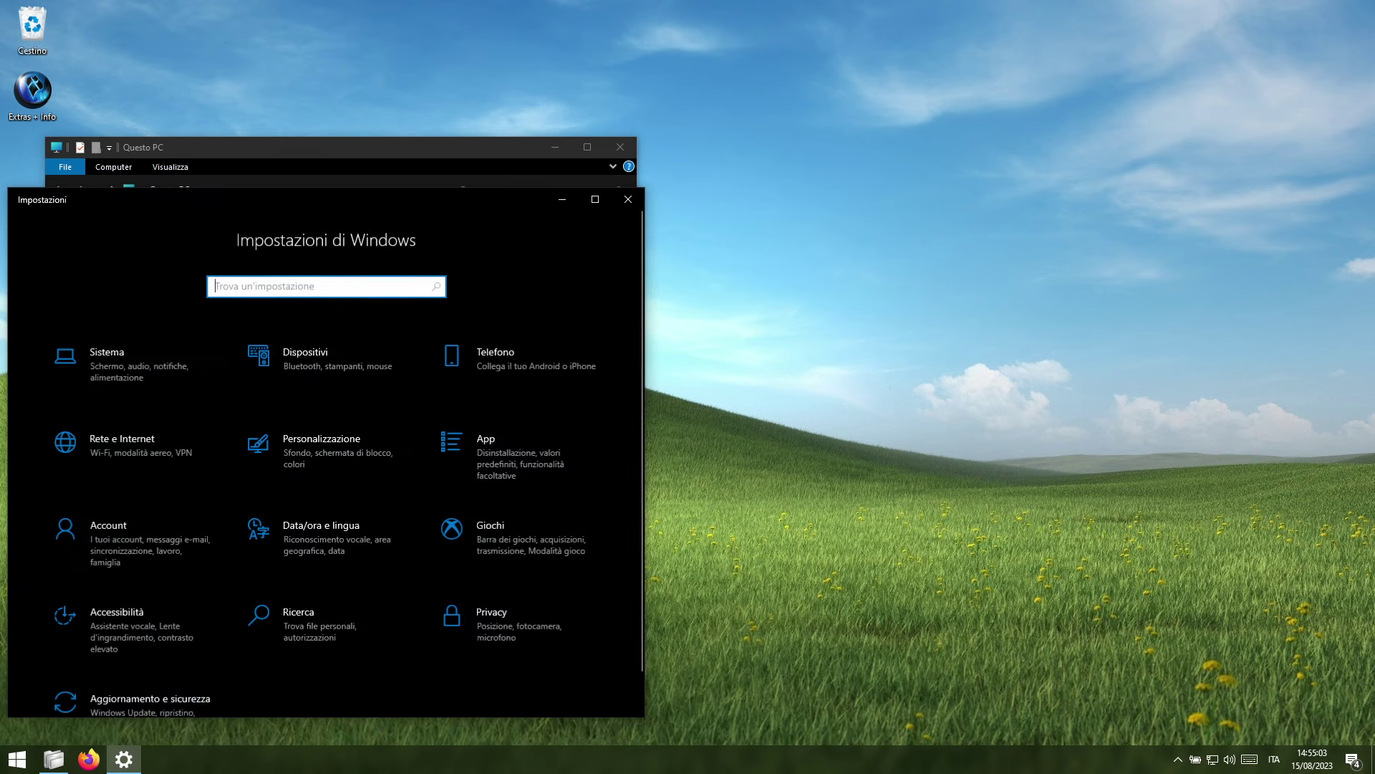
{"action": "left_click_drag", "start_coordinate": [329, 199], "coordinate": [989, 188]}
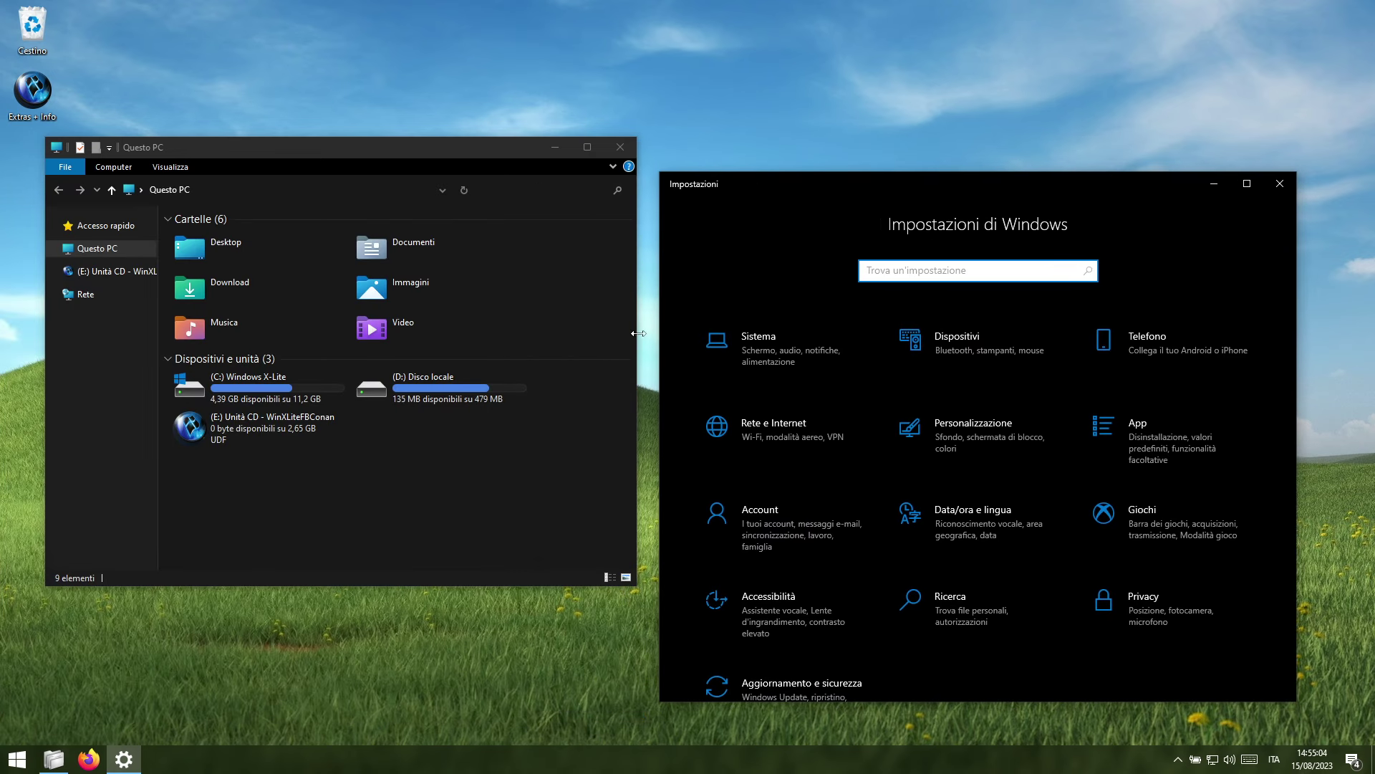
Step: Examine the Italian Schermo page and the Temi page down to its related settings, returning to Settings home after each
{"action": "left_click", "coordinate": [812, 351]}
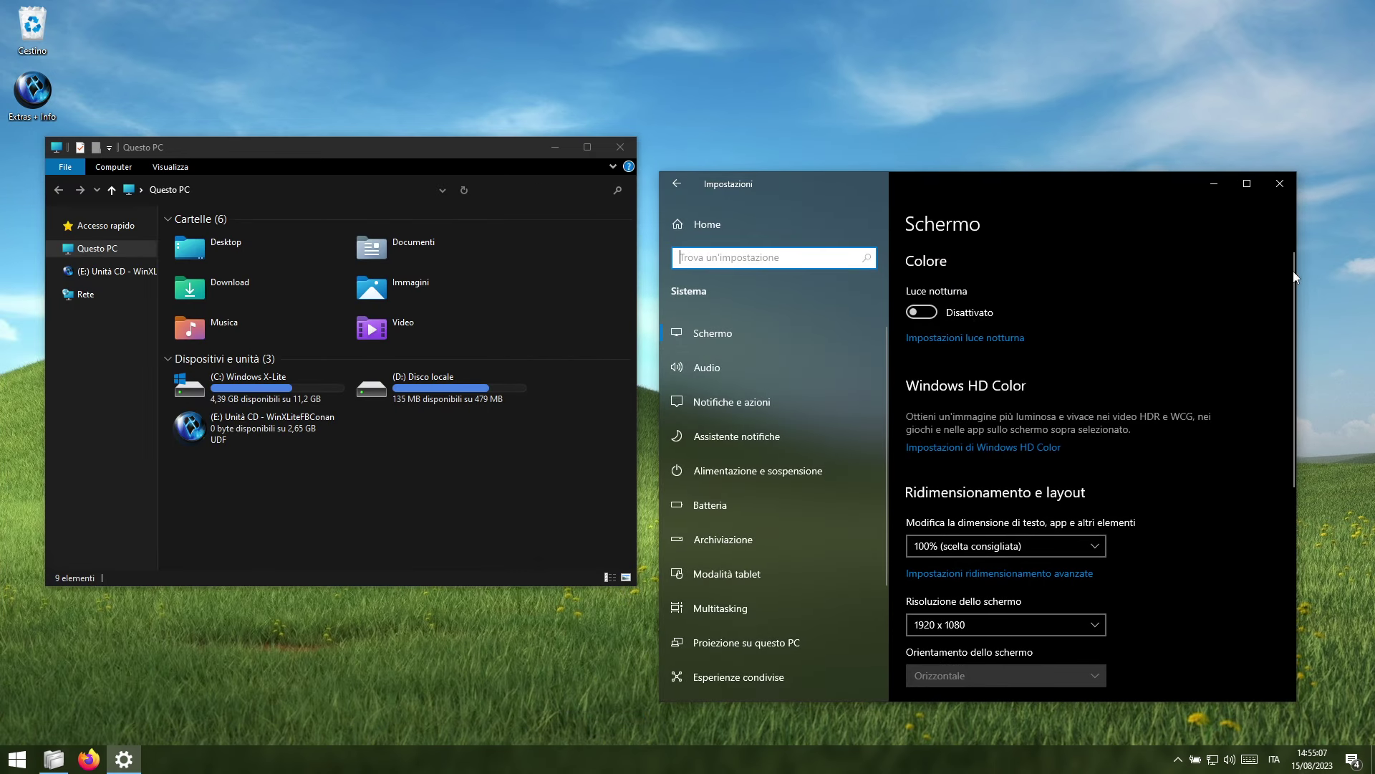
{"action": "left_click_drag", "start_coordinate": [1297, 350], "coordinate": [1305, 323]}
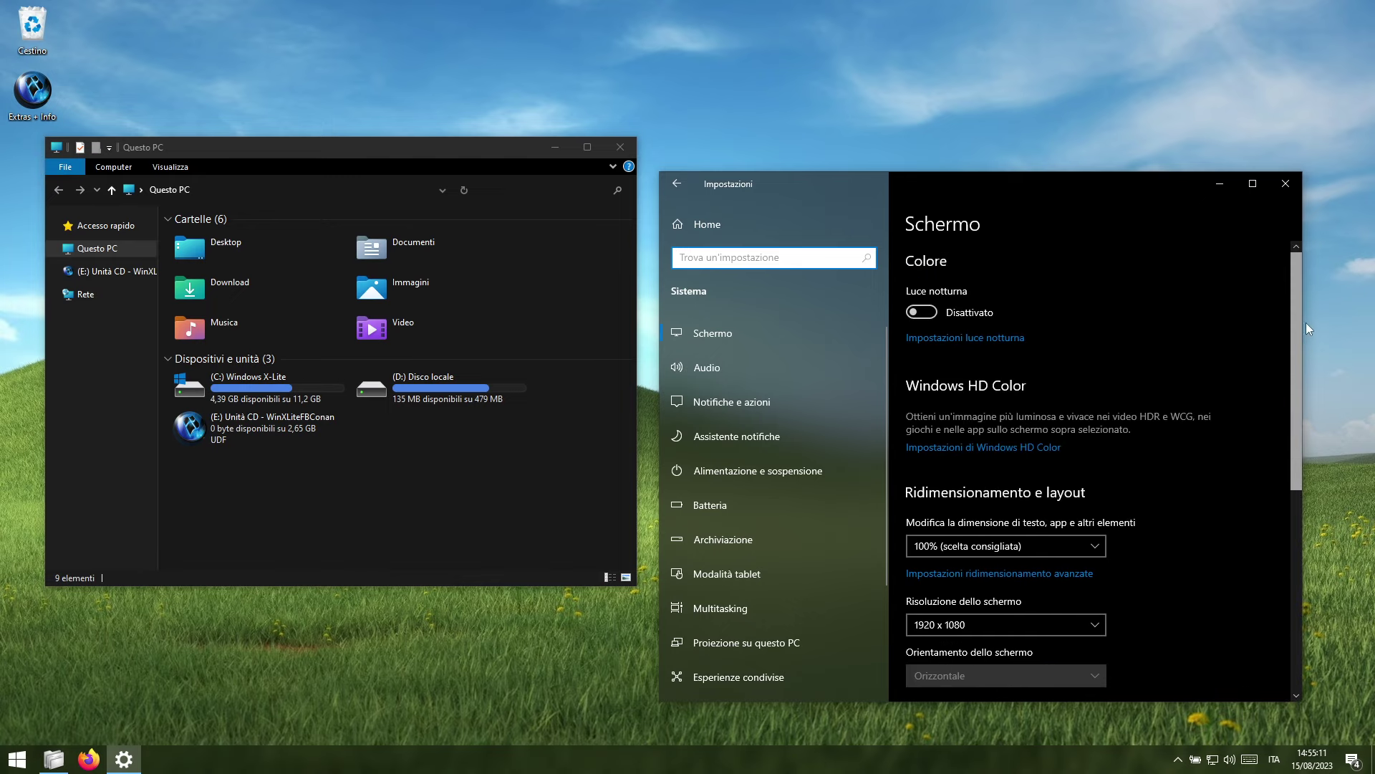
{"action": "left_click", "coordinate": [684, 229]}
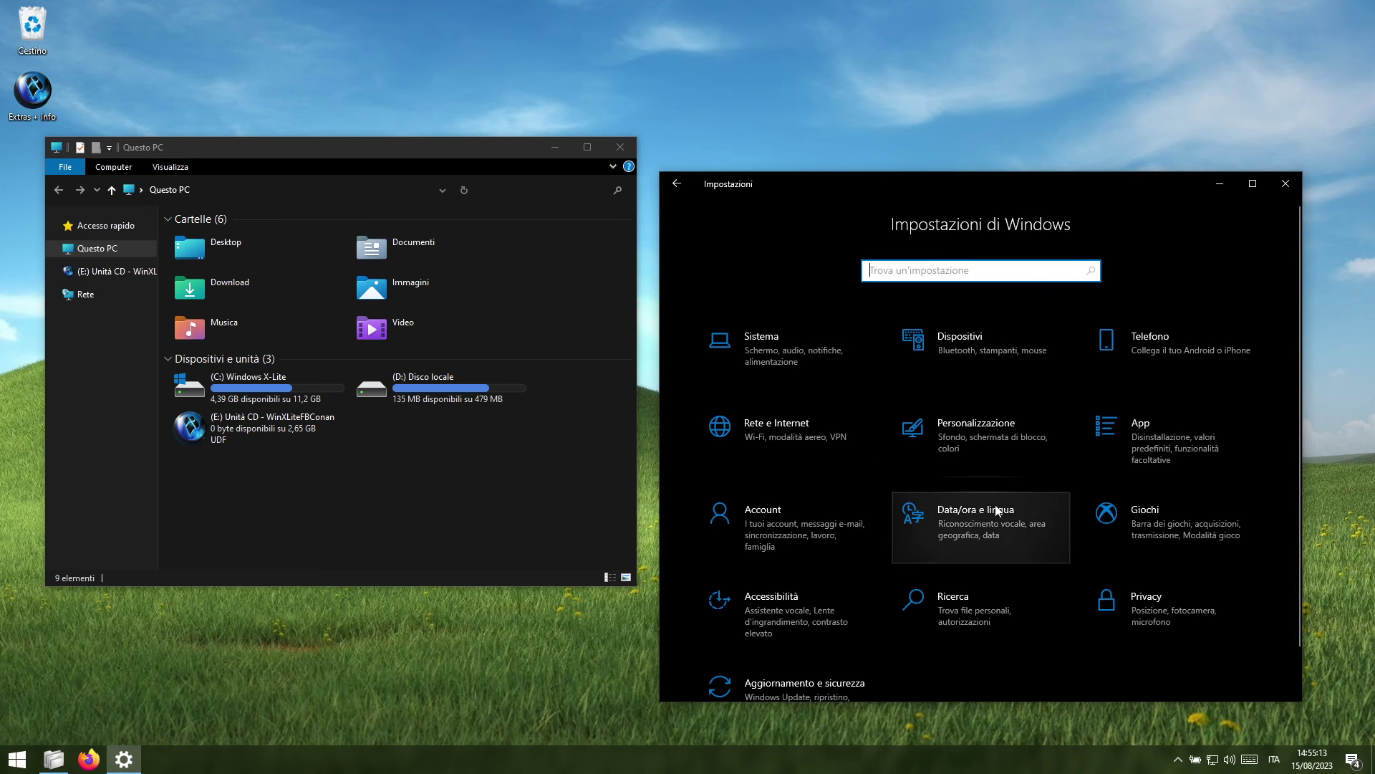
{"action": "left_click", "coordinate": [1004, 426]}
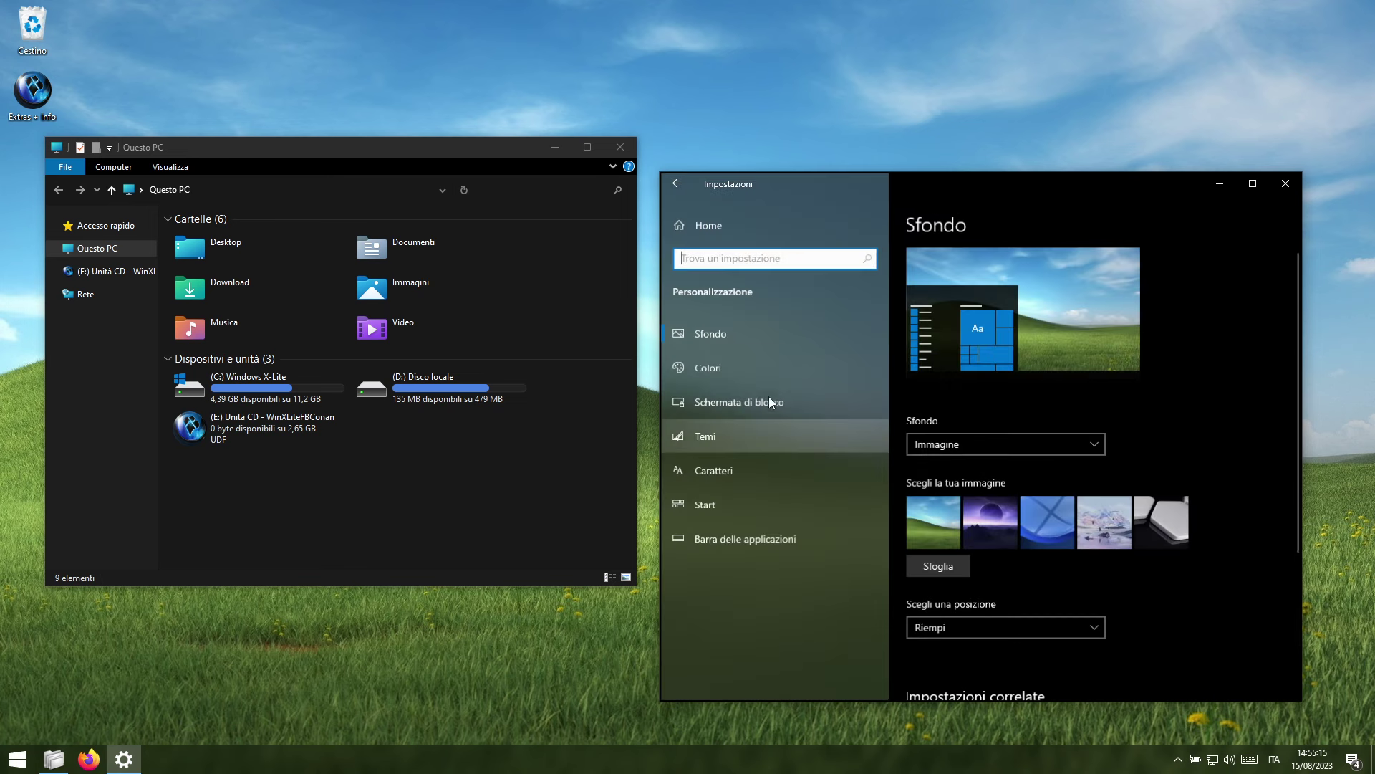
{"action": "left_click", "coordinate": [713, 438]}
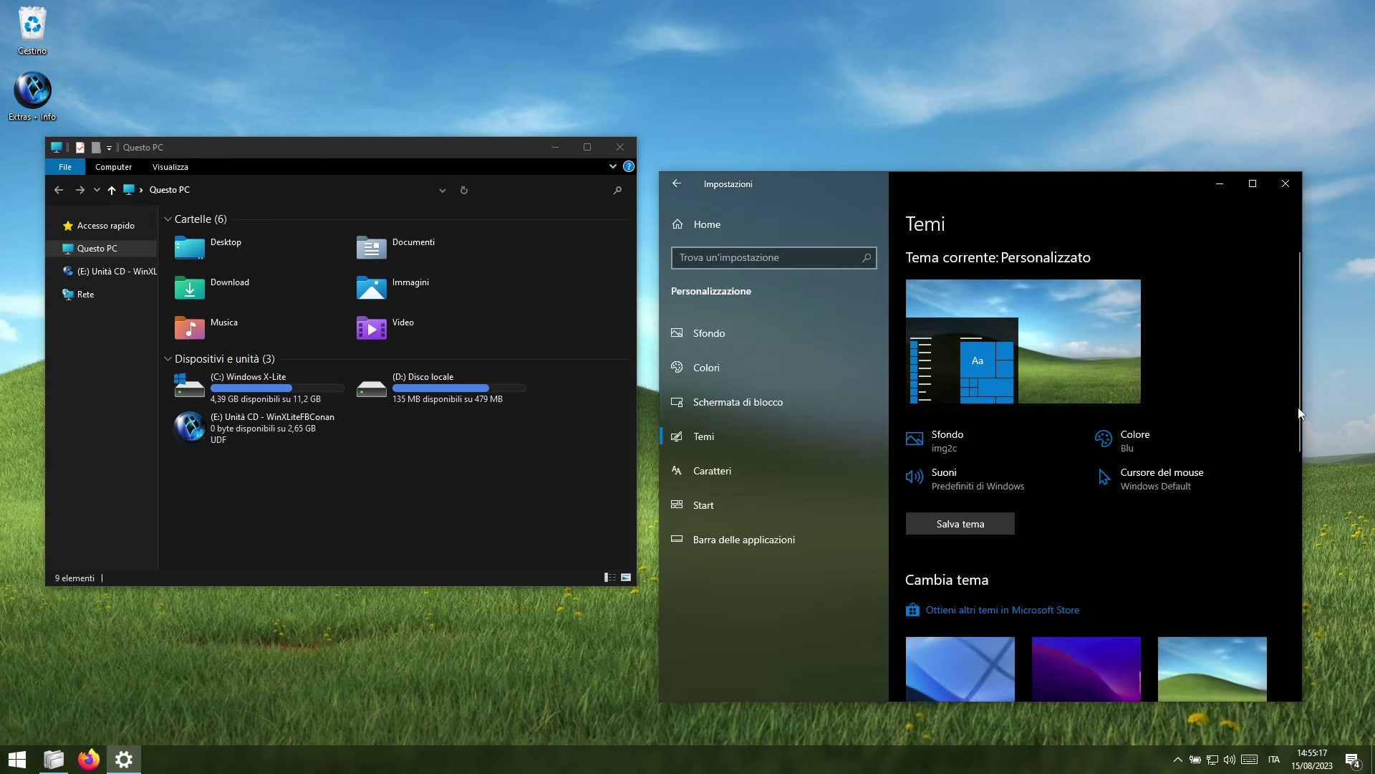
{"action": "left_click_drag", "start_coordinate": [1296, 333], "coordinate": [1322, 586]}
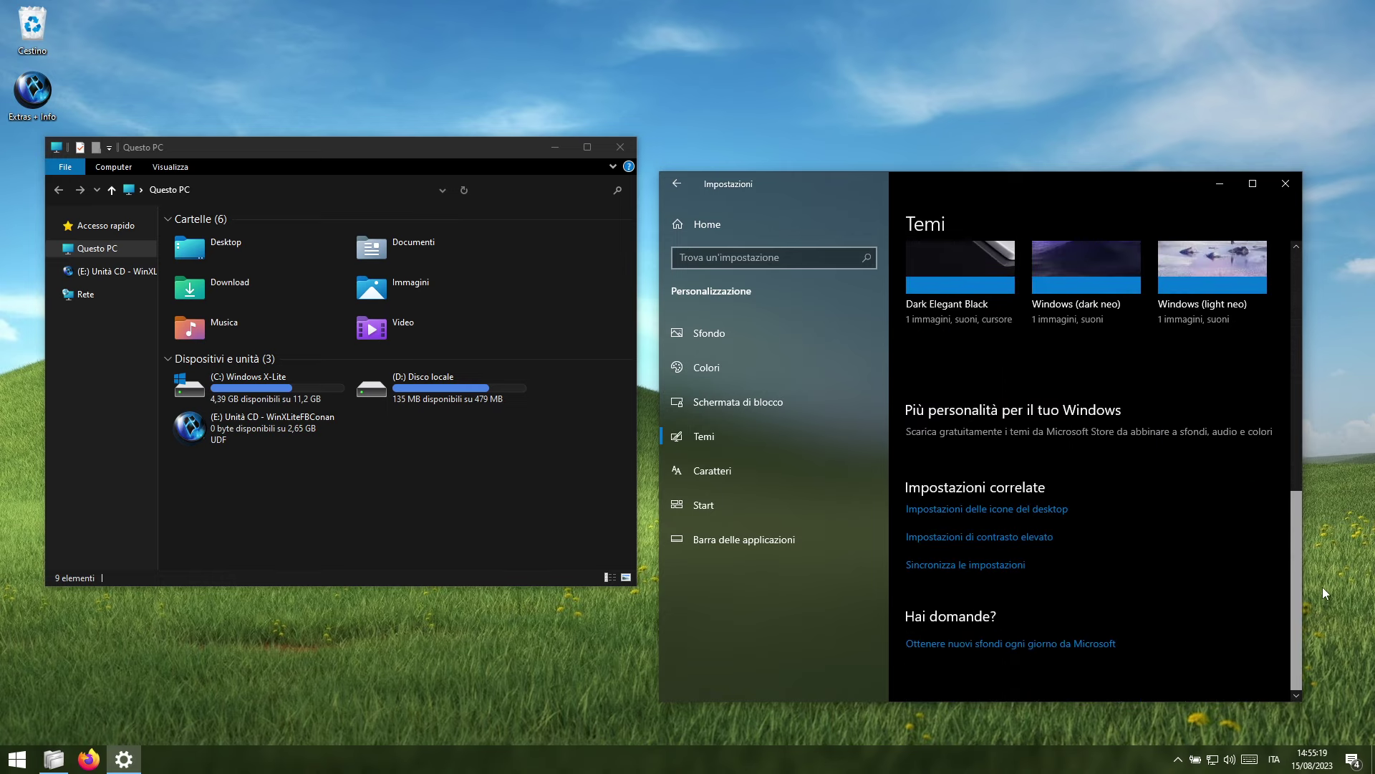
{"action": "left_click", "coordinate": [681, 226]}
Step: View the App e funzionalità page in Italian and return to Settings home
{"action": "scroll", "coordinate": [1055, 434], "scroll_direction": "down", "scroll_amount": 1}
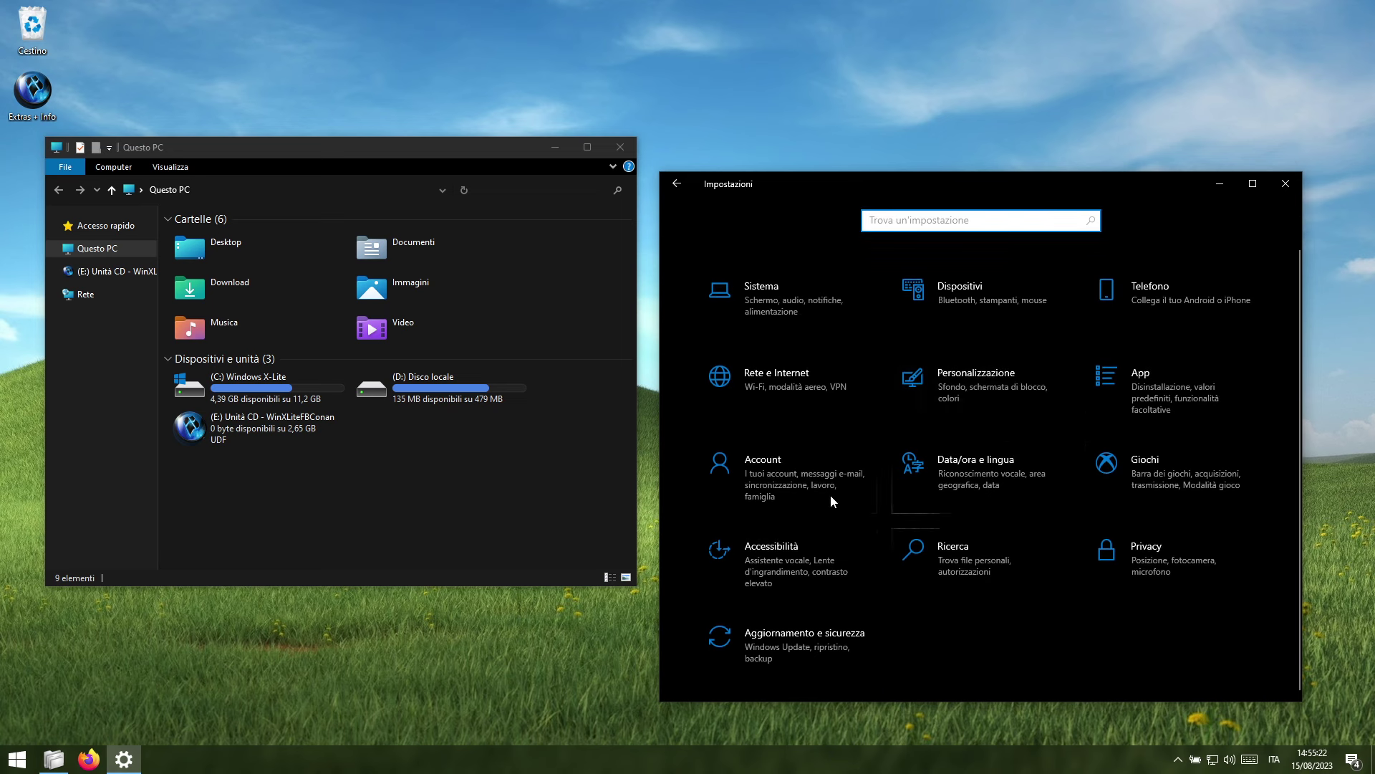
{"action": "left_click", "coordinate": [1140, 391]}
{"action": "left_click_drag", "start_coordinate": [1301, 278], "coordinate": [1197, 282]}
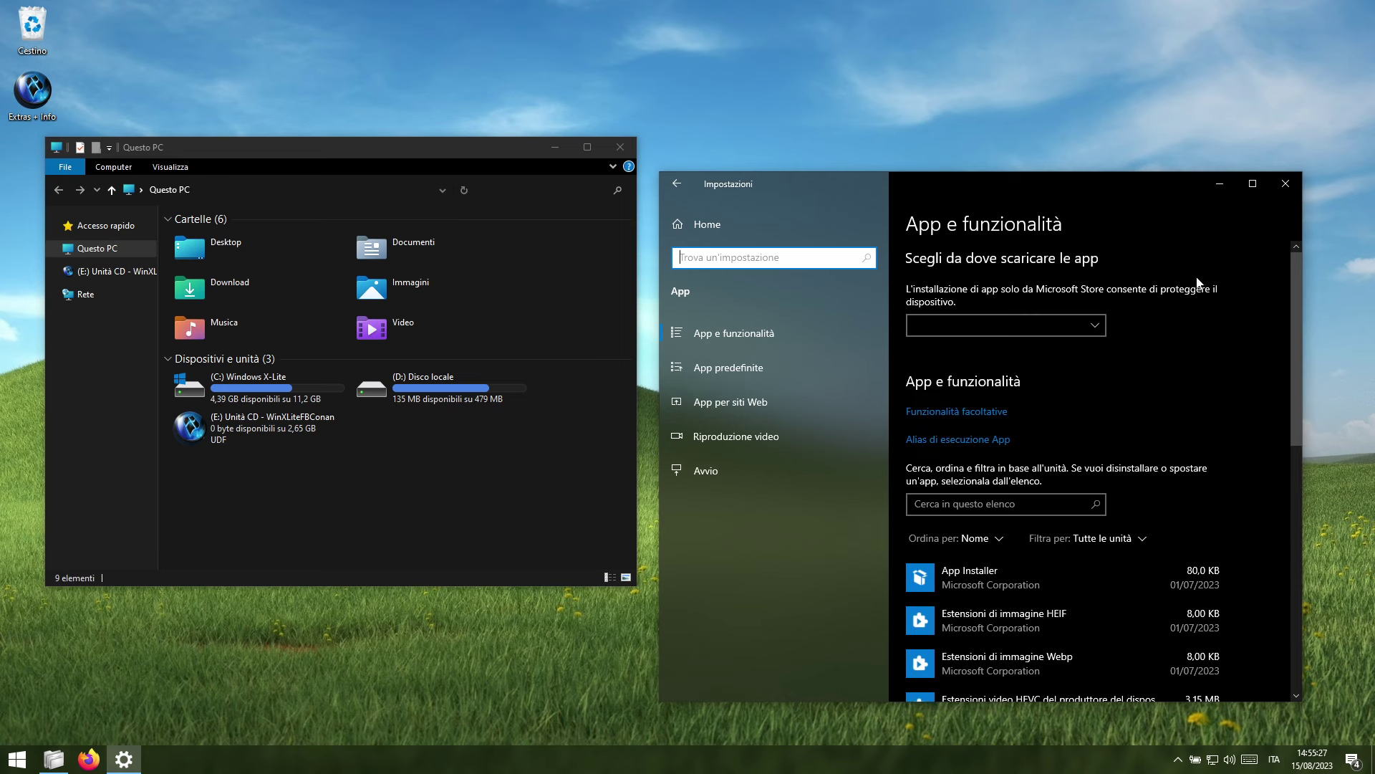
{"action": "left_click", "coordinate": [678, 188]}
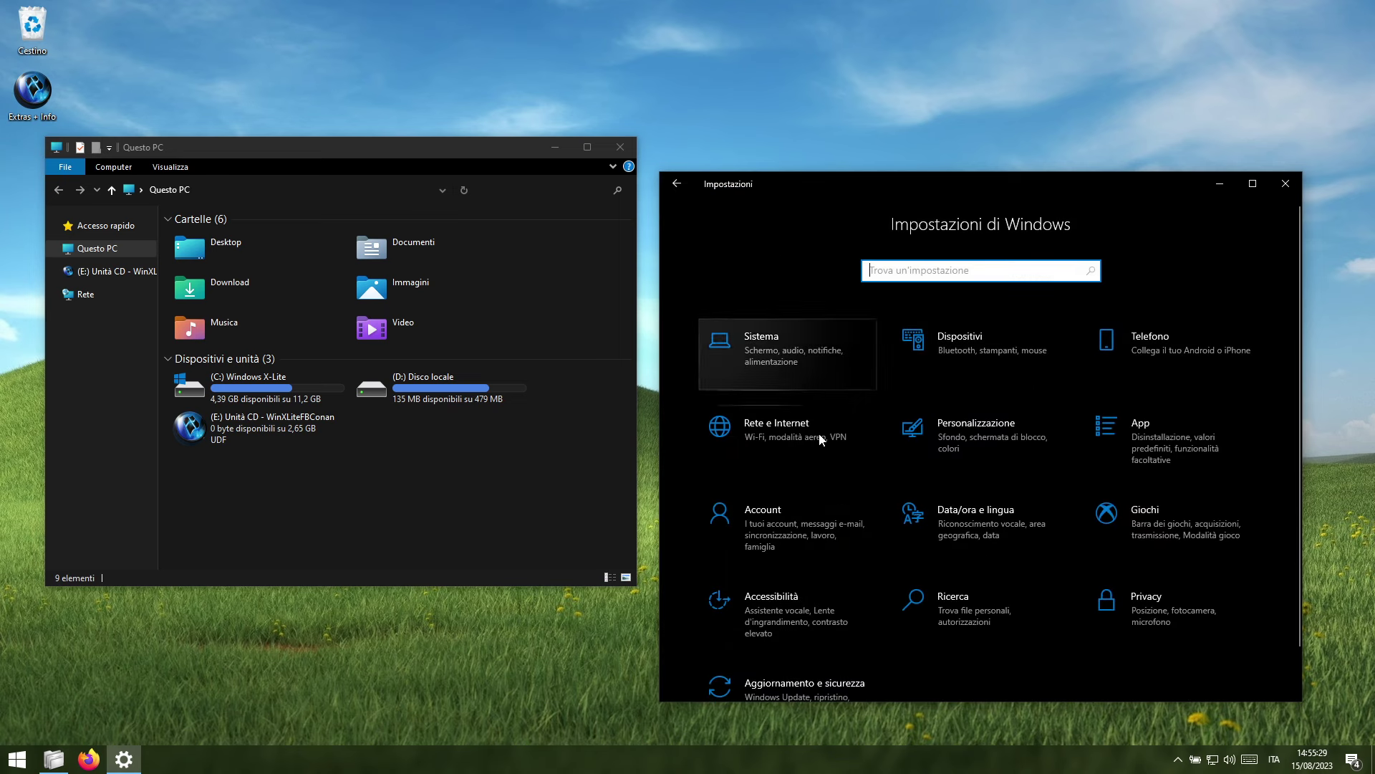
Step: Switch the Windows display language to English (United States), sign out to apply it, and sign back in
{"action": "left_click", "coordinate": [974, 527]}
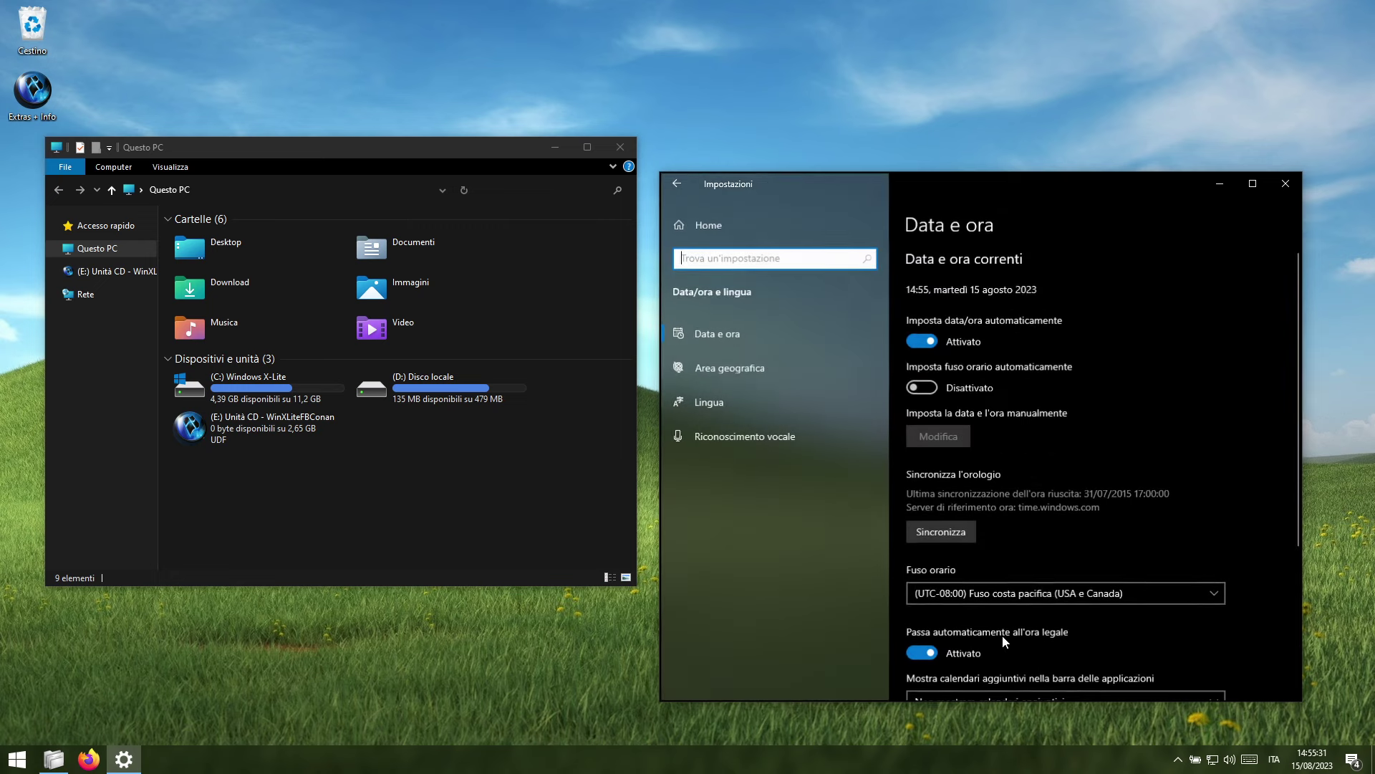
{"action": "left_click", "coordinate": [767, 397]}
{"action": "left_click", "coordinate": [1220, 298]}
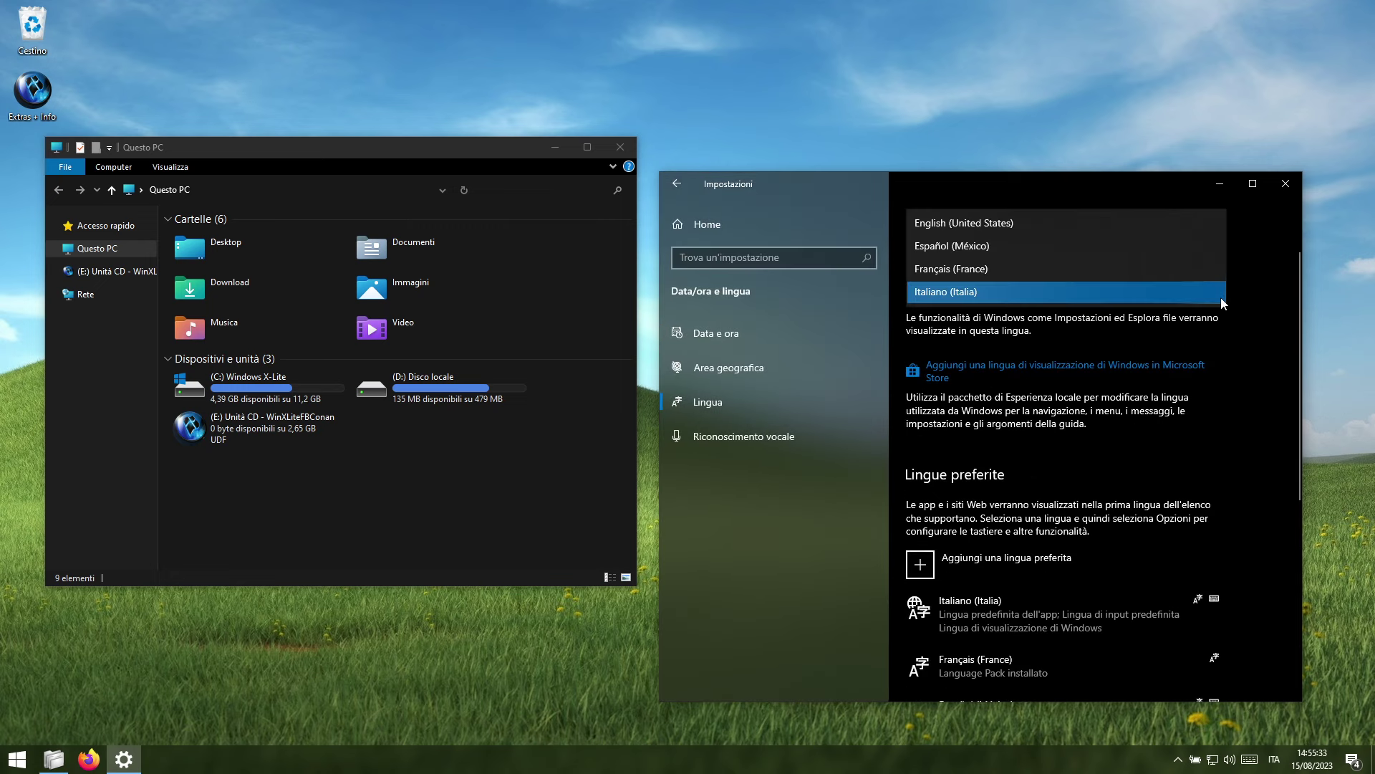
{"action": "left_click", "coordinate": [1073, 222]}
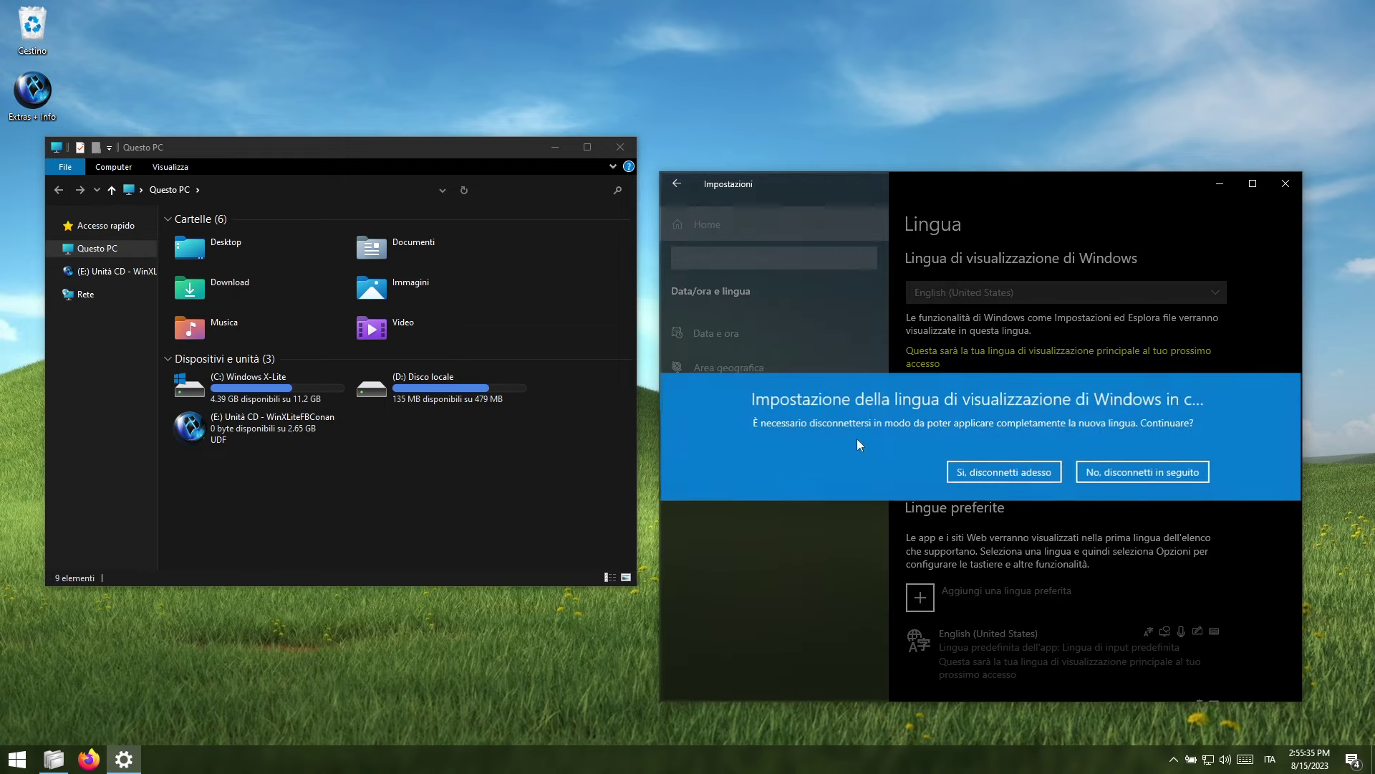
{"action": "left_click", "coordinate": [1032, 471]}
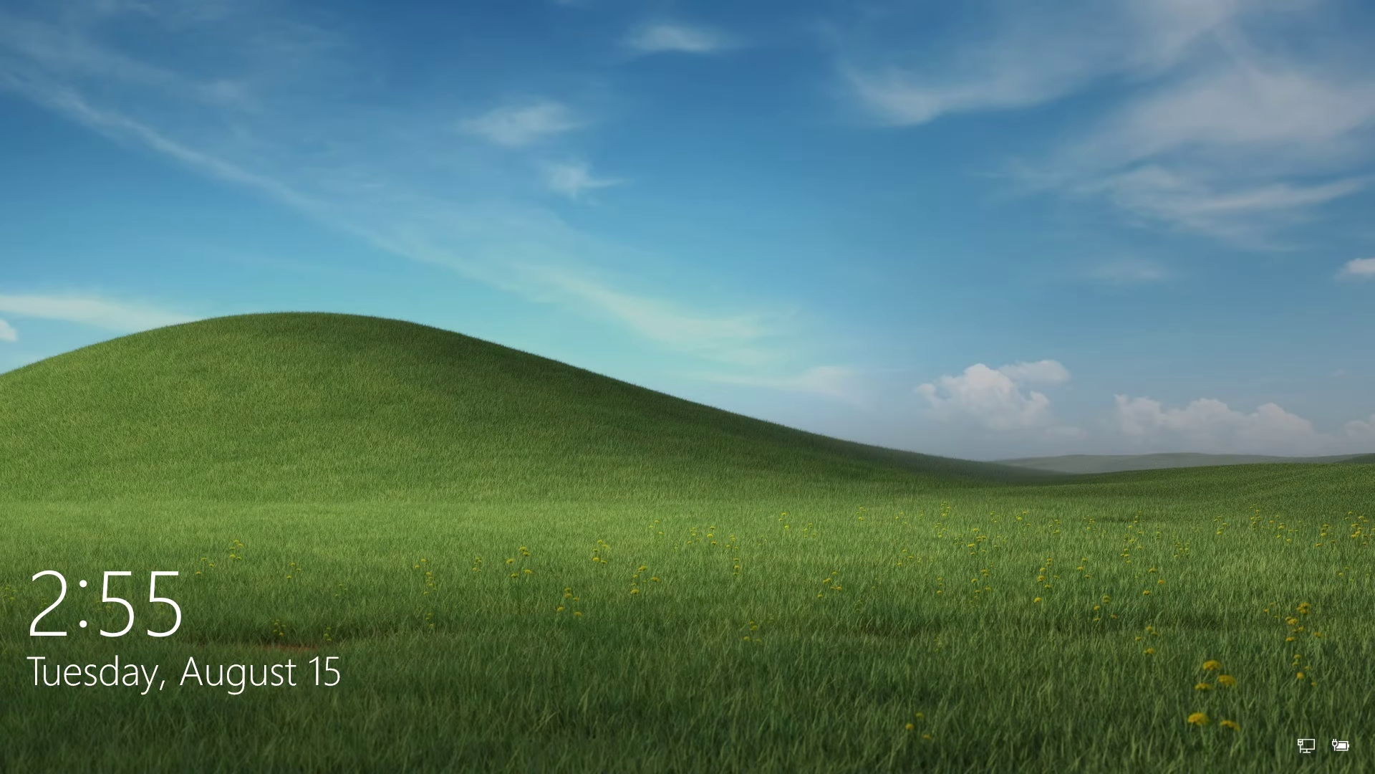
{"action": "left_click", "coordinate": [940, 447]}
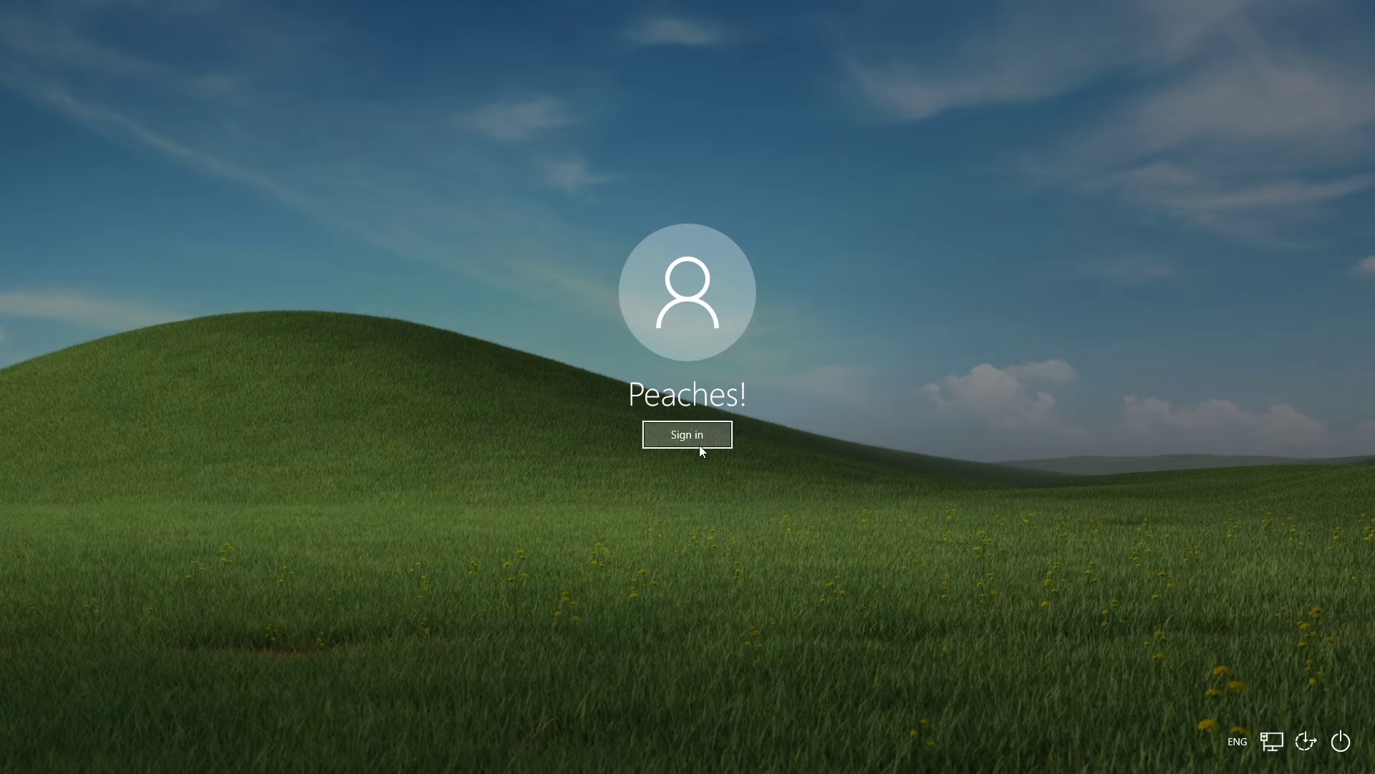
{"action": "left_click", "coordinate": [700, 446]}
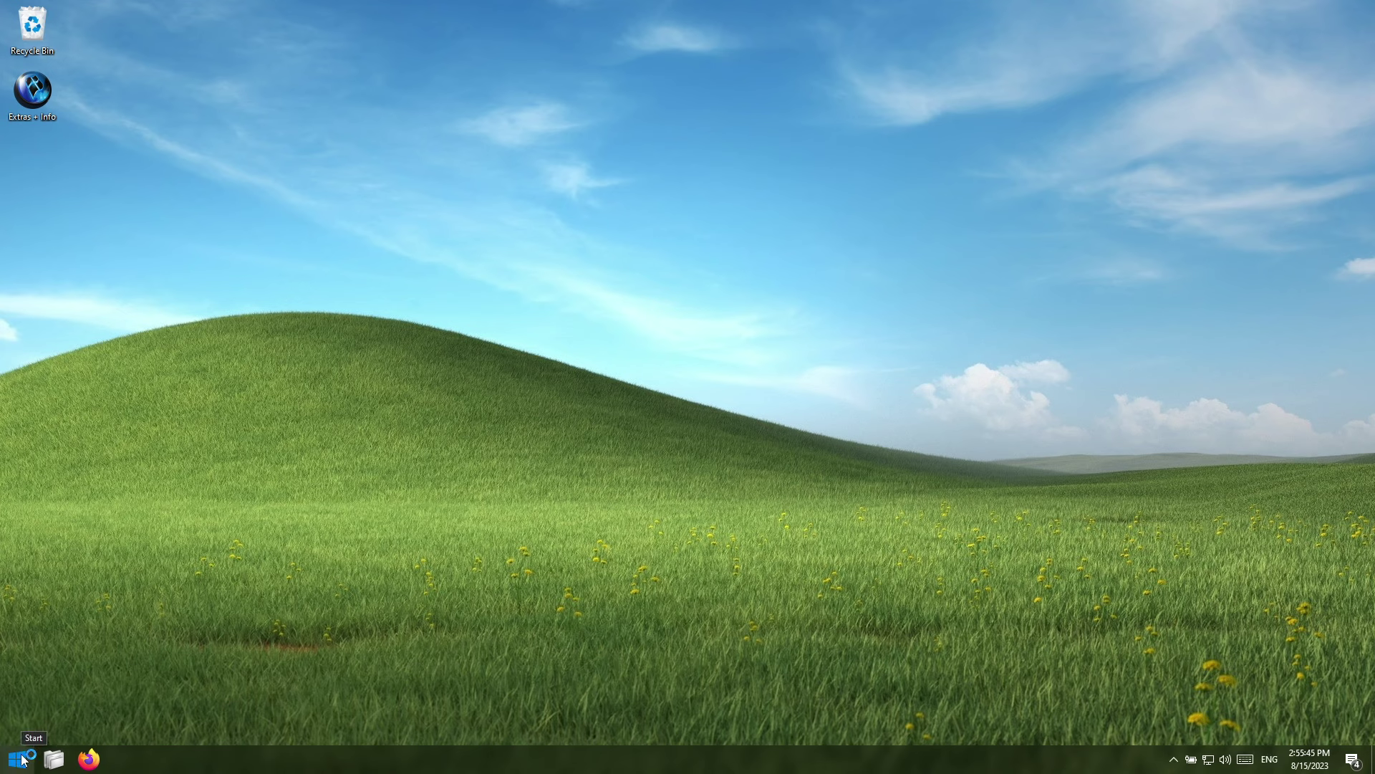
Step: View the Start menu in English, open Settings, and move its window to the middle of the desktop
{"action": "left_click", "coordinate": [23, 760]}
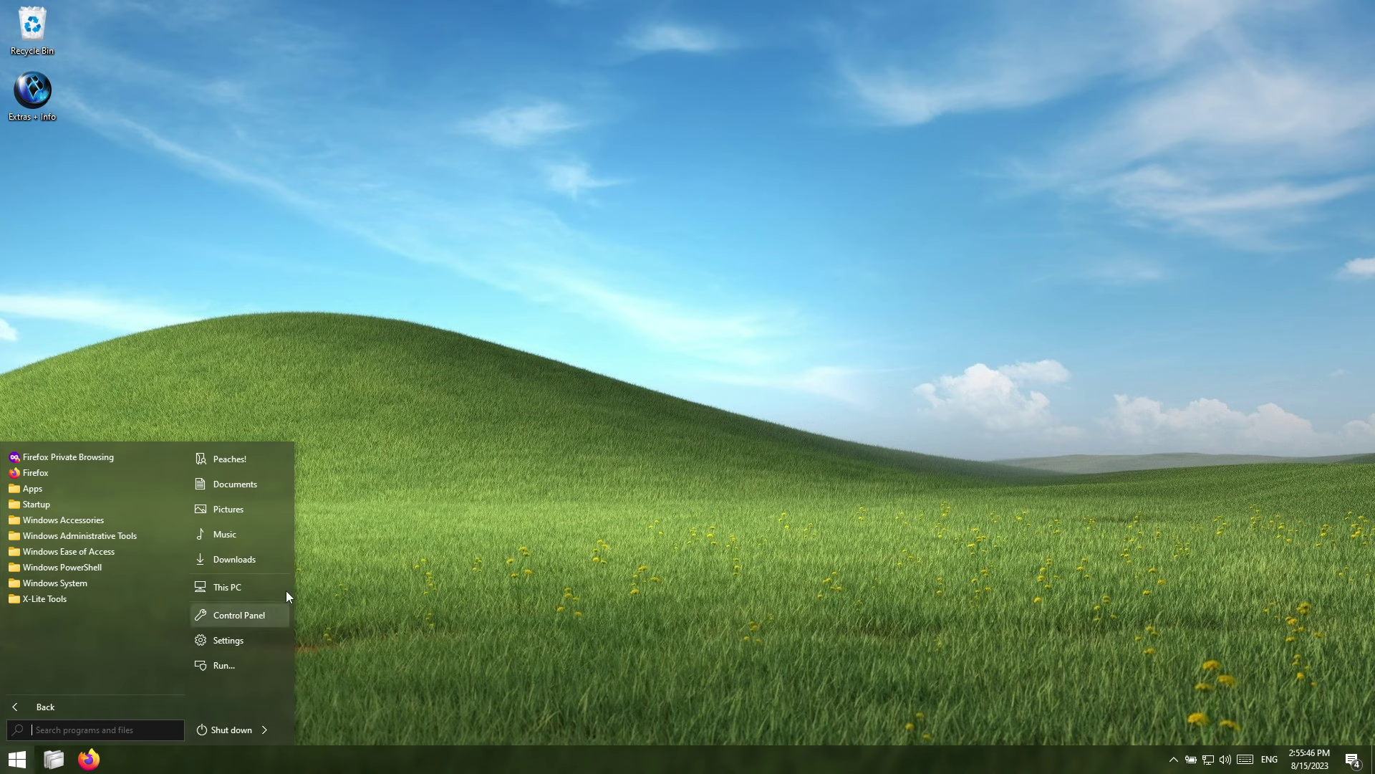
{"action": "left_click", "coordinate": [371, 706]}
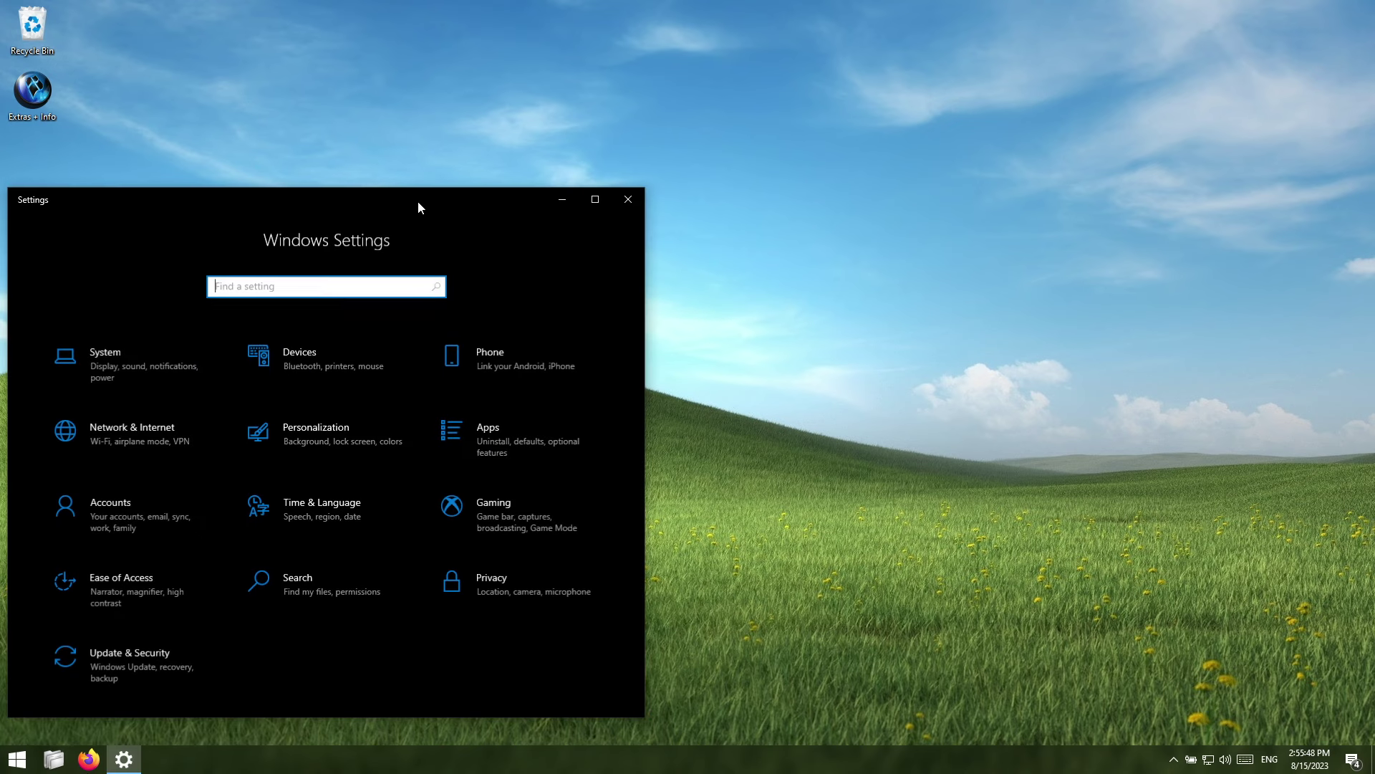
{"action": "left_click_drag", "start_coordinate": [418, 201], "coordinate": [782, 98]}
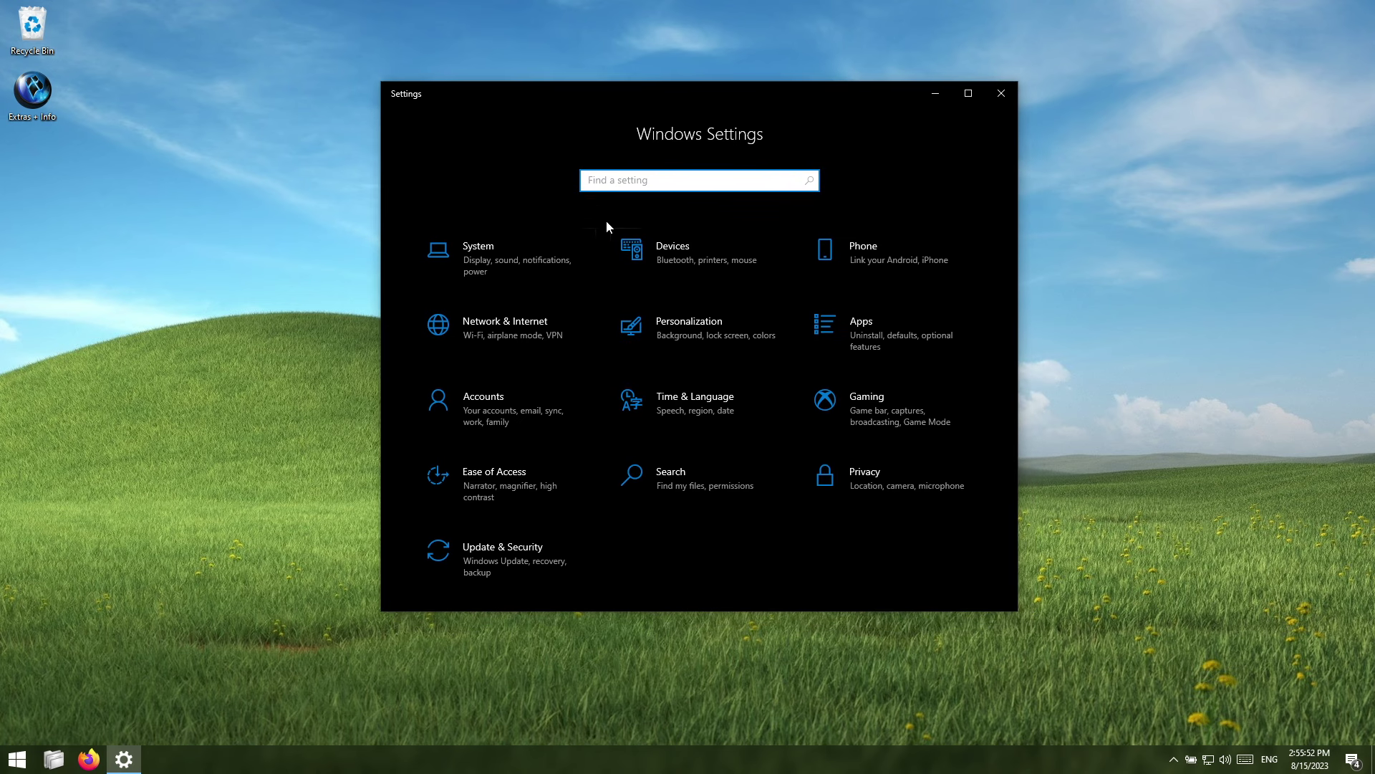